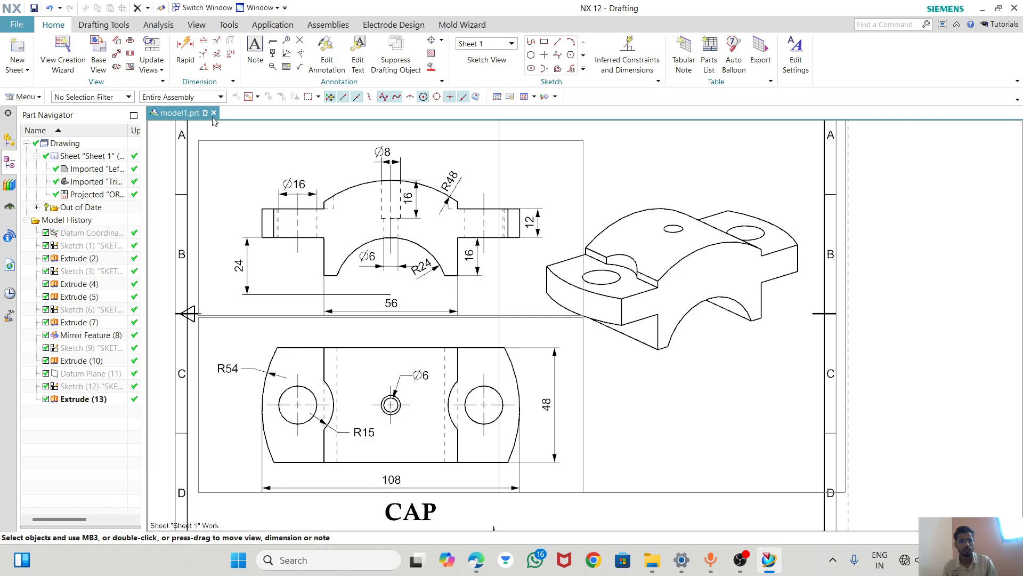
- Create a new millimetre part from the Model template, named CAP.prt, in the PLUMBER BLOCK folder
{"action": "left_click", "coordinate": [16, 24]}
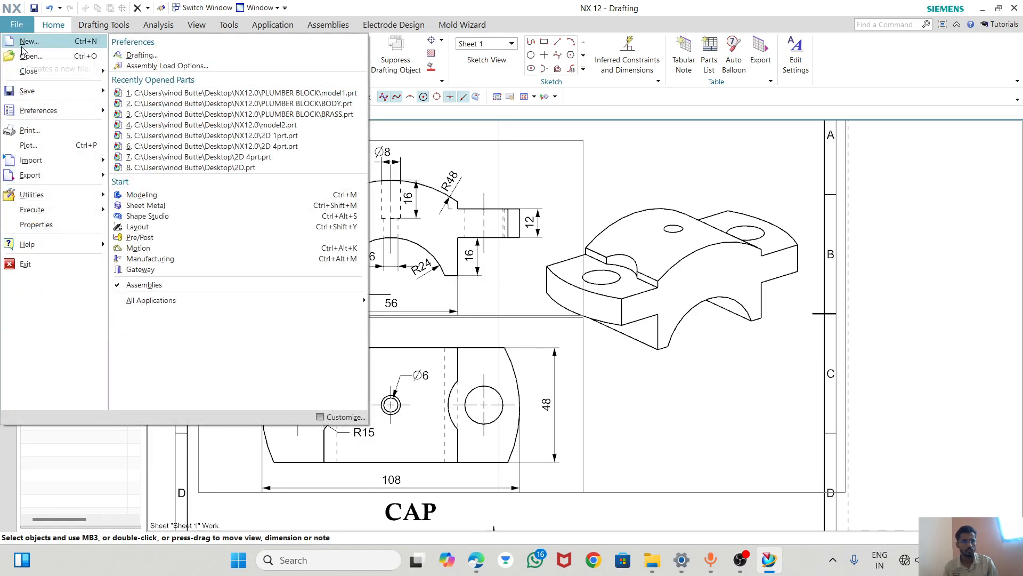
{"action": "left_click", "coordinate": [22, 46]}
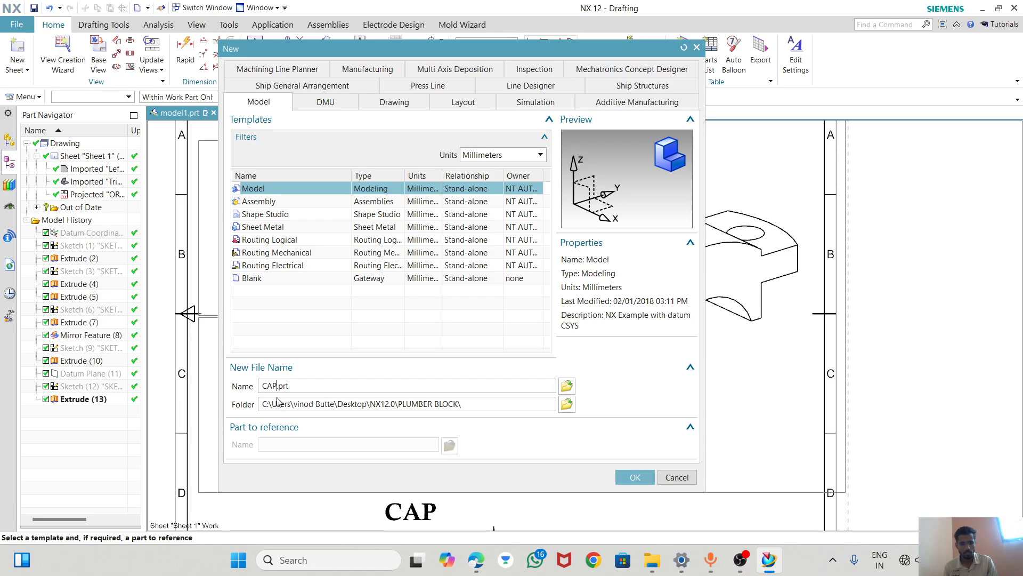
{"action": "left_click", "coordinate": [652, 482]}
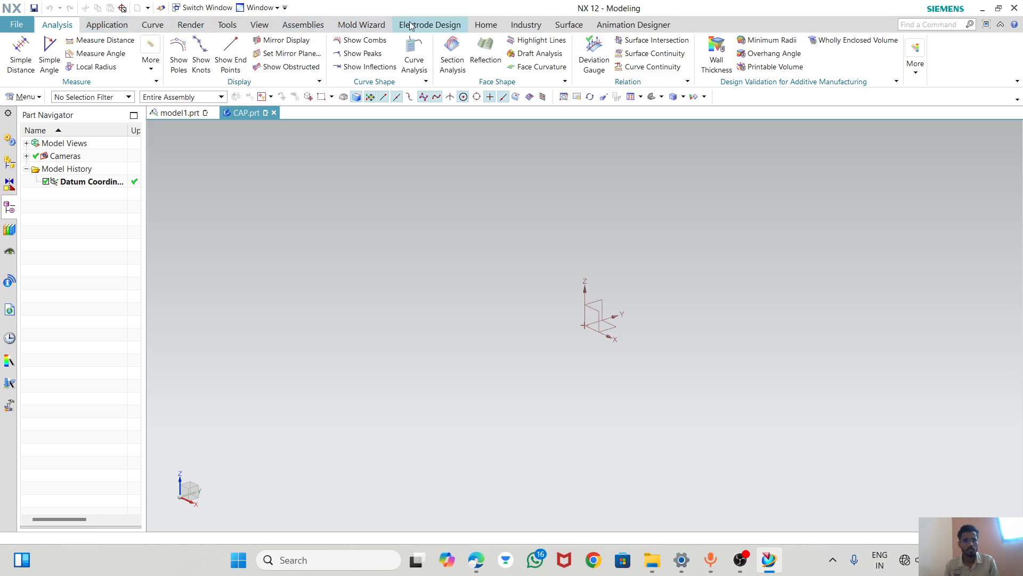
- Change the modeling view's background to White Background
{"action": "left_click", "coordinate": [493, 25]}
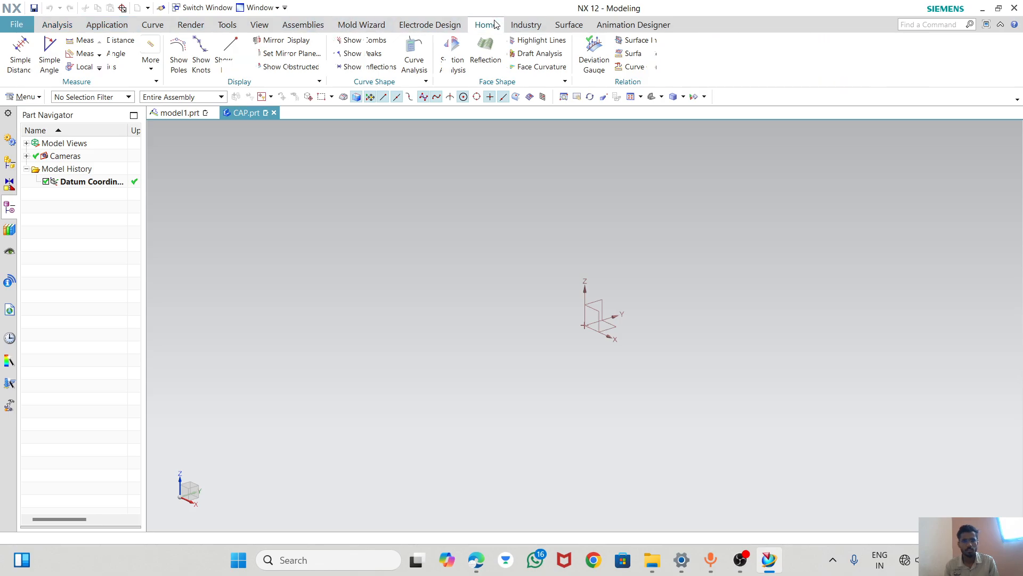
{"action": "right_click", "coordinate": [520, 212]}
{"action": "mouse_move", "coordinate": [635, 344]}
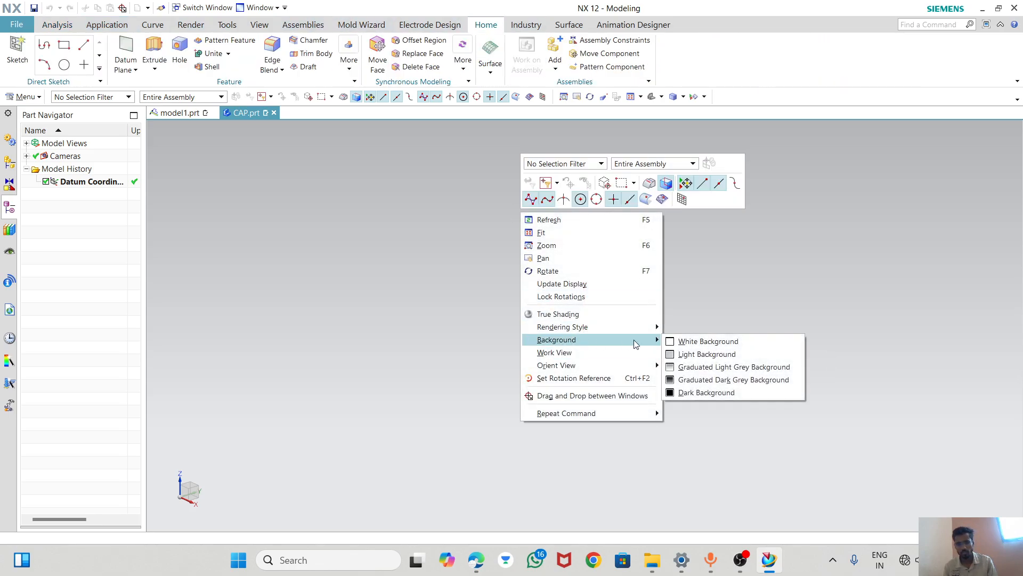
{"action": "left_click", "coordinate": [681, 344]}
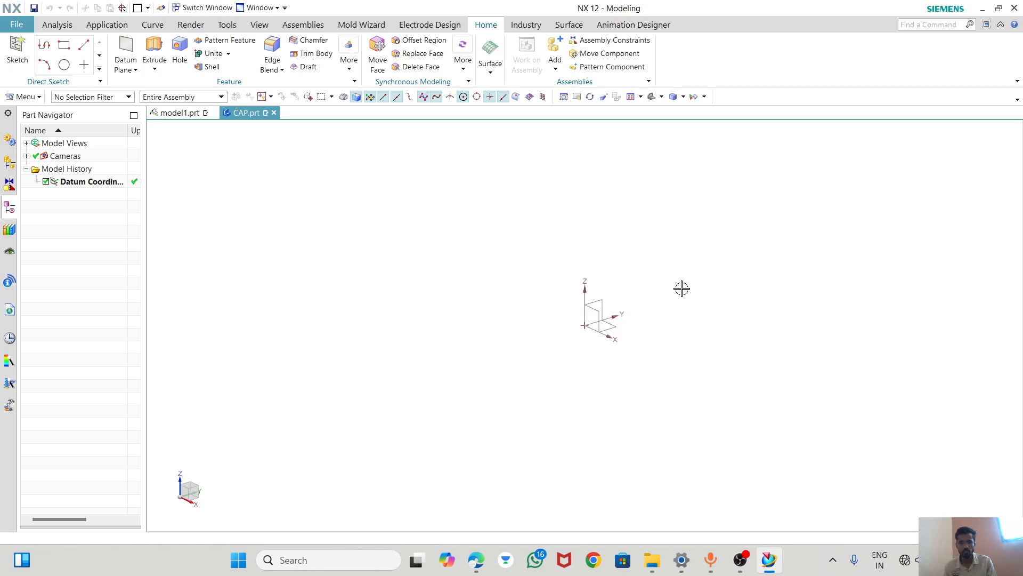
- Check the cap drawing in BOOK.pdf and create an on-plane sketch on the YZ plane of the datum coordinate system
{"action": "left_click", "coordinate": [18, 50]}
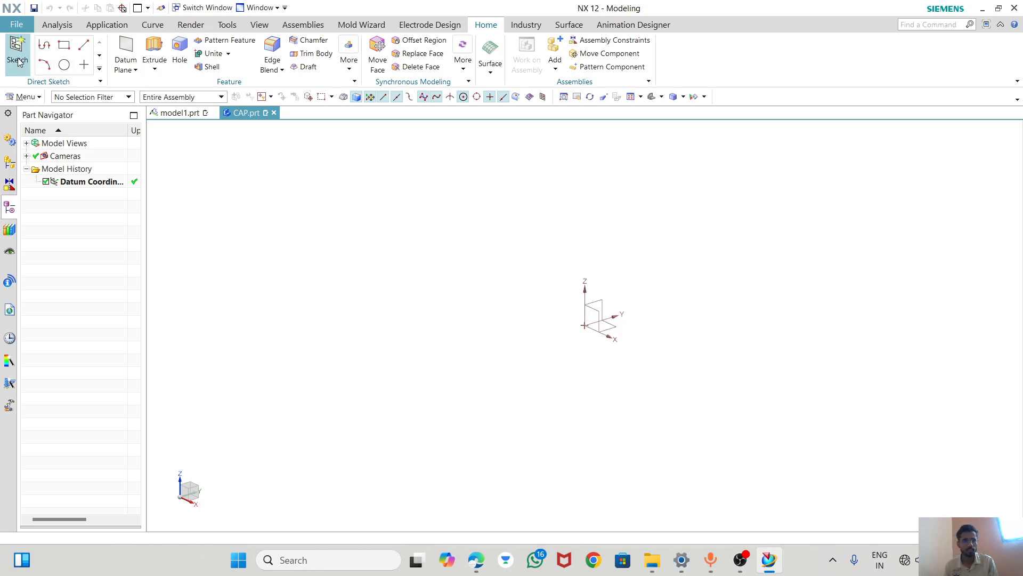
{"action": "key", "text": "alt+Tab"}
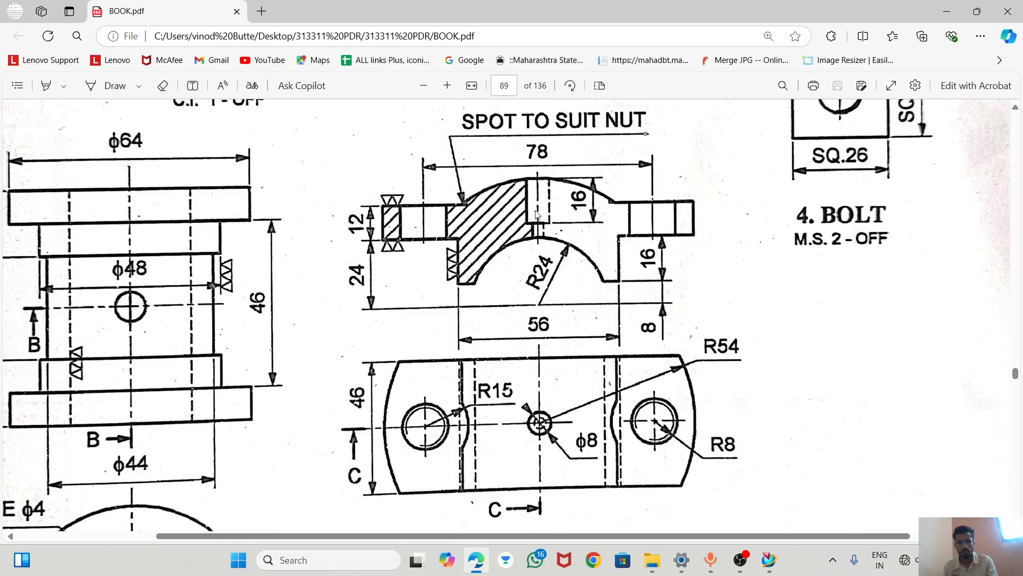
{"action": "key", "text": "alt+Tab"}
{"action": "left_click", "coordinate": [597, 299]}
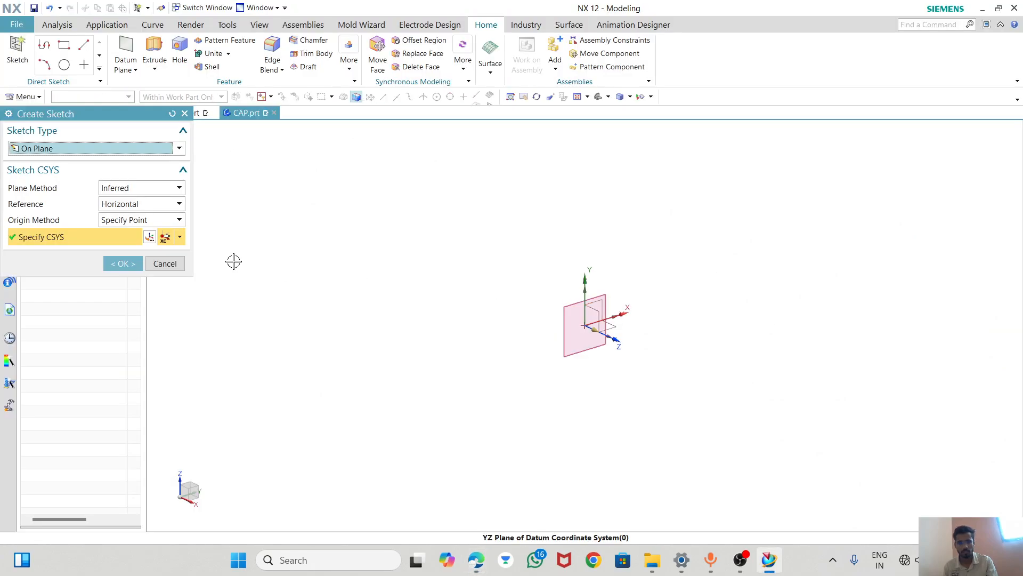
{"action": "left_click", "coordinate": [123, 263]}
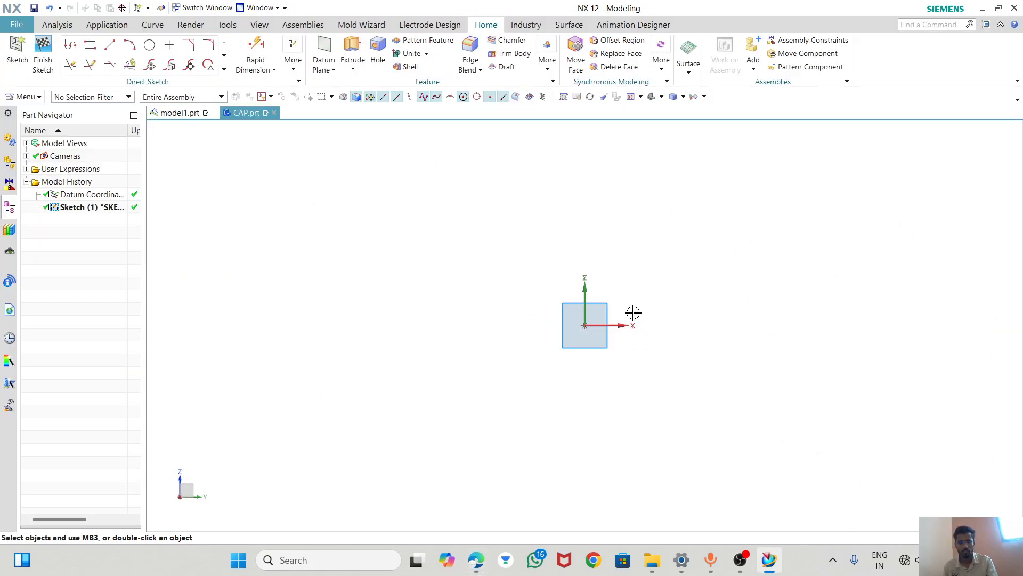
- Check the R24 bore in the reference drawing and sketch a 48 mm diameter circle centred on the sketch origin
{"action": "key", "text": "alt+Tab"}
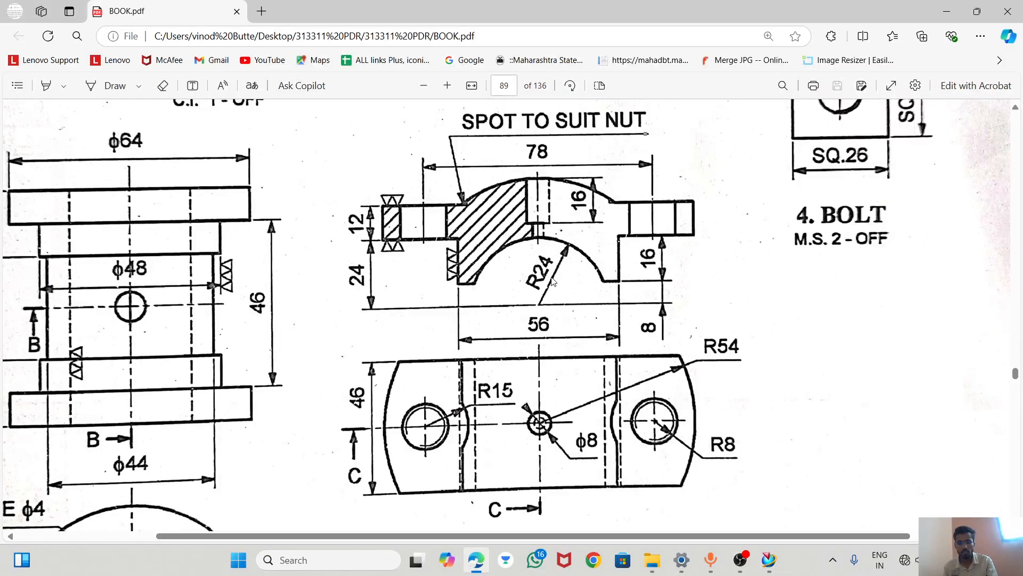
{"action": "key", "text": "alt+Tab"}
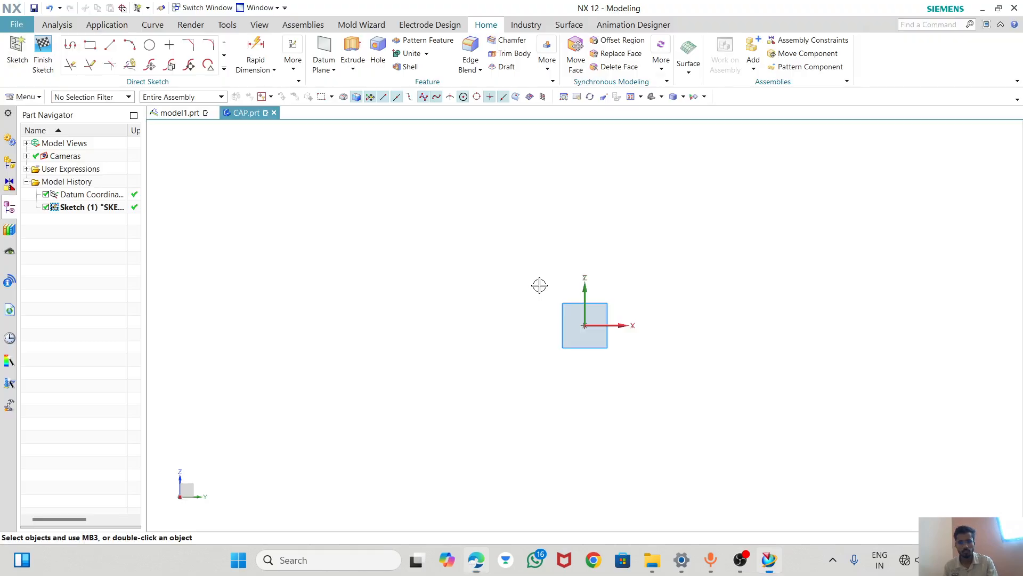
{"action": "left_click", "coordinate": [149, 44]}
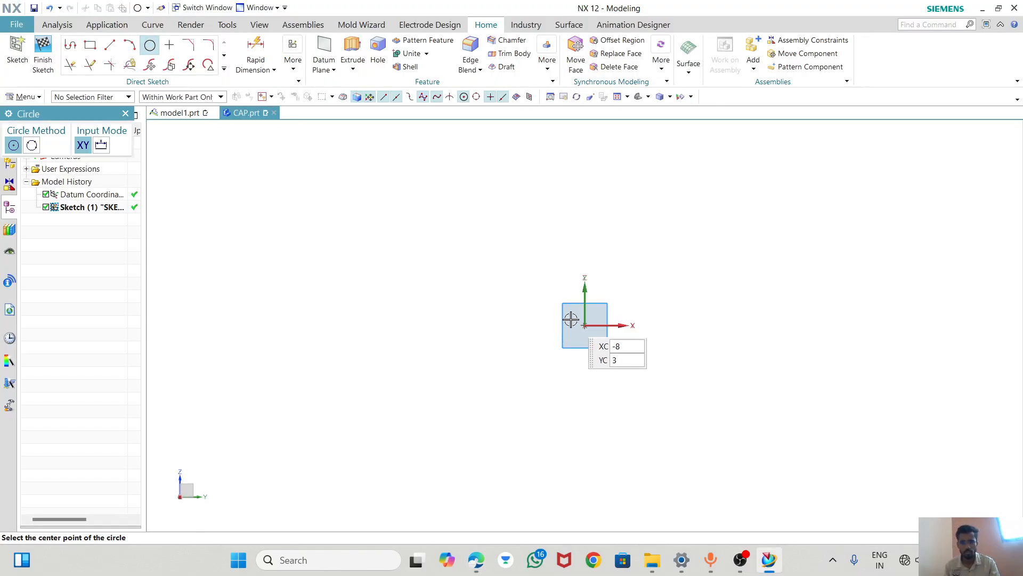
{"action": "left_click", "coordinate": [586, 326]}
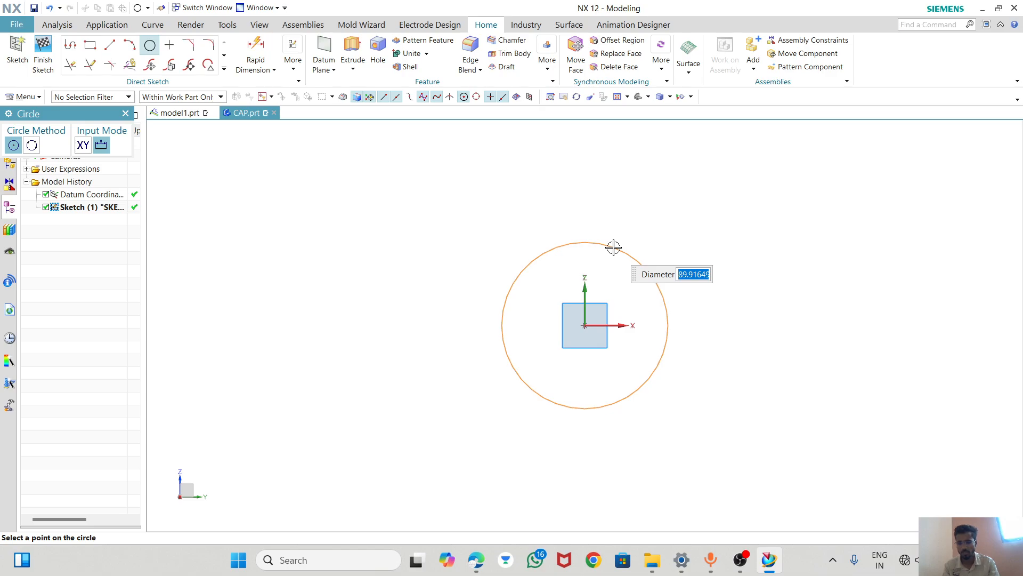
{"action": "type", "text": "48"}
{"action": "key", "text": "Return"}
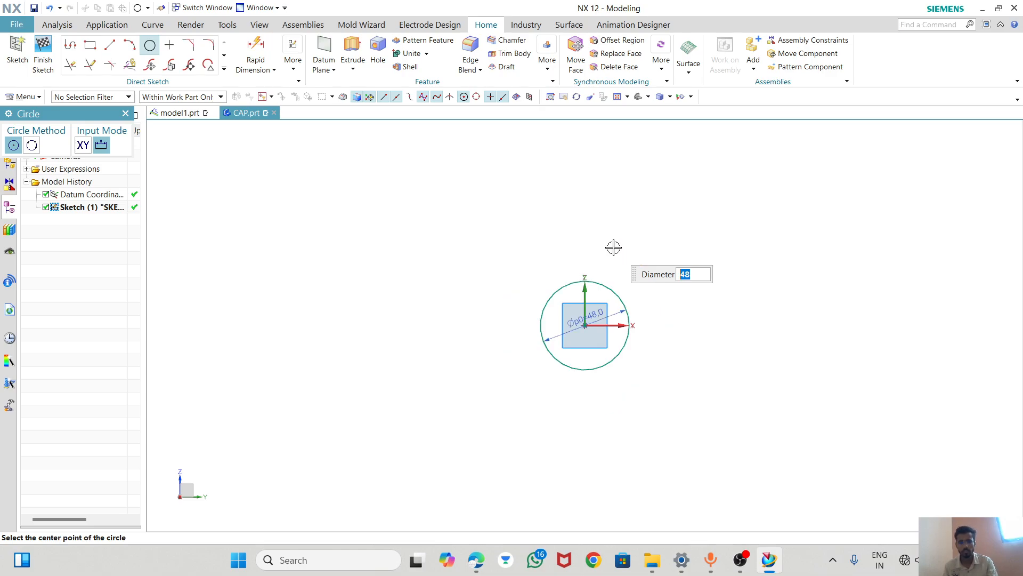
- Check the reference drawing and sketch a horizontal line about 23 mm long above the X axis, crossing the circle's right side
{"action": "key", "text": "alt+Tab"}
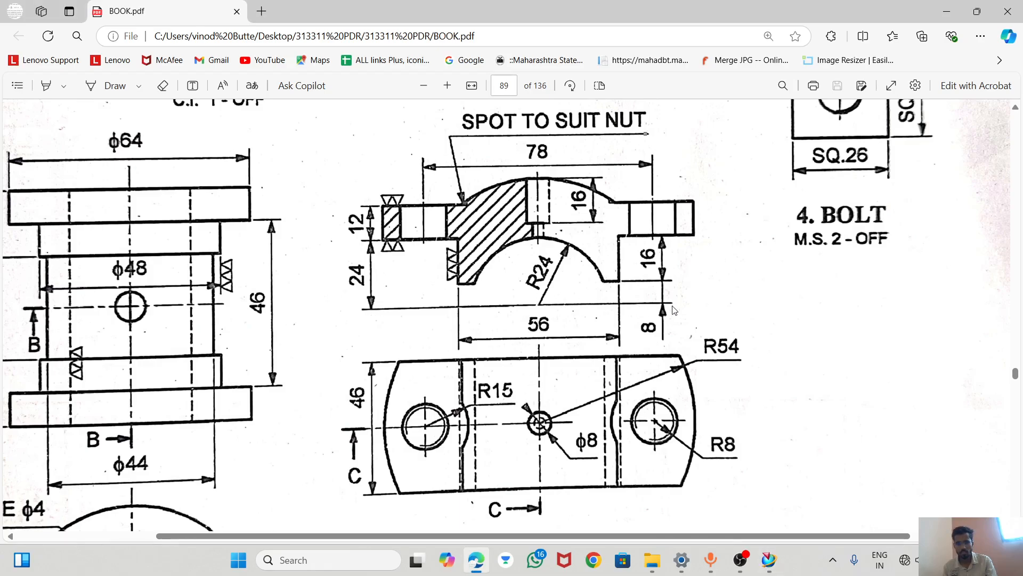
{"action": "key", "text": "alt+Tab"}
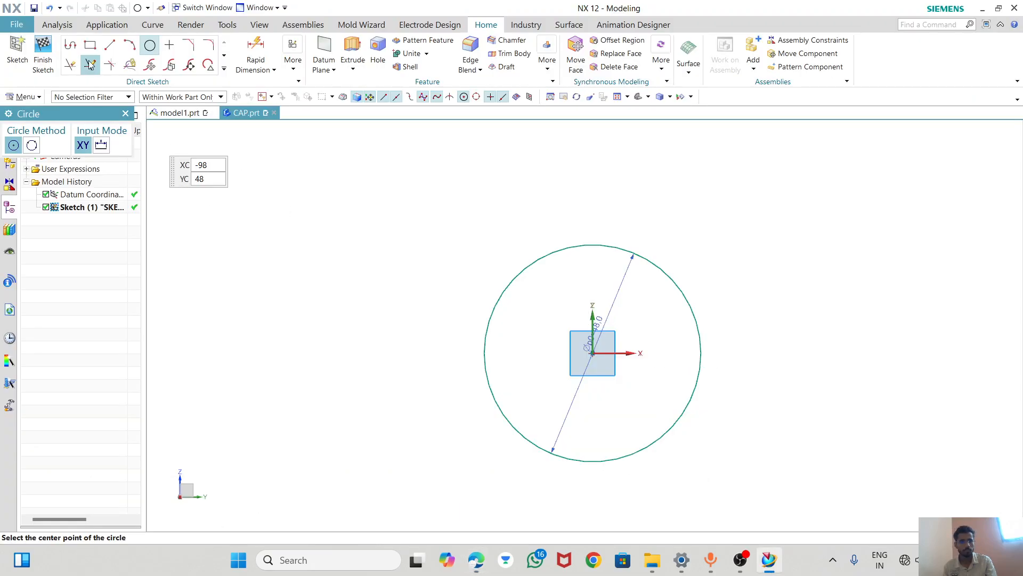
{"action": "left_click", "coordinate": [110, 45]}
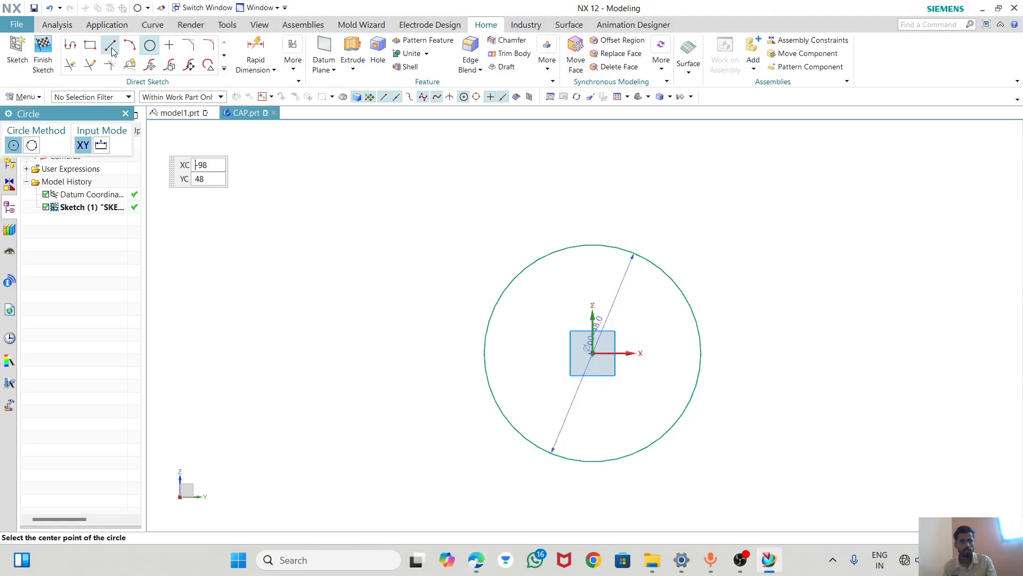
{"action": "left_click", "coordinate": [638, 325]}
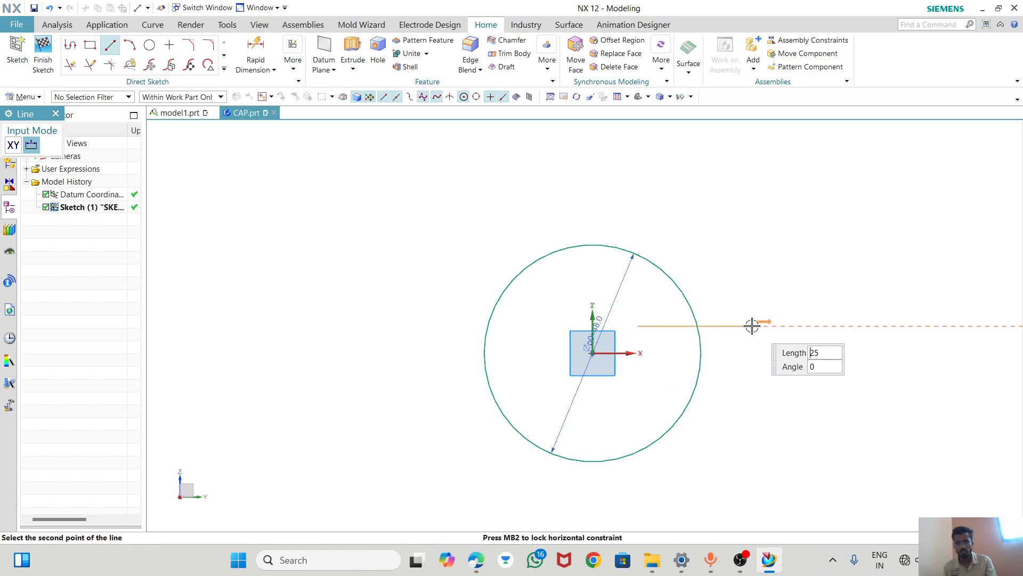
{"action": "left_click", "coordinate": [741, 325]}
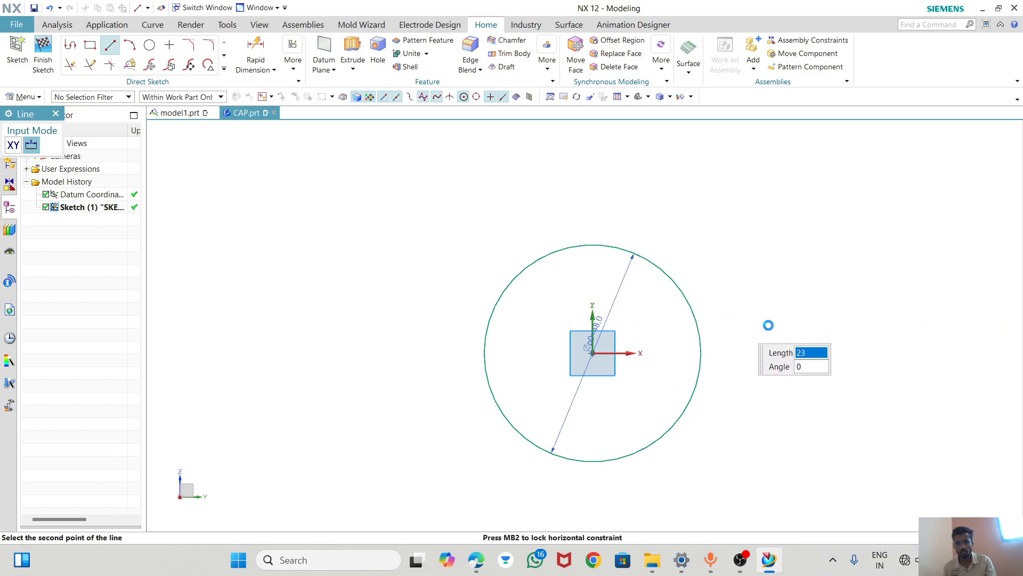
{"action": "key", "text": "Escape"}
- Set the horizontal line's height above the X axis to 8 mm
{"action": "scroll", "coordinate": [658, 347], "scroll_direction": "up", "scroll_amount": 4}
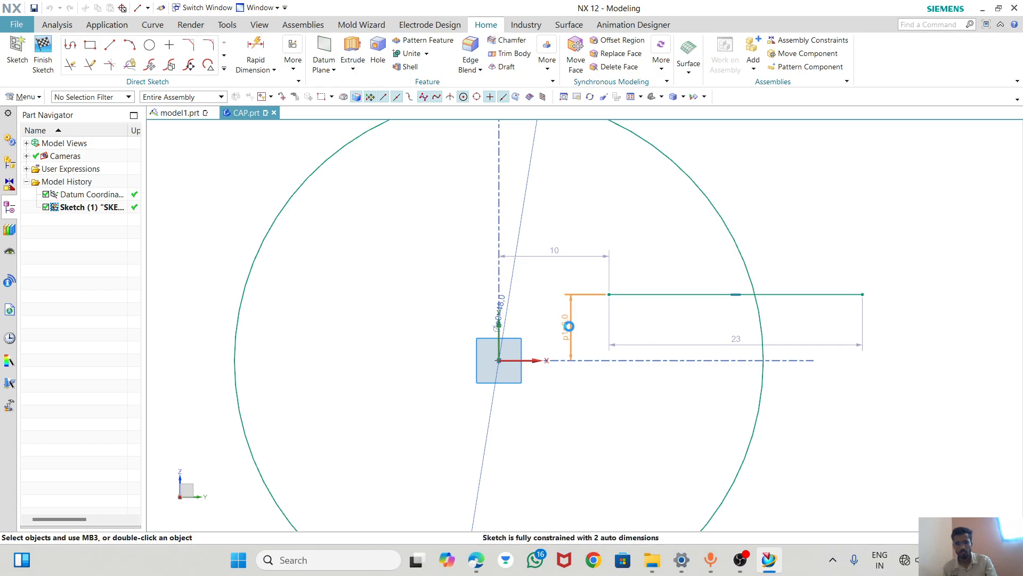
{"action": "double_click", "coordinate": [566, 326]}
{"action": "type", "text": "8"}
{"action": "key", "text": "Return"}
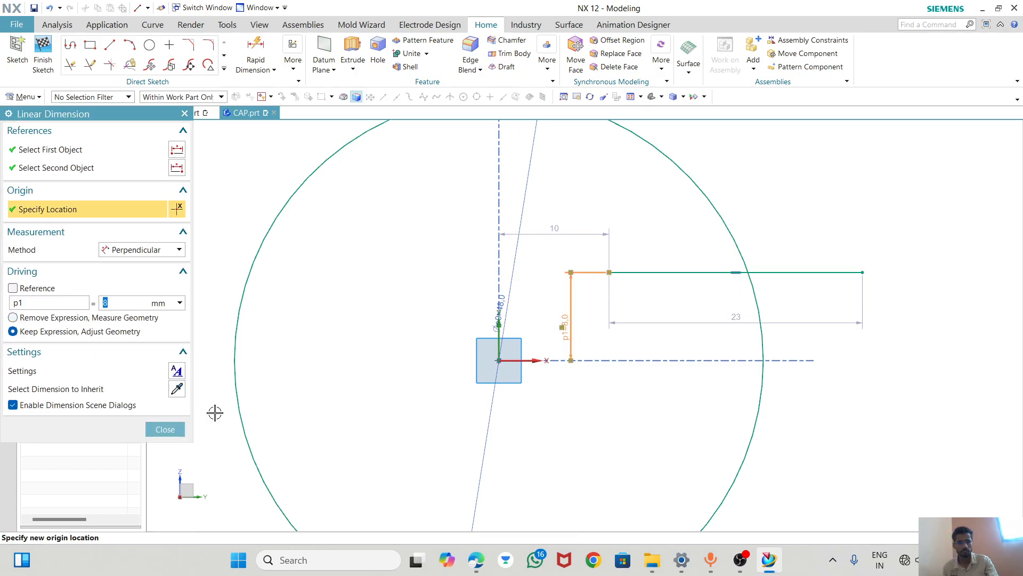
{"action": "left_click", "coordinate": [165, 429]}
- Constrain the horizontal line's inner endpoint to lie on the circle with Point on Curve
{"action": "left_click", "coordinate": [609, 272]}
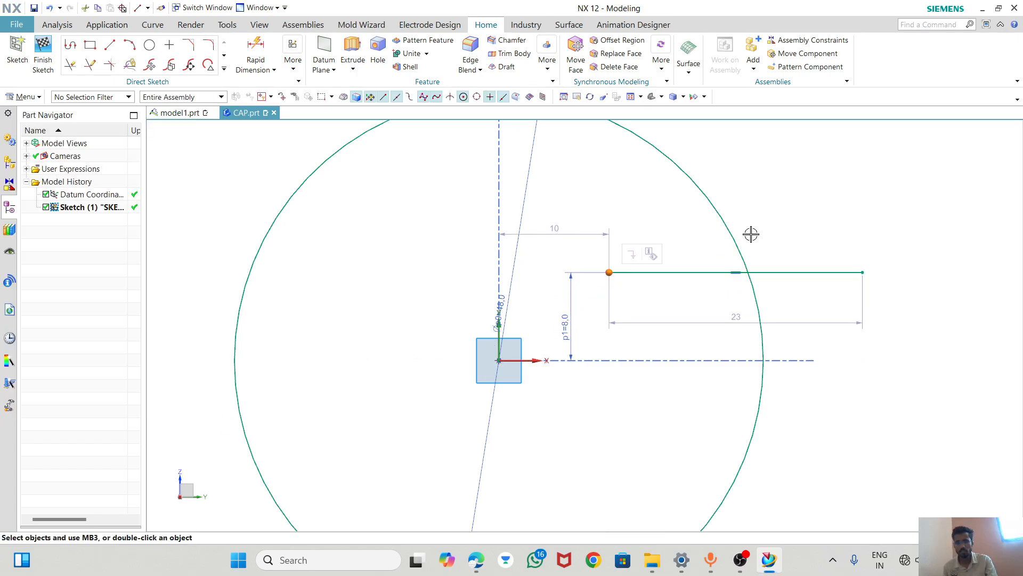
{"action": "left_click", "coordinate": [740, 236]}
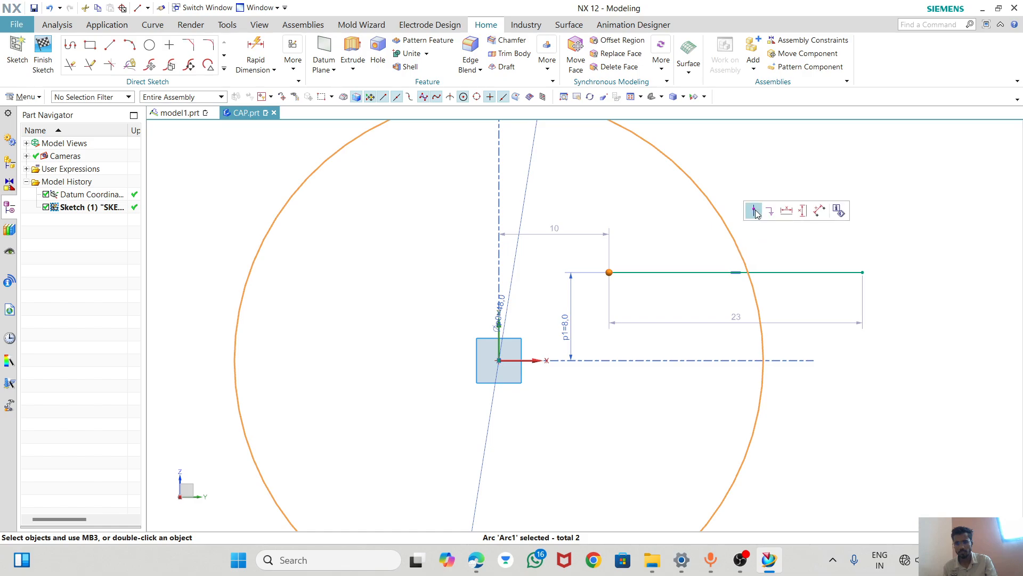
{"action": "left_click", "coordinate": [755, 212]}
- Check the 56 mm width in the drawing and dimension the line's outer endpoint at 56/2 mm from the vertical axis
{"action": "scroll", "coordinate": [681, 281], "scroll_direction": "down", "scroll_amount": 4}
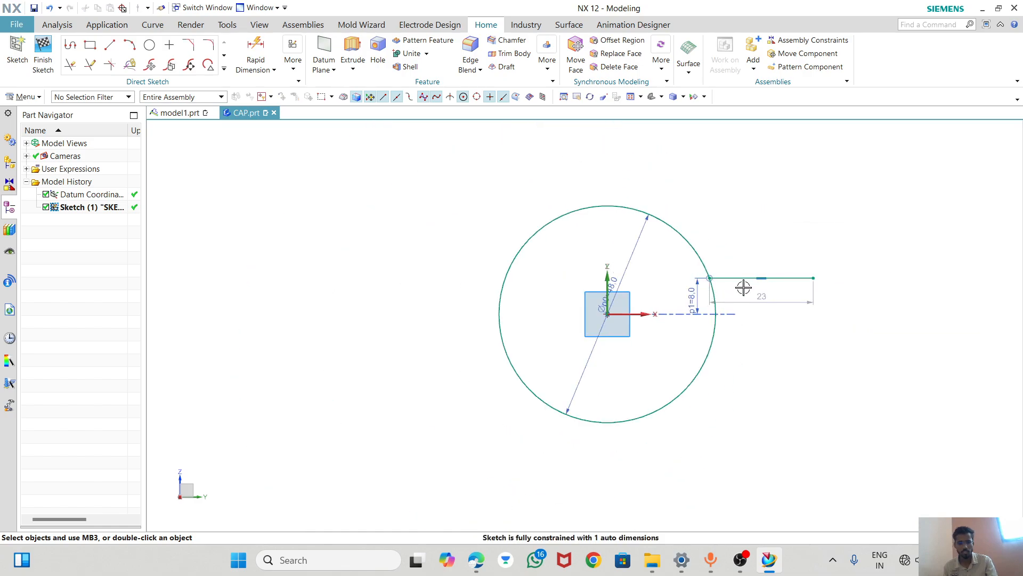
{"action": "key", "text": "alt+Tab"}
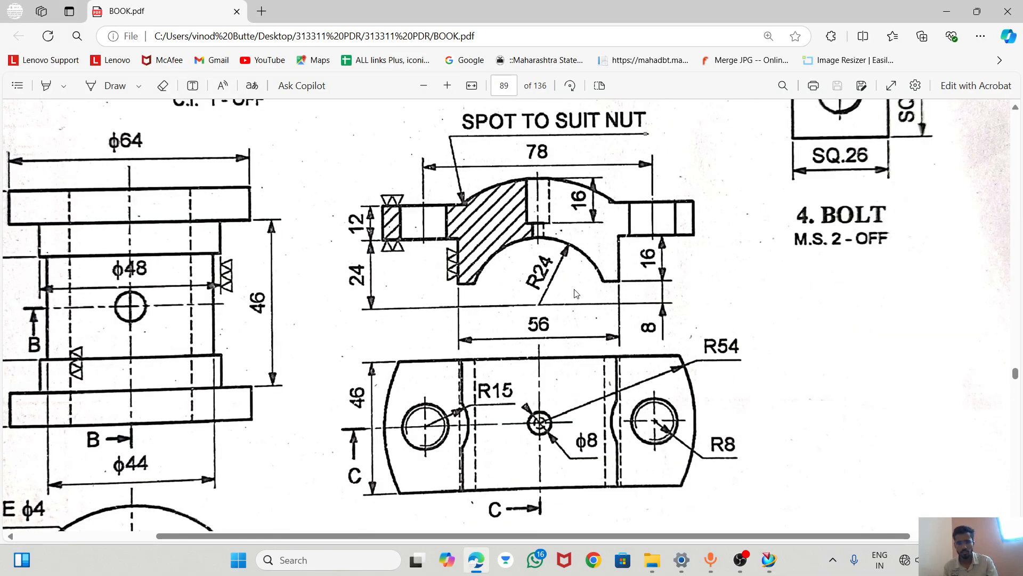
{"action": "key", "text": "alt+Tab"}
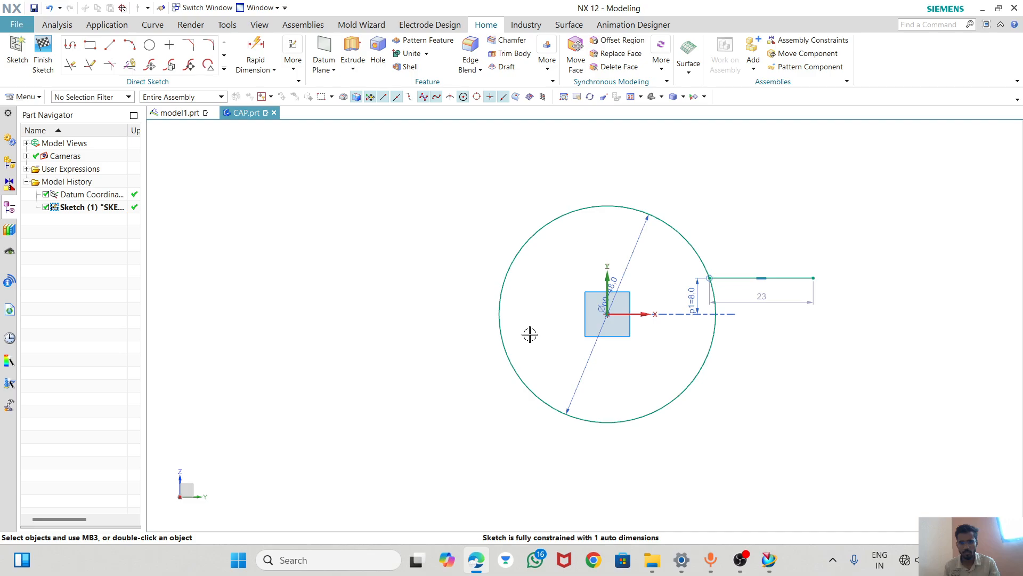
{"action": "left_click", "coordinate": [261, 60]}
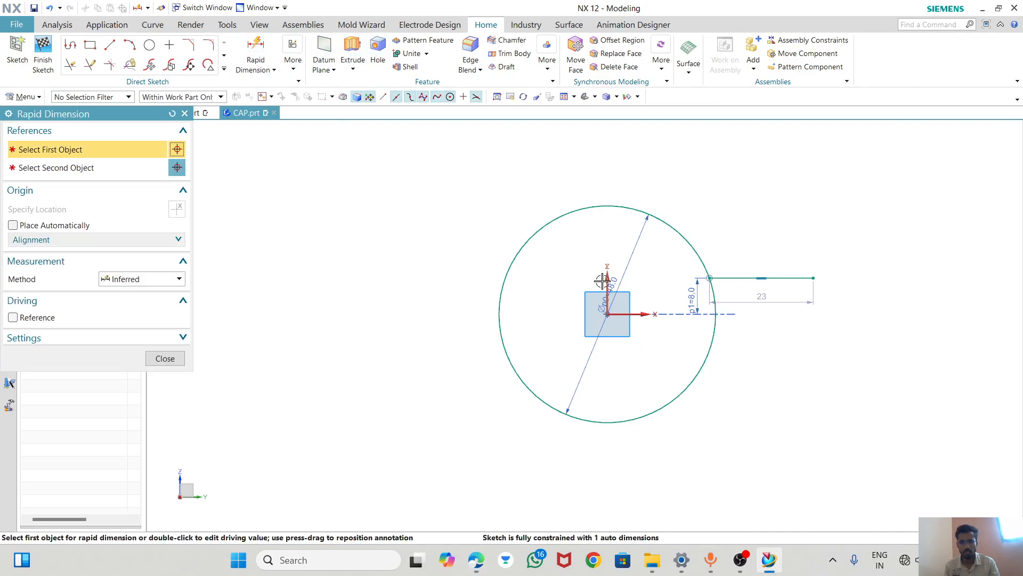
{"action": "left_click", "coordinate": [607, 185]}
{"action": "left_click", "coordinate": [814, 278]}
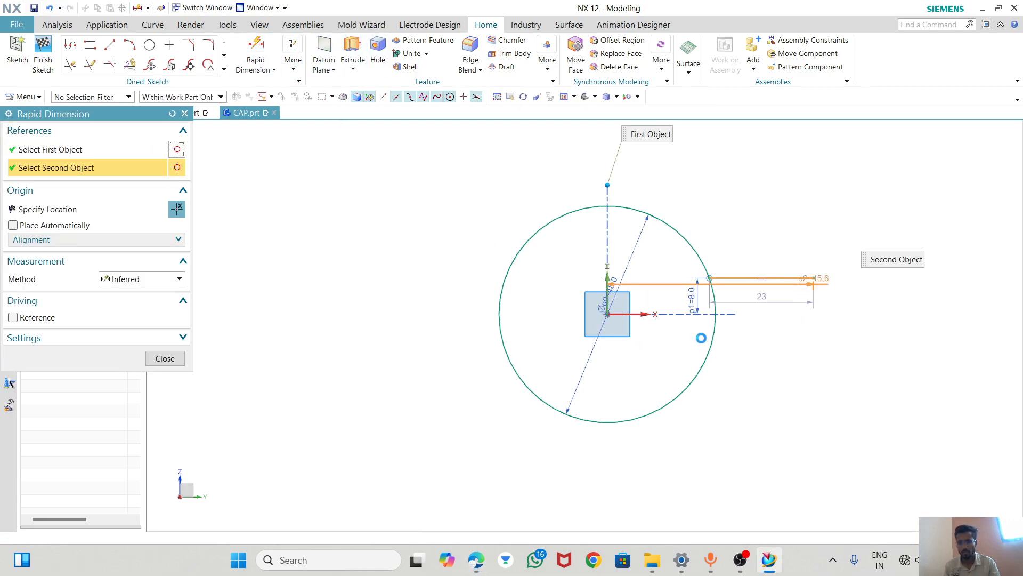
{"action": "left_click", "coordinate": [736, 339]}
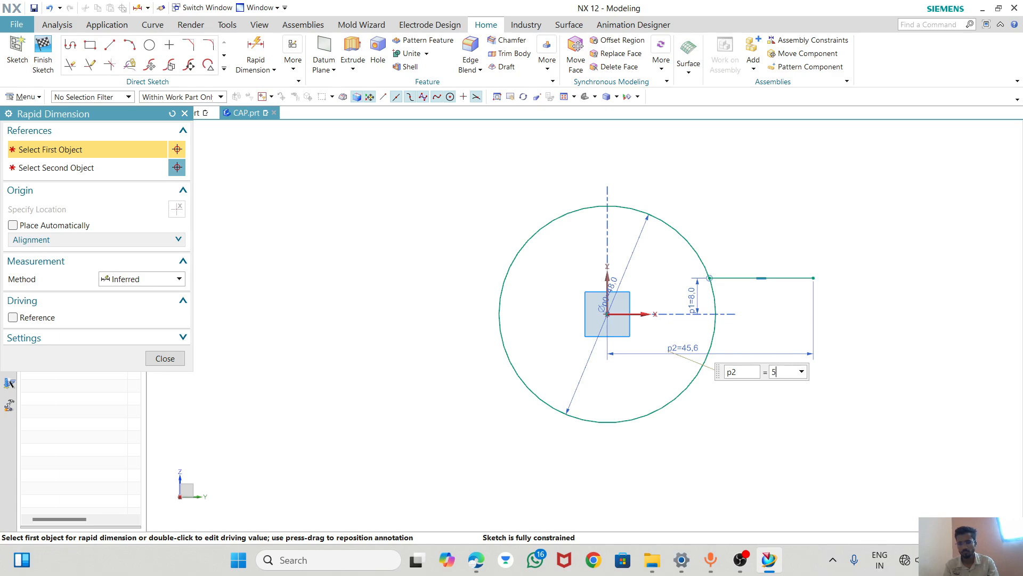
{"action": "key", "text": "Return"}
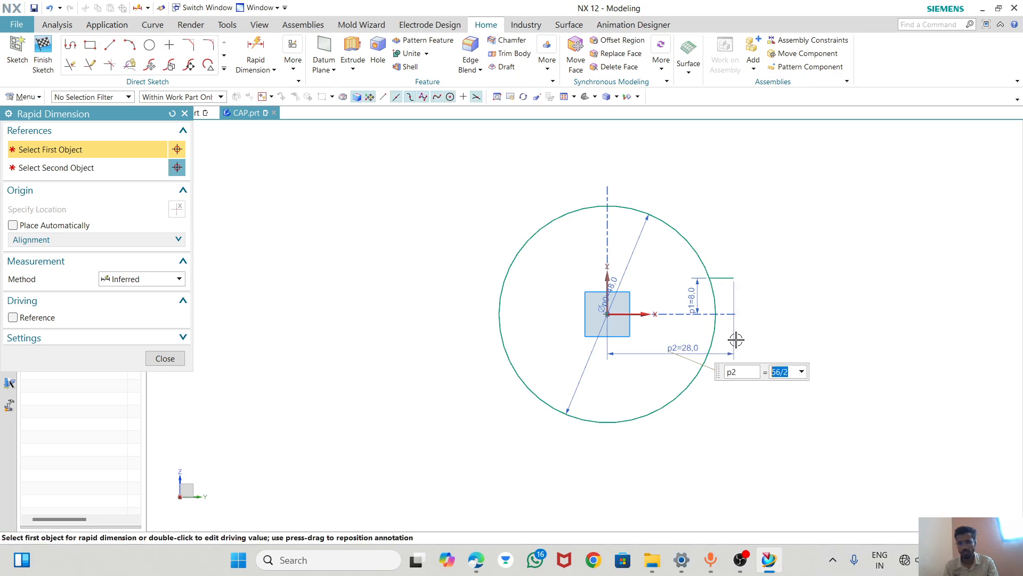
{"action": "key", "text": "Escape"}
- Check the drawing and sketch a vertical line 16 mm long upward from the short horizontal line's outer endpoint
{"action": "scroll", "coordinate": [742, 281], "scroll_direction": "up", "scroll_amount": 3}
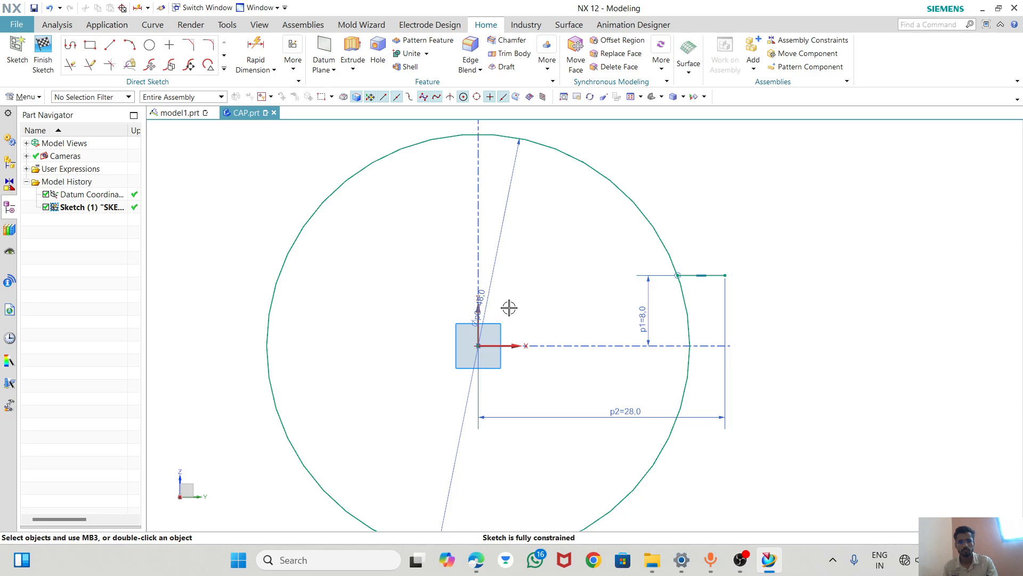
{"action": "key", "text": "alt+Tab"}
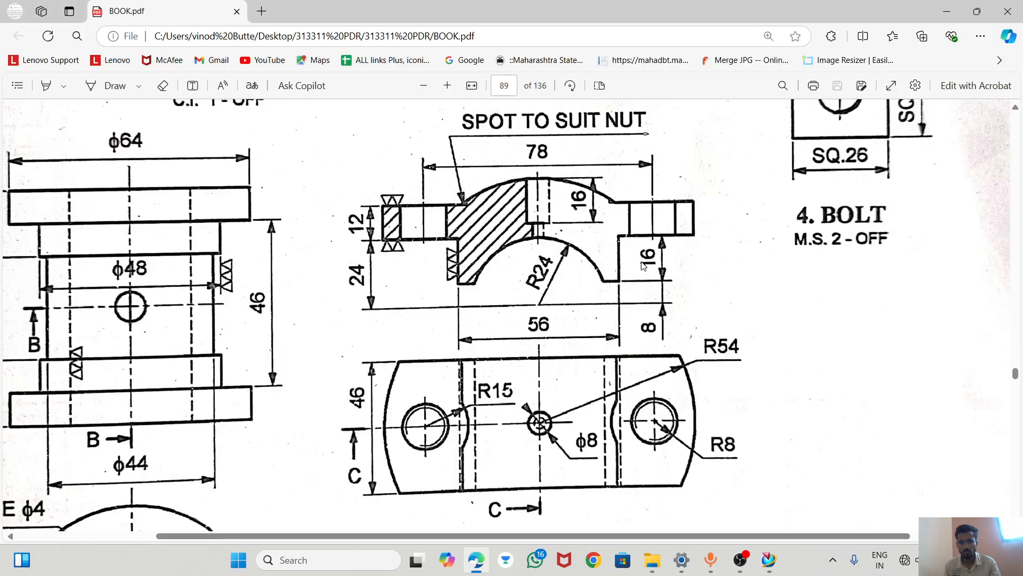
{"action": "key", "text": "alt+Tab"}
{"action": "left_click", "coordinate": [110, 45]}
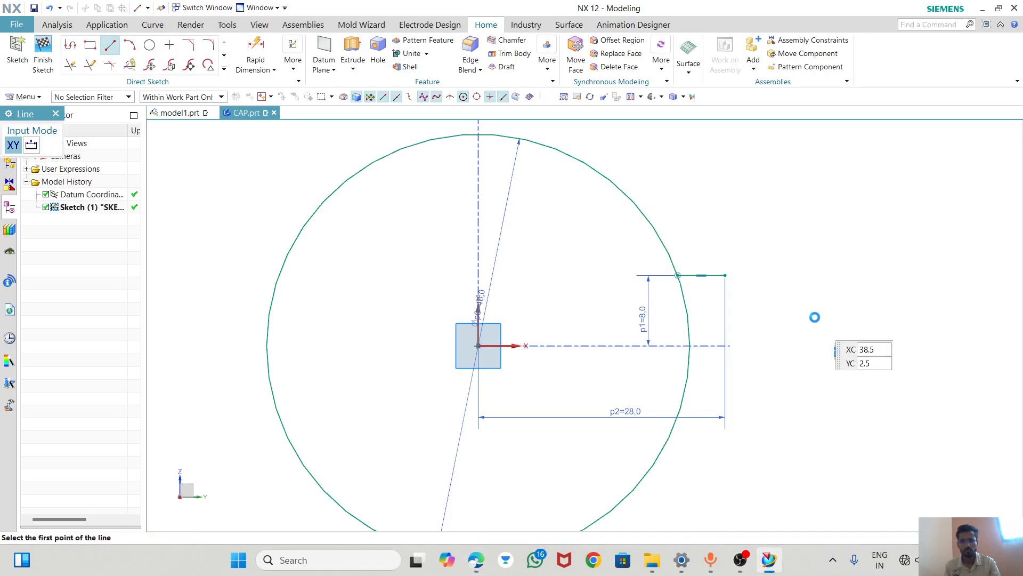
{"action": "left_click", "coordinate": [725, 275]}
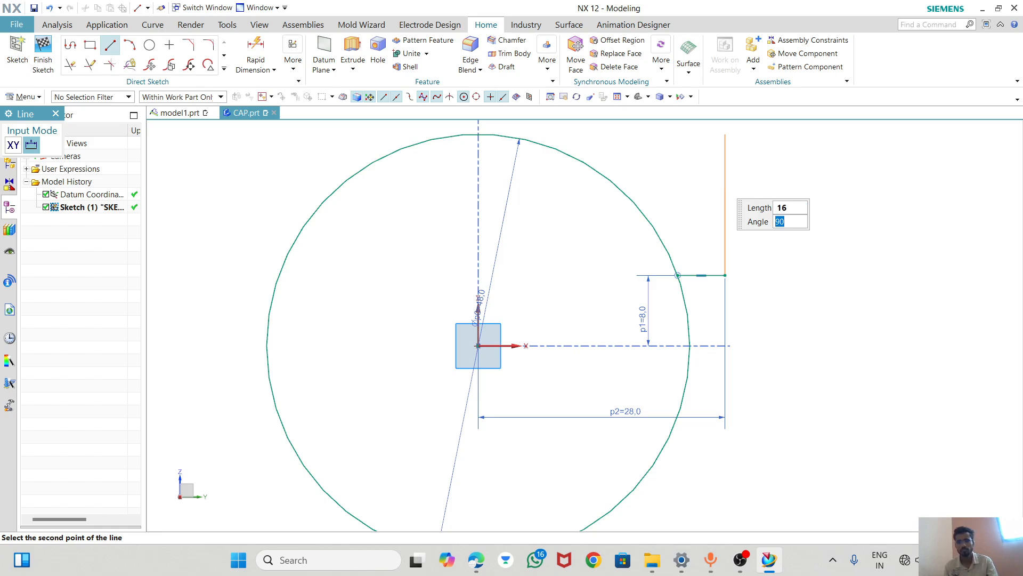
{"action": "key", "text": "Return"}
- Check the cap drawing and sketch a horizontal line about 18.5 mm long outward from the vertical line's upper end
{"action": "scroll", "coordinate": [704, 273], "scroll_direction": "down", "scroll_amount": 2}
{"action": "left_click", "coordinate": [717, 184]}
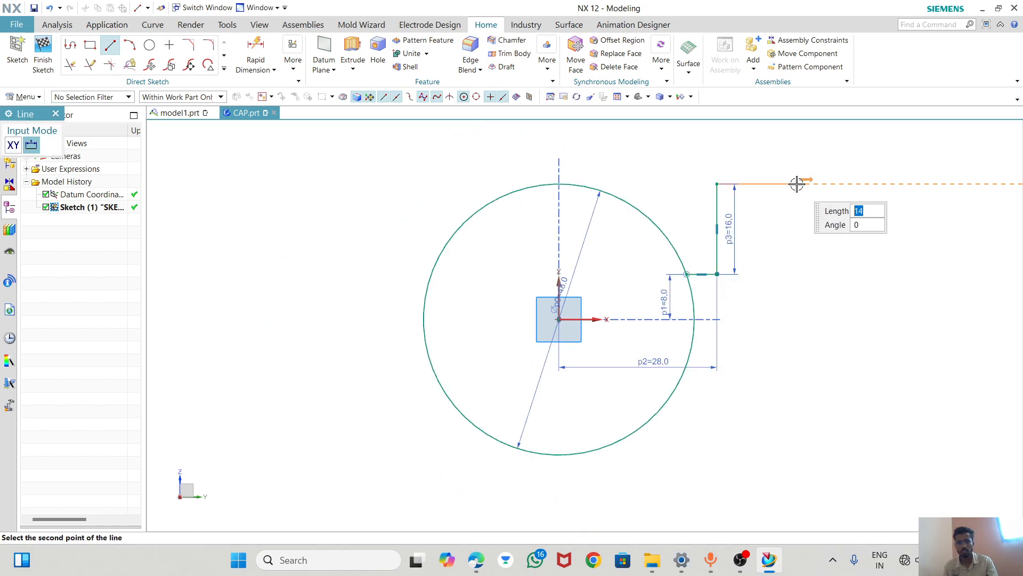
{"action": "key", "text": "alt+Tab"}
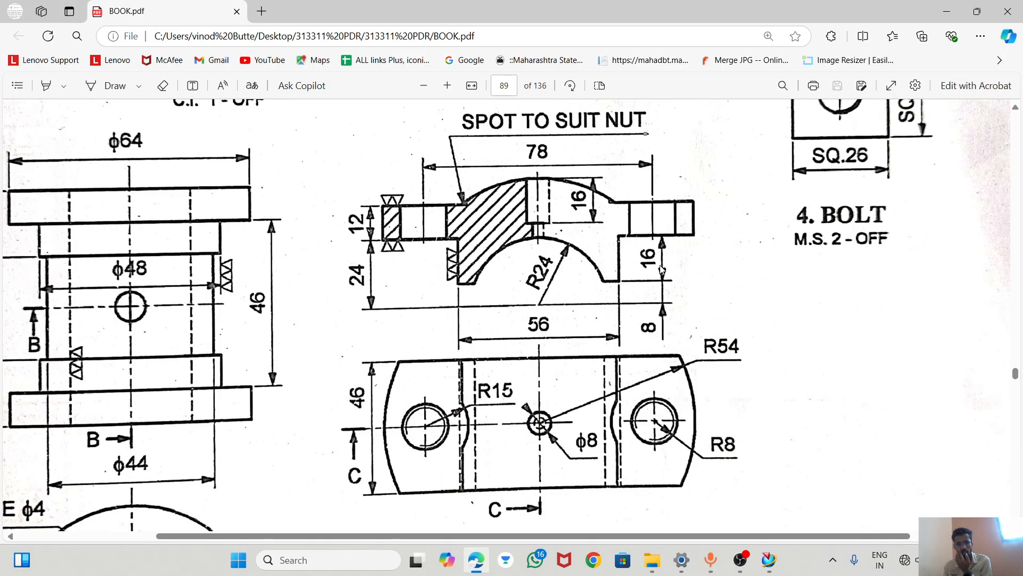
{"action": "scroll", "coordinate": [722, 348], "scroll_direction": "down", "scroll_amount": 1}
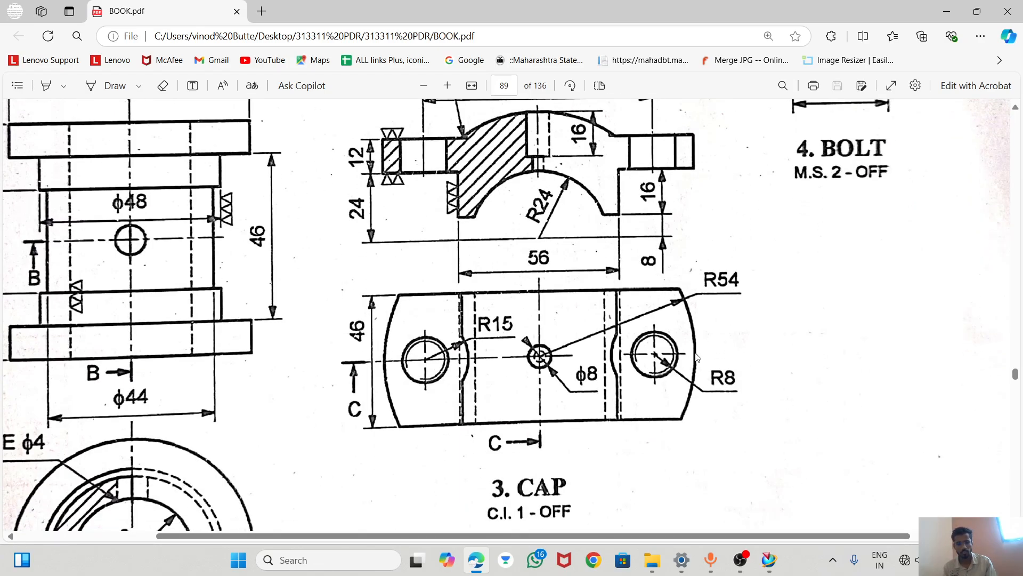
{"action": "key", "text": "alt+Tab"}
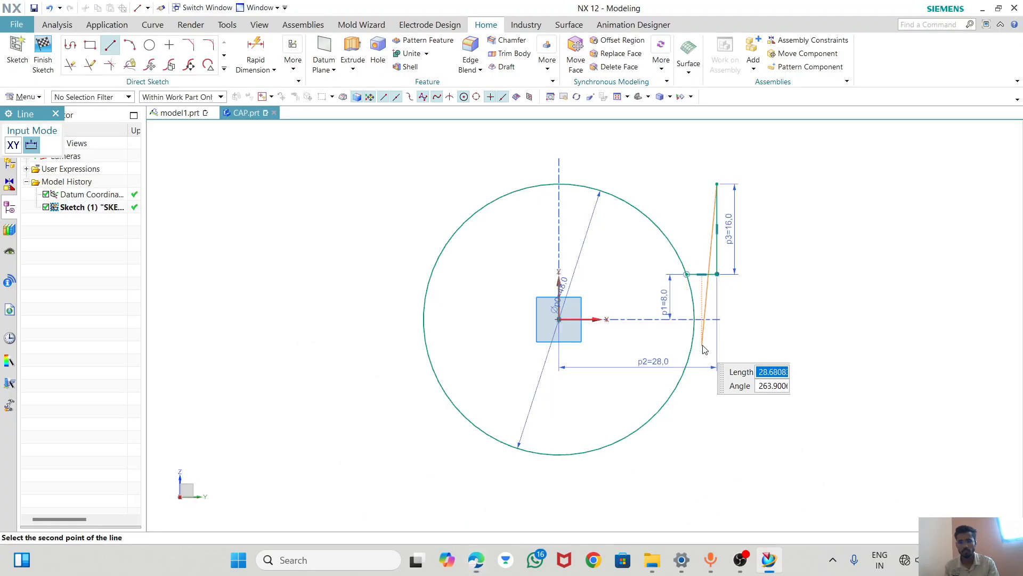
{"action": "left_click", "coordinate": [822, 183]}
{"action": "key", "text": "Escape"}
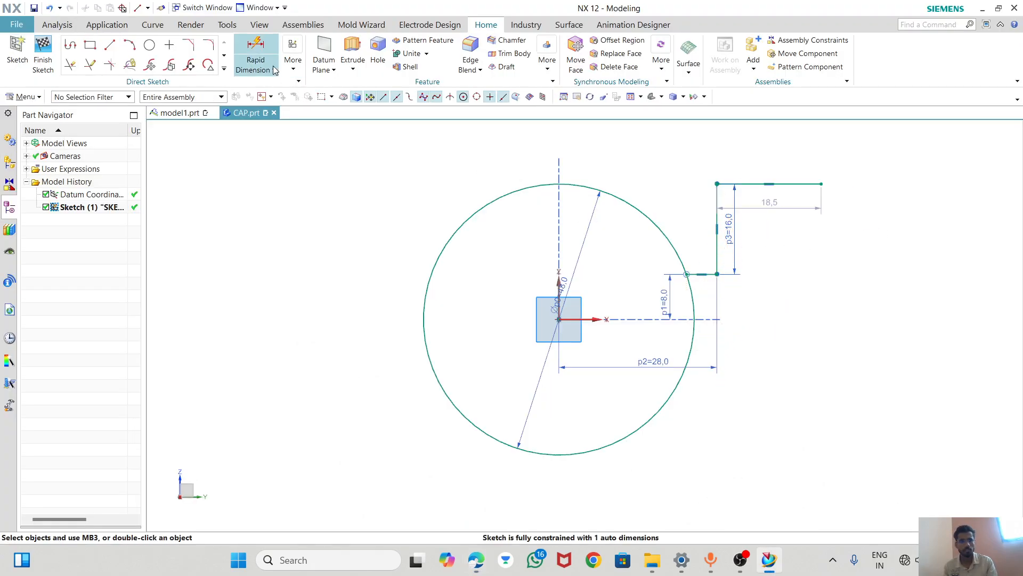
- Dimension the upper horizontal line's outer endpoint at 54 mm from the vertical axis
{"action": "left_click", "coordinate": [255, 47]}
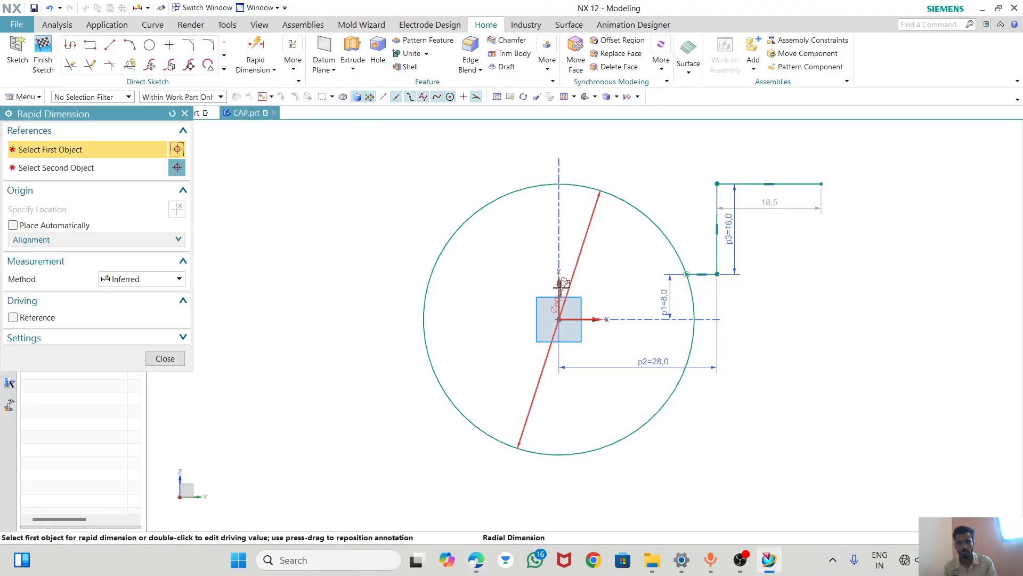
{"action": "left_click", "coordinate": [558, 286]}
{"action": "left_click", "coordinate": [823, 183]}
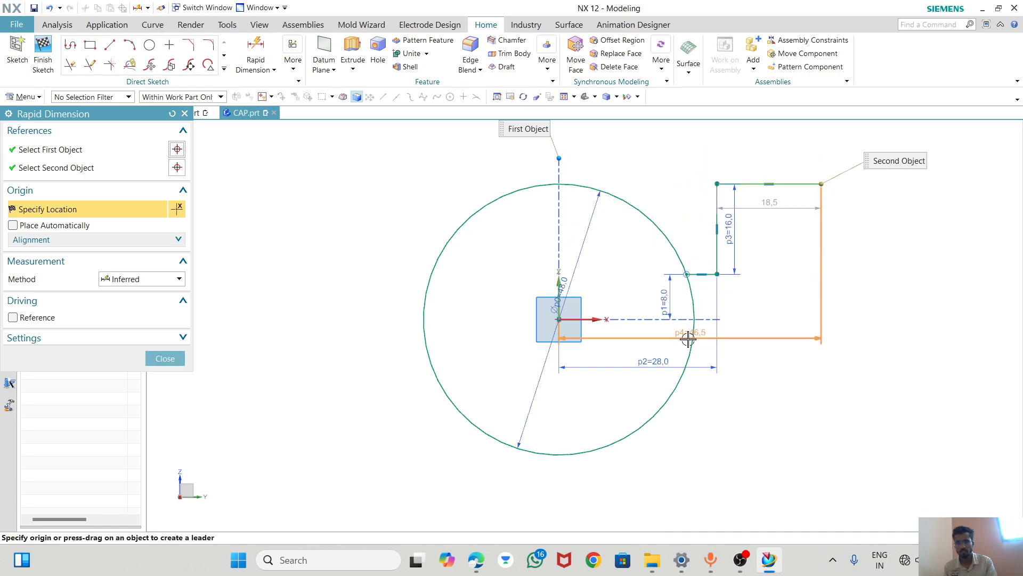
{"action": "left_click", "coordinate": [695, 393]}
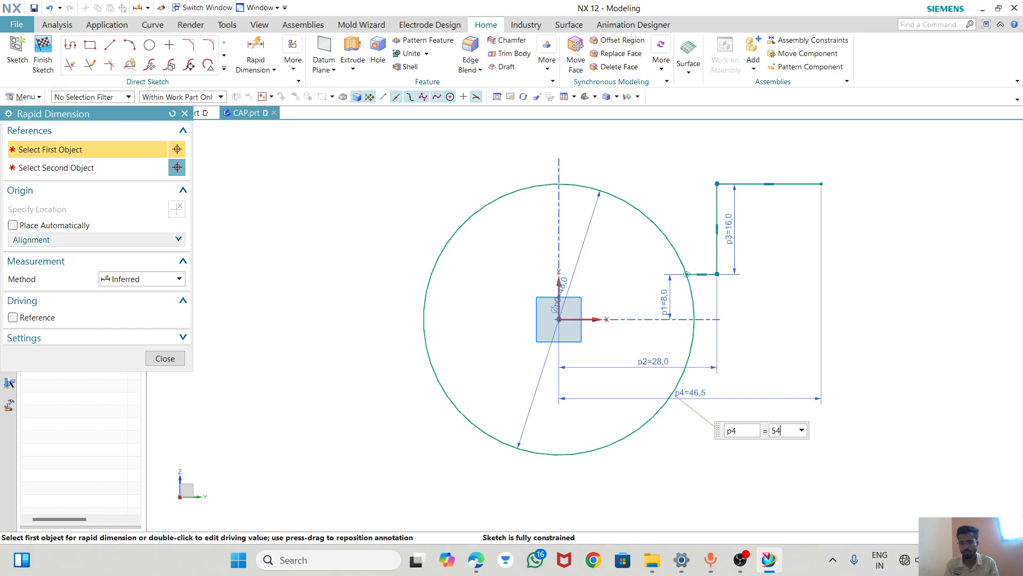
{"action": "type", "text": "54"}
{"action": "key", "text": "Return"}
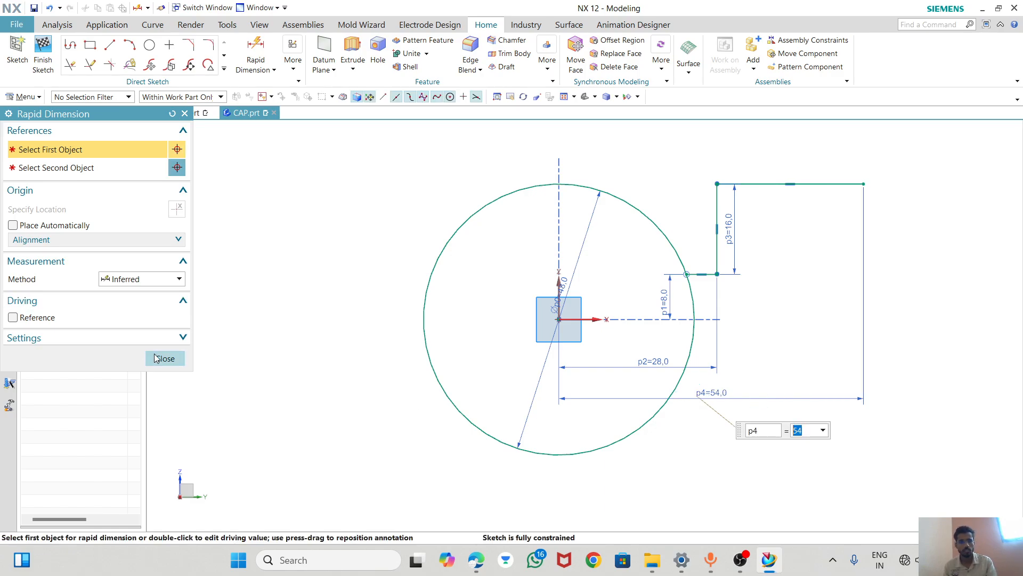
{"action": "left_click", "coordinate": [156, 358]}
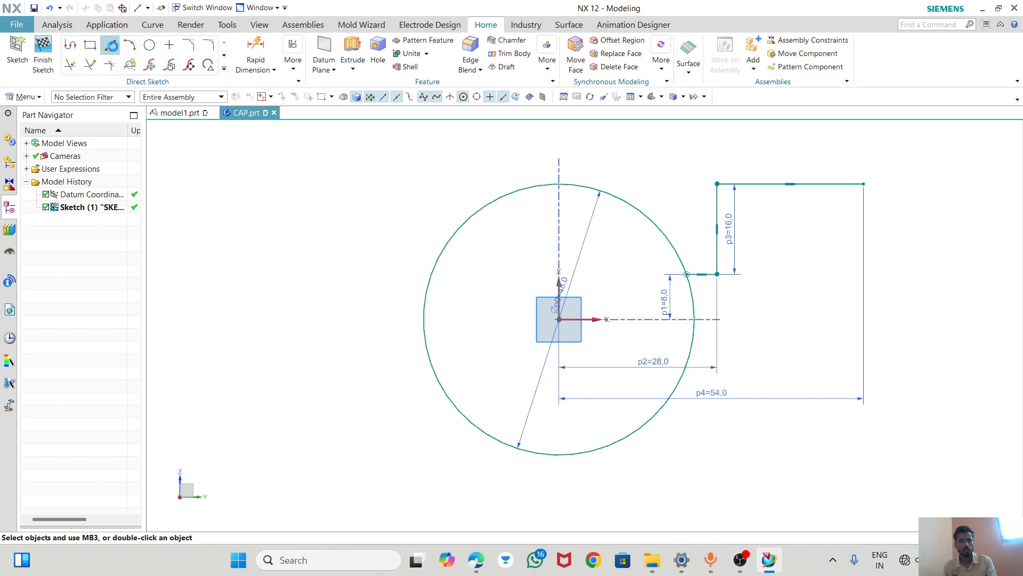
- Check the flange thickness in the drawing and sketch a 12 mm vertical line upward from the upper horizontal line's outer endpoint
{"action": "key", "text": "l"}
{"action": "left_click", "coordinate": [864, 184]}
{"action": "key", "text": "alt+Tab"}
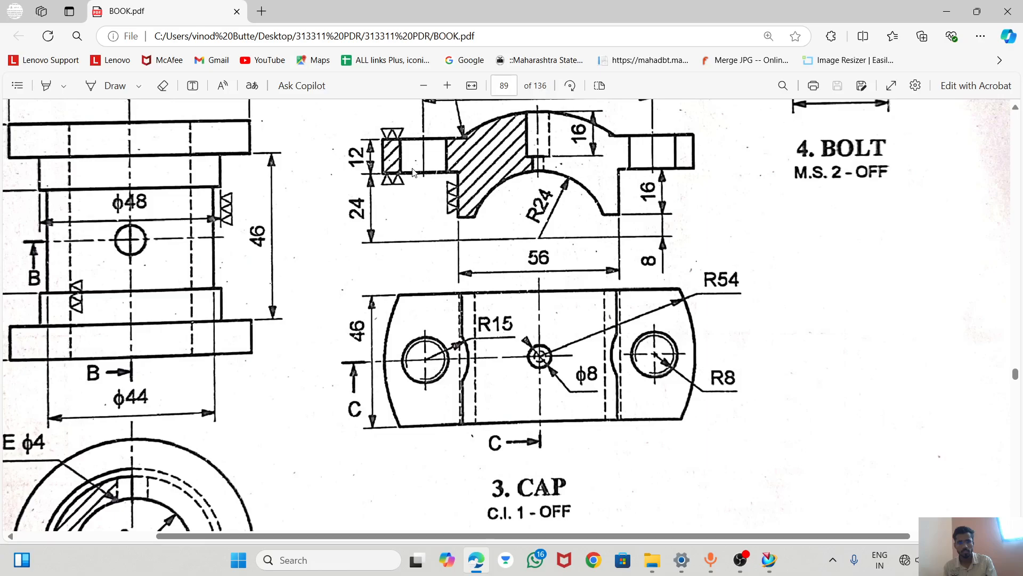
{"action": "key", "text": "alt+Tab"}
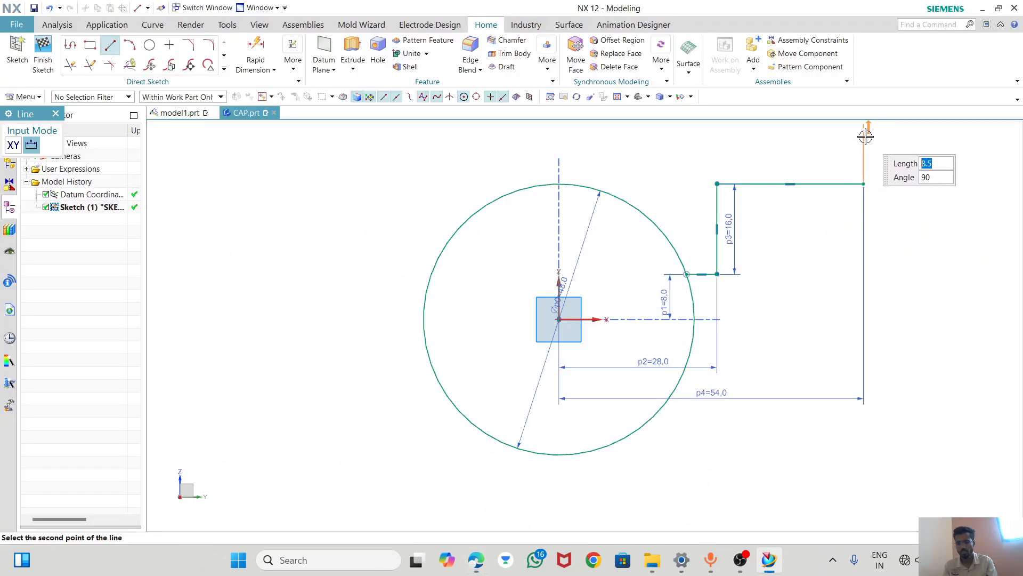
{"action": "key", "text": "Return"}
{"action": "scroll", "coordinate": [810, 319], "scroll_direction": "down", "scroll_amount": 3}
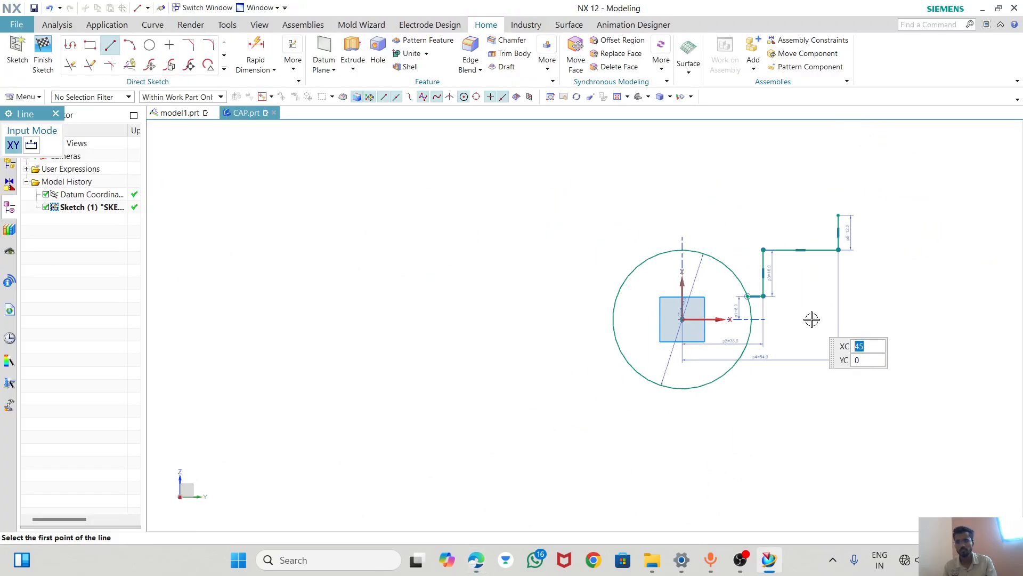
- Examine the cap detail views and the plummer block assembly drawing for the radius of the cap's top arc
{"action": "scroll", "coordinate": [853, 216], "scroll_direction": "up", "scroll_amount": 3}
{"action": "left_click", "coordinate": [825, 213]}
{"action": "key", "text": "alt+Tab"}
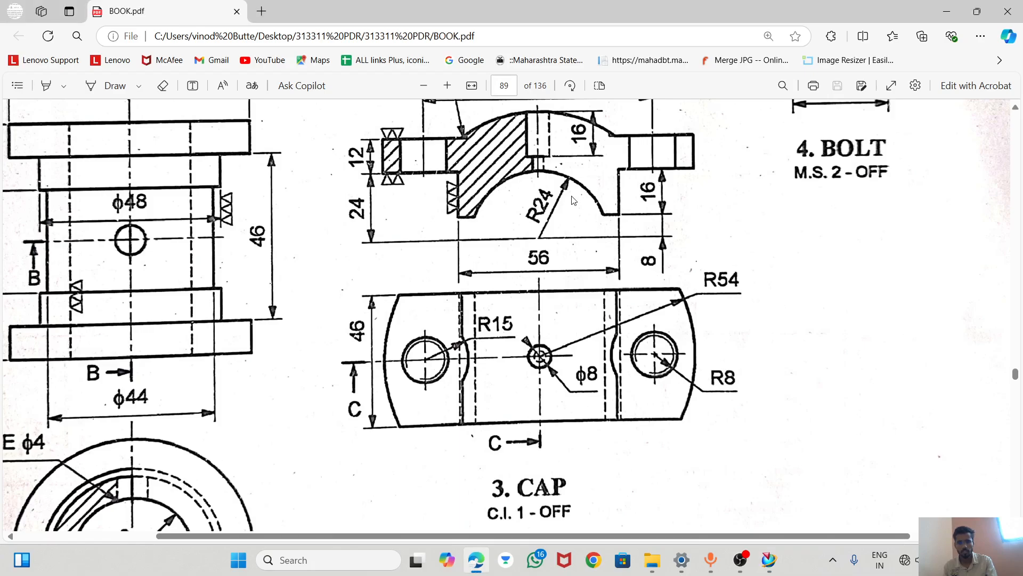
{"action": "scroll", "coordinate": [573, 200], "scroll_direction": "down", "scroll_amount": 1}
{"action": "scroll", "coordinate": [552, 183], "scroll_direction": "up", "scroll_amount": 2}
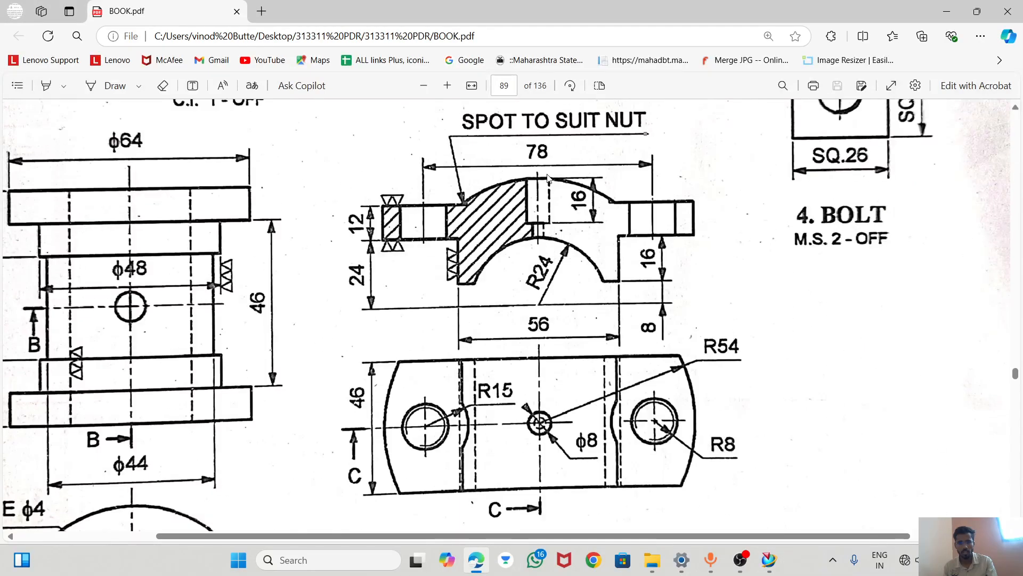
{"action": "scroll", "coordinate": [549, 177], "scroll_direction": "down", "scroll_amount": 1}
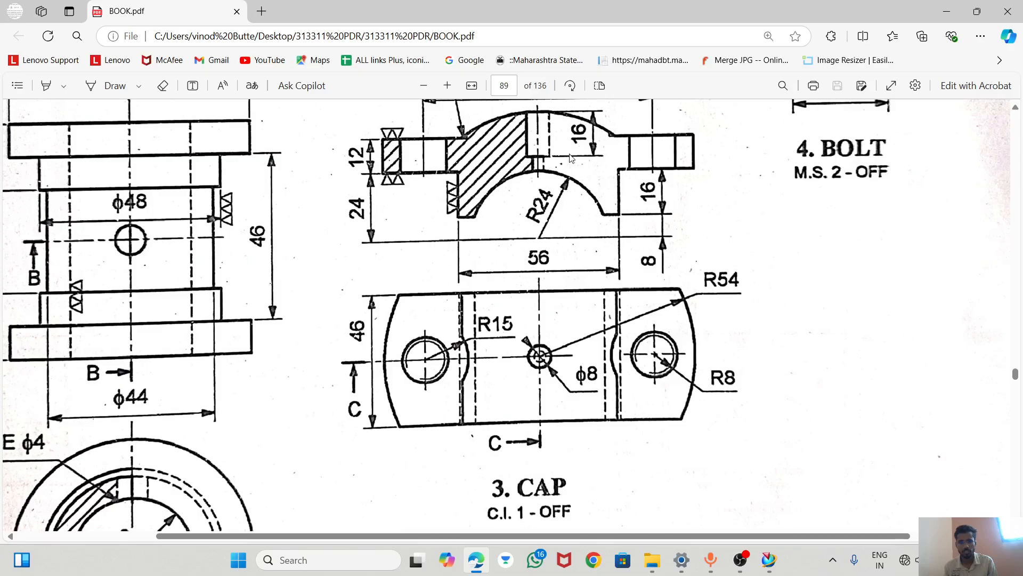
{"action": "scroll", "coordinate": [520, 180], "scroll_direction": "up", "scroll_amount": 2}
{"action": "scroll", "coordinate": [612, 238], "scroll_direction": "down", "scroll_amount": 10}
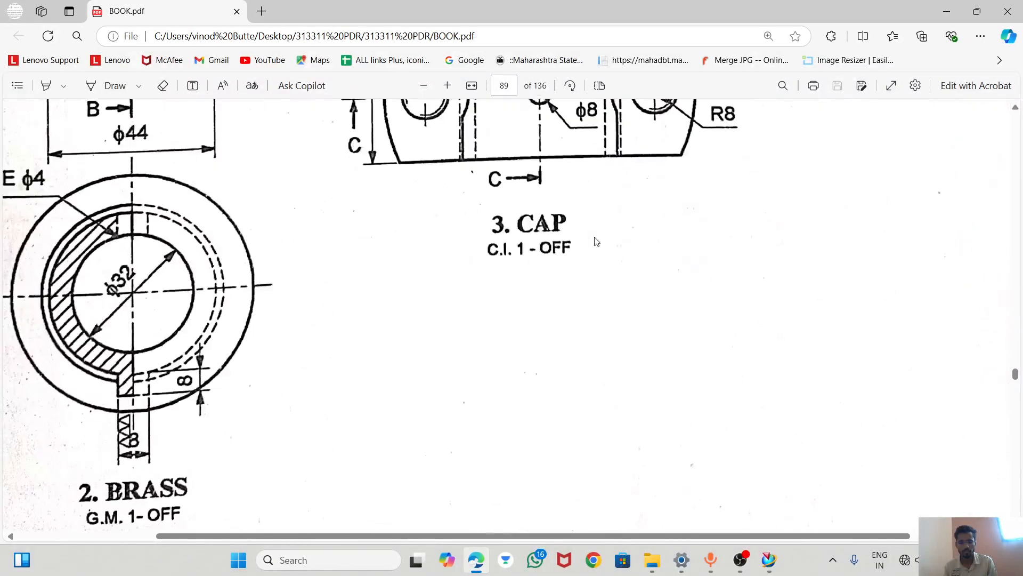
{"action": "scroll", "coordinate": [635, 238], "scroll_direction": "down", "scroll_amount": 3, "text": "ctrl"}
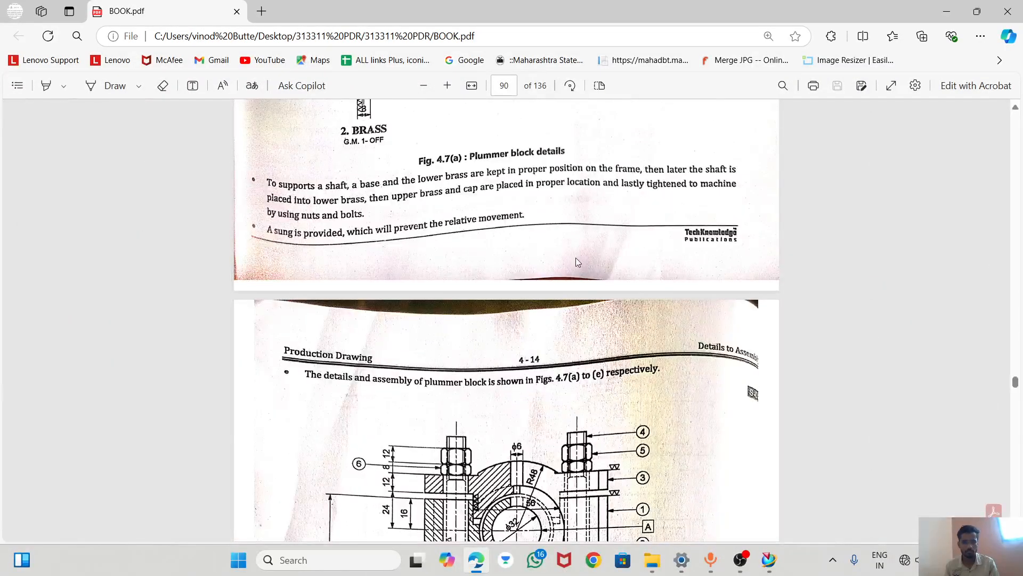
{"action": "scroll", "coordinate": [576, 258], "scroll_direction": "down", "scroll_amount": 4}
{"action": "scroll", "coordinate": [554, 156], "scroll_direction": "up", "scroll_amount": 3, "text": "ctrl"}
{"action": "scroll", "coordinate": [554, 157], "scroll_direction": "up", "scroll_amount": 1, "text": "ctrl"}
{"action": "scroll", "coordinate": [549, 301], "scroll_direction": "up", "scroll_amount": 3}
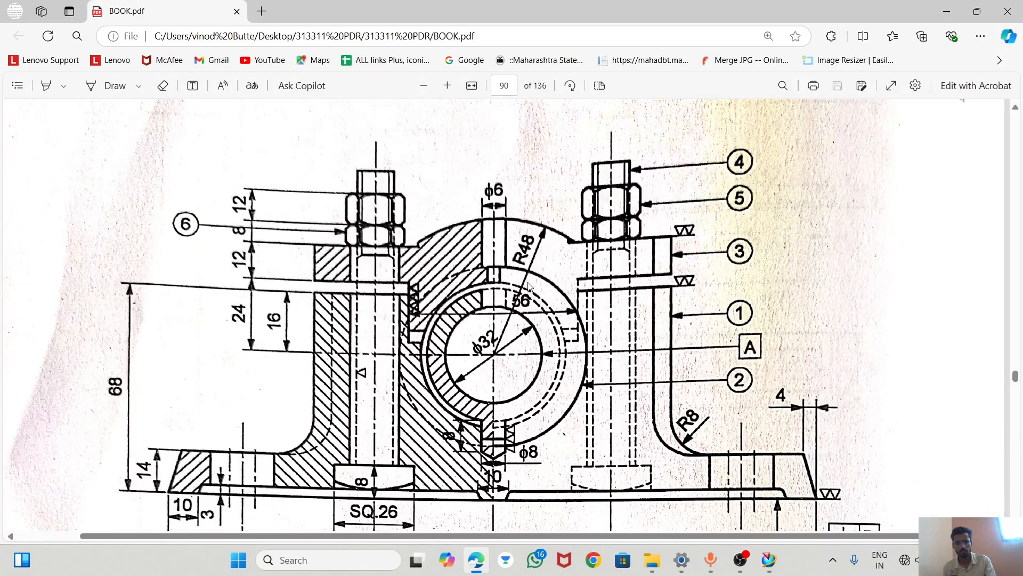
{"action": "key", "text": "alt+Tab"}
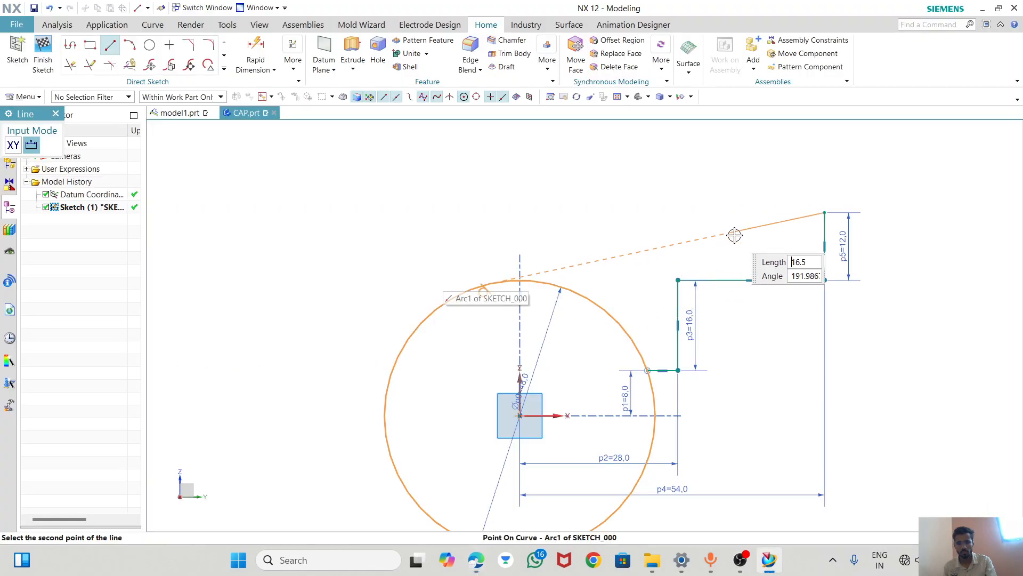
{"action": "key", "text": "Escape"}
{"action": "scroll", "coordinate": [610, 158], "scroll_direction": "down", "scroll_amount": 2}
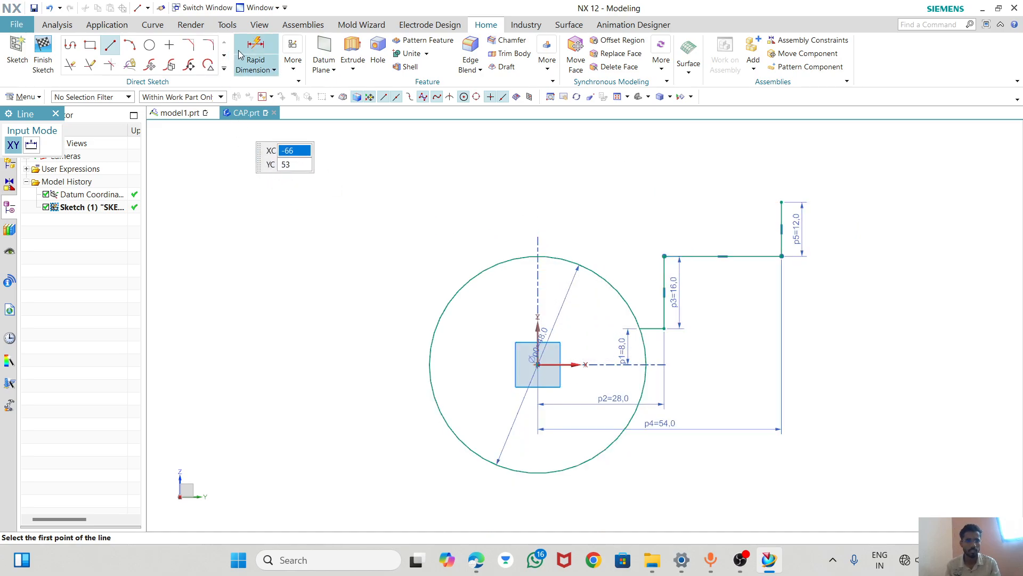
- Recheck the cap's detail view and draw a circle of diameter 48*2 mm centred on the sketch origin
{"action": "key", "text": "alt+Tab"}
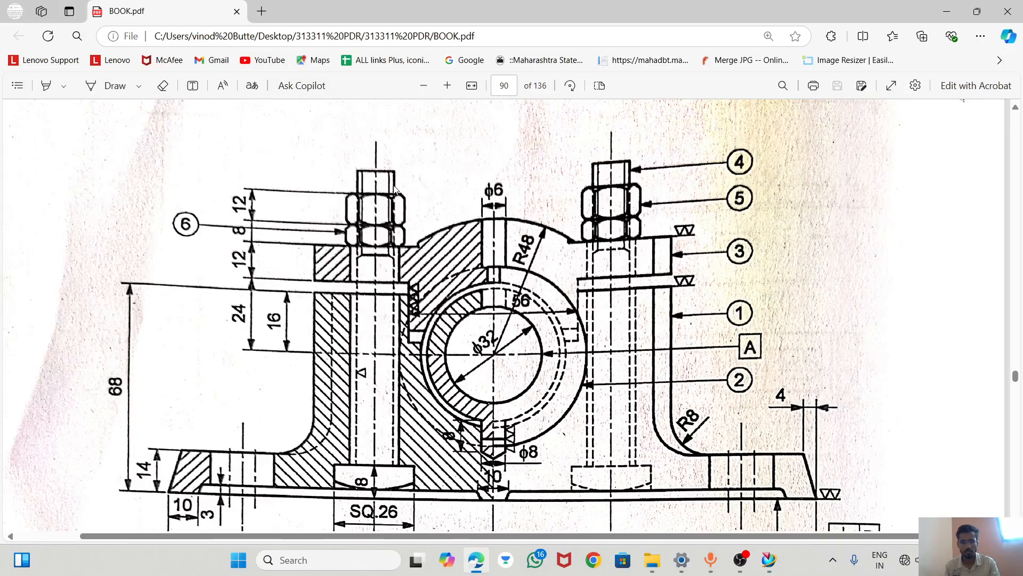
{"action": "scroll", "coordinate": [402, 191], "scroll_direction": "up", "scroll_amount": 5}
{"action": "scroll", "coordinate": [402, 190], "scroll_direction": "up", "scroll_amount": 10}
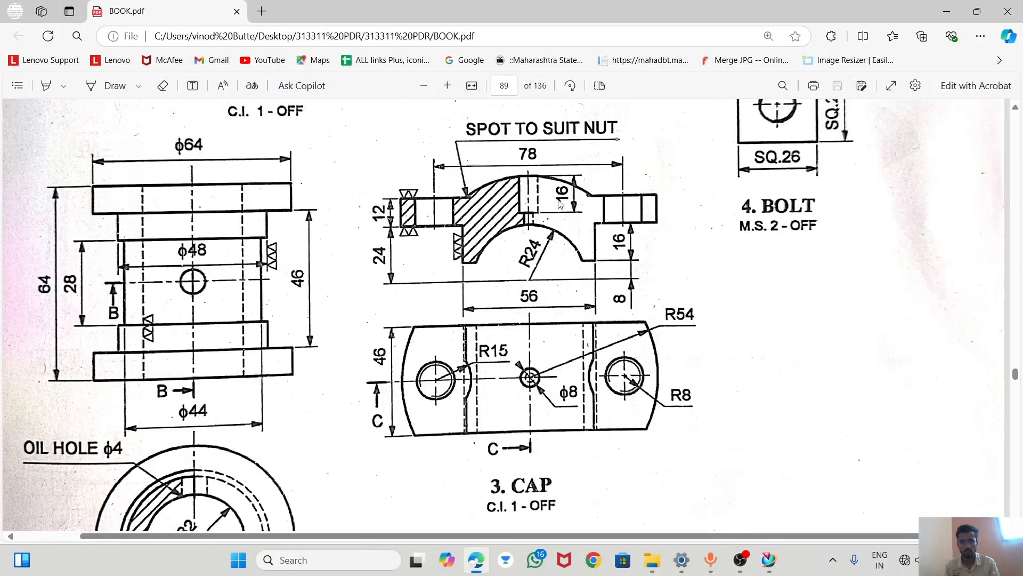
{"action": "scroll", "coordinate": [551, 269], "scroll_direction": "down", "scroll_amount": 5}
{"action": "key", "text": "alt+Tab"}
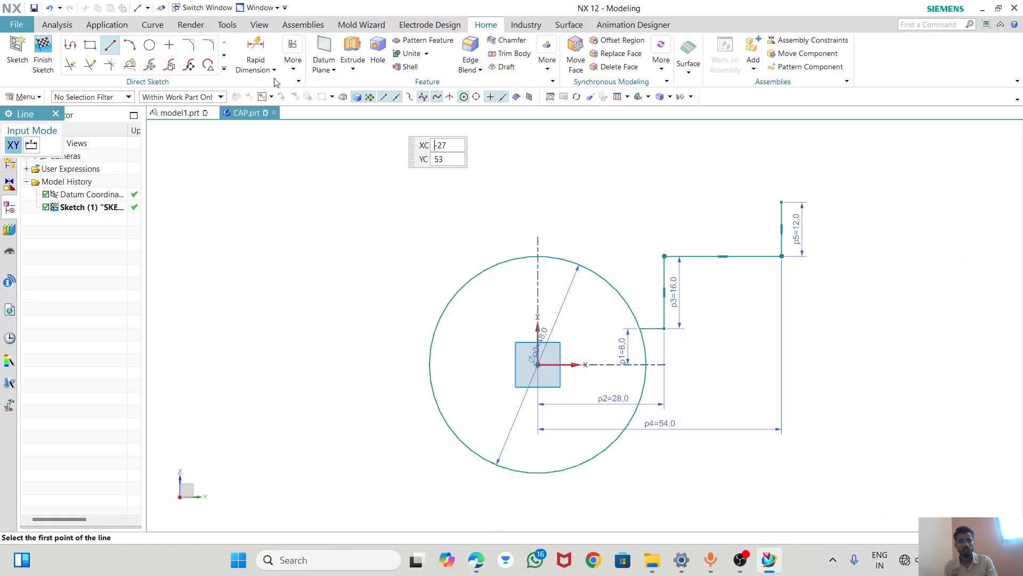
{"action": "left_click", "coordinate": [150, 45]}
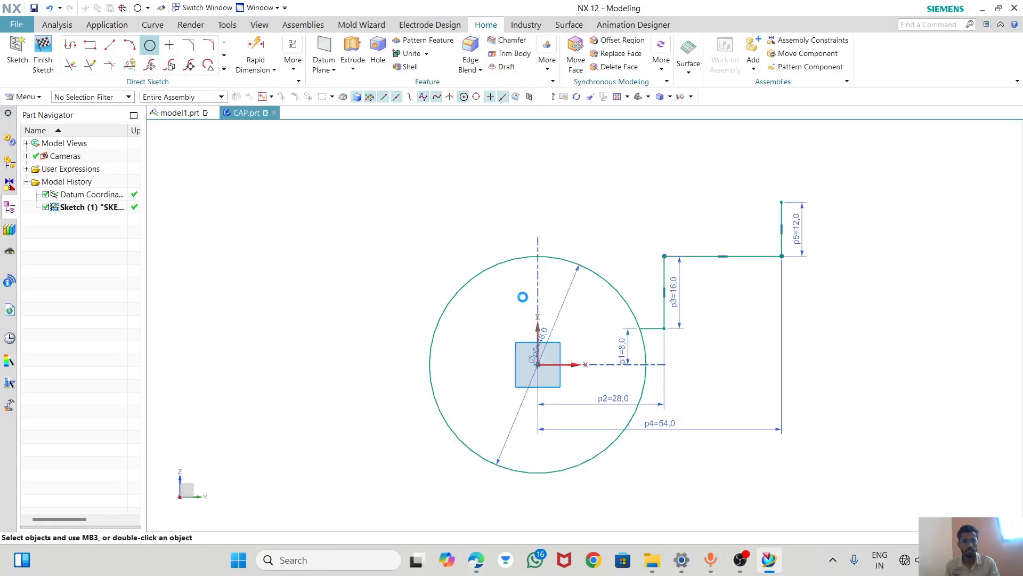
{"action": "left_click", "coordinate": [538, 365]}
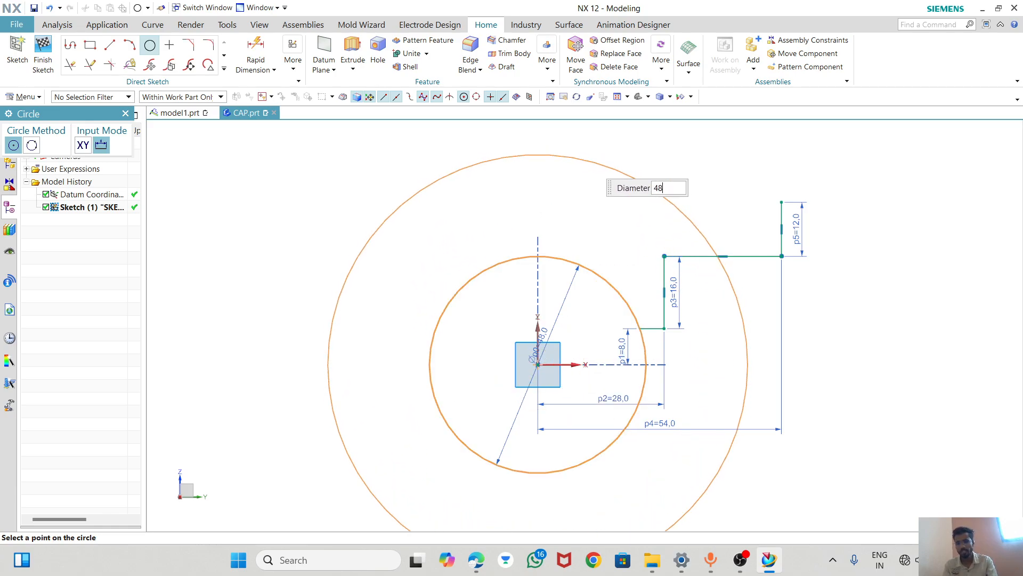
{"action": "type", "text": "48*2"}
{"action": "key", "text": "Return"}
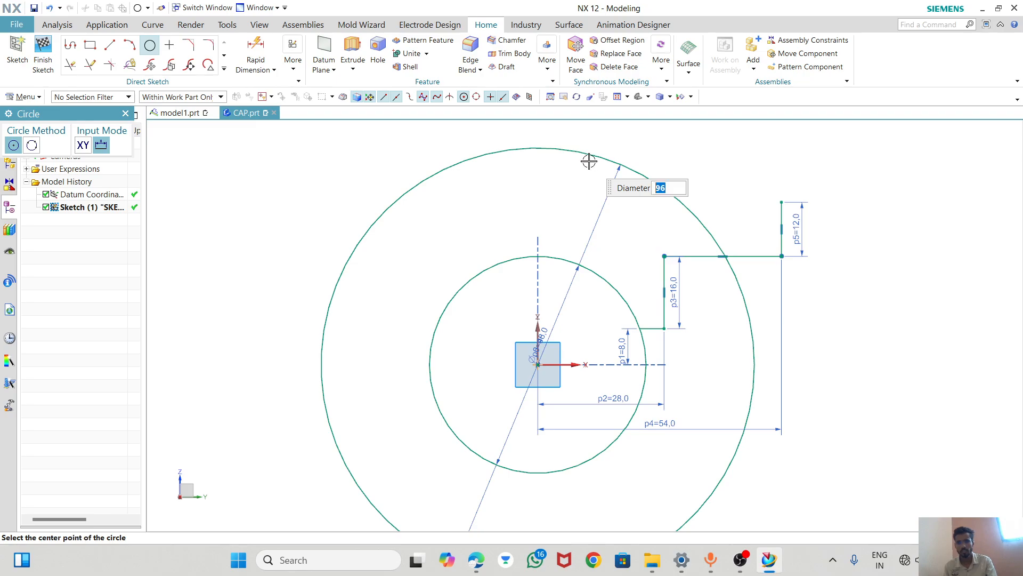
- Sketch a horizontal line about 30 mm long inward from the 12 mm line's upper end across the large circle, and compare it with the drawing
{"action": "left_click", "coordinate": [111, 52]}
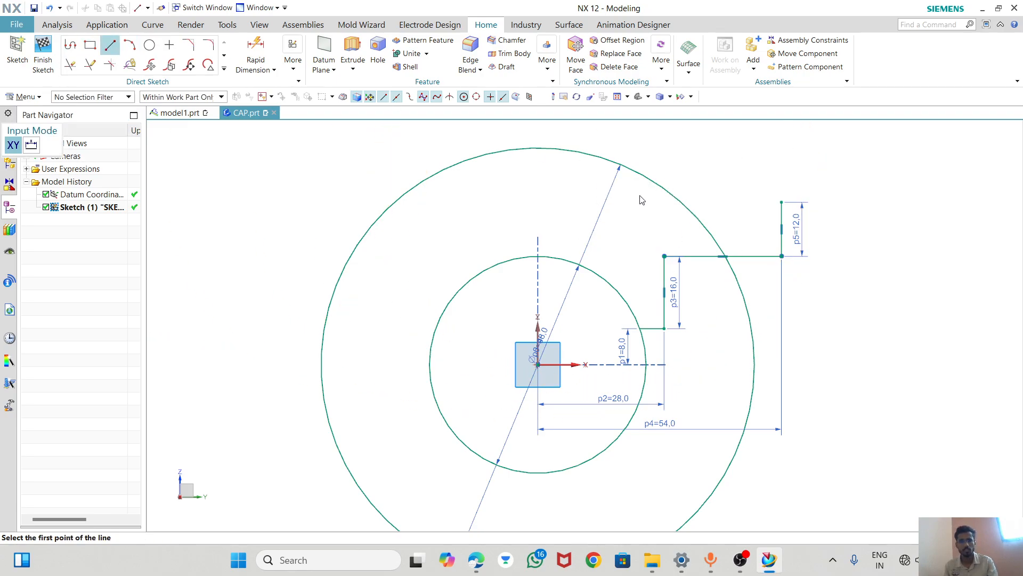
{"action": "left_click", "coordinate": [782, 202]}
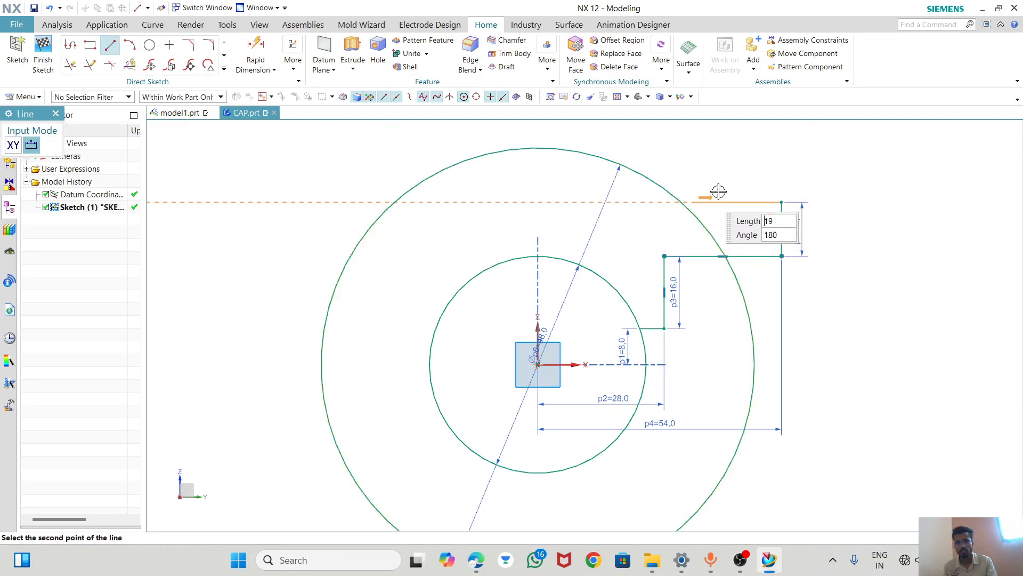
{"action": "left_click", "coordinate": [647, 208]}
{"action": "key", "text": "alt+Tab"}
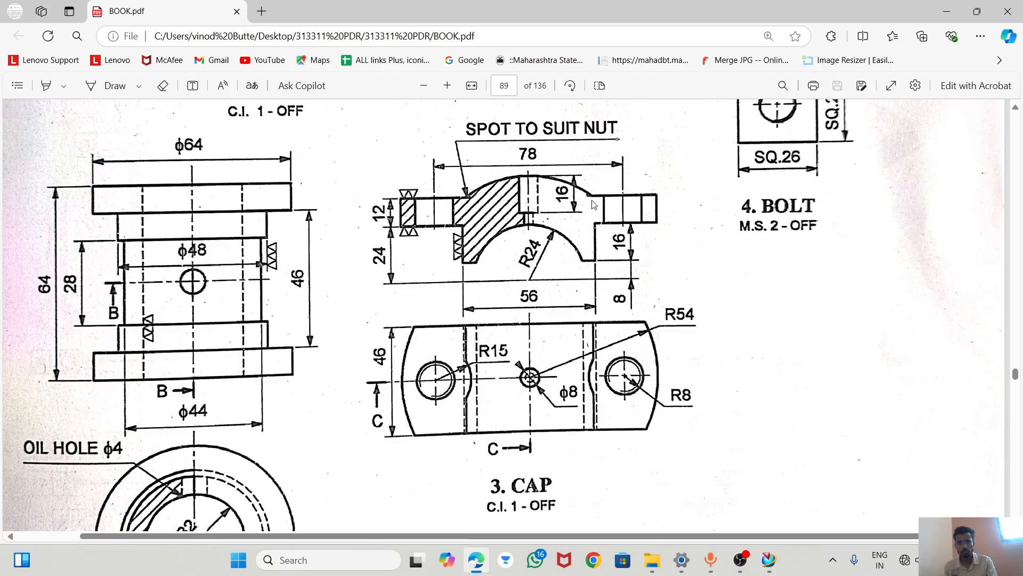
{"action": "key", "text": "alt+Tab"}
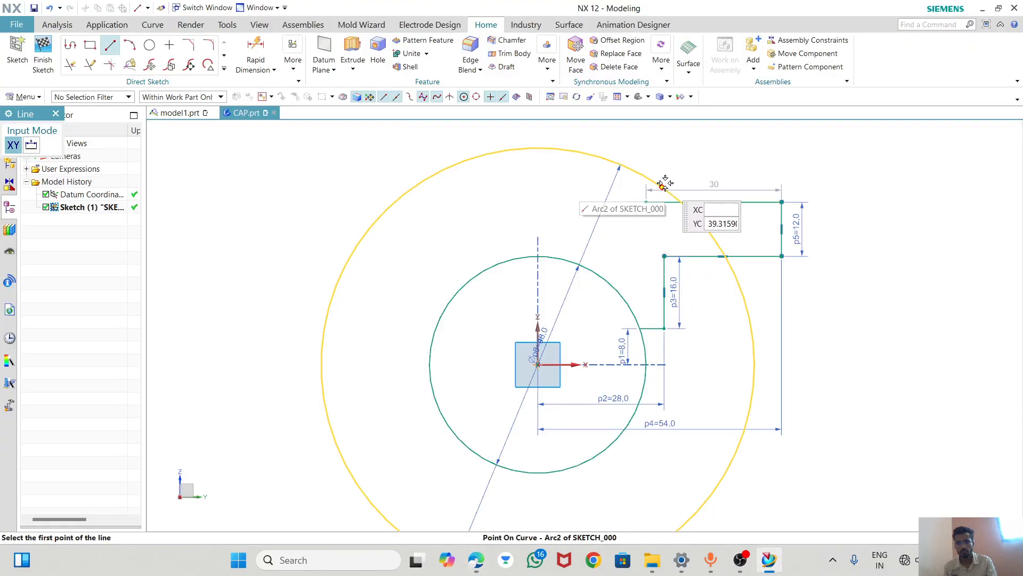
- Recheck the cap's front and top detail views in the textbook drawing against the sketched profile
{"action": "key", "text": "alt+Tab"}
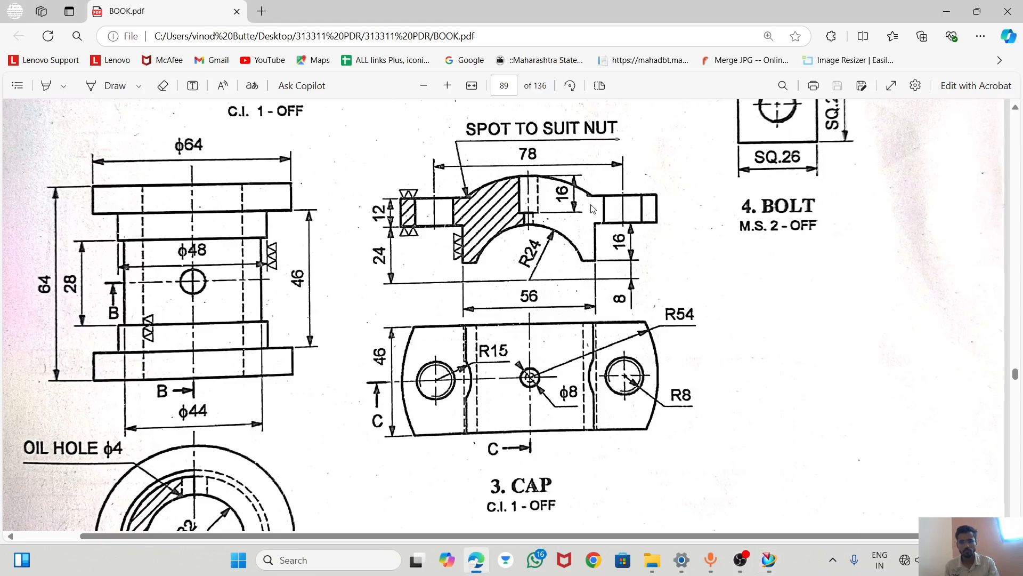
{"action": "scroll", "coordinate": [591, 211], "scroll_direction": "up", "scroll_amount": 1}
{"action": "scroll", "coordinate": [592, 210], "scroll_direction": "down", "scroll_amount": 10}
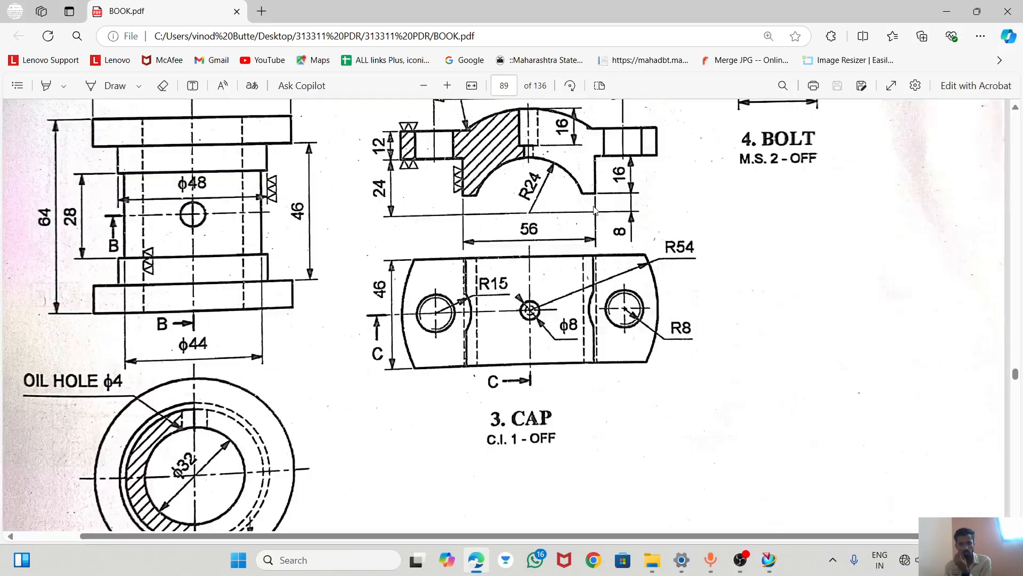
{"action": "scroll", "coordinate": [598, 212], "scroll_direction": "up", "scroll_amount": 4}
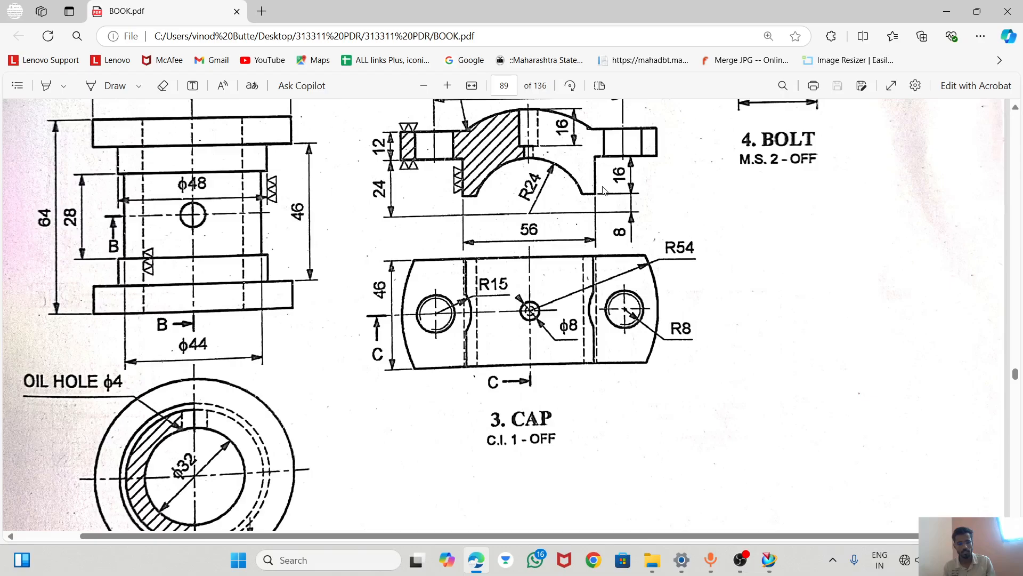
{"action": "key", "text": "alt+Tab"}
{"action": "key", "text": "Escape"}
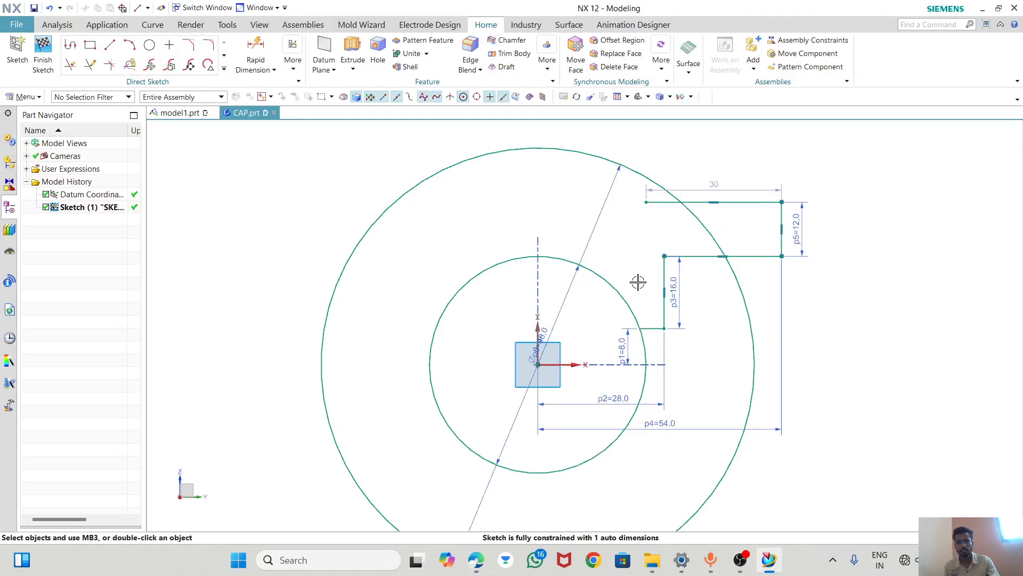
{"action": "left_click", "coordinate": [70, 66]}
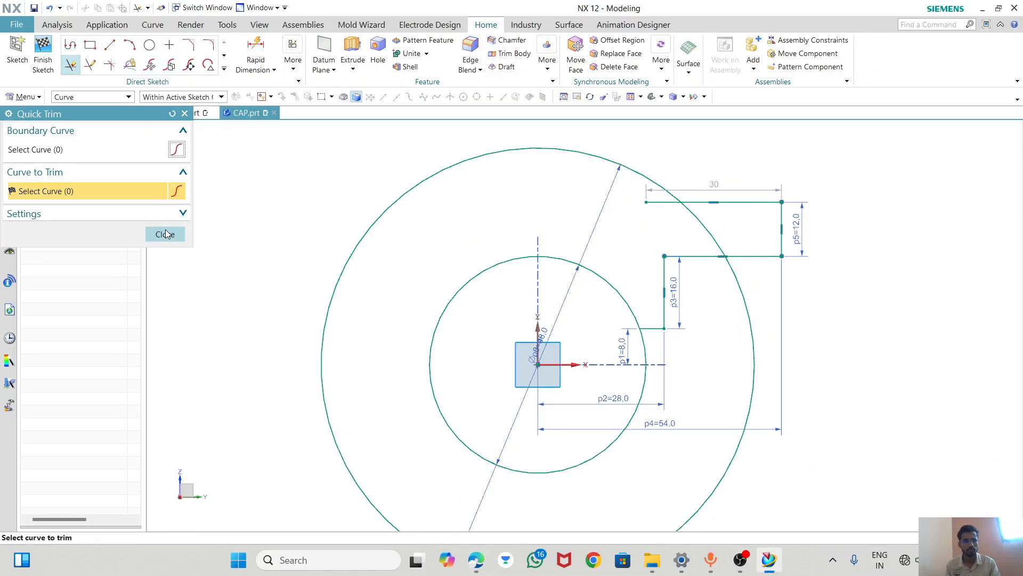
{"action": "left_click", "coordinate": [166, 235]}
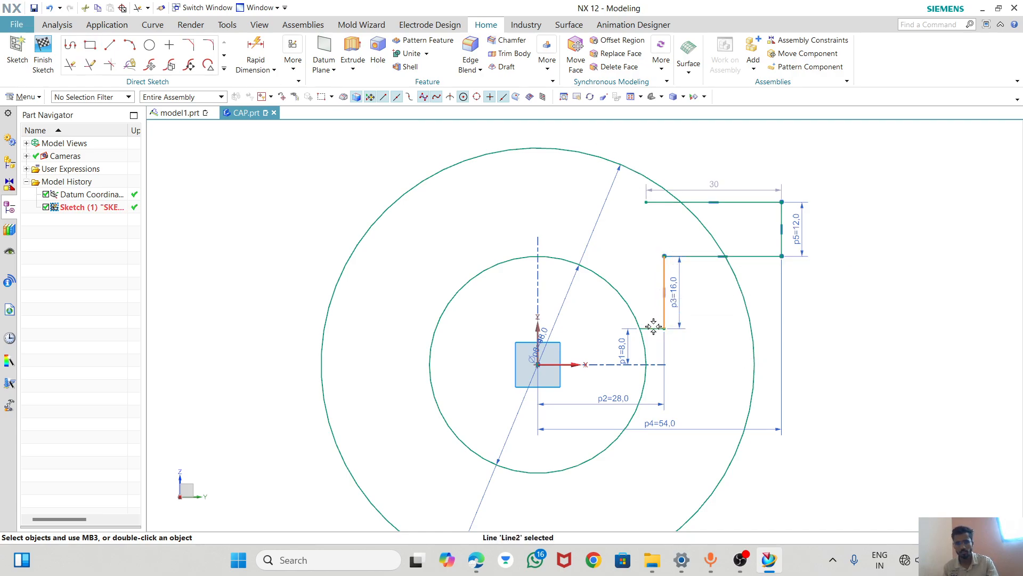
- Mirror the five stepped profile lines about the sketch's vertical axis
{"action": "scroll", "coordinate": [668, 340], "scroll_direction": "up", "scroll_amount": 2}
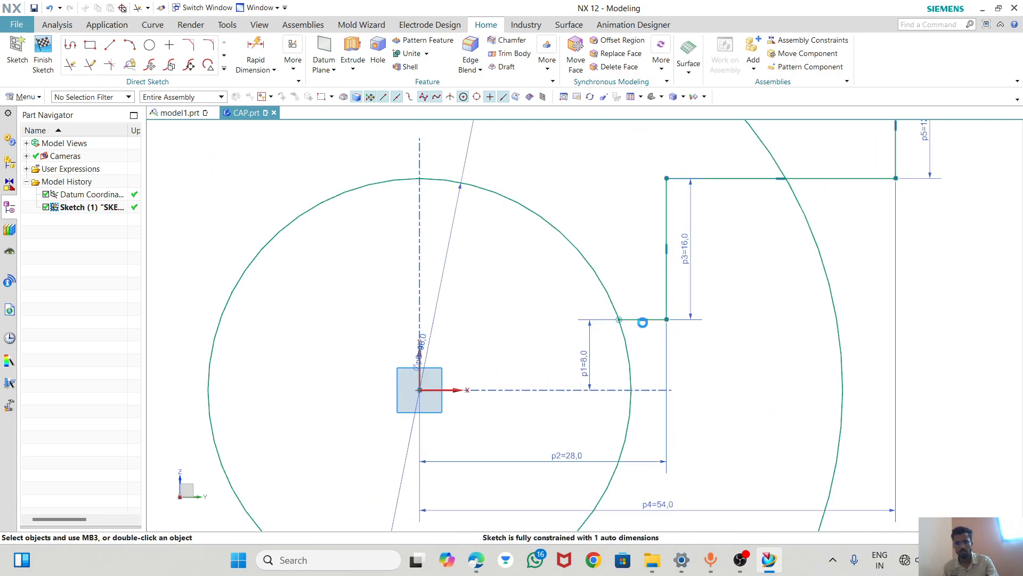
{"action": "scroll", "coordinate": [655, 340], "scroll_direction": "up", "scroll_amount": 1}
{"action": "scroll", "coordinate": [655, 340], "scroll_direction": "up", "scroll_amount": 1}
{"action": "left_click", "coordinate": [658, 299]}
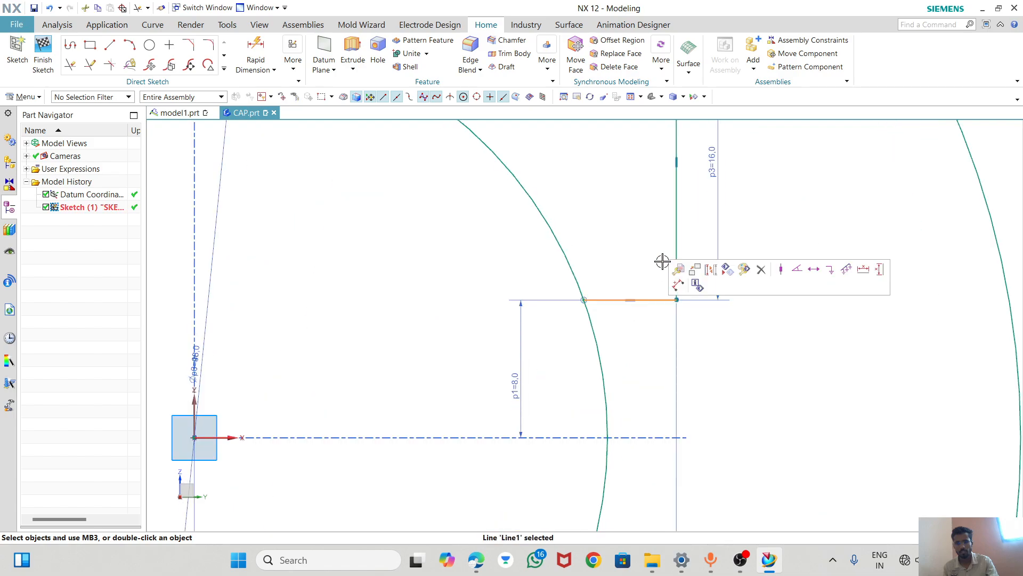
{"action": "left_click", "coordinate": [673, 237]}
{"action": "scroll", "coordinate": [666, 235], "scroll_direction": "down", "scroll_amount": 6}
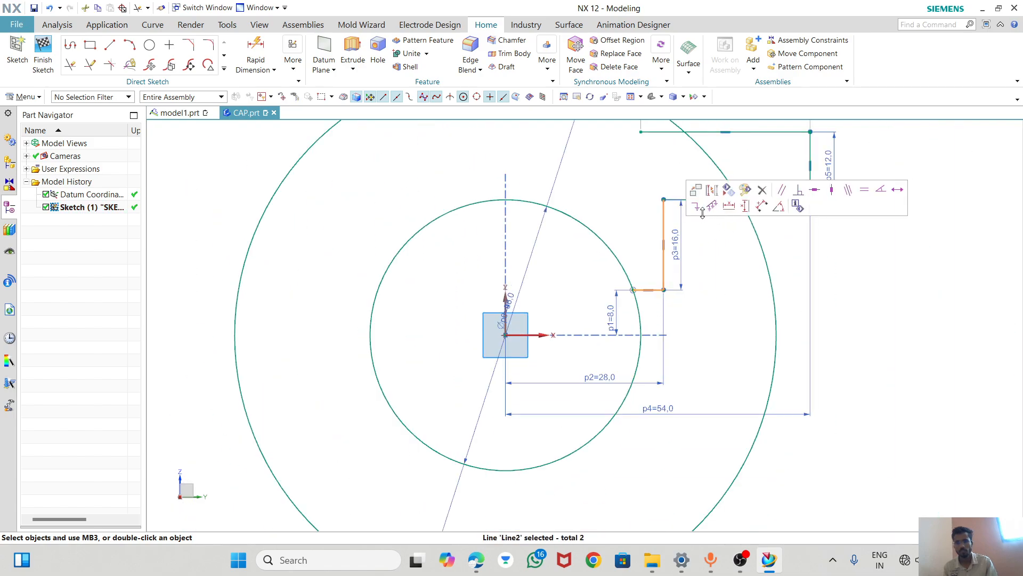
{"action": "left_click", "coordinate": [673, 178]}
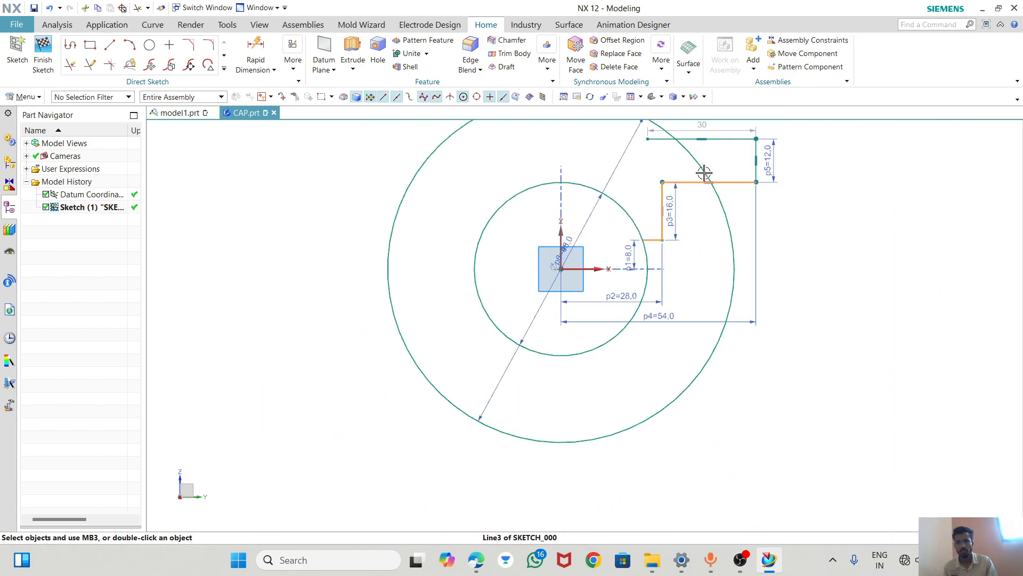
{"action": "left_click", "coordinate": [755, 172]}
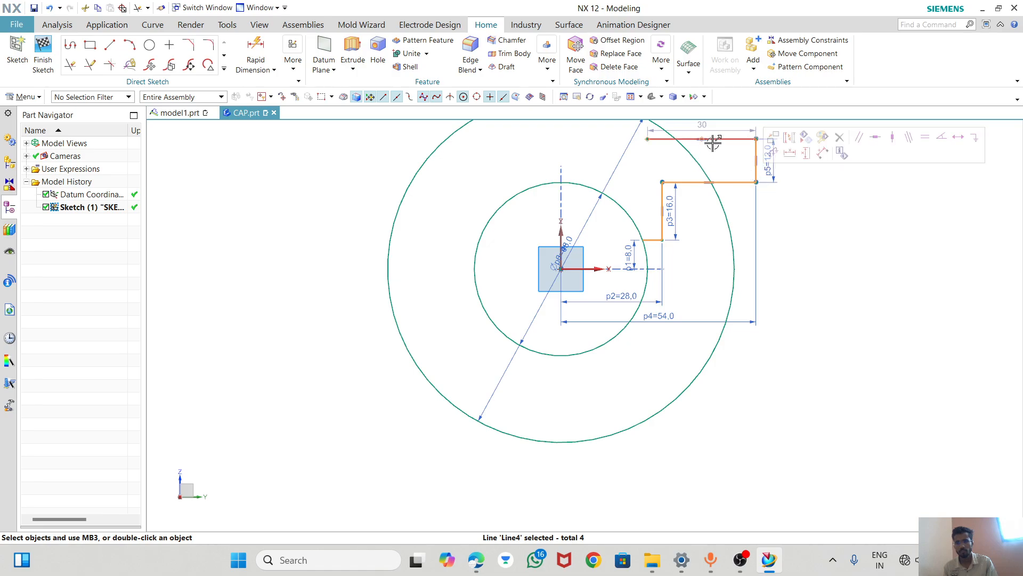
{"action": "left_click", "coordinate": [713, 140]}
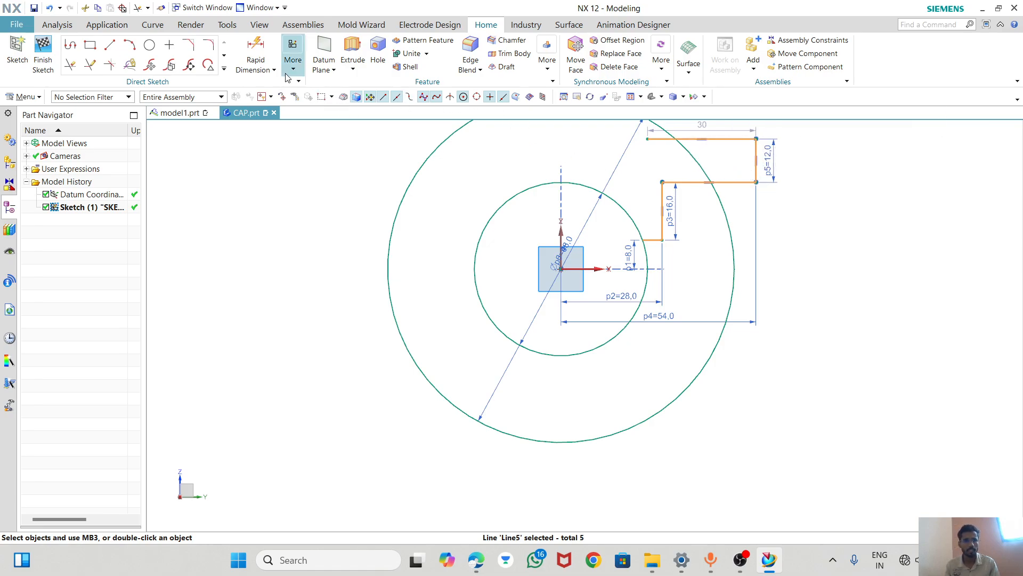
{"action": "left_click", "coordinate": [224, 71]}
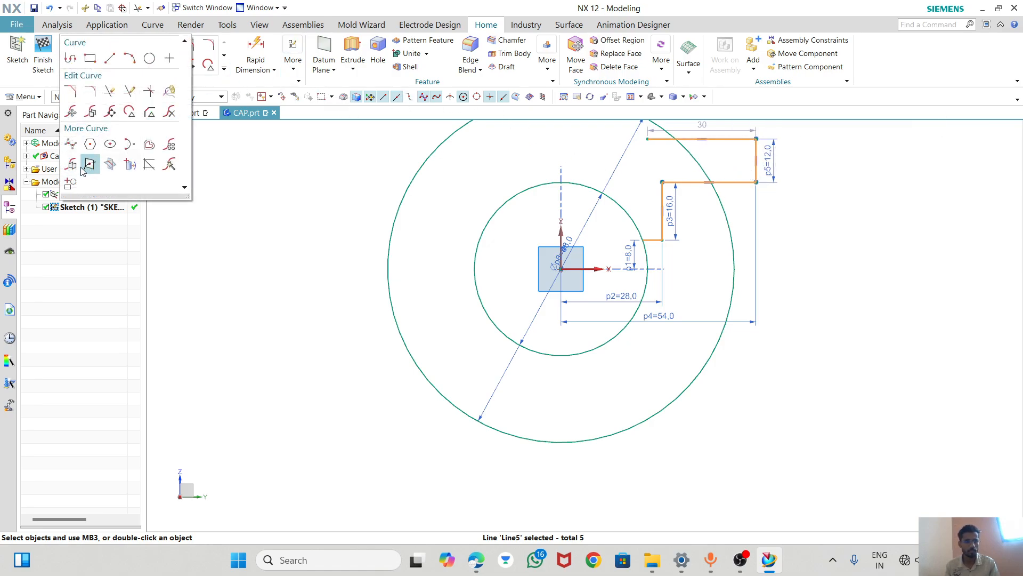
{"action": "left_click", "coordinate": [73, 165]}
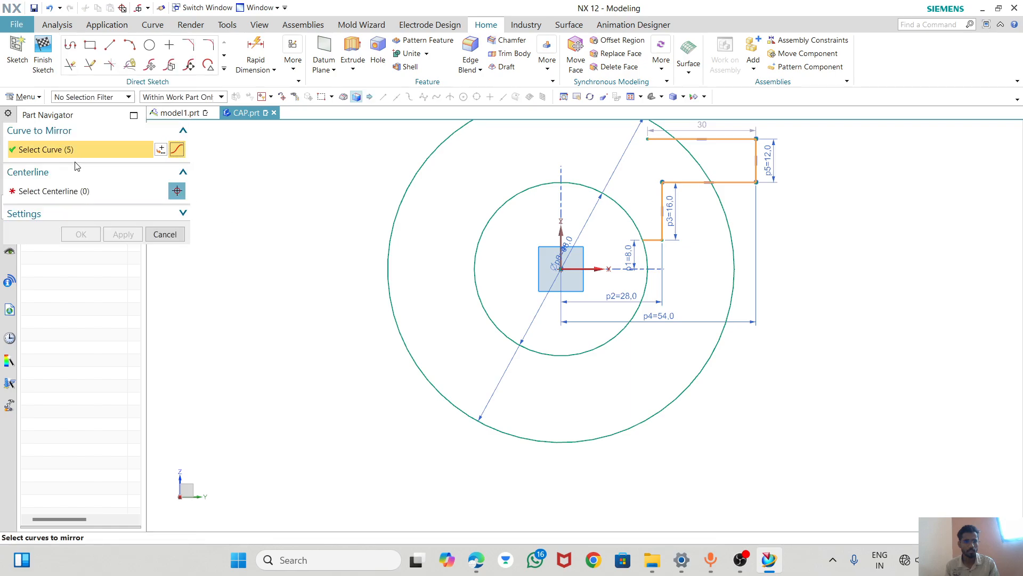
{"action": "left_click", "coordinate": [62, 191]}
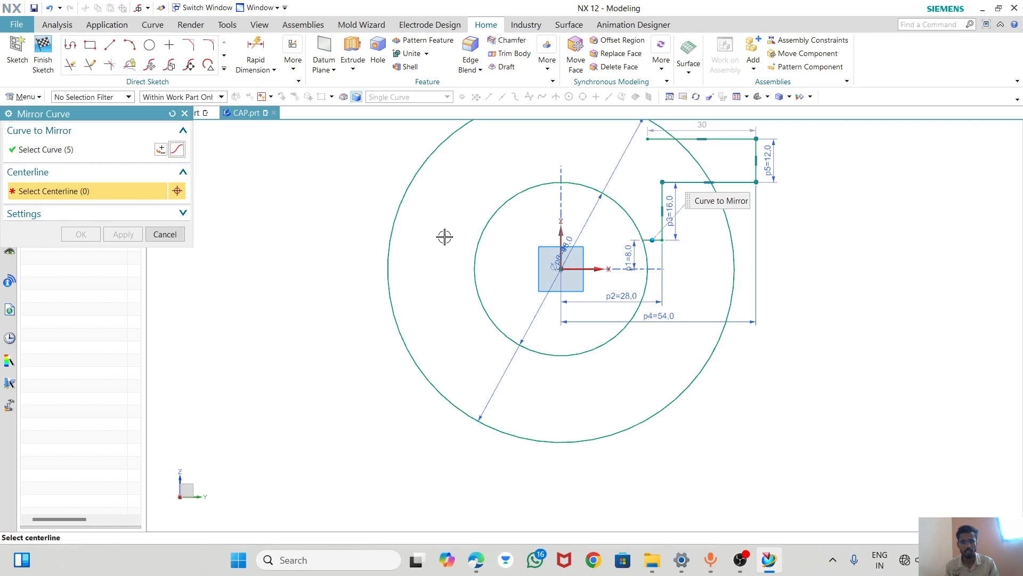
{"action": "left_click", "coordinate": [557, 237]}
{"action": "left_click", "coordinate": [85, 234]}
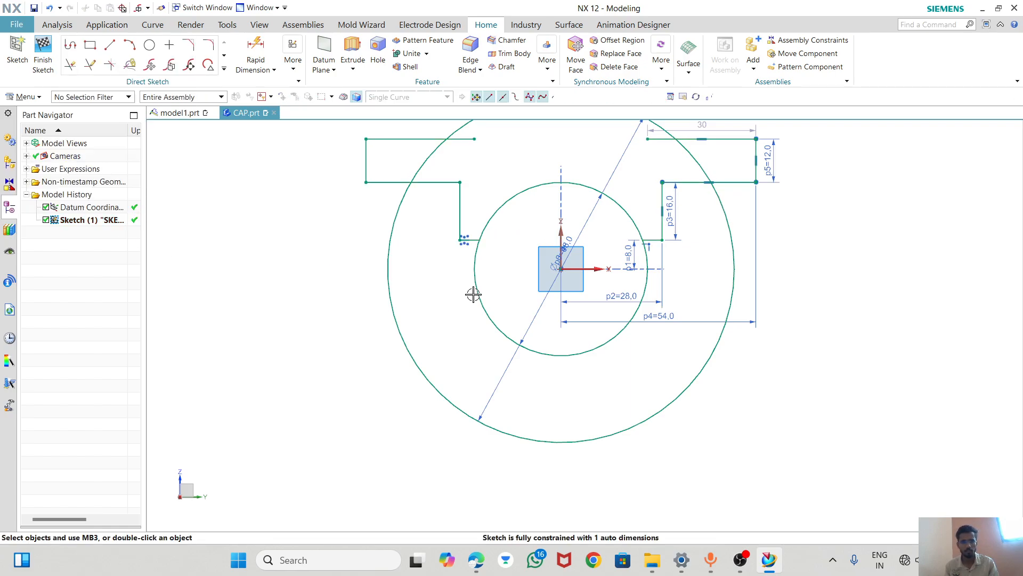
- Move the large circle's diameter dimension text to just outside the circle's upper-left side
{"action": "scroll", "coordinate": [519, 294], "scroll_direction": "down", "scroll_amount": 2}
{"action": "scroll", "coordinate": [546, 154], "scroll_direction": "up", "scroll_amount": 3}
{"action": "scroll", "coordinate": [554, 197], "scroll_direction": "down", "scroll_amount": 1}
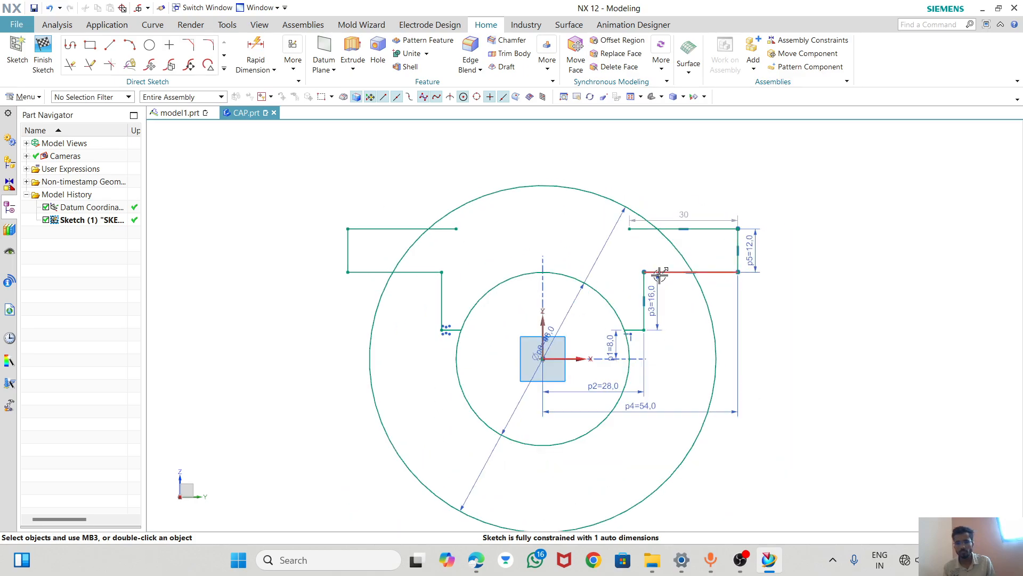
{"action": "scroll", "coordinate": [660, 275], "scroll_direction": "up", "scroll_amount": 3}
{"action": "scroll", "coordinate": [561, 207], "scroll_direction": "down", "scroll_amount": 2}
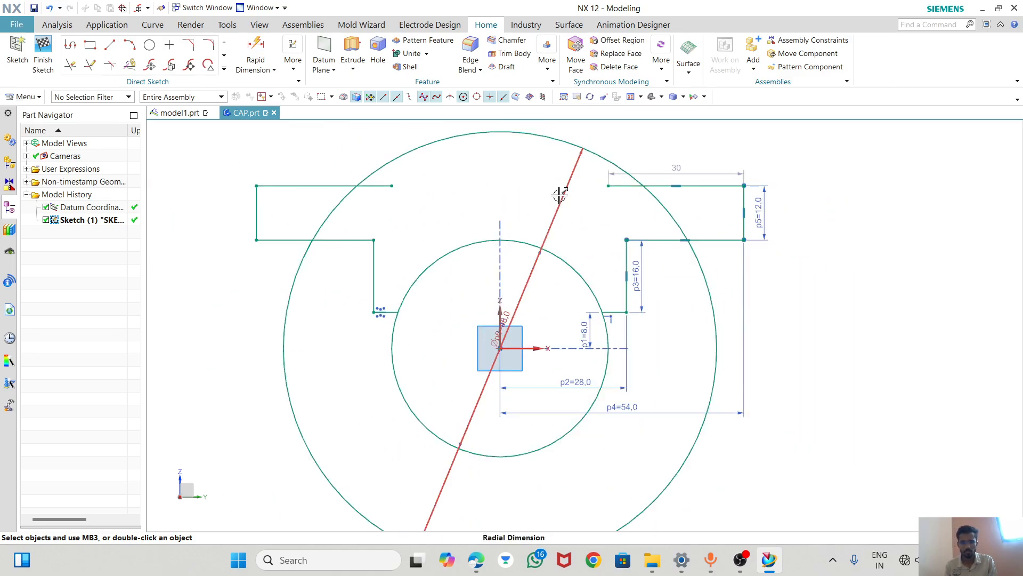
{"action": "mouse_move", "coordinate": [560, 196]}
{"action": "left_mouse_down"}
{"action": "mouse_move", "coordinate": [391, 206]}
{"action": "mouse_move", "coordinate": [293, 134]}
{"action": "left_mouse_up"}
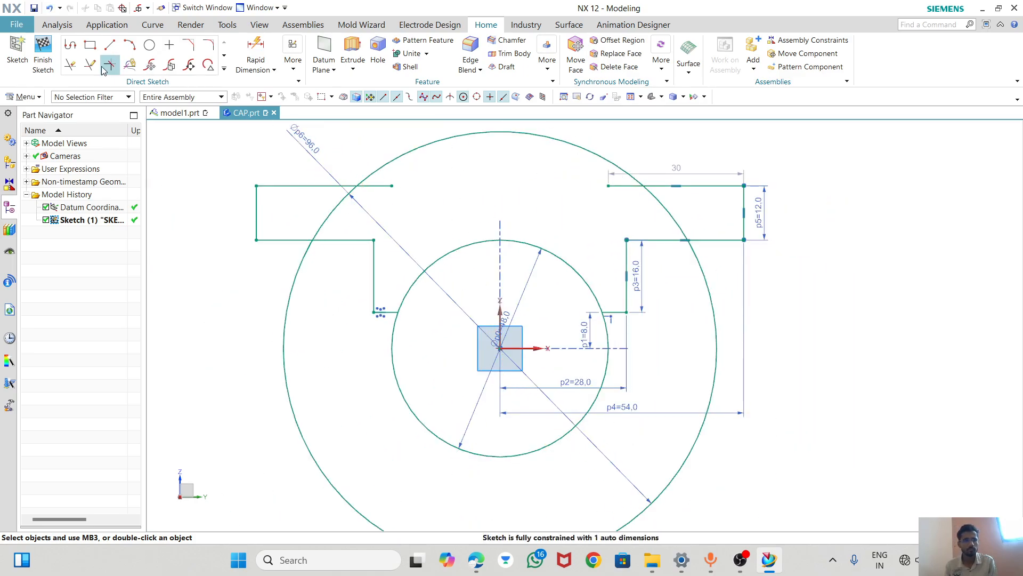
{"action": "scroll", "coordinate": [666, 189], "scroll_direction": "down", "scroll_amount": 1}
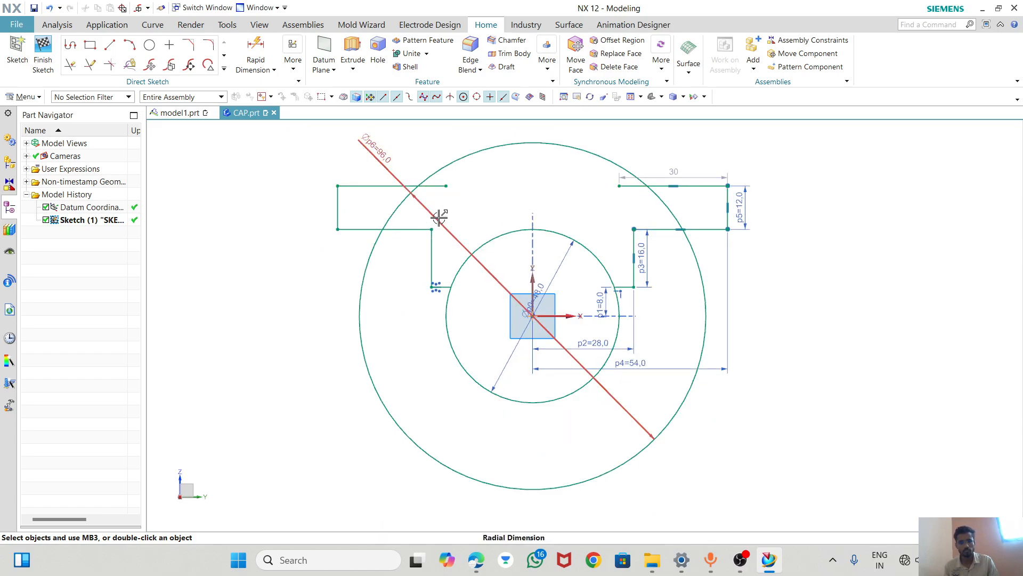
- Recheck the cap's front view in the drawing and extend the 16 mm vertical line upward to the large circle
{"action": "key", "text": "alt+Tab"}
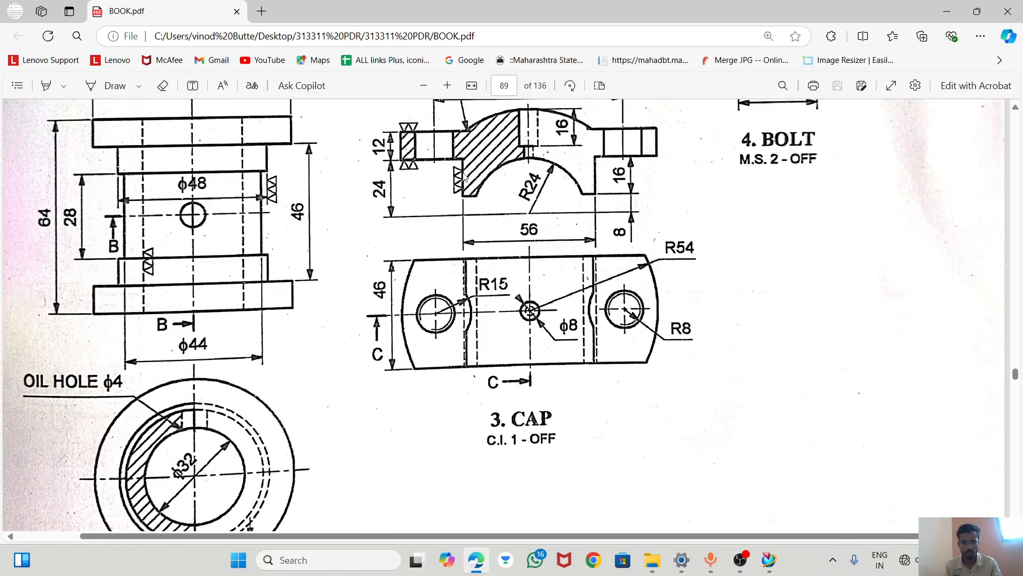
{"action": "key", "text": "alt+Tab"}
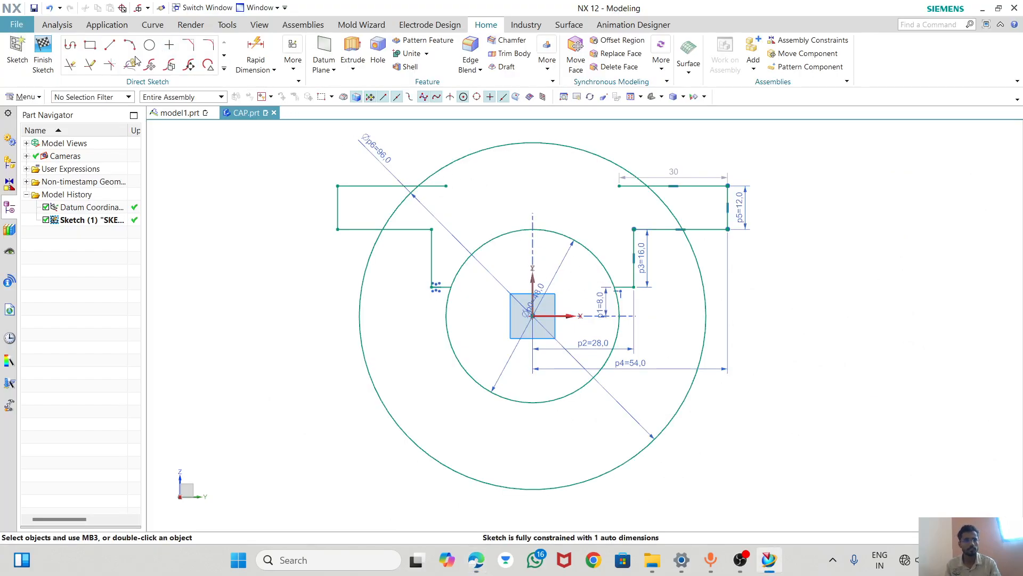
{"action": "left_click", "coordinate": [90, 65]}
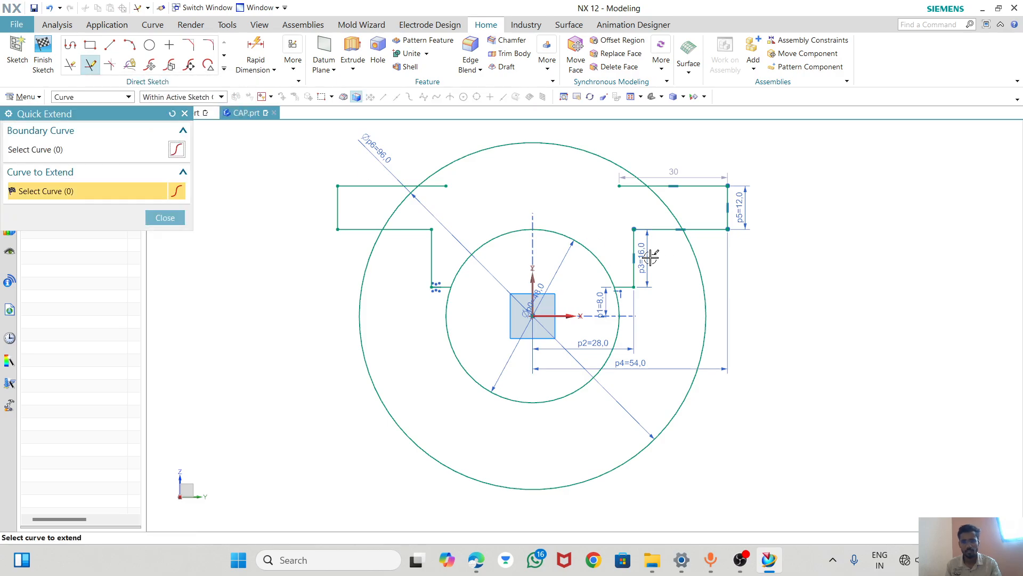
{"action": "left_click", "coordinate": [632, 246]}
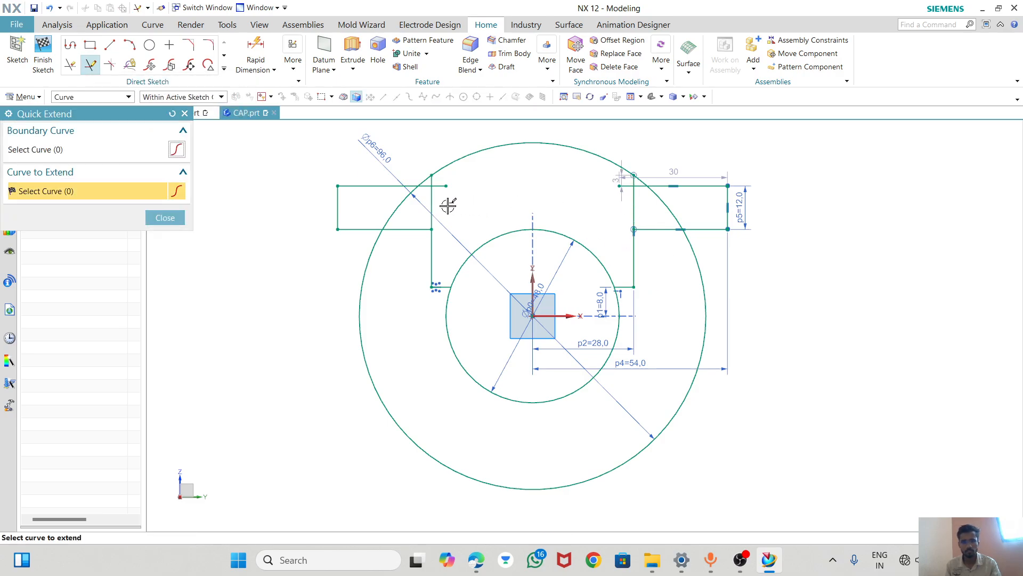
{"action": "left_click", "coordinate": [165, 217]}
- Trim the large arc outside and within the right flange, the flange top line's inner overhang and the vertical line inside the flange
{"action": "scroll", "coordinate": [642, 168], "scroll_direction": "up", "scroll_amount": 4}
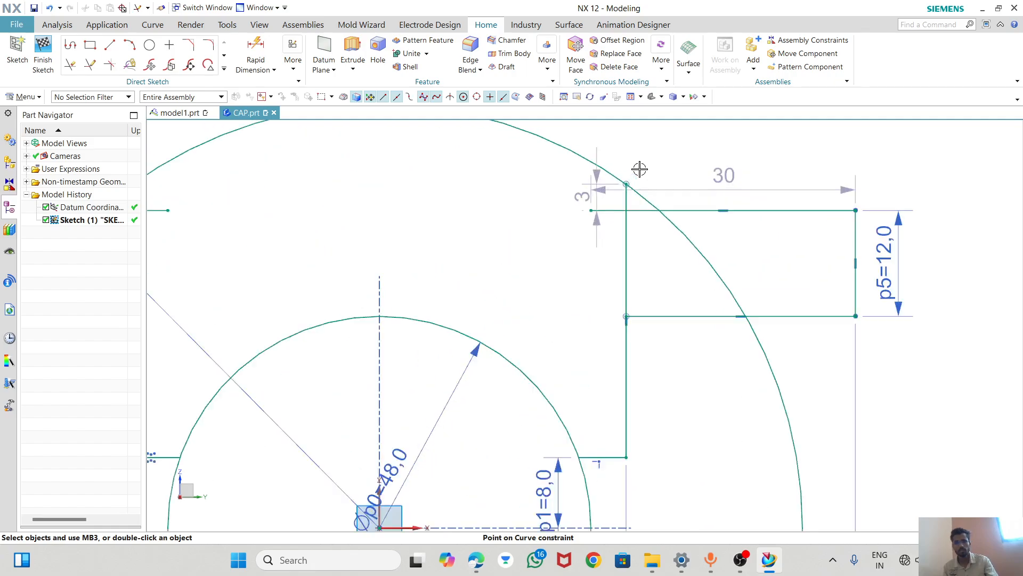
{"action": "left_click", "coordinate": [70, 65]}
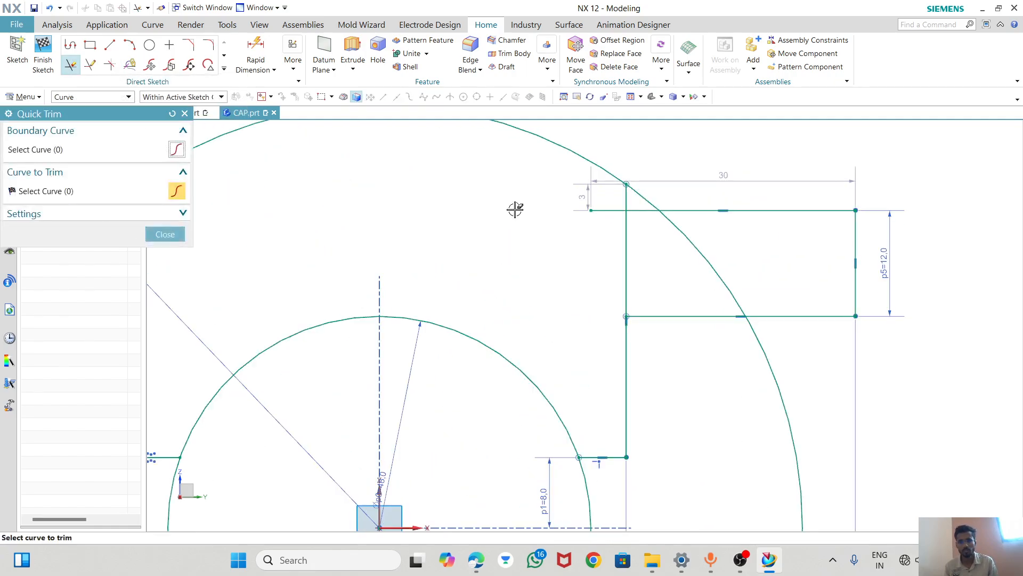
{"action": "left_click", "coordinate": [647, 193]}
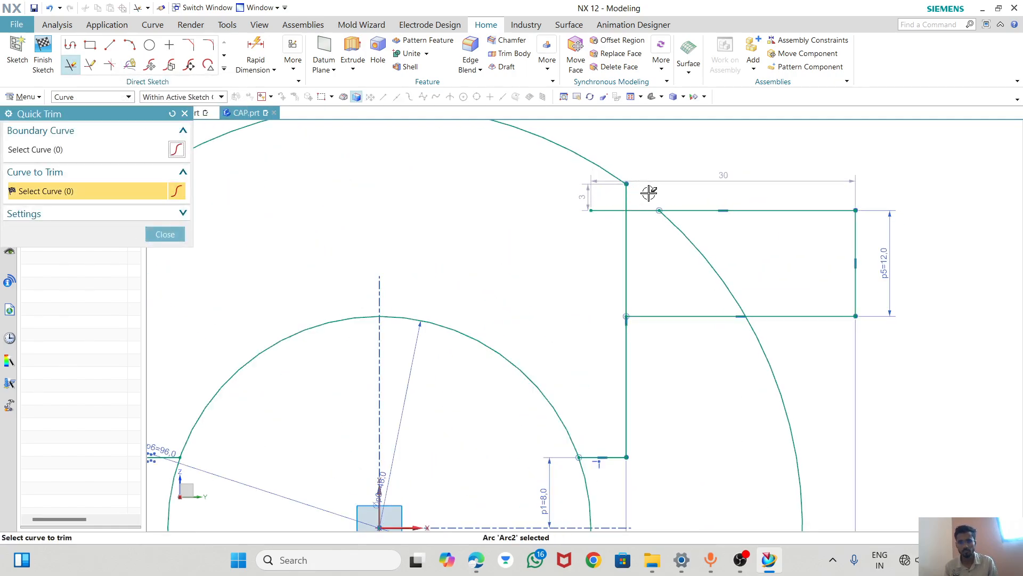
{"action": "left_click", "coordinate": [602, 210]}
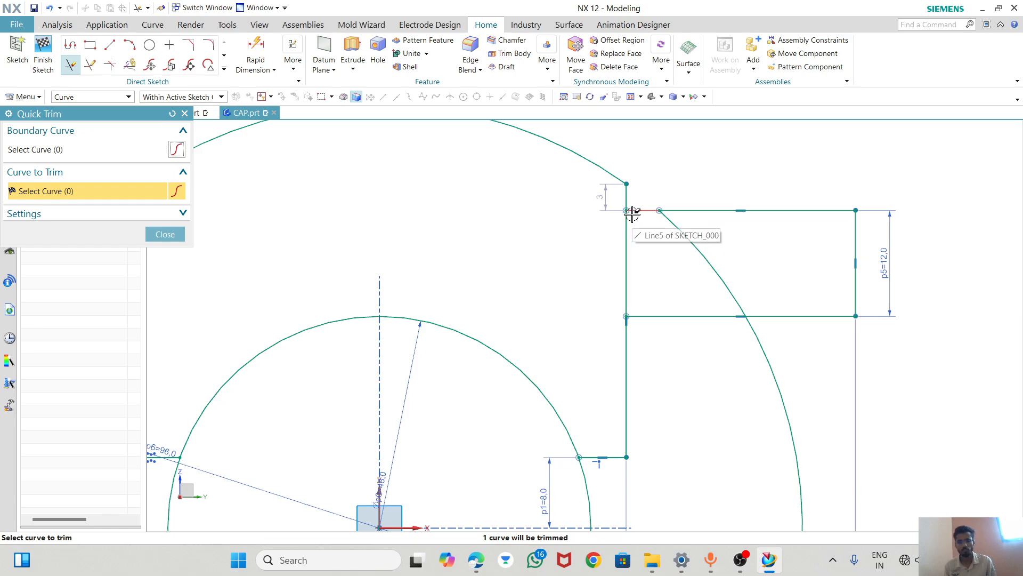
{"action": "left_click", "coordinate": [687, 233]}
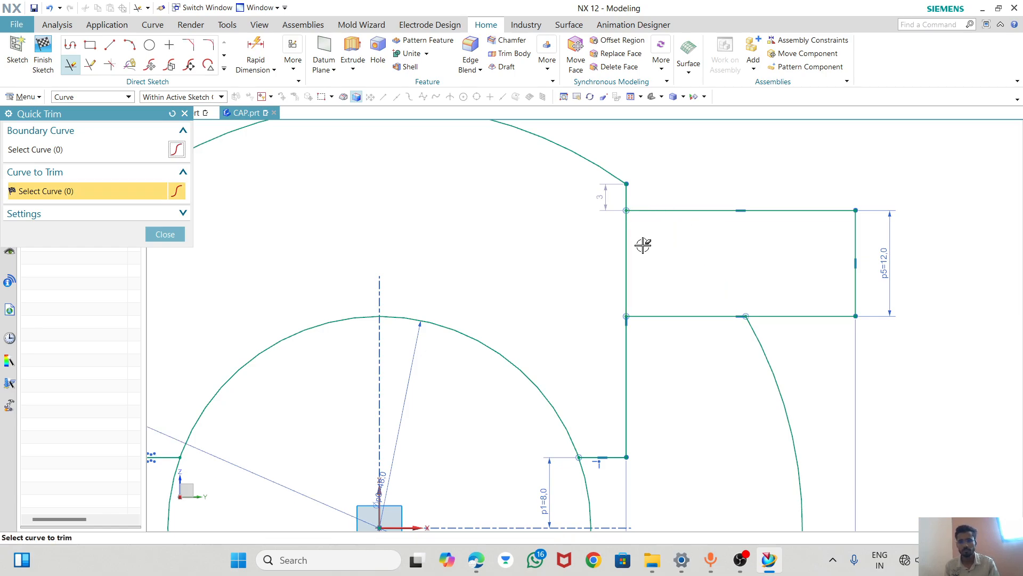
{"action": "left_click", "coordinate": [629, 243]}
{"action": "scroll", "coordinate": [633, 238], "scroll_direction": "down", "scroll_amount": 3}
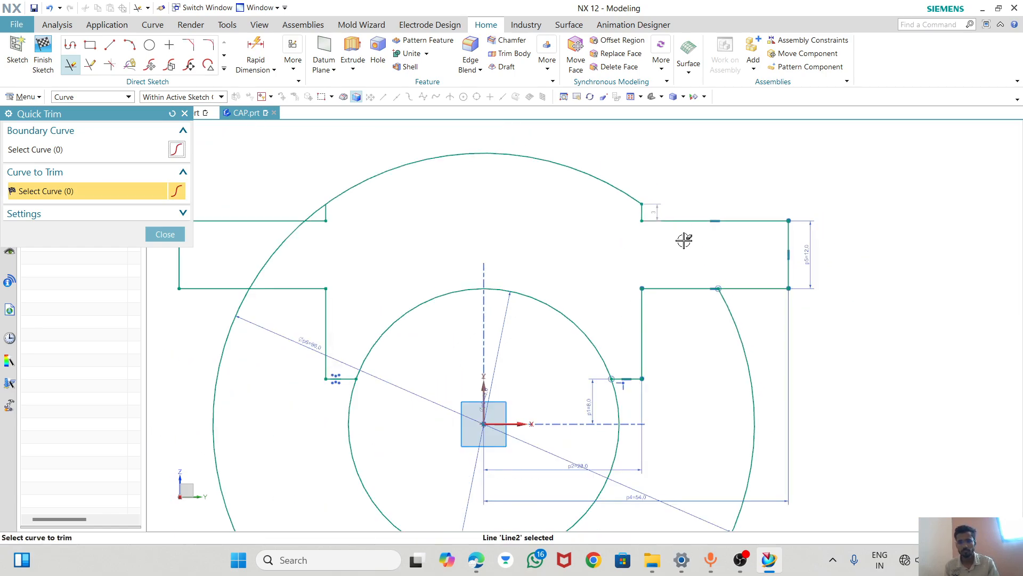
- Trim the lower portions of both circles and the large arc crossing the left flange to leave only the cap outline
{"action": "left_click", "coordinate": [746, 361]}
{"action": "scroll", "coordinate": [738, 294], "scroll_direction": "down", "scroll_amount": 1}
{"action": "left_click", "coordinate": [658, 405]}
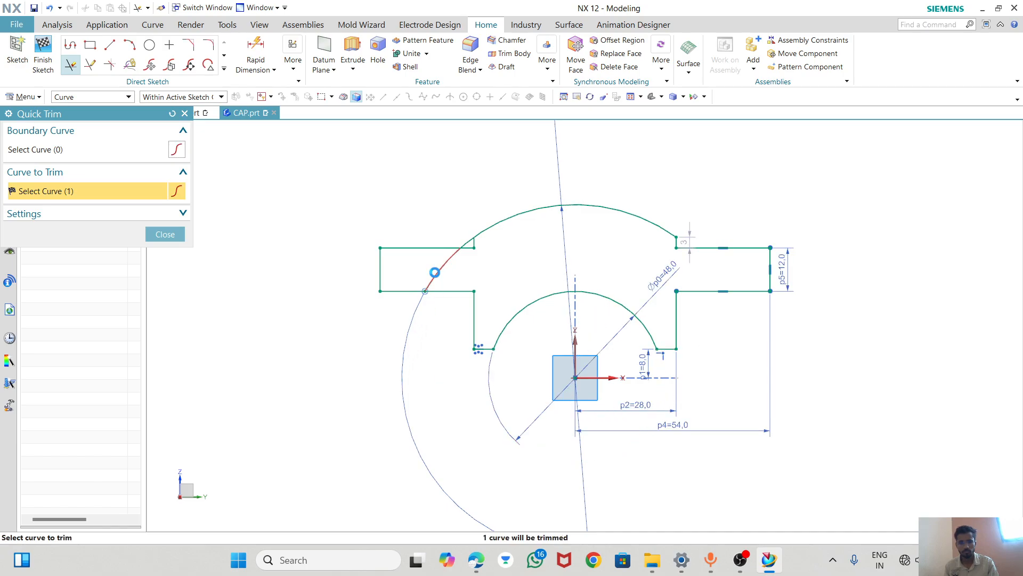
{"action": "scroll", "coordinate": [469, 223], "scroll_direction": "up", "scroll_amount": 3}
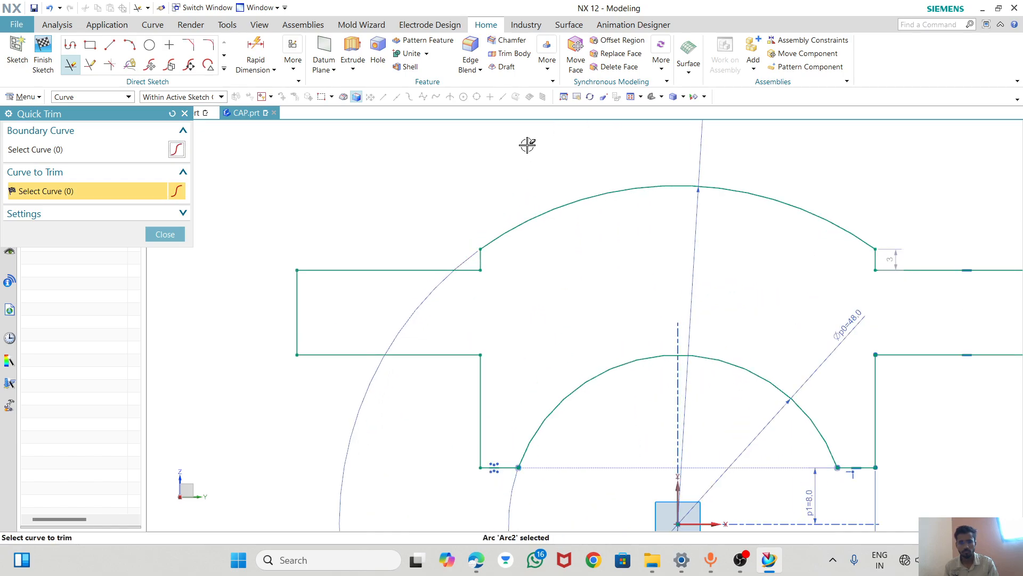
{"action": "scroll", "coordinate": [527, 144], "scroll_direction": "down", "scroll_amount": 3}
{"action": "left_click", "coordinate": [165, 234]}
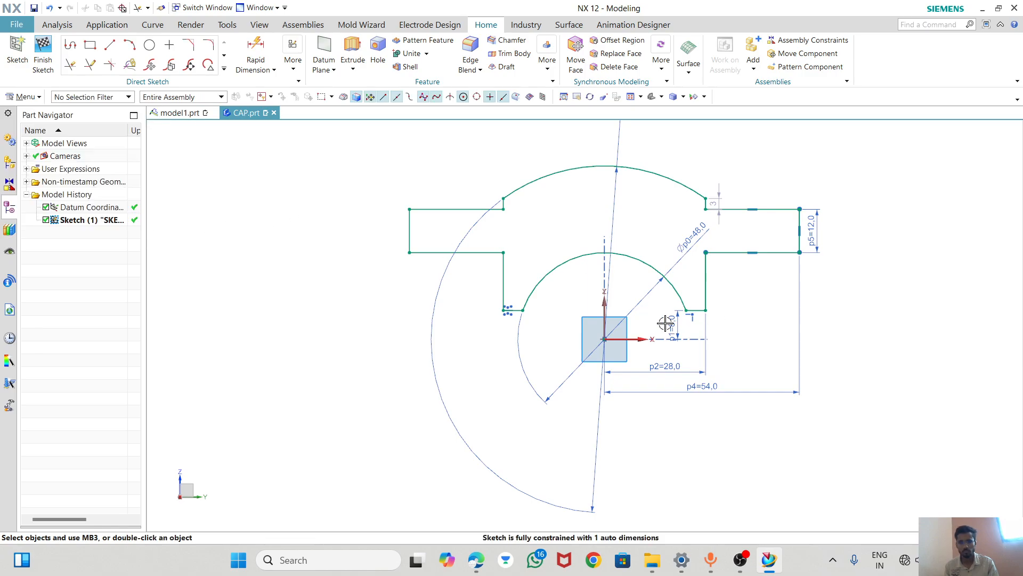
- Change the large outer arc's dimension from diametral to radial and move its text just outside the arc's upper-left side
{"action": "scroll", "coordinate": [690, 267], "scroll_direction": "up", "scroll_amount": 2}
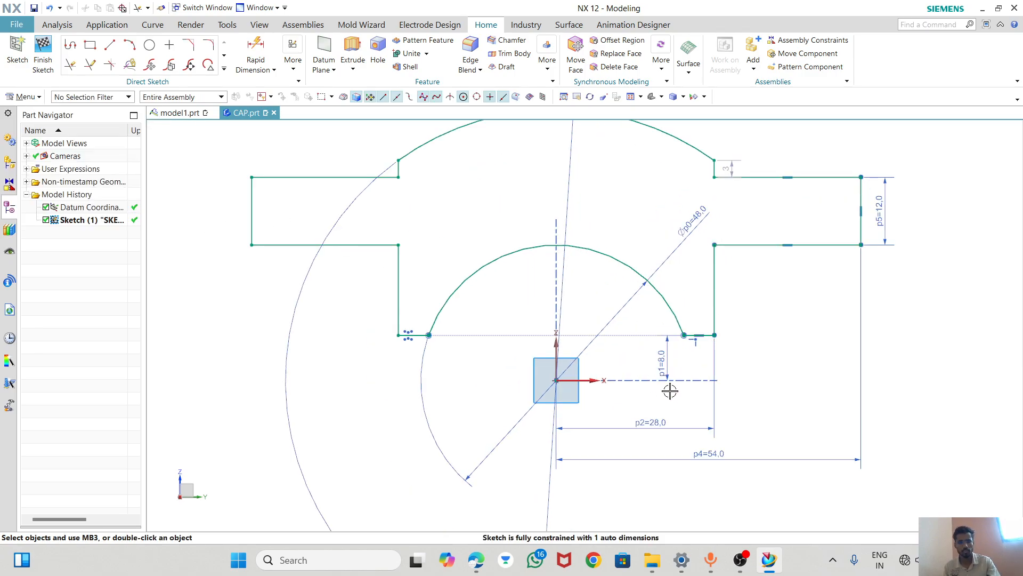
{"action": "double_click", "coordinate": [293, 315]}
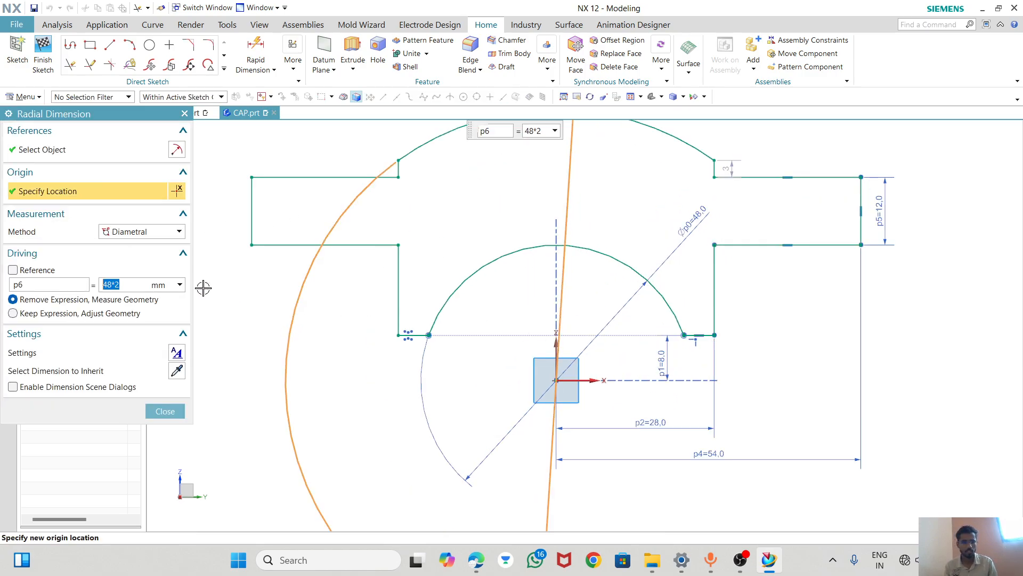
{"action": "left_click", "coordinate": [142, 231]}
{"action": "left_click", "coordinate": [128, 240]}
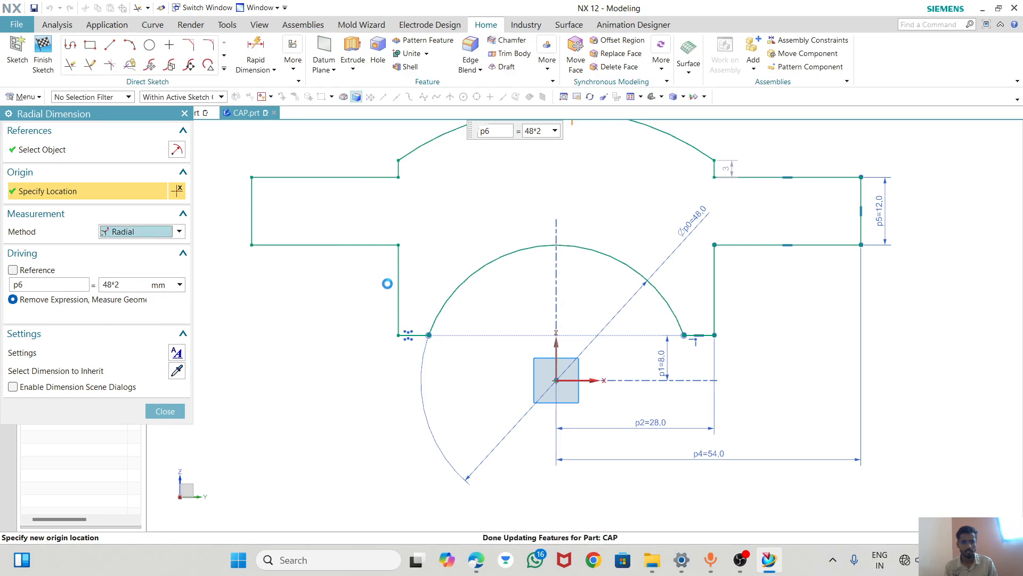
{"action": "scroll", "coordinate": [389, 285], "scroll_direction": "down", "scroll_amount": 2}
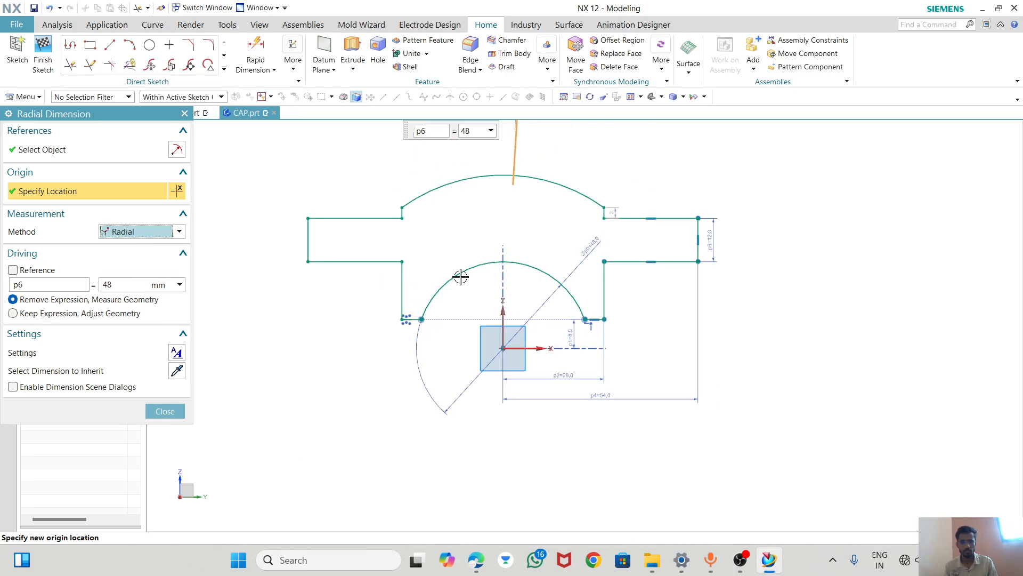
{"action": "left_click", "coordinate": [165, 411]}
{"action": "scroll", "coordinate": [585, 290], "scroll_direction": "down", "scroll_amount": 2}
{"action": "mouse_move", "coordinate": [548, 171]}
{"action": "left_mouse_down"}
{"action": "mouse_move", "coordinate": [544, 155]}
{"action": "mouse_move", "coordinate": [499, 216]}
{"action": "mouse_move", "coordinate": [493, 243]}
{"action": "left_mouse_up"}
{"action": "scroll", "coordinate": [533, 313], "scroll_direction": "up", "scroll_amount": 3}
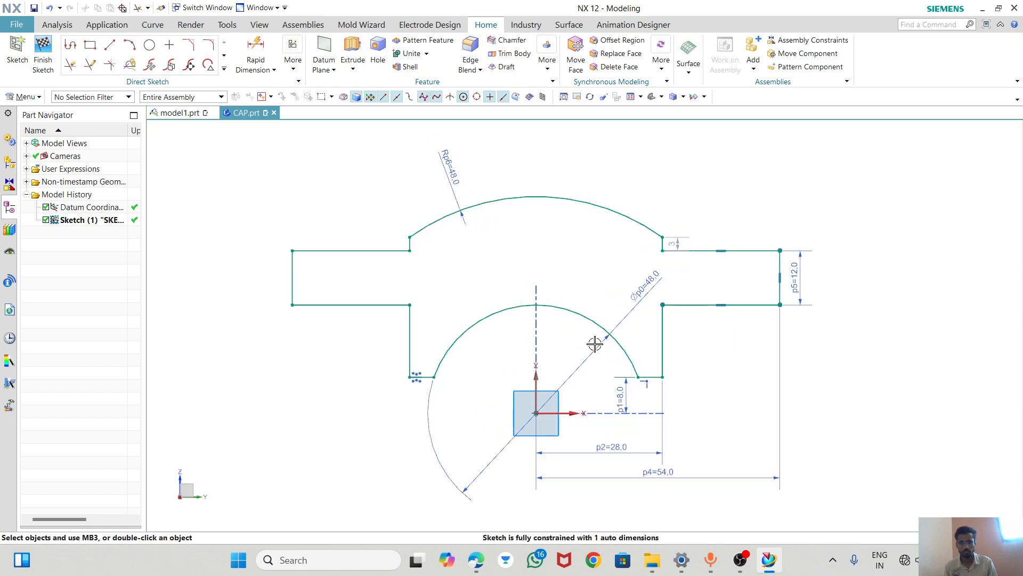
- Change the inner arc's dimension to radial and move its text above the arc's upper-left side
{"action": "double_click", "coordinate": [646, 277]}
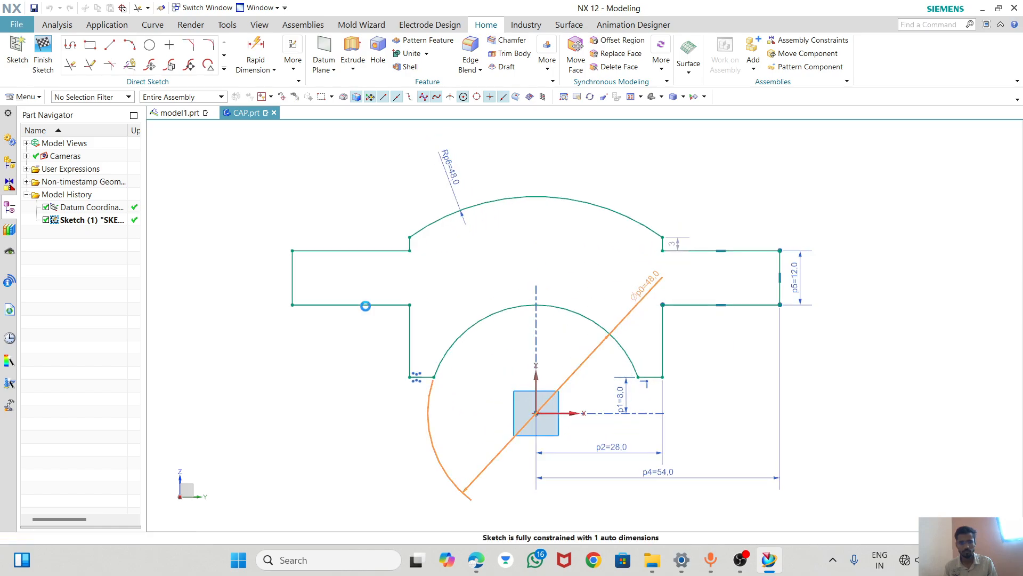
{"action": "left_click", "coordinate": [140, 231]}
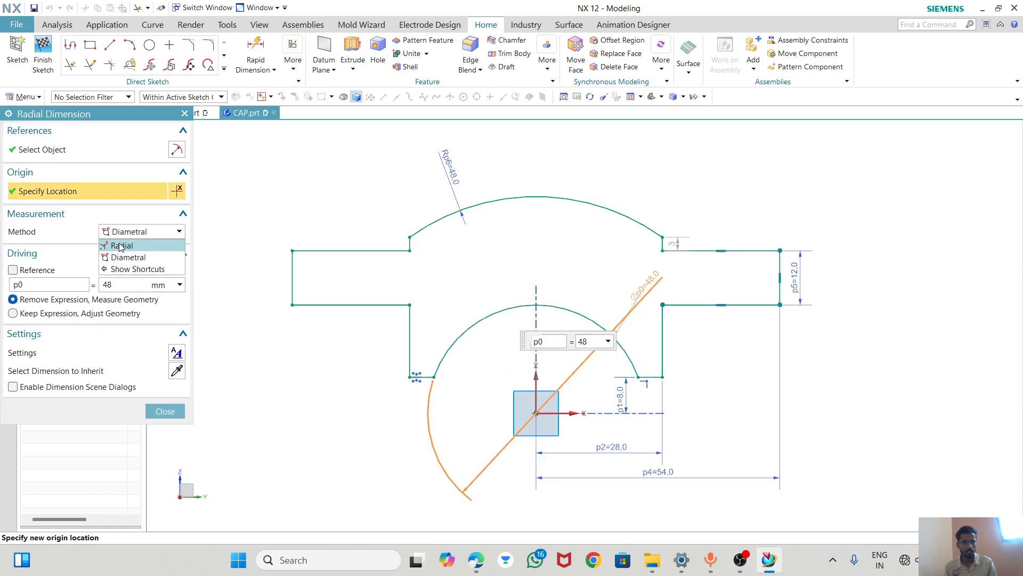
{"action": "left_click", "coordinate": [120, 245]}
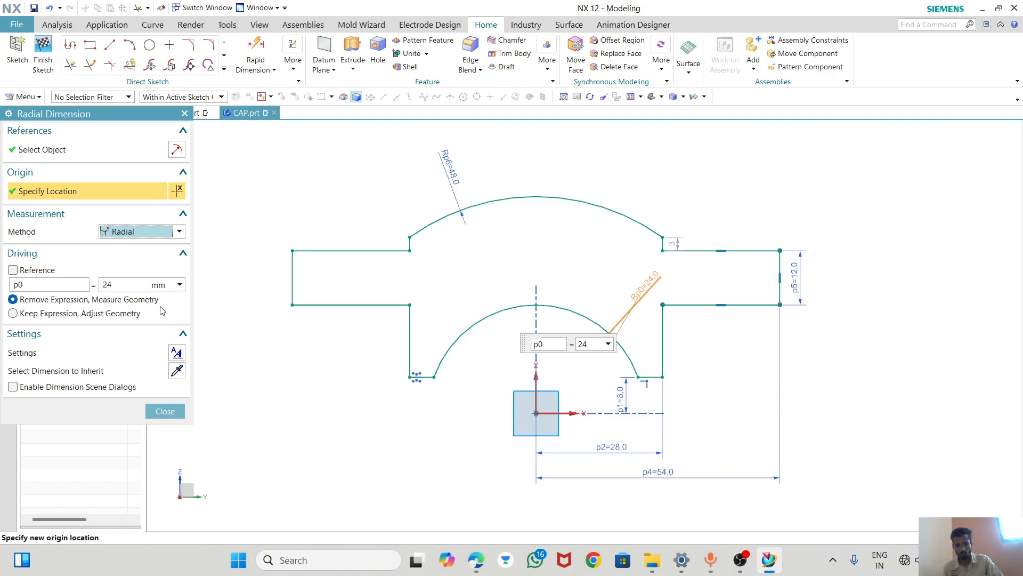
{"action": "left_click", "coordinate": [165, 411]}
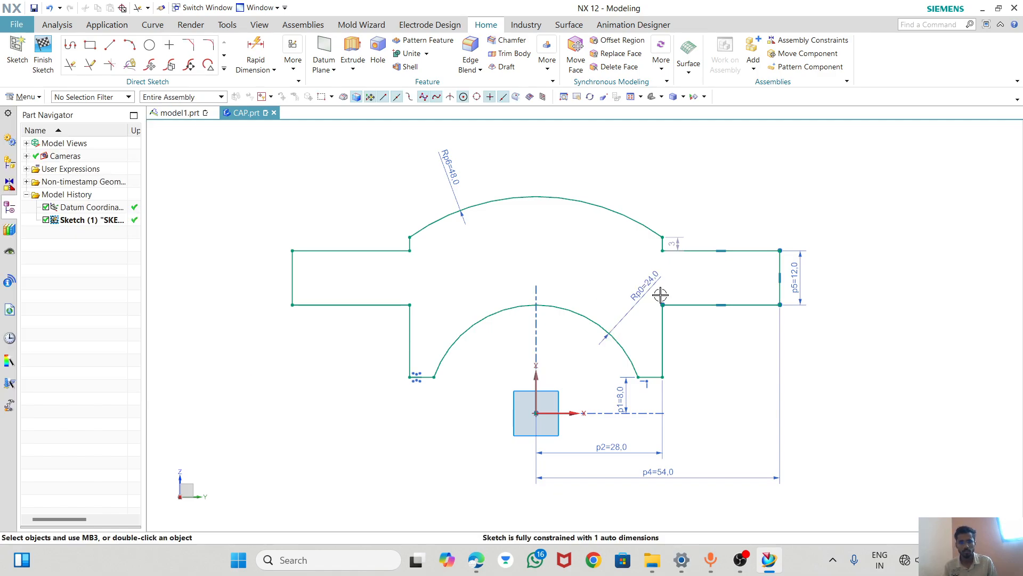
{"action": "left_click_drag", "start_coordinate": [650, 286], "coordinate": [490, 261]}
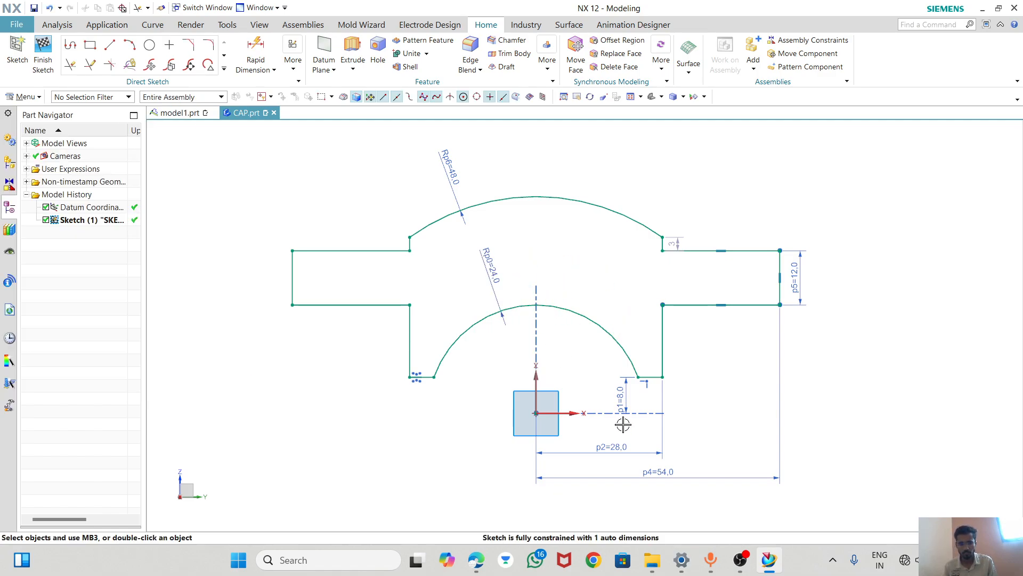
- Rearrange the 8, 28, 54 and 12 mm dimension texts clear of the cap profile and finish the sketch
{"action": "left_click_drag", "start_coordinate": [625, 398], "coordinate": [578, 394]}
{"action": "left_click_drag", "start_coordinate": [660, 395], "coordinate": [688, 397]}
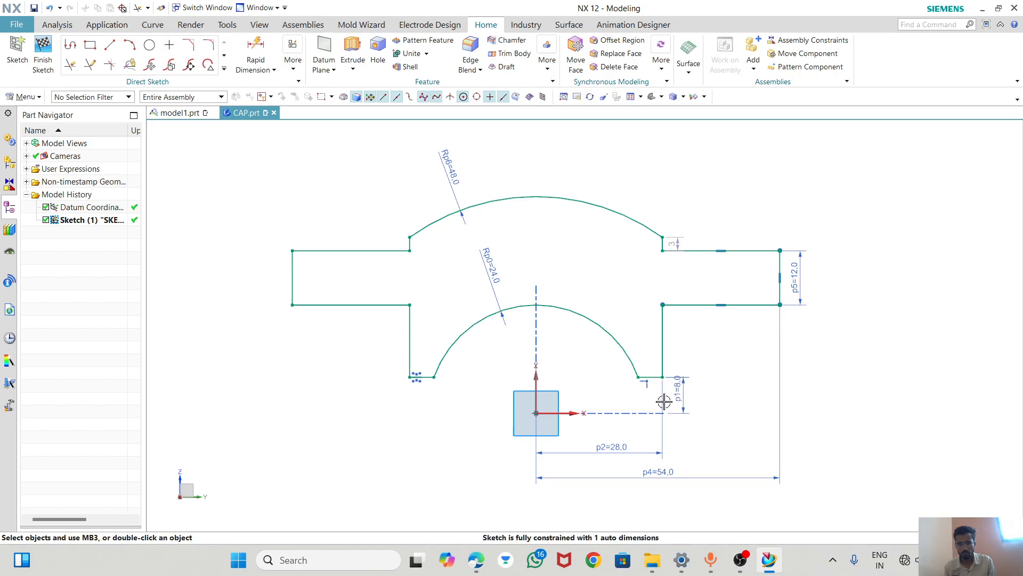
{"action": "left_click_drag", "start_coordinate": [610, 451], "coordinate": [599, 443]}
{"action": "left_click_drag", "start_coordinate": [657, 472], "coordinate": [686, 456]}
{"action": "left_click_drag", "start_coordinate": [805, 288], "coordinate": [819, 288]}
{"action": "scroll", "coordinate": [482, 257], "scroll_direction": "up", "scroll_amount": 2}
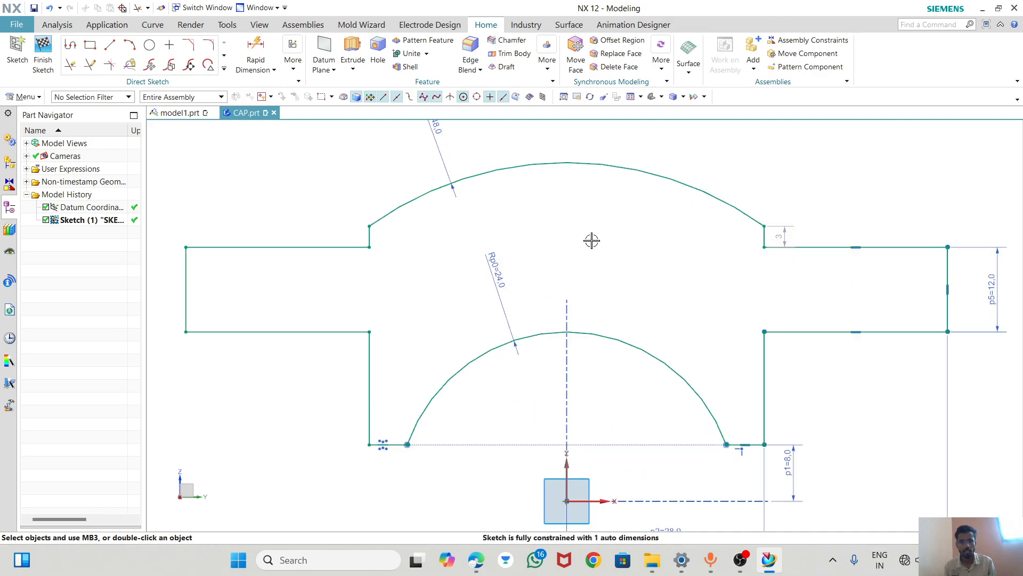
{"action": "scroll", "coordinate": [590, 243], "scroll_direction": "down", "scroll_amount": 1}
{"action": "left_click", "coordinate": [42, 52]}
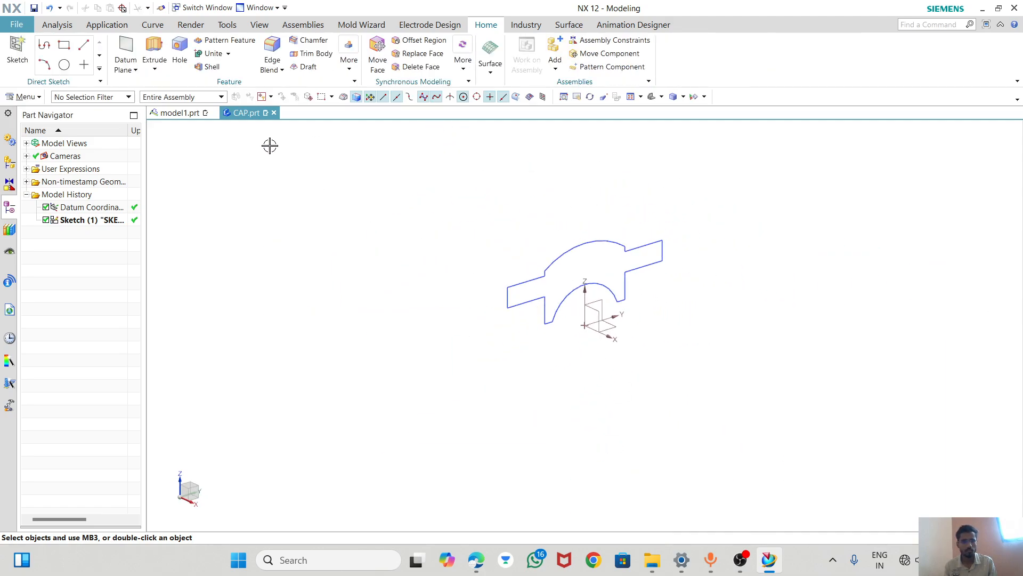
{"action": "left_click", "coordinate": [155, 51]}
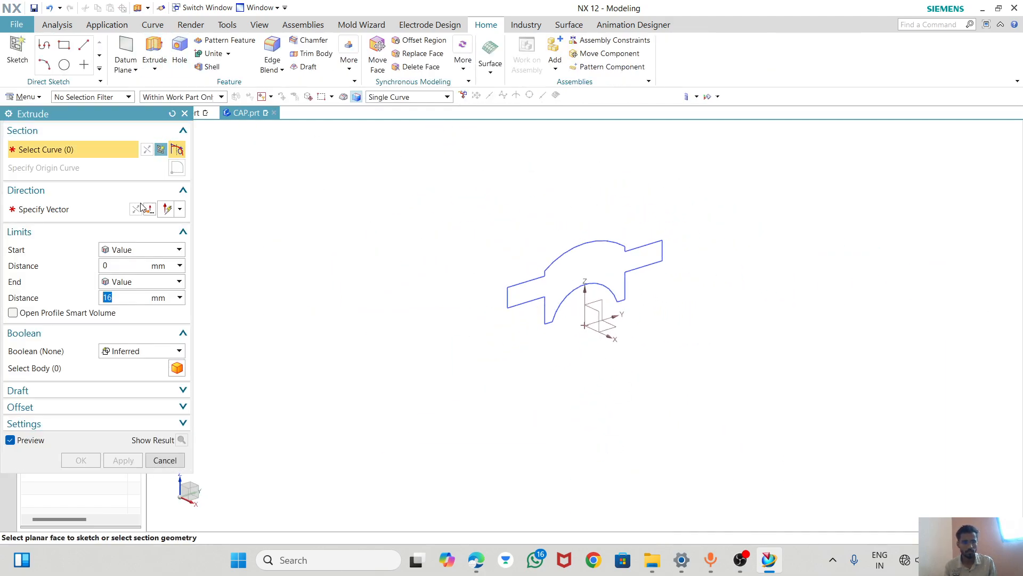
{"action": "left_click", "coordinate": [572, 252]}
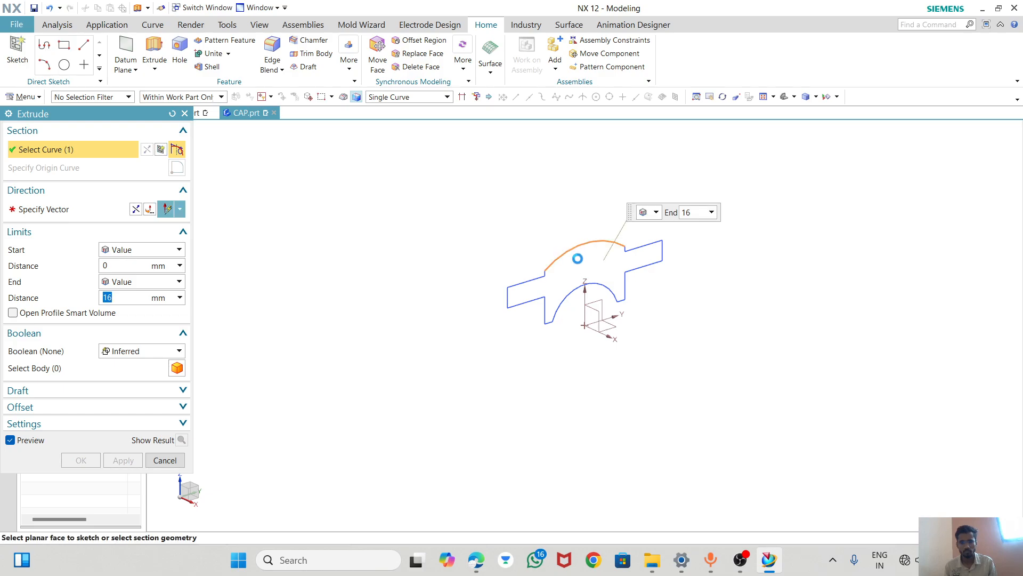
{"action": "left_click", "coordinate": [399, 99]}
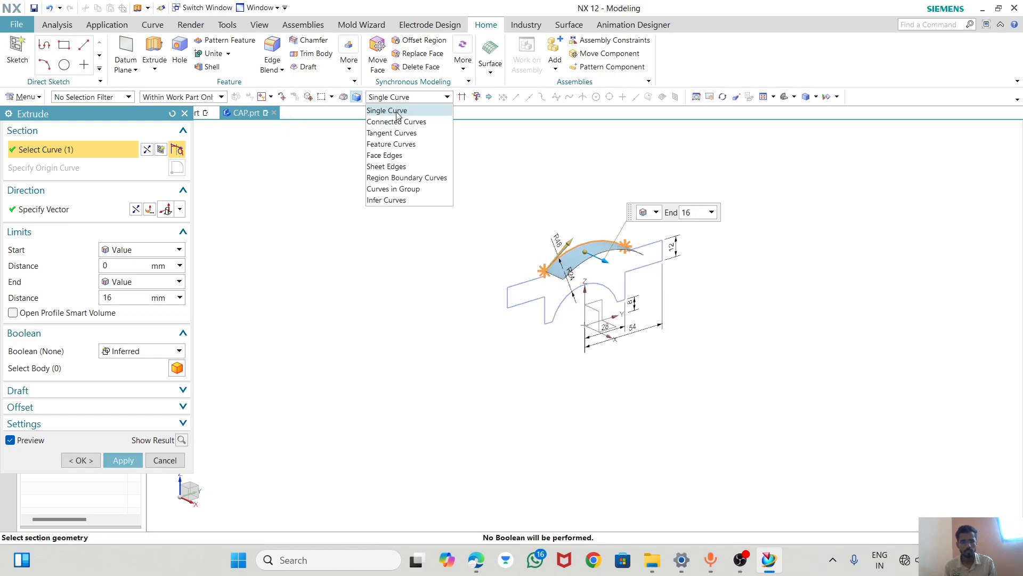
{"action": "left_click", "coordinate": [394, 177]}
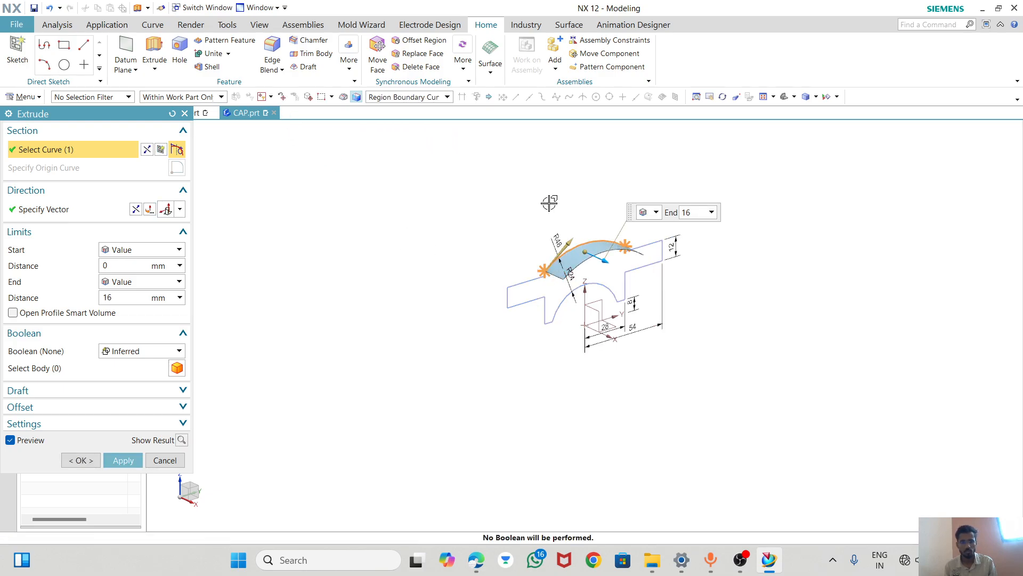
{"action": "left_click", "coordinate": [604, 268]}
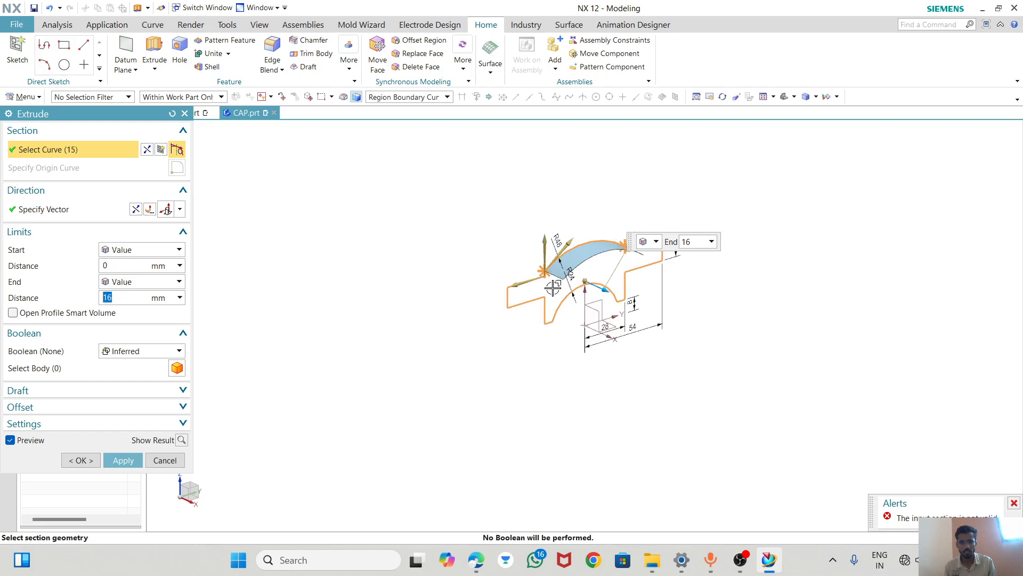
{"action": "left_click", "coordinate": [172, 113]}
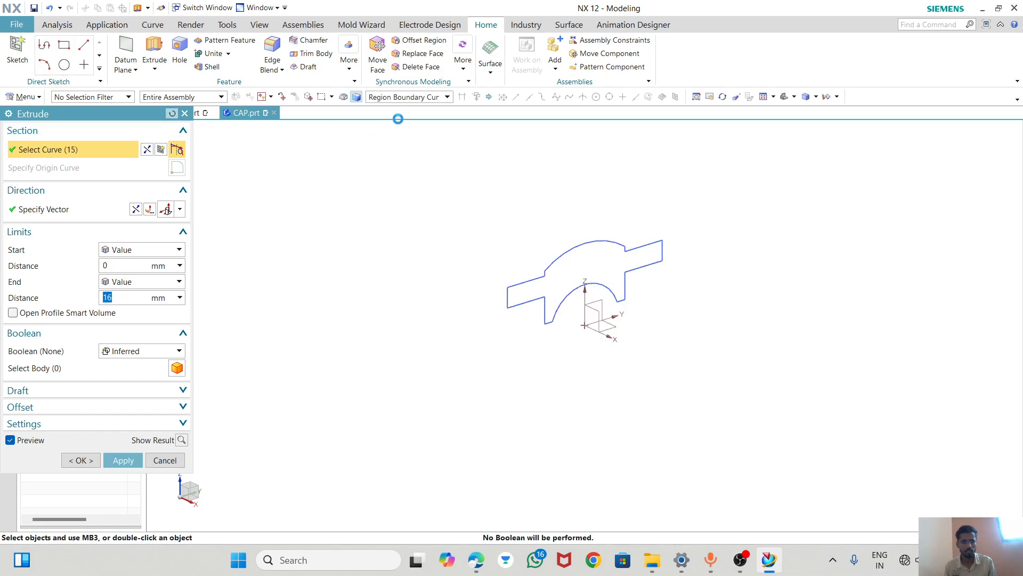
- Extrude the whole cap profile region 46 mm in the reversed direction, toward negative X, checking the width against the drawing
{"action": "left_click", "coordinate": [405, 97]}
{"action": "left_click", "coordinate": [396, 177]}
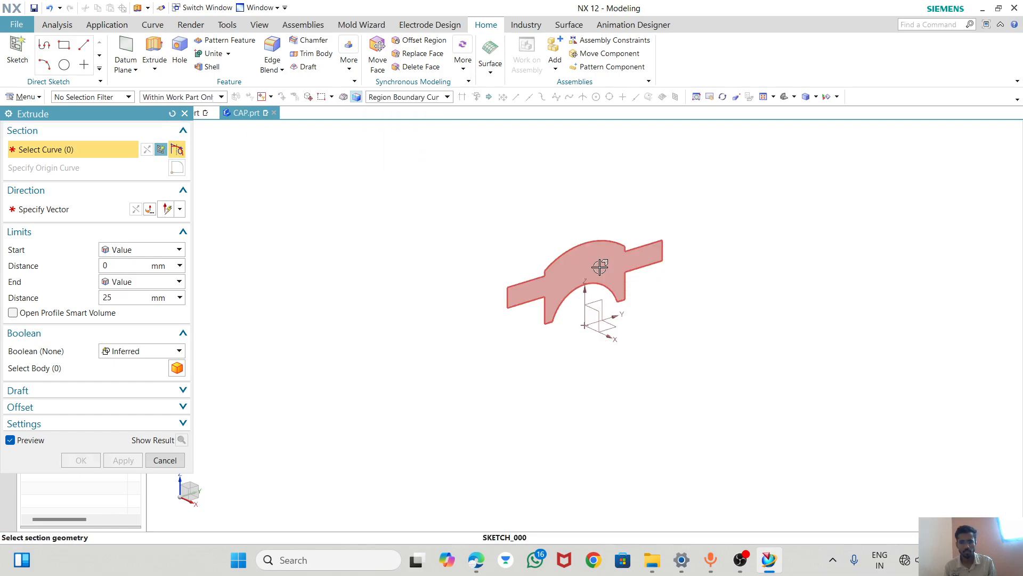
{"action": "left_click", "coordinate": [661, 266]}
{"action": "mouse_move", "coordinate": [524, 219]}
{"action": "middle_mouse_down"}
{"action": "mouse_move", "coordinate": [498, 199]}
{"action": "mouse_move", "coordinate": [490, 208]}
{"action": "mouse_move", "coordinate": [531, 227]}
{"action": "middle_mouse_up"}
{"action": "double_click", "coordinate": [621, 300]}
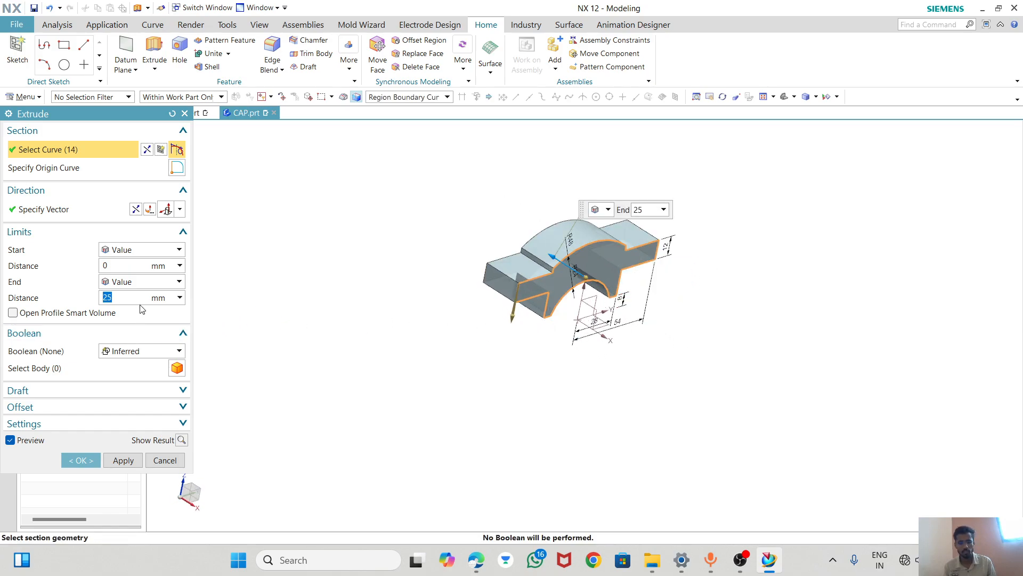
{"action": "key", "text": "alt+Tab"}
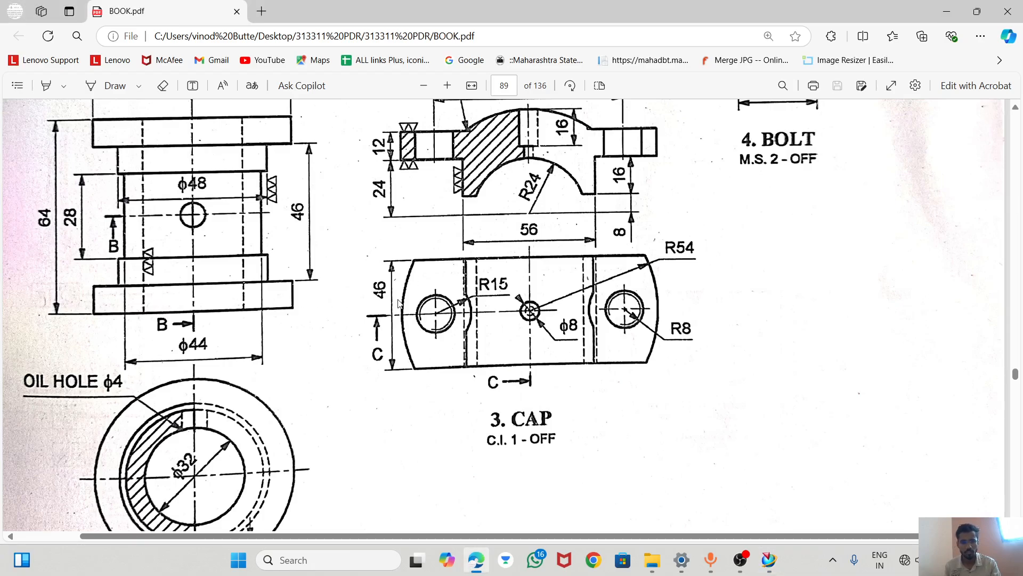
{"action": "key", "text": "alt+Tab"}
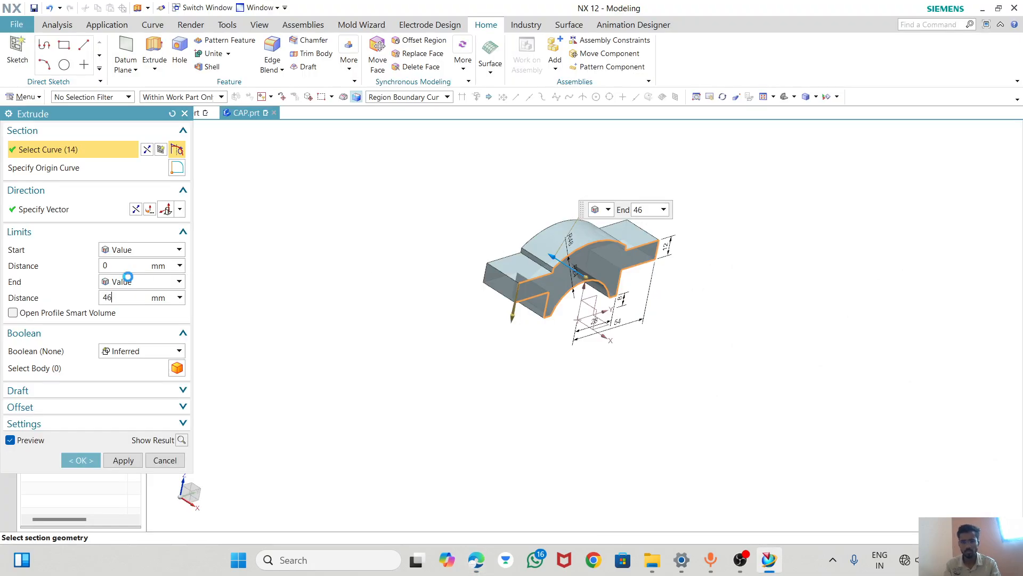
{"action": "key", "text": "Return"}
{"action": "left_click", "coordinate": [80, 461]}
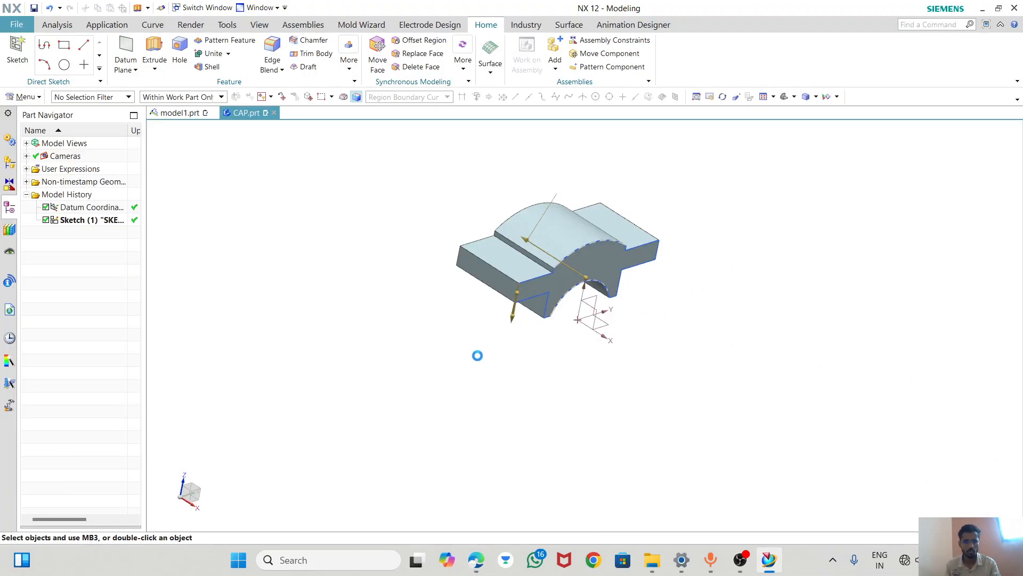
- Inspect the extruded cap from several angles and examine the bolt hole spacing and radii in the drawing's front and top views
{"action": "middle_click_drag", "start_coordinate": [478, 354], "coordinate": [513, 319]}
{"action": "scroll", "coordinate": [487, 199], "scroll_direction": "up", "scroll_amount": 4}
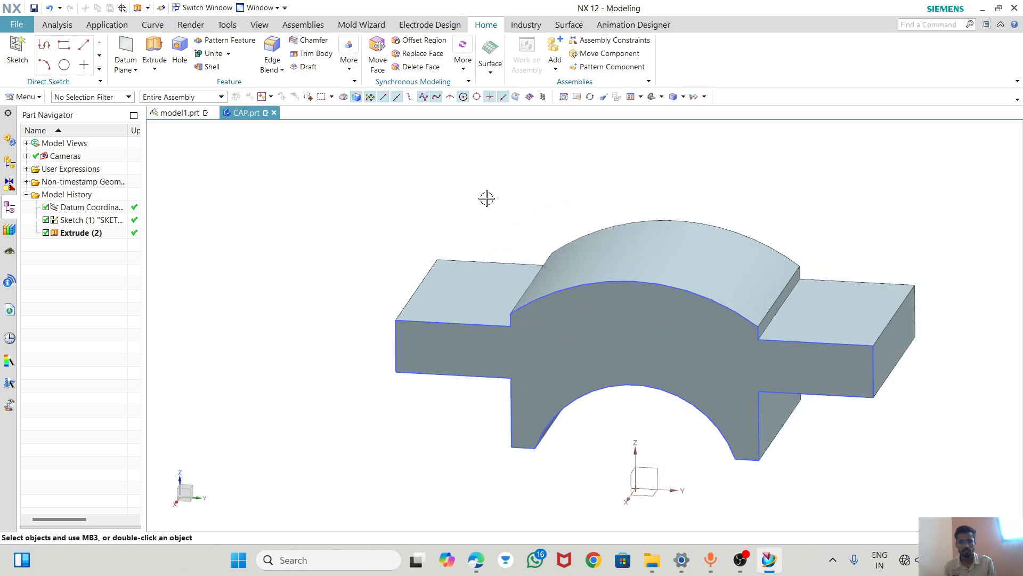
{"action": "scroll", "coordinate": [533, 265], "scroll_direction": "down", "scroll_amount": 1}
{"action": "mouse_move", "coordinate": [533, 265]}
{"action": "middle_mouse_down"}
{"action": "mouse_move", "coordinate": [591, 318]}
{"action": "mouse_move", "coordinate": [587, 304]}
{"action": "mouse_move", "coordinate": [587, 347]}
{"action": "middle_mouse_up"}
{"action": "scroll", "coordinate": [562, 268], "scroll_direction": "up", "scroll_amount": 1}
{"action": "scroll", "coordinate": [562, 268], "scroll_direction": "down", "scroll_amount": 3}
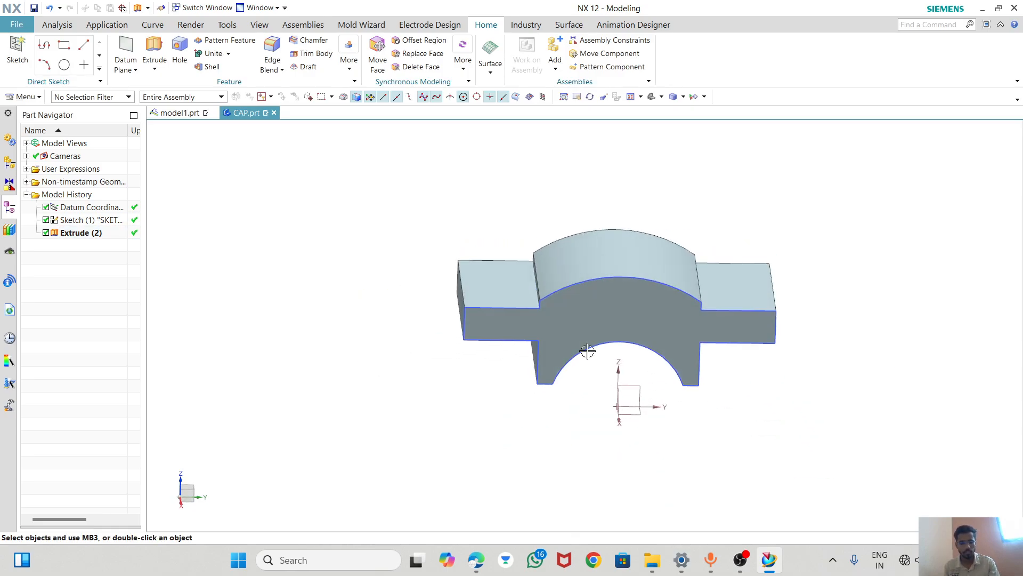
{"action": "key", "text": "alt+Tab"}
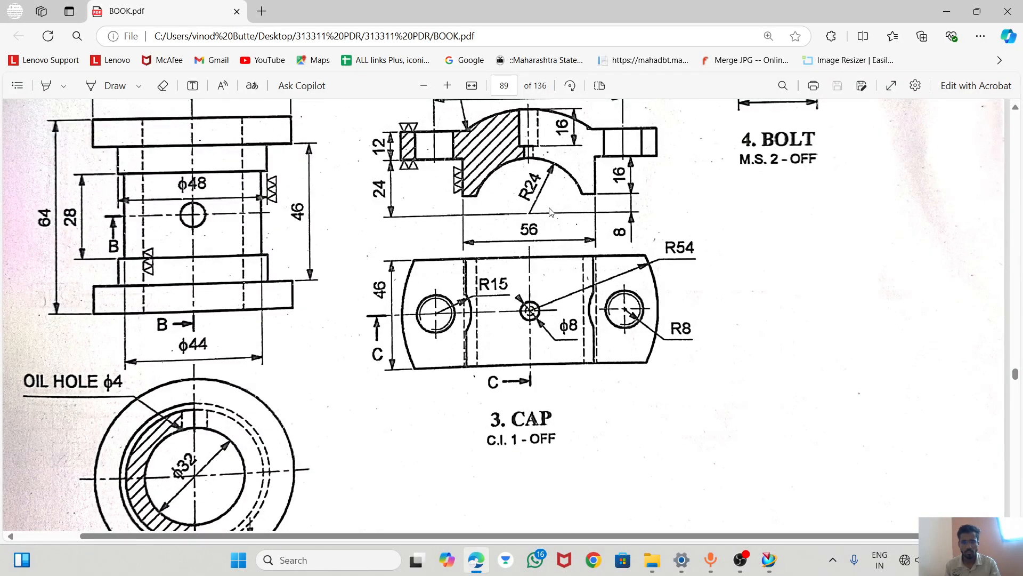
{"action": "scroll", "coordinate": [554, 140], "scroll_direction": "up", "scroll_amount": 2}
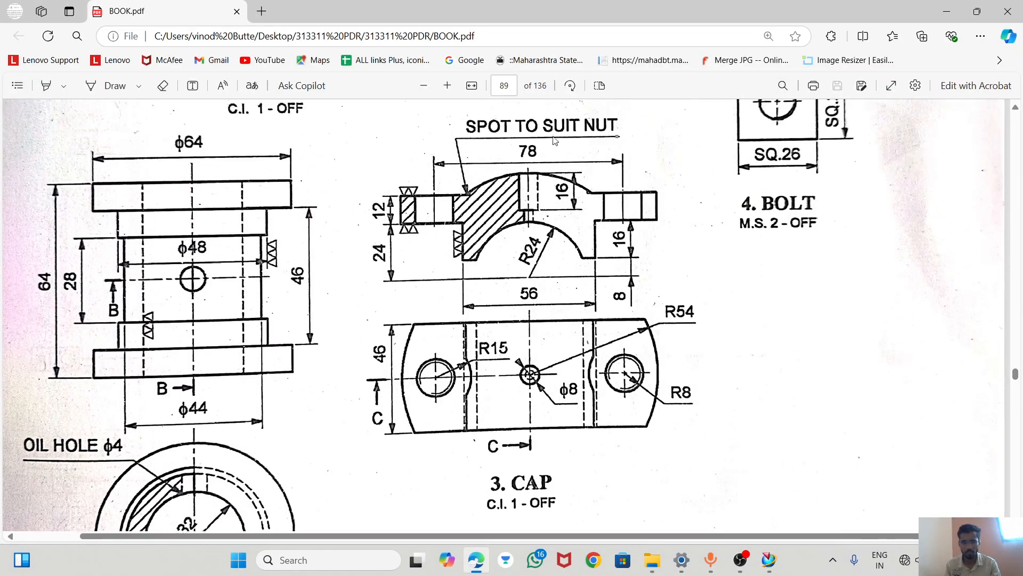
{"action": "scroll", "coordinate": [529, 217], "scroll_direction": "down", "scroll_amount": 1}
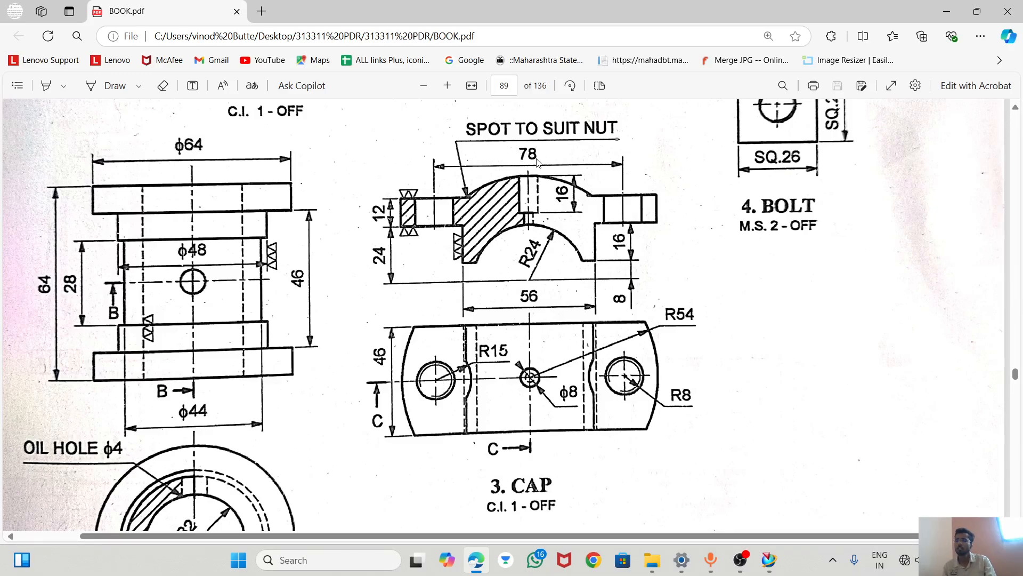
{"action": "key", "text": "alt+Tab"}
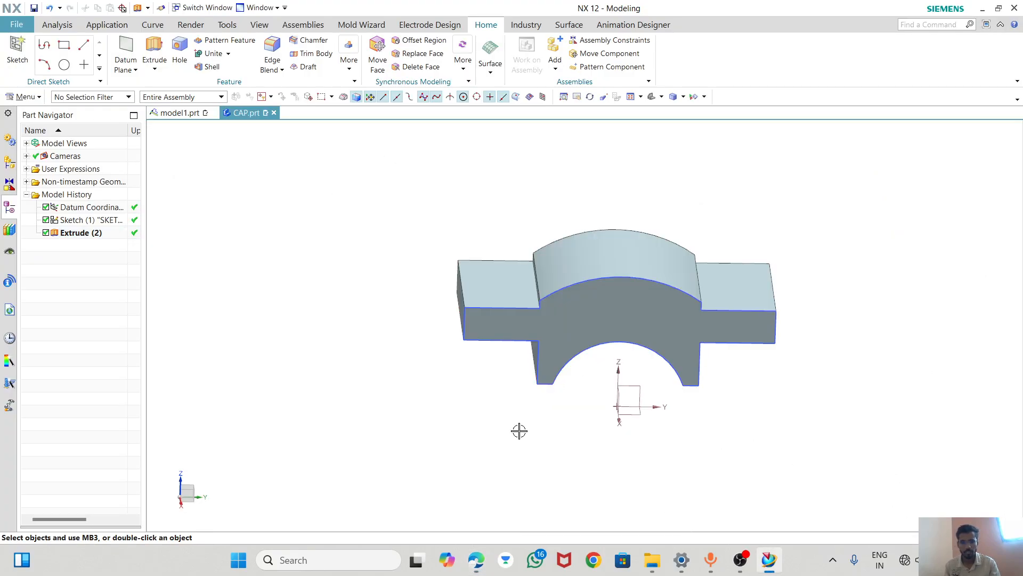
- Create a sketch on the XY plane and draw a 16 mm diameter circle on the positive-Y flange, checking the drawing for the hole radius
{"action": "left_click", "coordinate": [17, 53]}
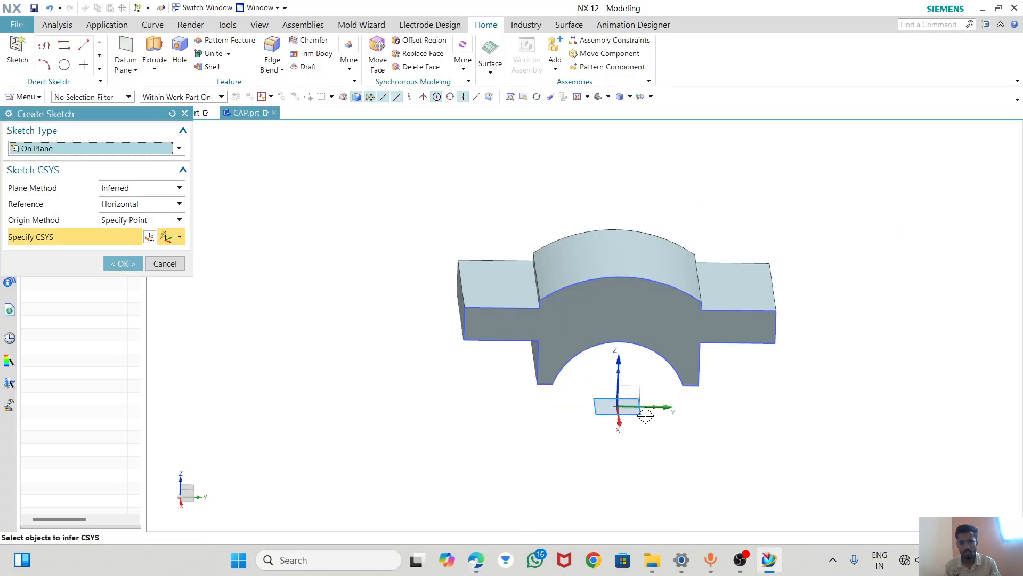
{"action": "left_click", "coordinate": [627, 405]}
{"action": "left_click", "coordinate": [130, 265]}
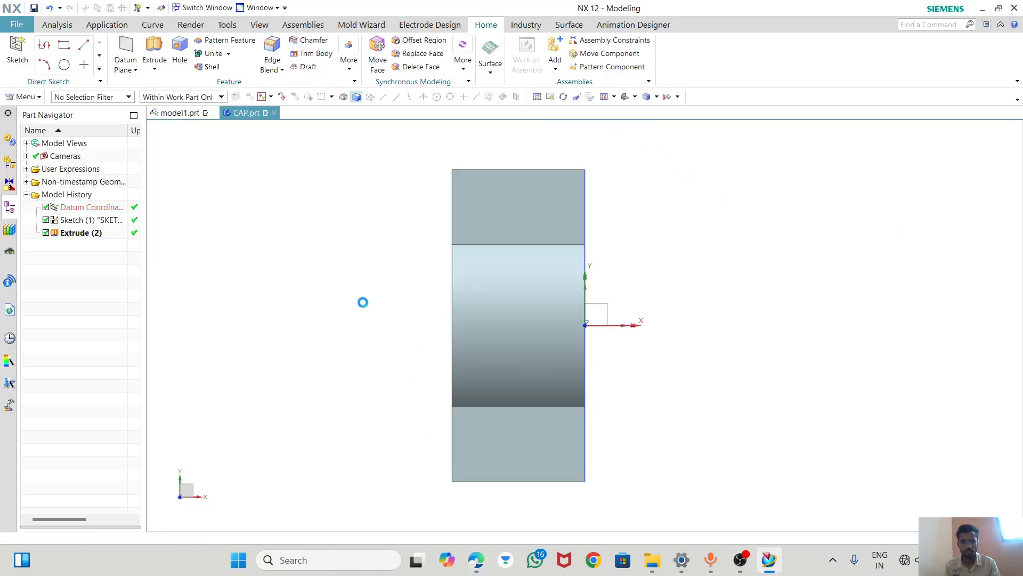
{"action": "left_click", "coordinate": [148, 45]}
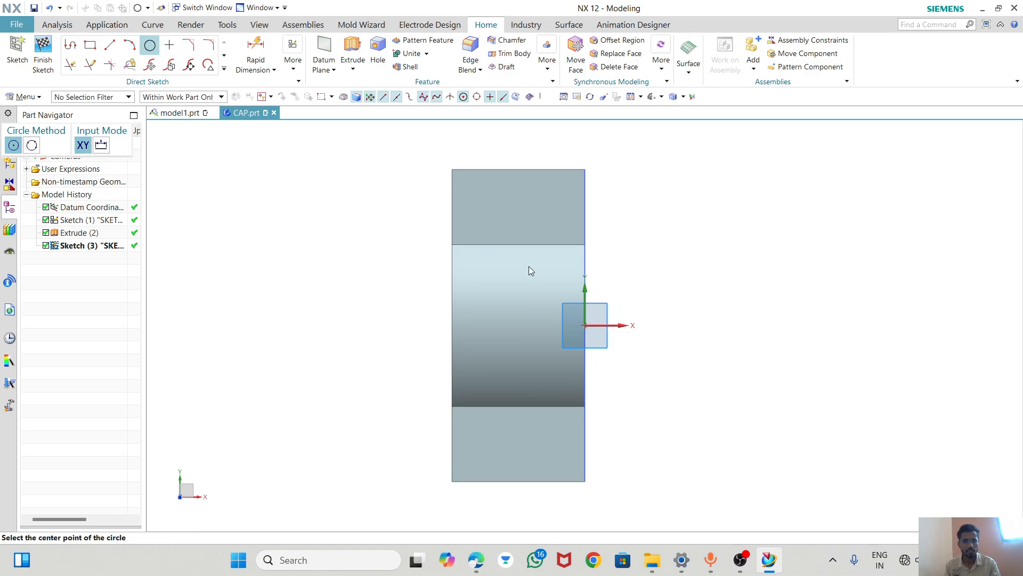
{"action": "left_click", "coordinate": [519, 203]}
{"action": "key", "text": "alt+Tab"}
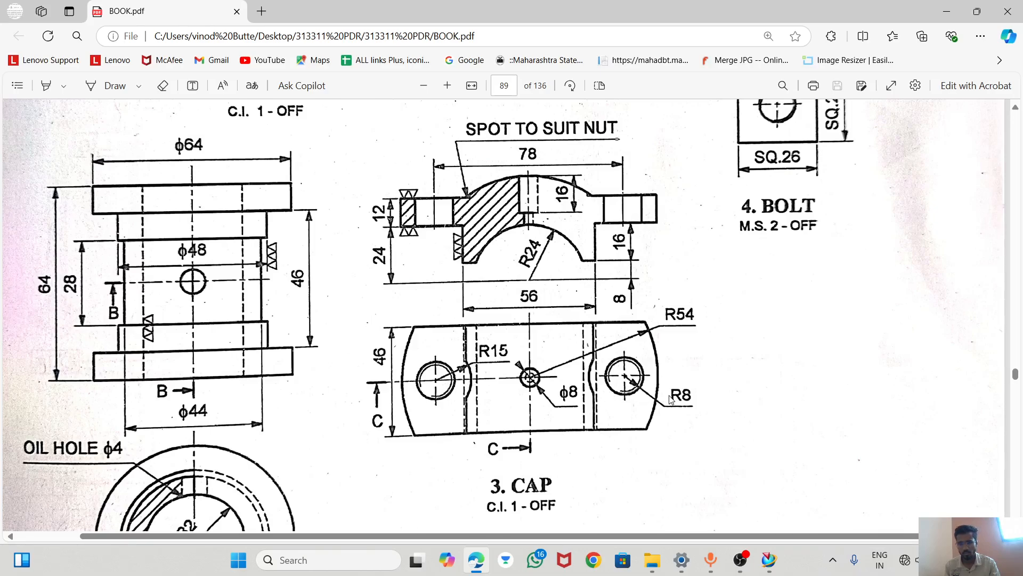
{"action": "key", "text": "alt+Tab"}
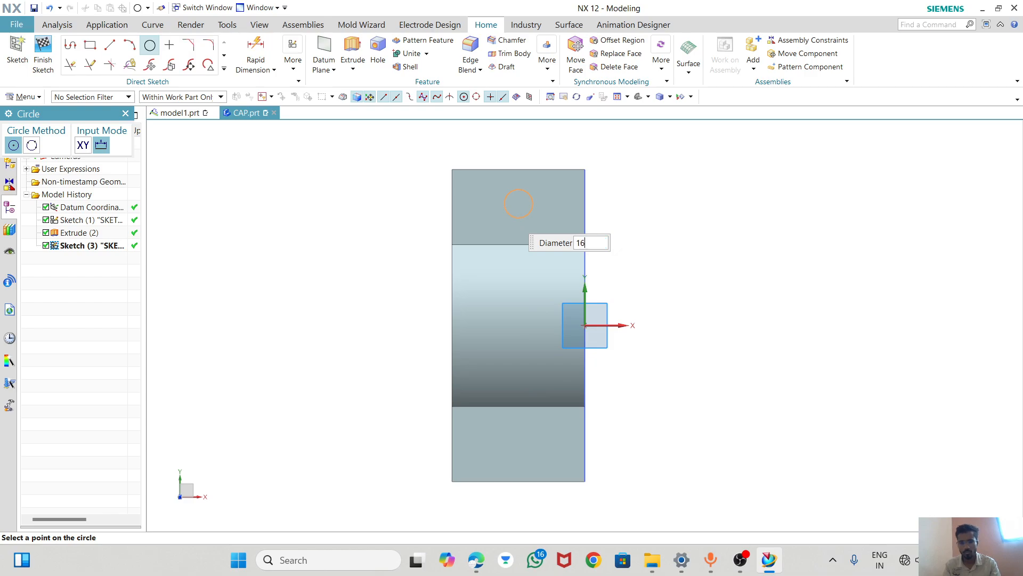
{"action": "key", "text": "Return"}
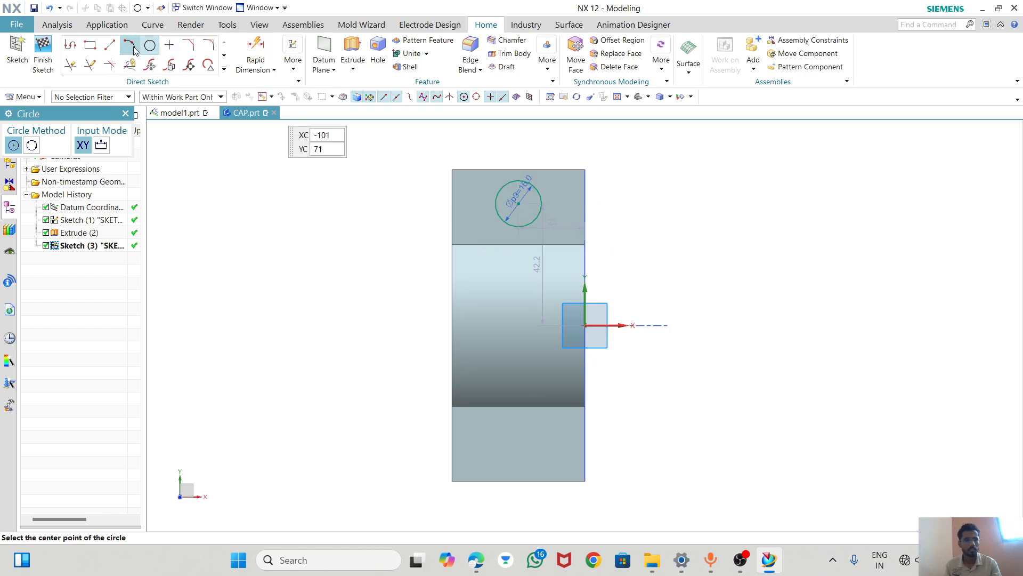
{"action": "key", "text": "Escape"}
- Check the boss radius in the drawing and draw a 15 mm diameter circle concentric with the 16 mm circle
{"action": "key", "text": "alt+Tab"}
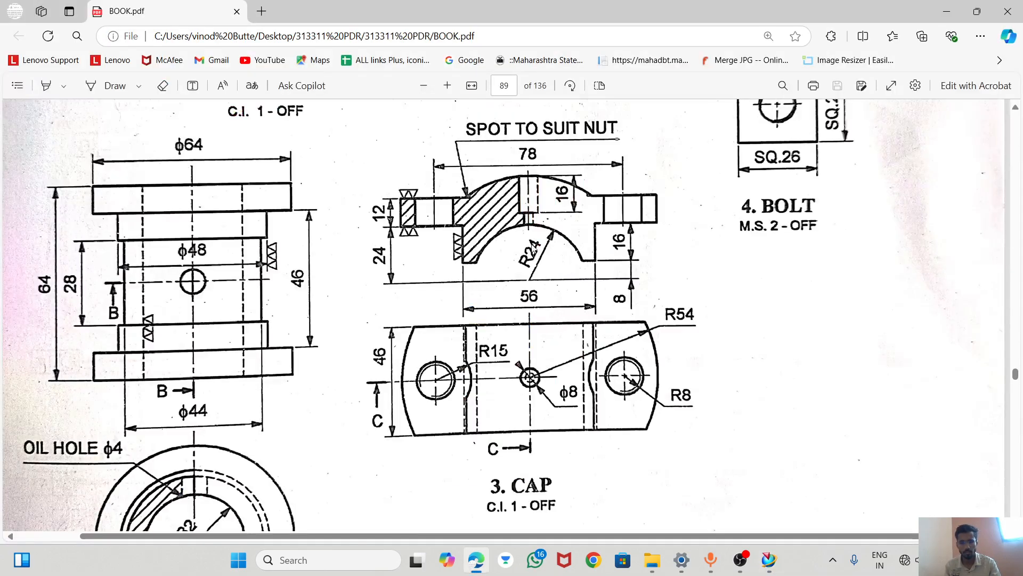
{"action": "key", "text": "alt+Tab"}
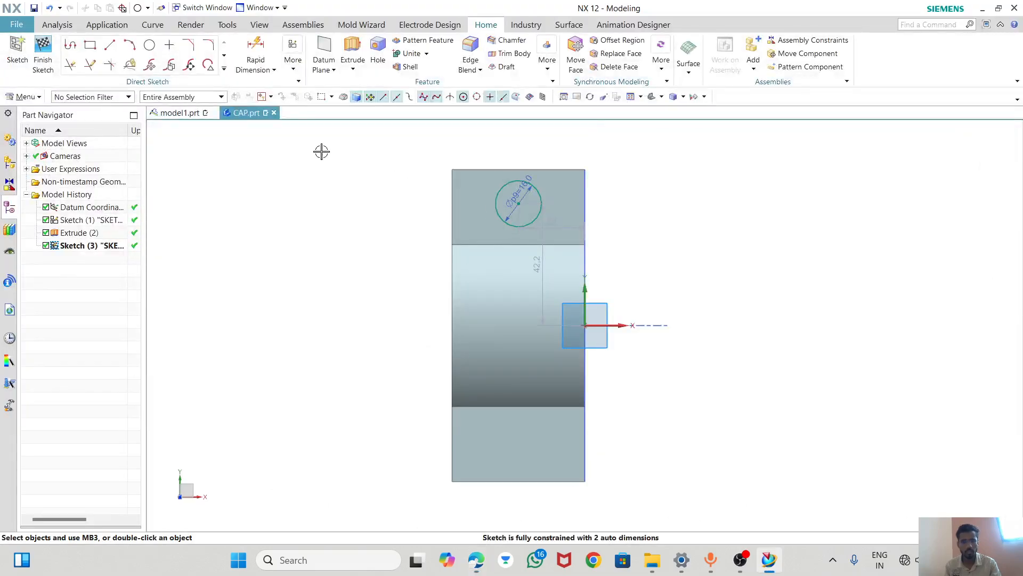
{"action": "left_click", "coordinate": [149, 45]}
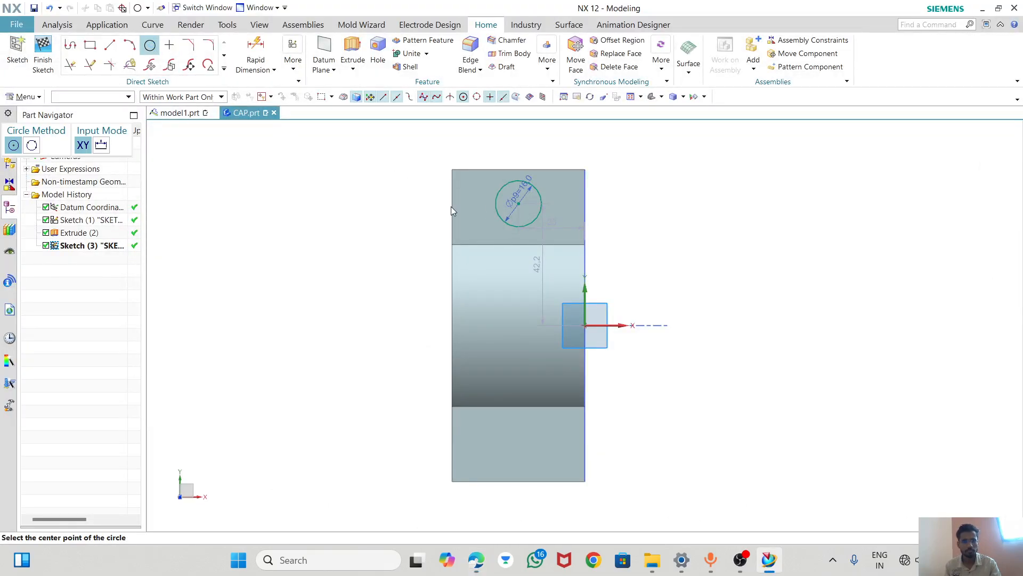
{"action": "left_click", "coordinate": [519, 203]}
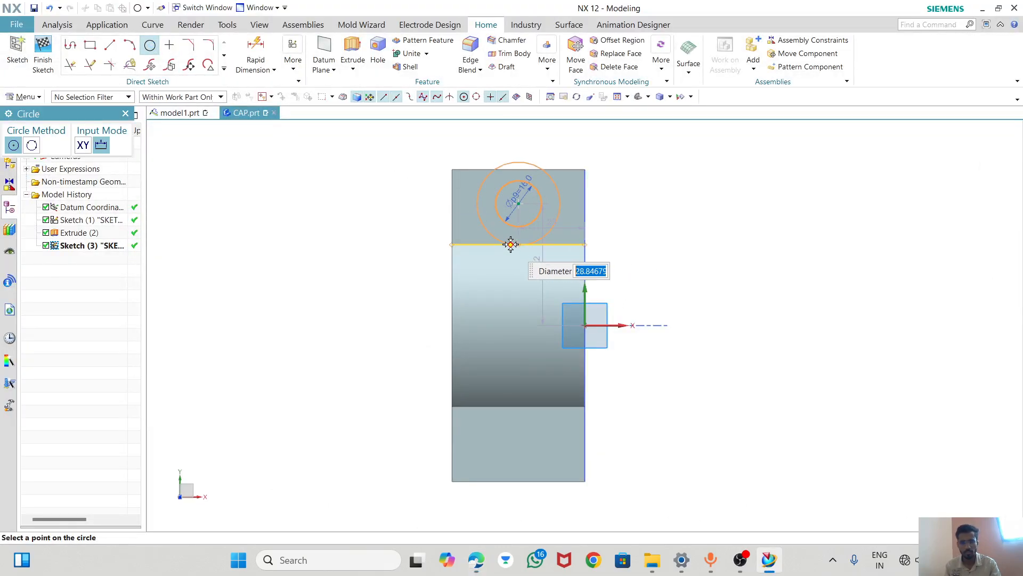
{"action": "left_click", "coordinate": [538, 189]}
{"action": "key", "text": "Escape"}
- Move the 16 mm diameter text outside the circles and set the other circle's diameter to 30 mm
{"action": "scroll", "coordinate": [533, 171], "scroll_direction": "up", "scroll_amount": 5}
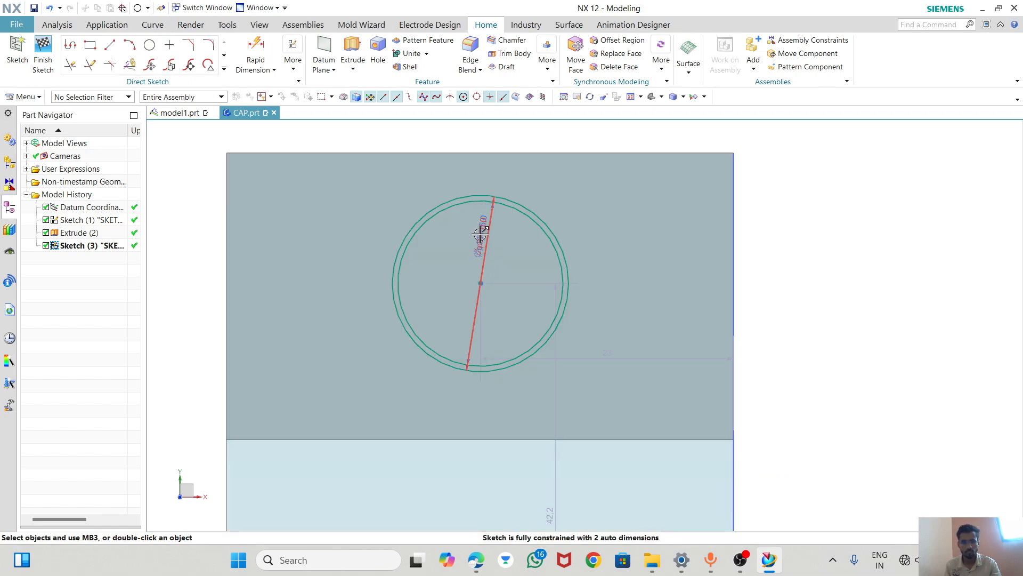
{"action": "left_click_drag", "start_coordinate": [482, 230], "coordinate": [566, 201]}
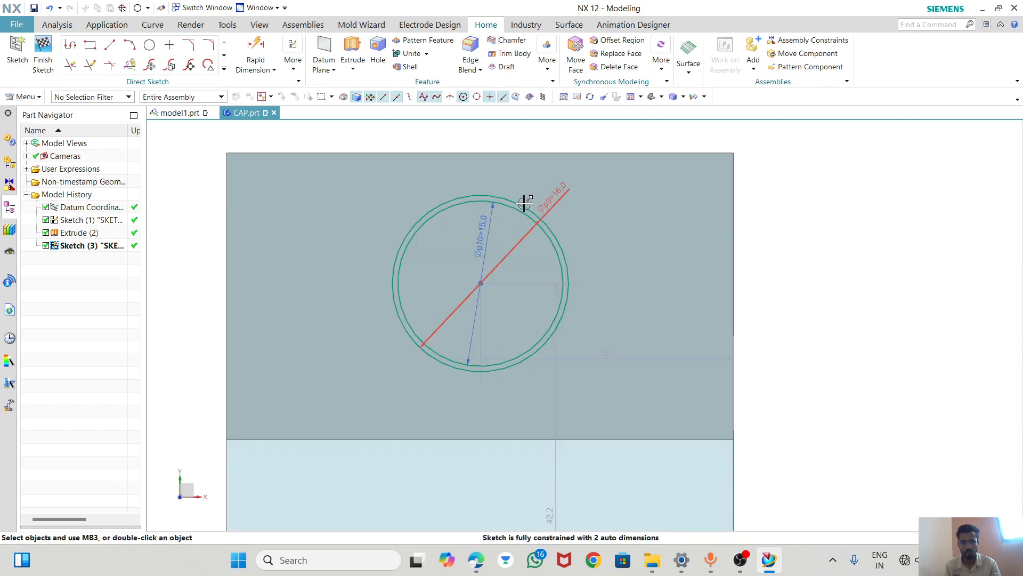
{"action": "double_click", "coordinate": [485, 224]}
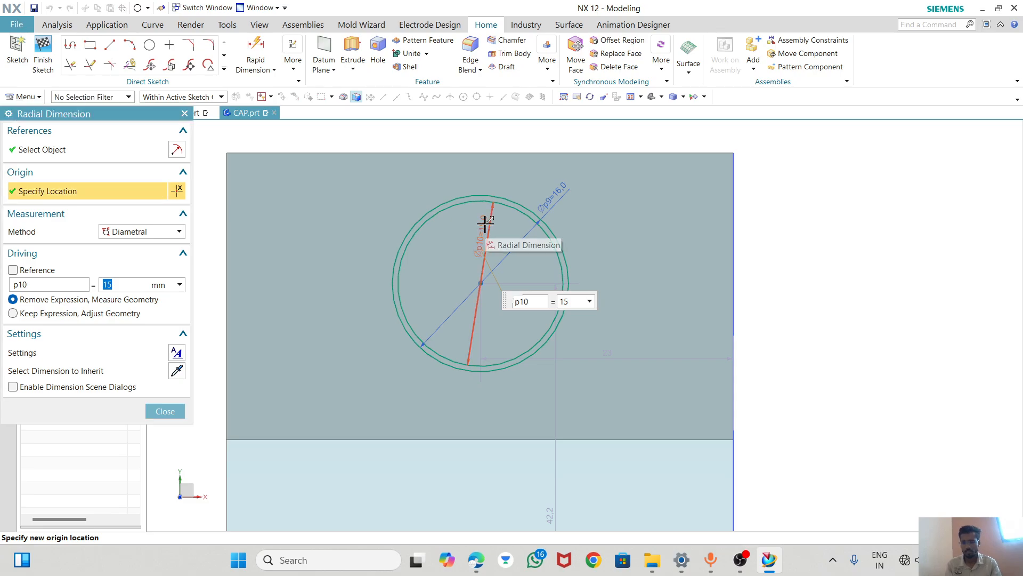
{"action": "type", "text": "30"}
{"action": "key", "text": "Return"}
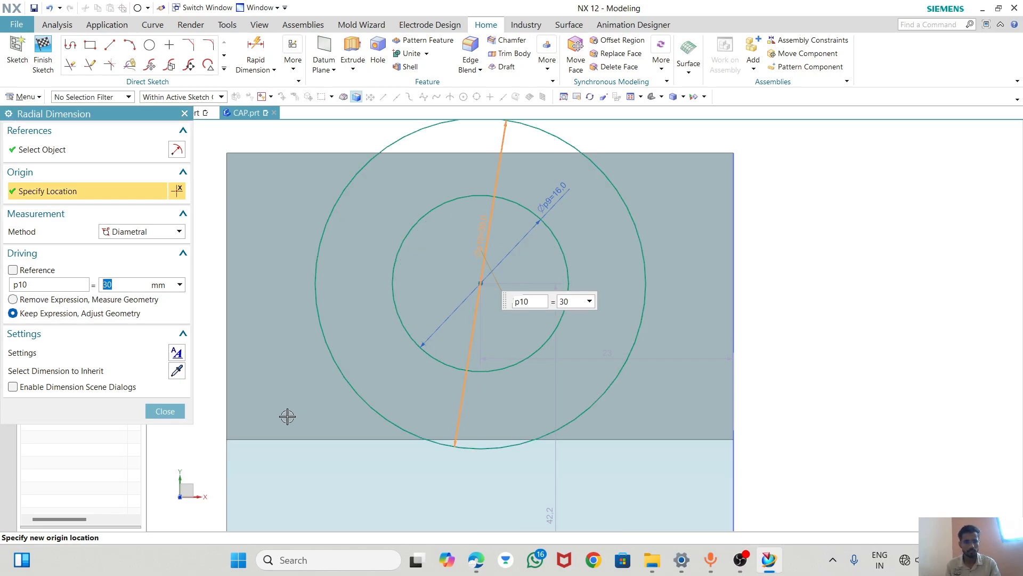
{"action": "left_click", "coordinate": [166, 412]}
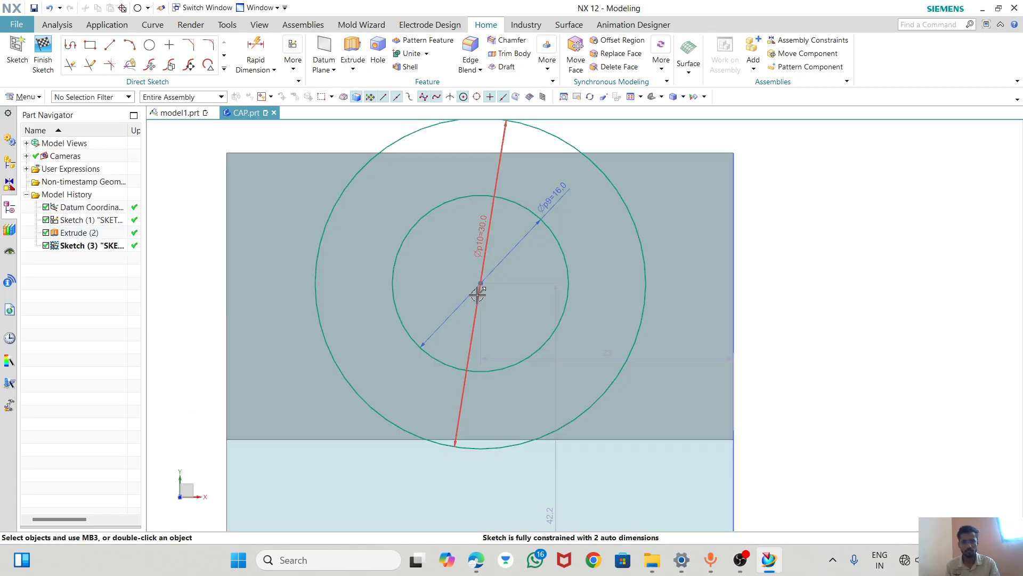
- Align the circles' shared center vertically with the midpoint of the flange's outer edge
{"action": "left_click", "coordinate": [482, 283]}
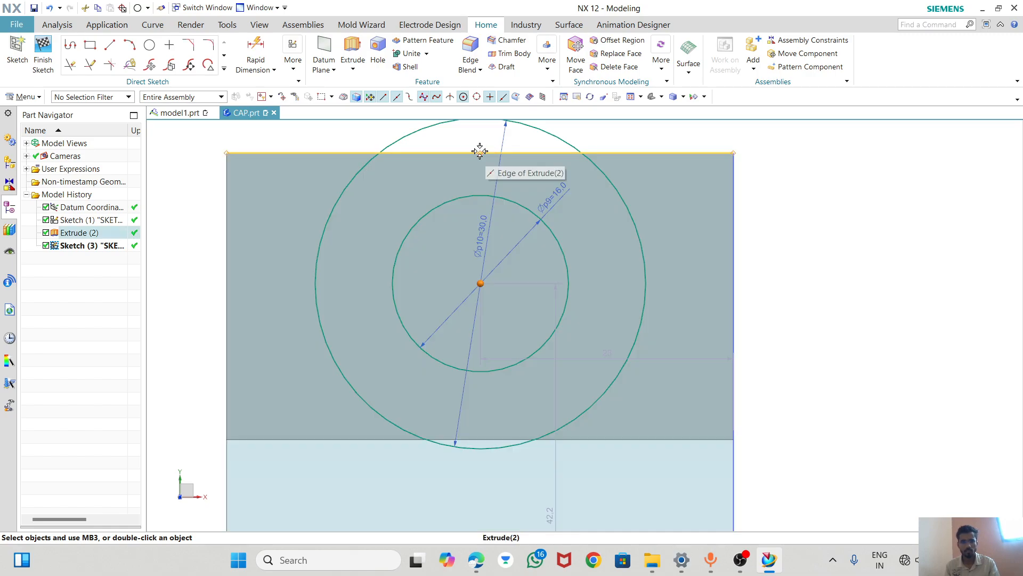
{"action": "left_click", "coordinate": [481, 153]}
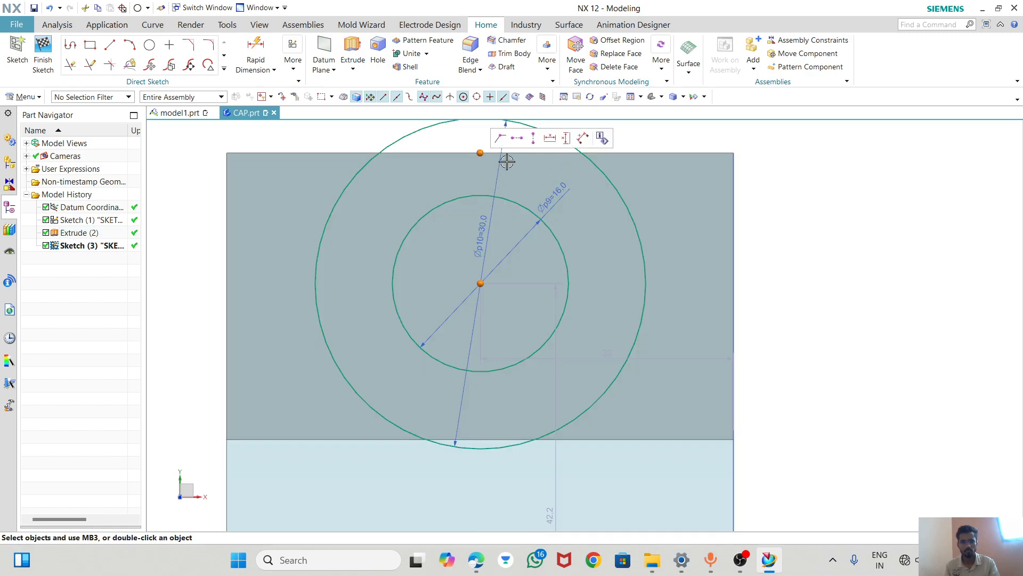
{"action": "left_click", "coordinate": [531, 139]}
{"action": "scroll", "coordinate": [546, 194], "scroll_direction": "up", "scroll_amount": 3}
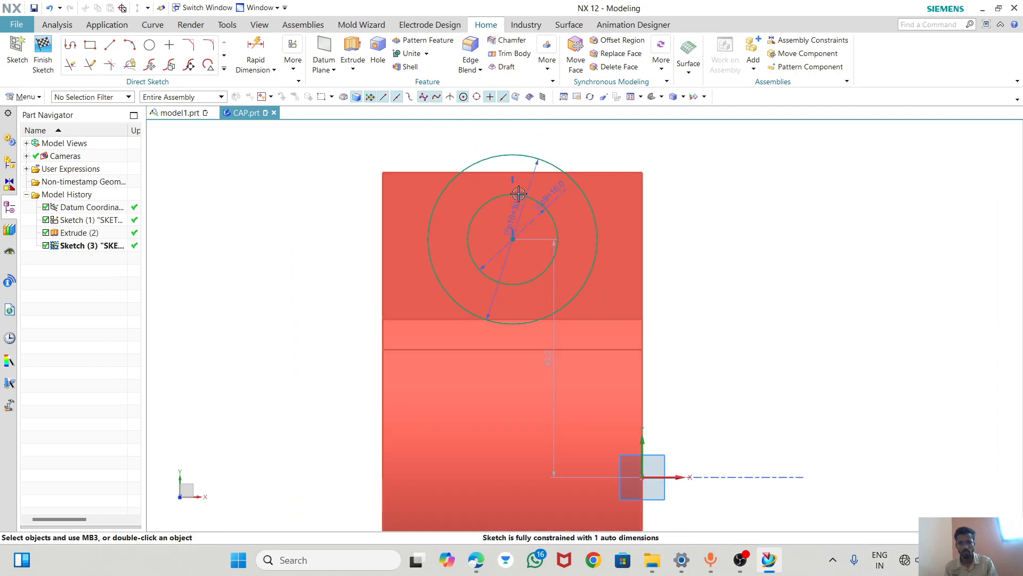
{"action": "scroll", "coordinate": [519, 194], "scroll_direction": "up", "scroll_amount": 1}
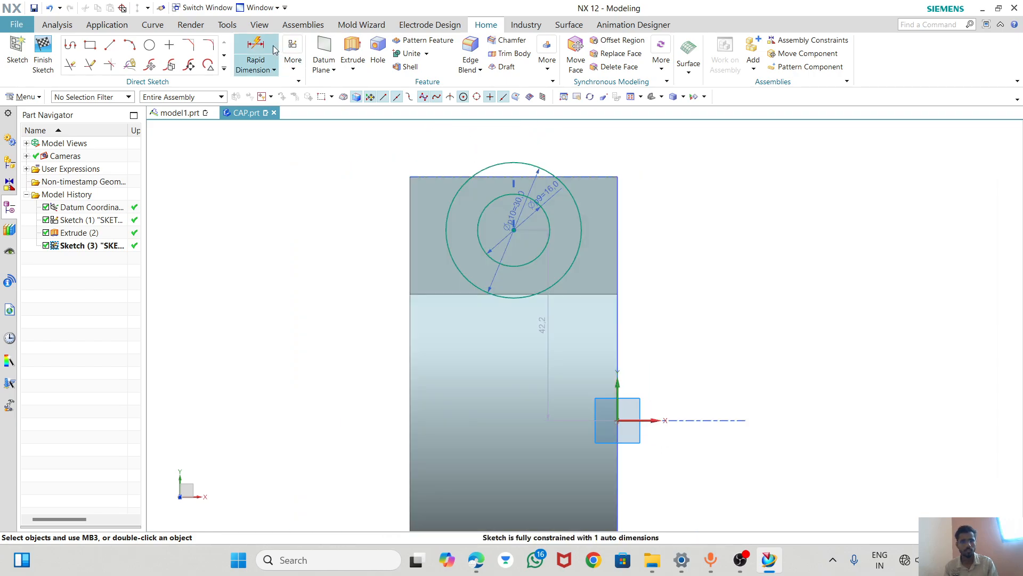
- Dimension the circles' center from the sketch X axis as 78/2 mm
{"action": "left_click", "coordinate": [256, 51]}
{"action": "left_click", "coordinate": [650, 421]}
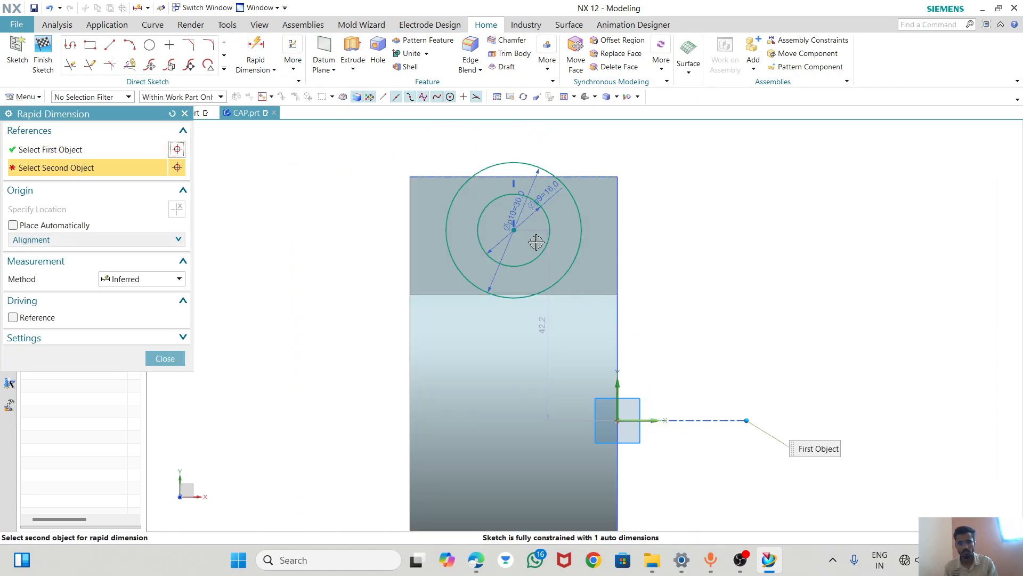
{"action": "left_click", "coordinate": [514, 229]}
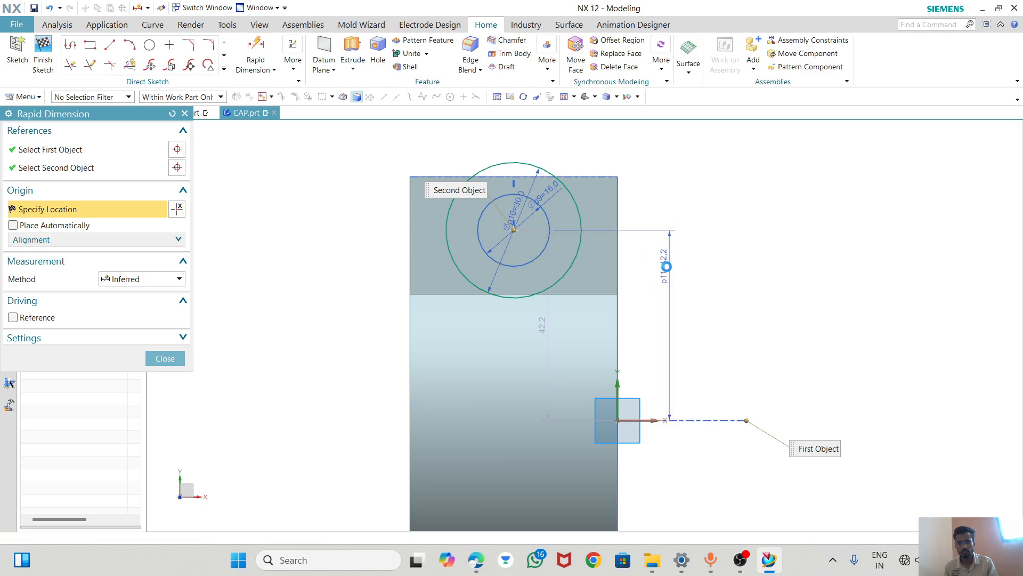
{"action": "left_click", "coordinate": [669, 267]}
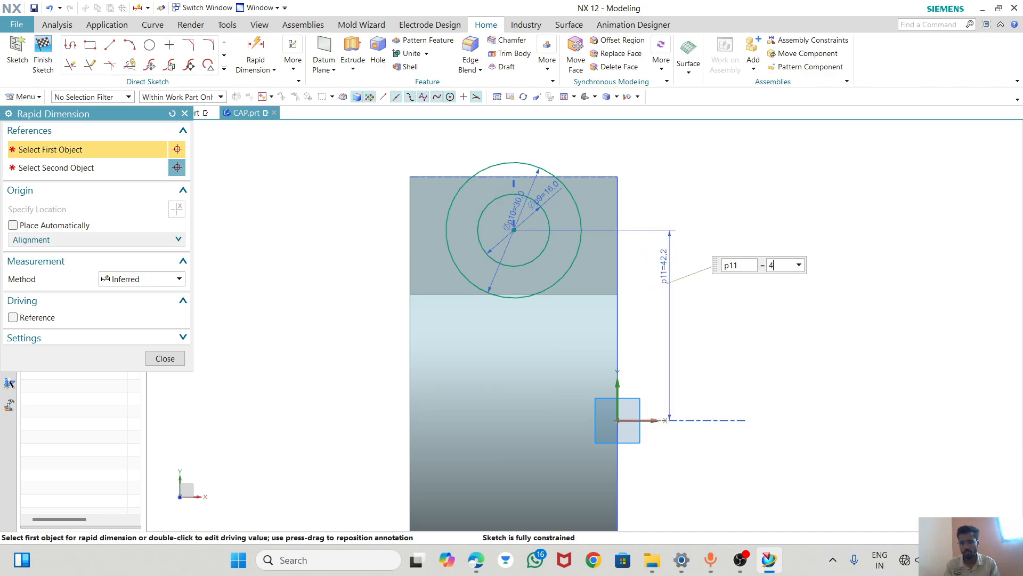
{"action": "type", "text": "78/2"}
{"action": "key", "text": "Return"}
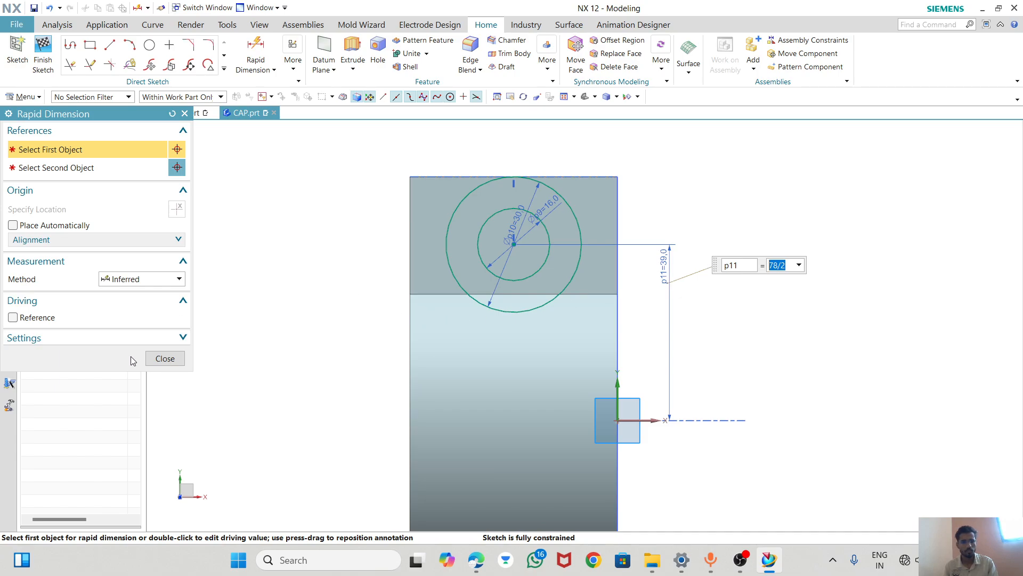
{"action": "left_click", "coordinate": [164, 358]}
- Mirror both circles about the sketch X axis onto the opposite flange and finish the sketch
{"action": "scroll", "coordinate": [517, 213], "scroll_direction": "down", "scroll_amount": 3}
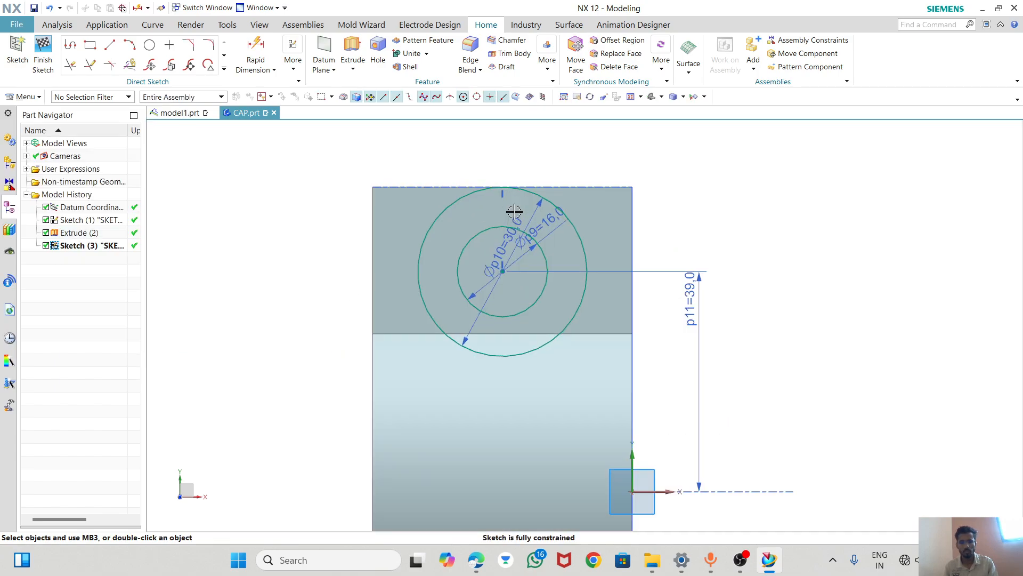
{"action": "scroll", "coordinate": [562, 259], "scroll_direction": "up", "scroll_amount": 2}
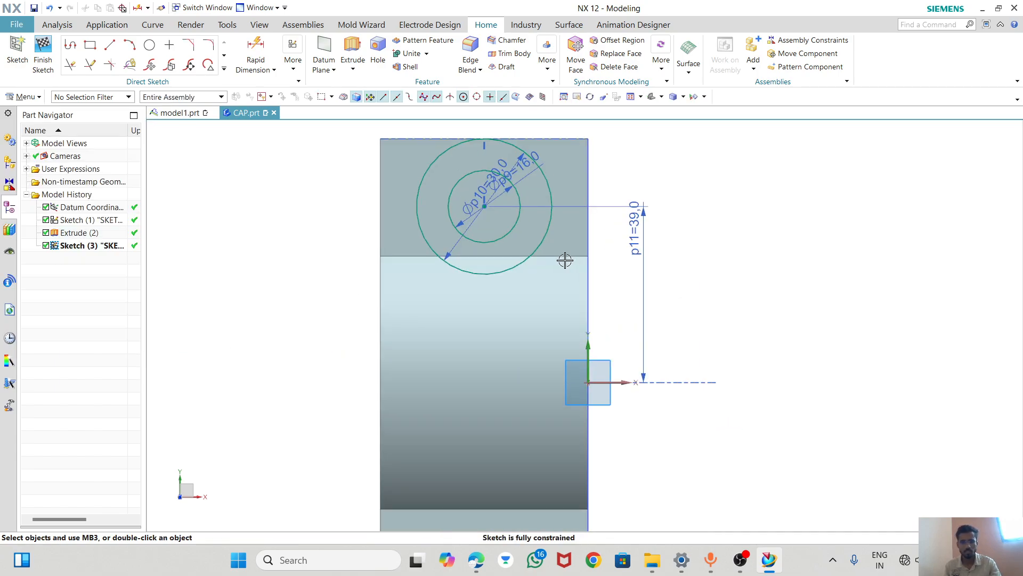
{"action": "left_click", "coordinate": [552, 184]}
{"action": "left_click", "coordinate": [521, 198]}
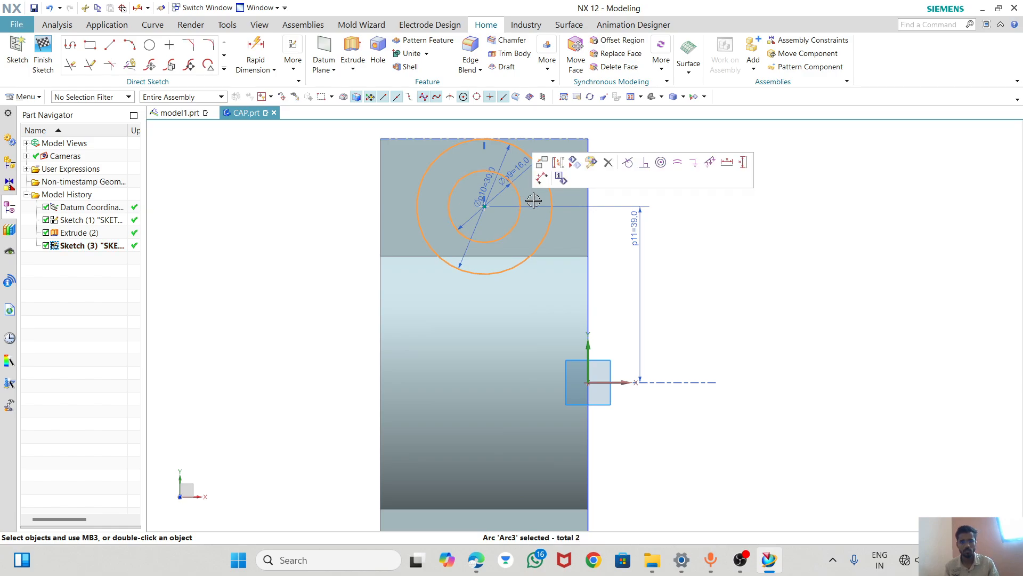
{"action": "left_click", "coordinate": [223, 69]}
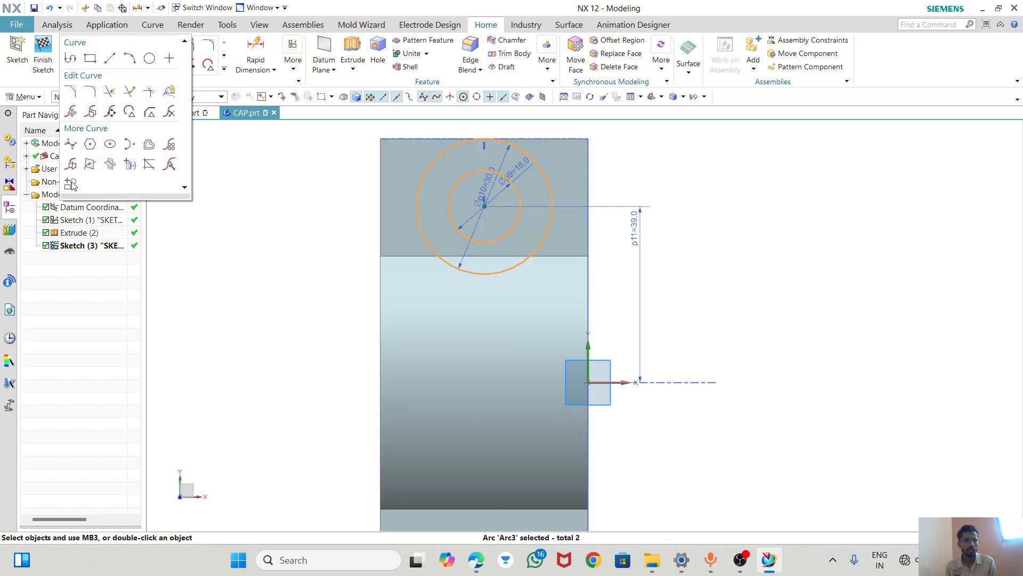
{"action": "left_click", "coordinate": [73, 165]}
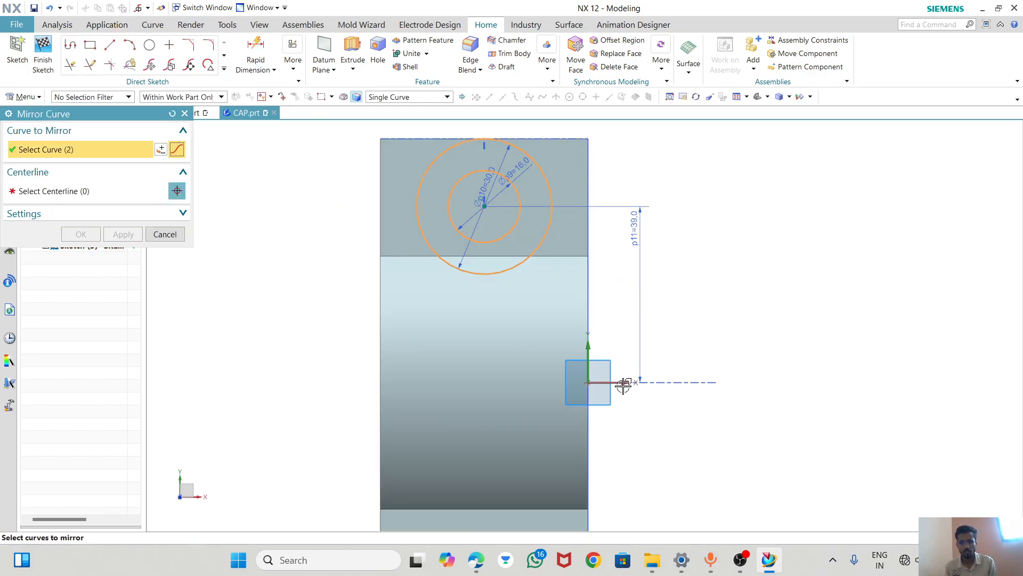
{"action": "left_click", "coordinate": [108, 191]}
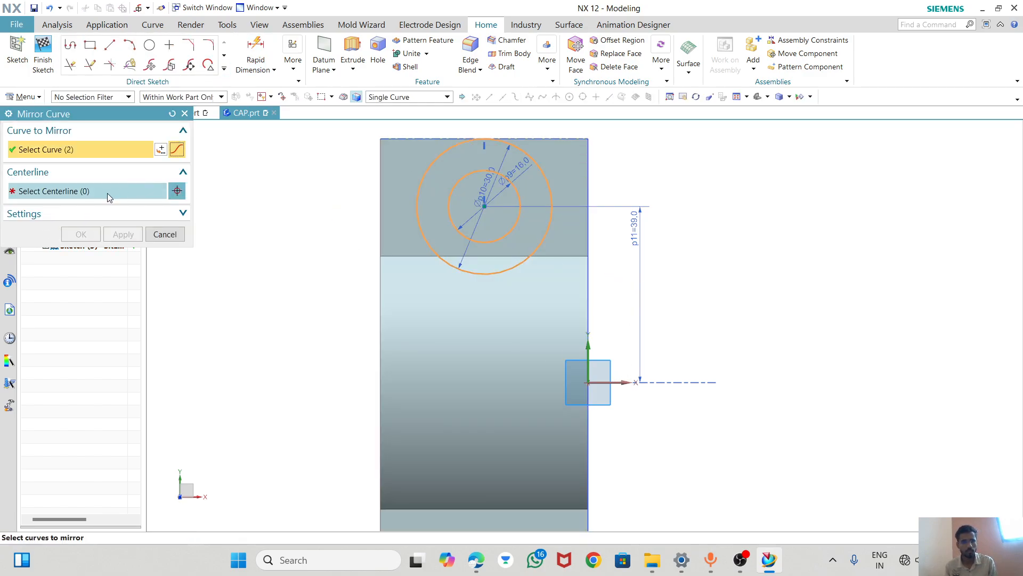
{"action": "left_click", "coordinate": [626, 384]}
{"action": "left_click", "coordinate": [81, 232]}
{"action": "scroll", "coordinate": [389, 194], "scroll_direction": "down", "scroll_amount": 3}
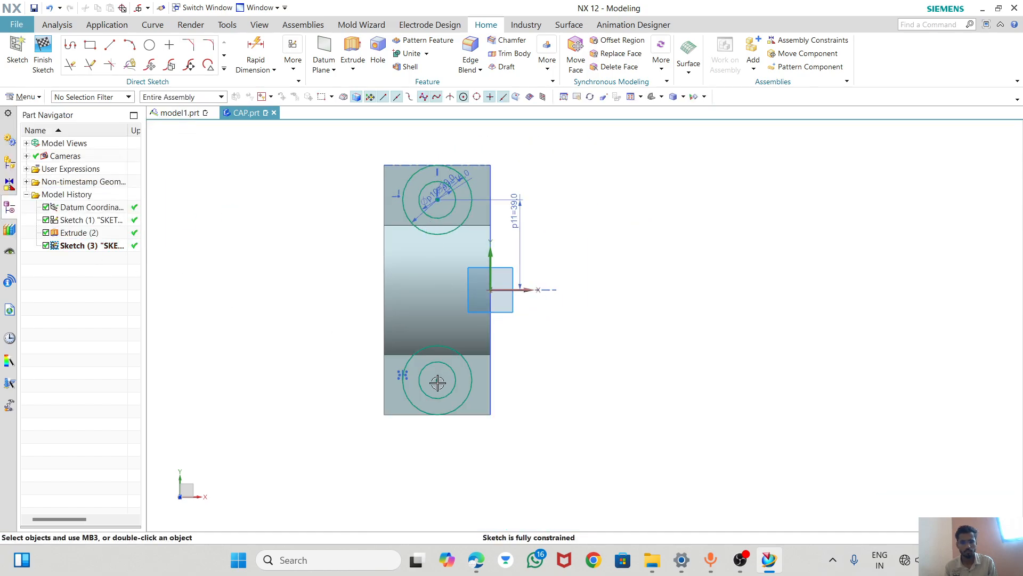
{"action": "scroll", "coordinate": [438, 382], "scroll_direction": "up", "scroll_amount": 3}
{"action": "scroll", "coordinate": [438, 380], "scroll_direction": "down", "scroll_amount": 1}
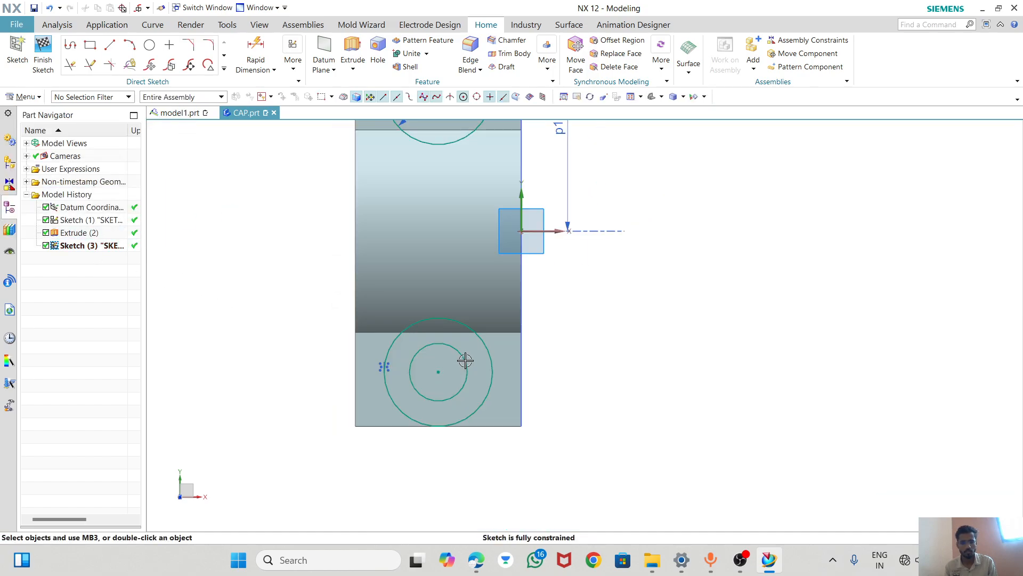
{"action": "left_click", "coordinate": [43, 53]}
{"action": "scroll", "coordinate": [554, 397], "scroll_direction": "up", "scroll_amount": 1}
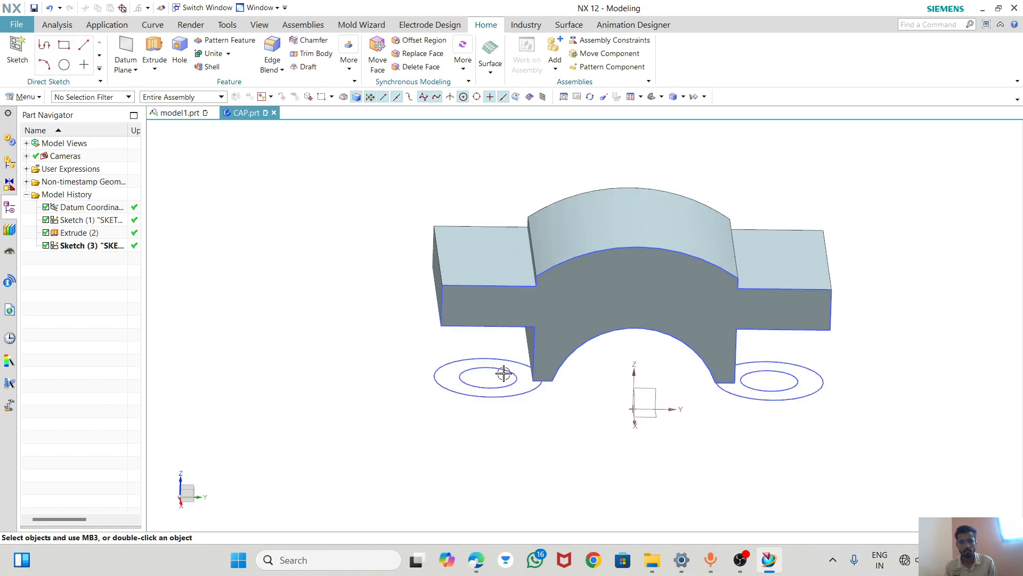
- Set up an extrusion of the two inner 16 mm circles with a start distance of 24 mm, checking the cap drawing in BOOK.pdf
{"action": "left_click", "coordinate": [154, 50]}
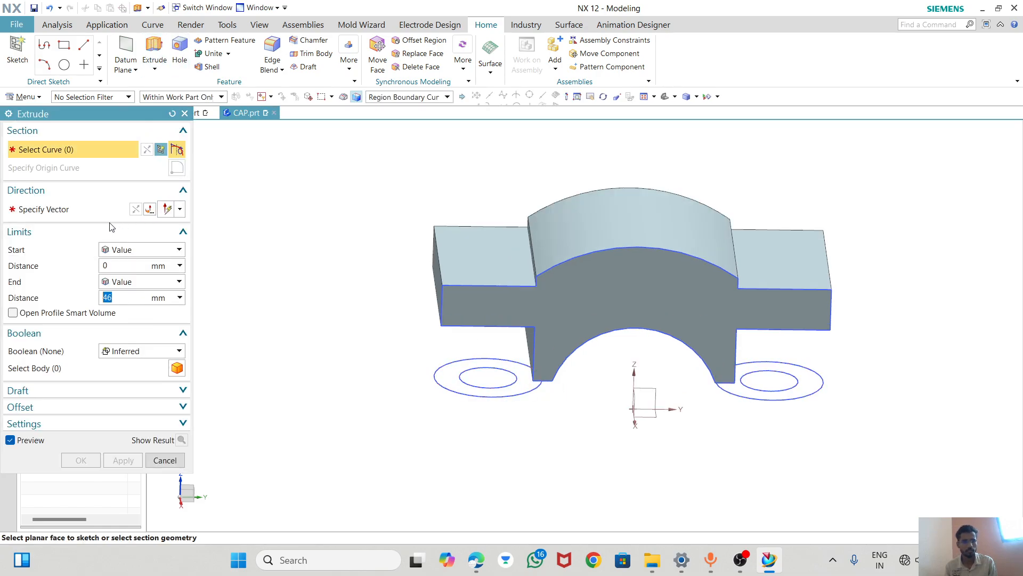
{"action": "left_click", "coordinate": [447, 96]}
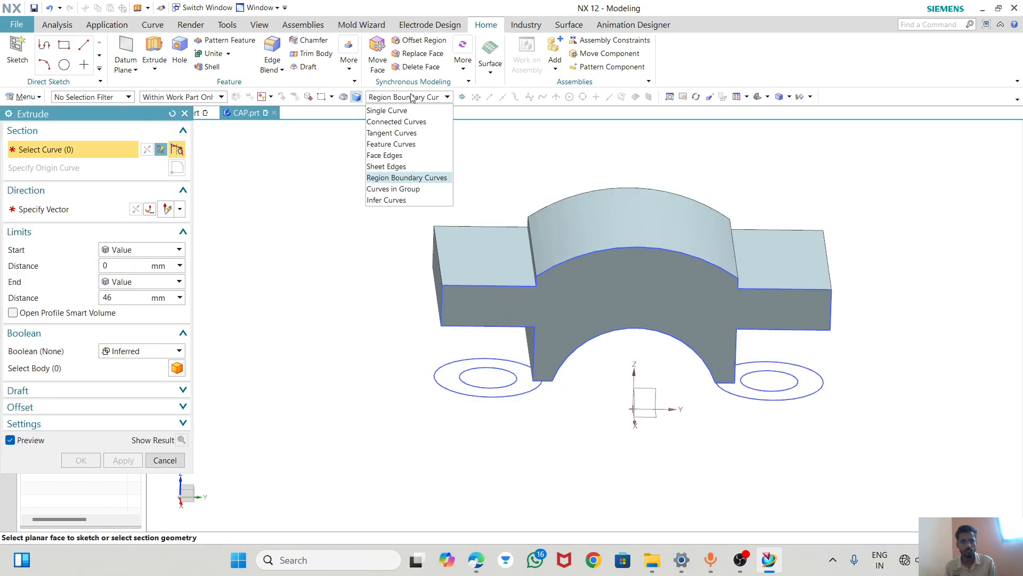
{"action": "left_click", "coordinate": [480, 376]}
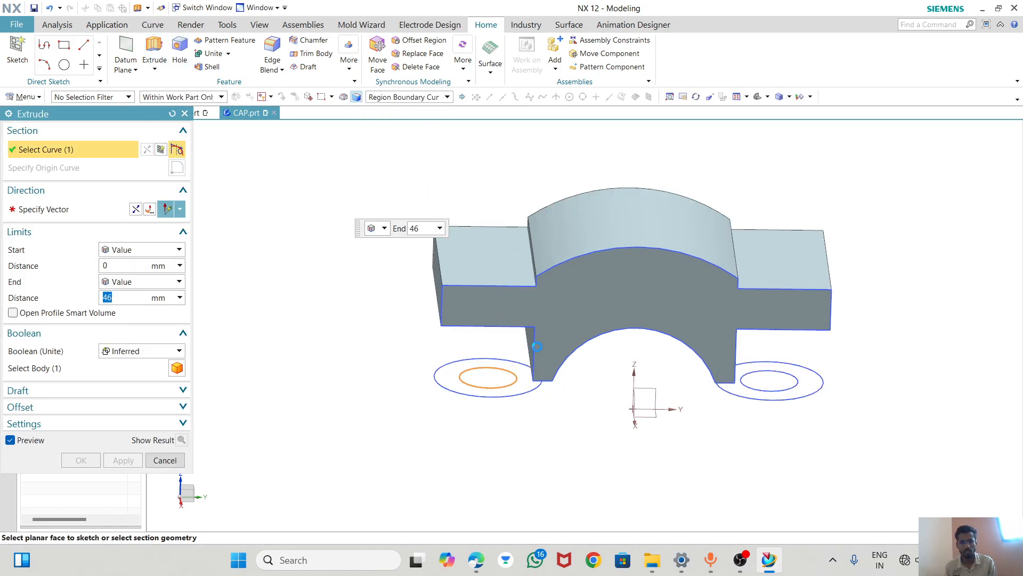
{"action": "left_click", "coordinate": [771, 382]}
{"action": "middle_click_drag", "start_coordinate": [576, 420], "coordinate": [462, 351]}
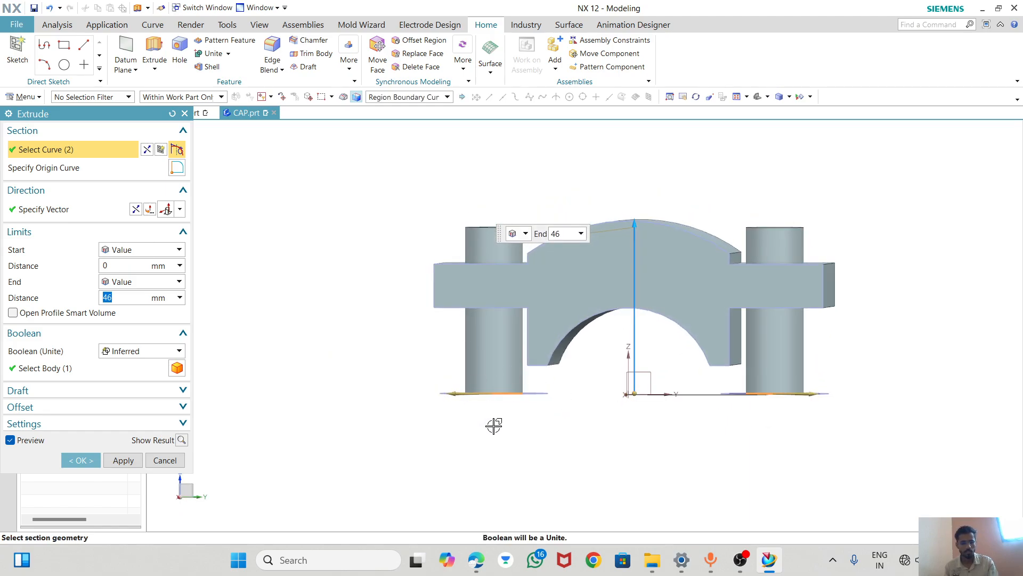
{"action": "key", "text": "alt+Tab"}
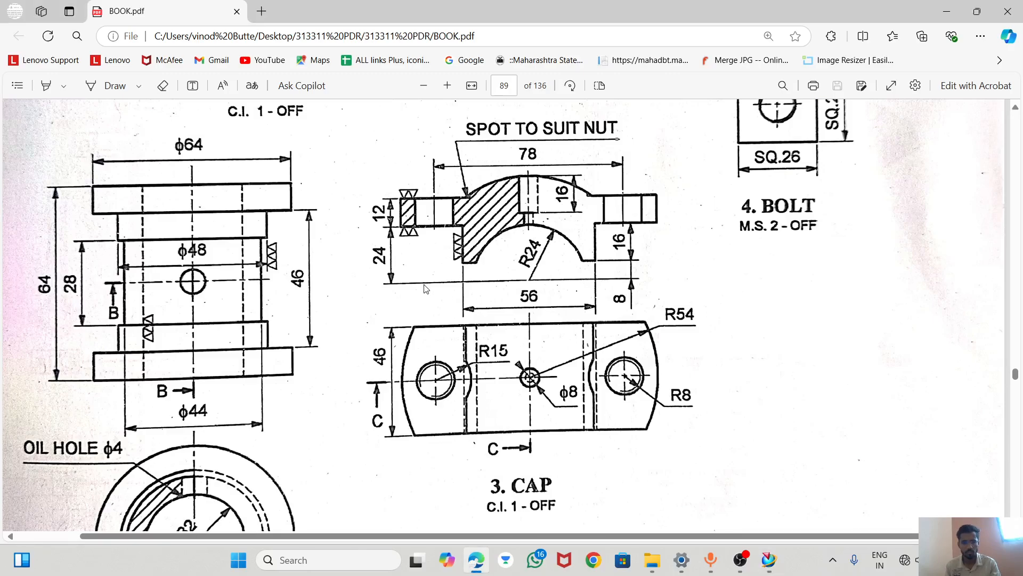
{"action": "key", "text": "alt+Tab"}
{"action": "left_click", "coordinate": [111, 265]}
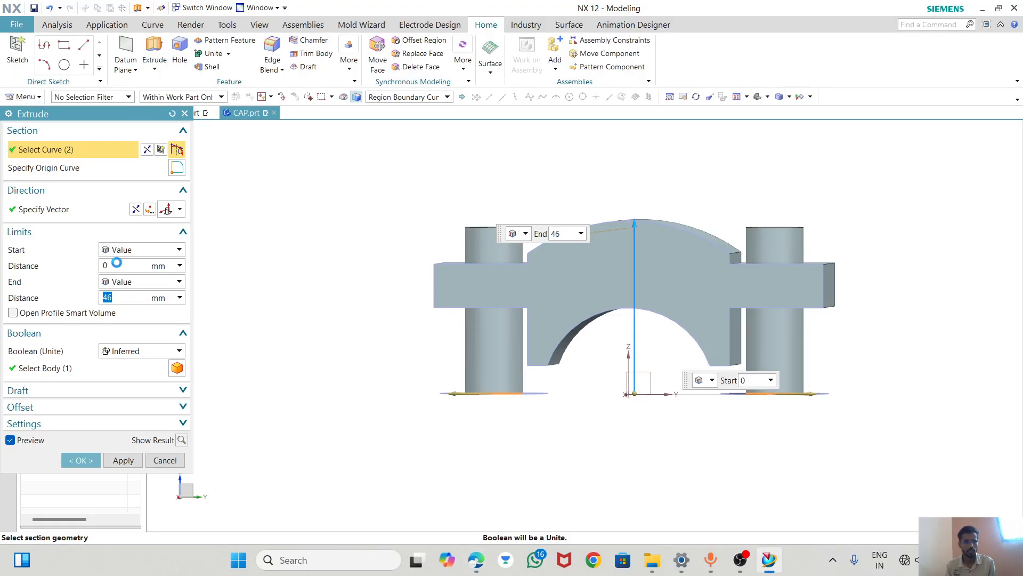
{"action": "type", "text": "24"}
{"action": "key", "text": "Return"}
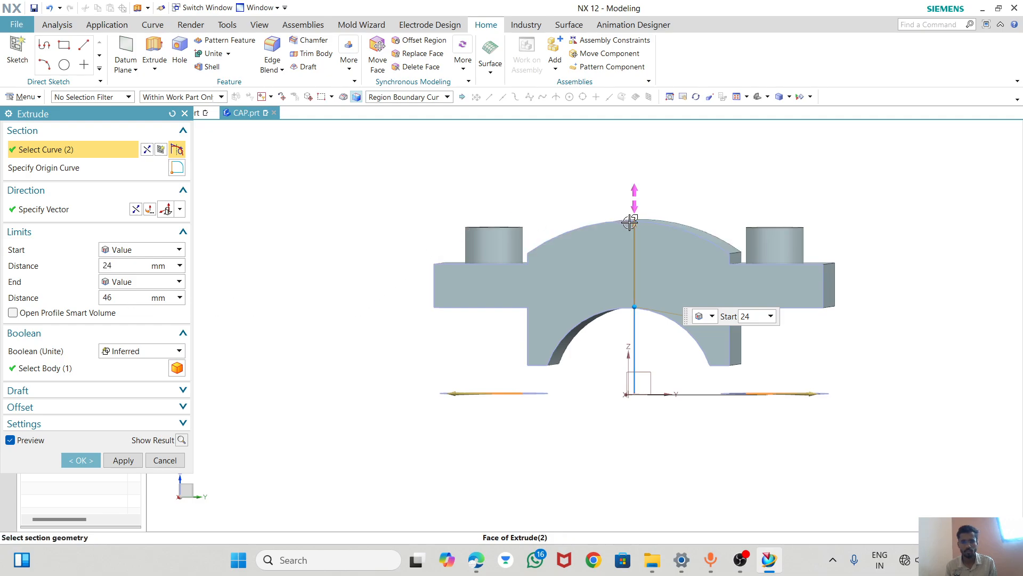
- Set the extrusion's end distance to 44 mm and subtract it from the cap body to cut the flange bolt holes
{"action": "left_click_drag", "start_coordinate": [634, 222], "coordinate": [633, 227]}
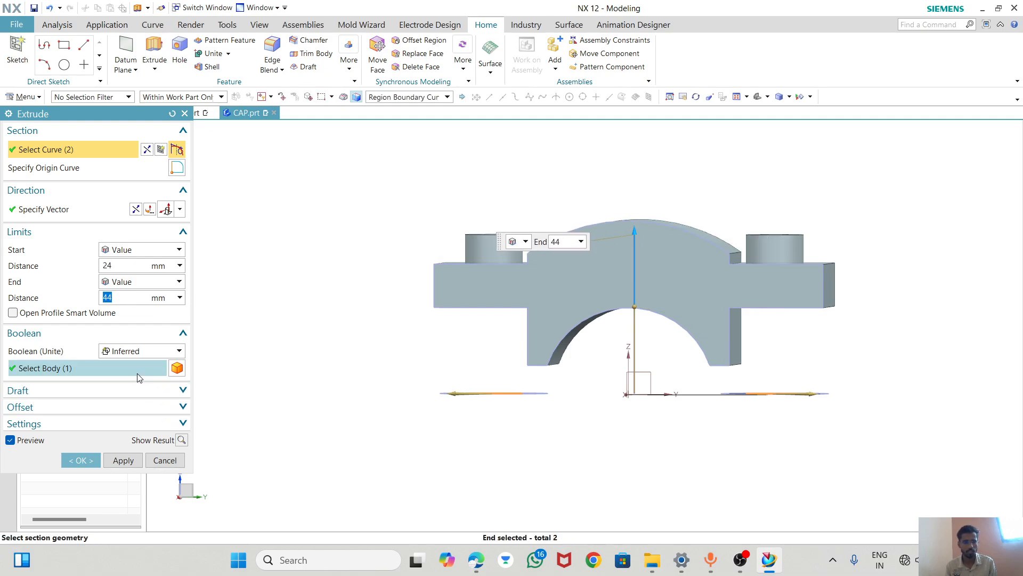
{"action": "left_click", "coordinate": [134, 351]}
{"action": "left_click", "coordinate": [122, 389]}
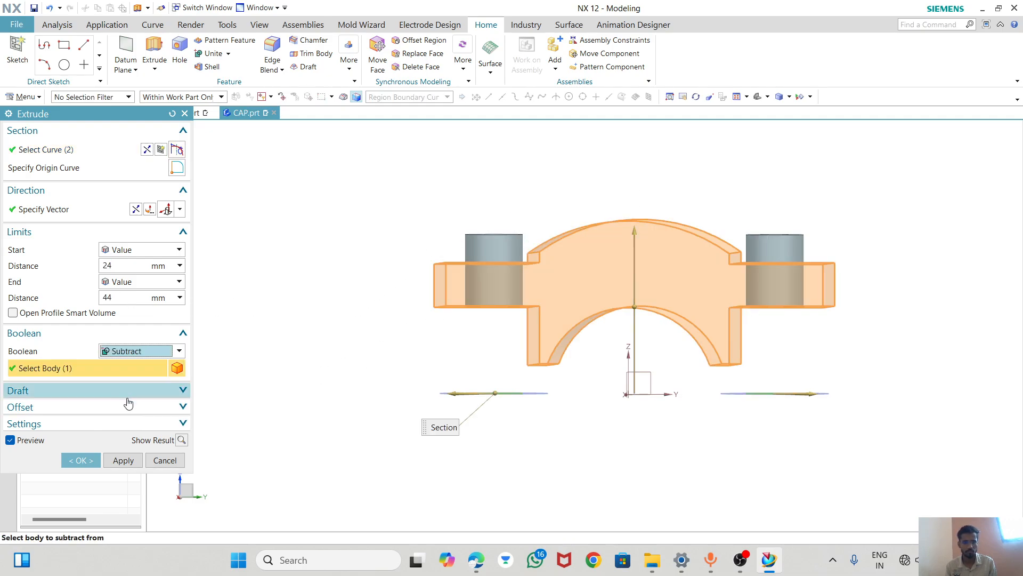
{"action": "middle_click", "coordinate": [487, 317]}
{"action": "mouse_move", "coordinate": [487, 317]}
{"action": "middle_mouse_down"}
{"action": "mouse_move", "coordinate": [487, 365]}
{"action": "mouse_move", "coordinate": [489, 299]}
{"action": "mouse_move", "coordinate": [496, 339]}
{"action": "mouse_move", "coordinate": [495, 327]}
{"action": "middle_mouse_up"}
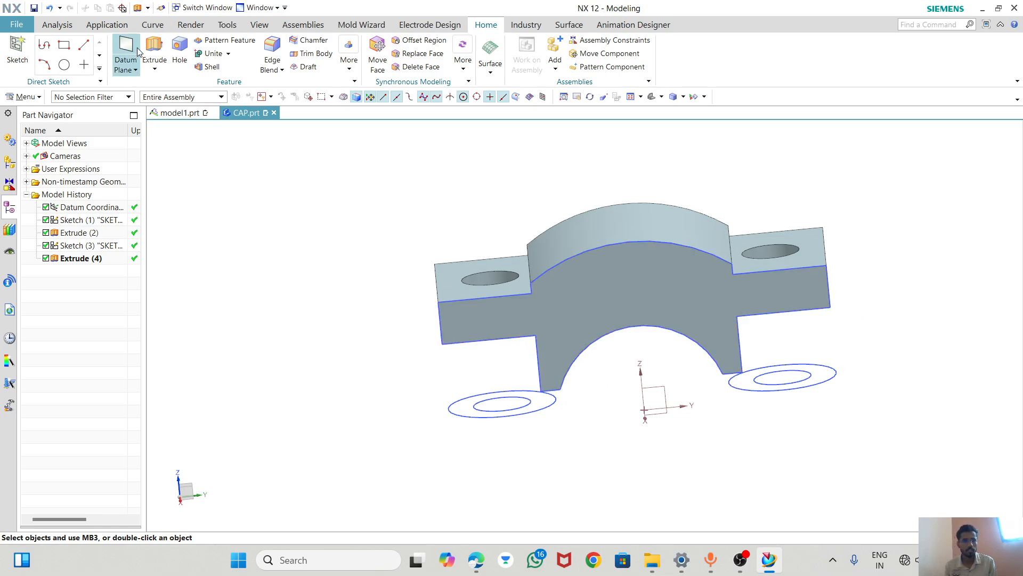
{"action": "left_click", "coordinate": [154, 51]}
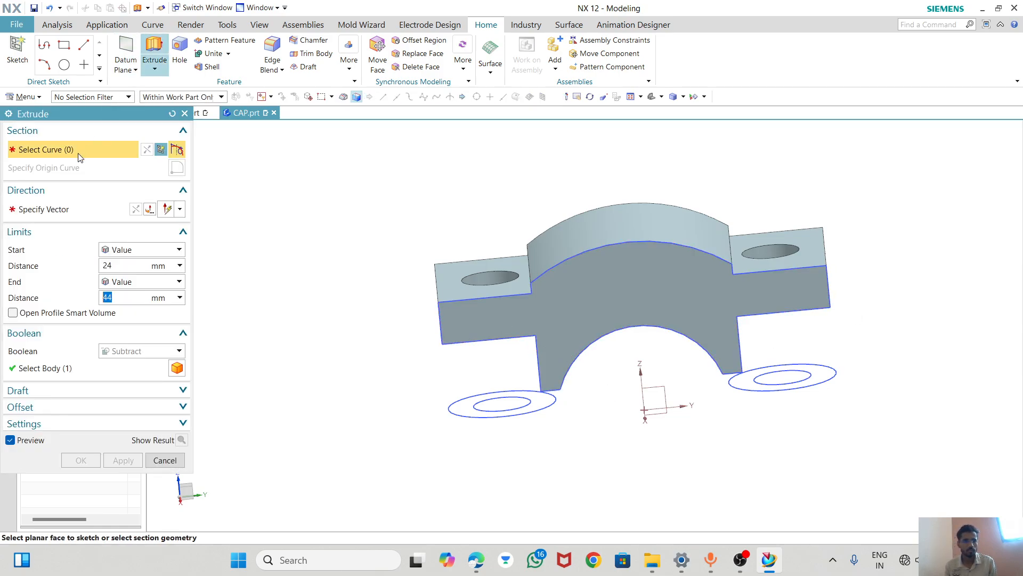
{"action": "left_click", "coordinate": [452, 413]}
{"action": "left_click", "coordinate": [823, 370]}
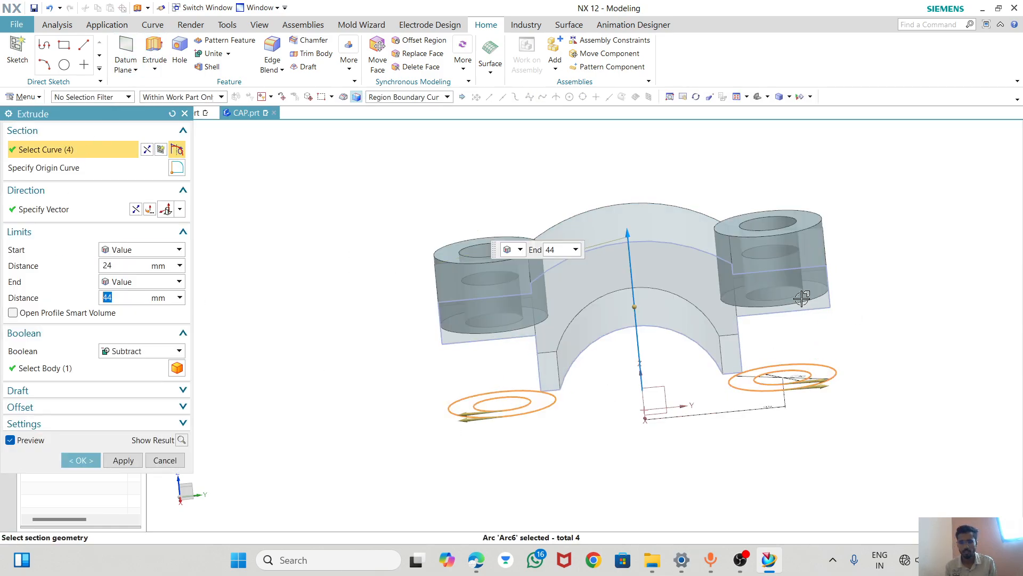
{"action": "middle_click_drag", "start_coordinate": [608, 160], "coordinate": [584, 141]}
{"action": "left_click", "coordinate": [142, 249]}
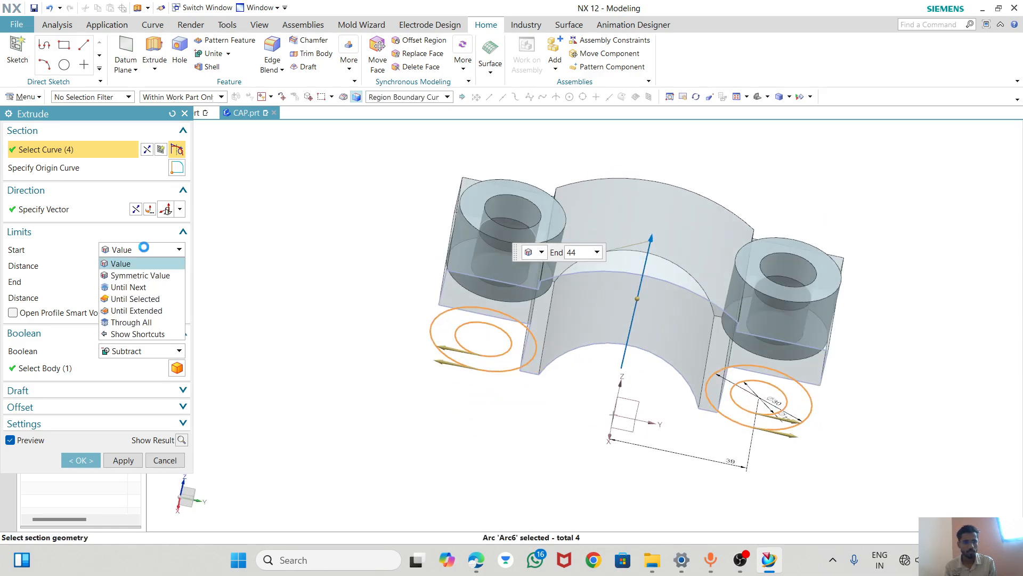
{"action": "left_click", "coordinate": [194, 289]}
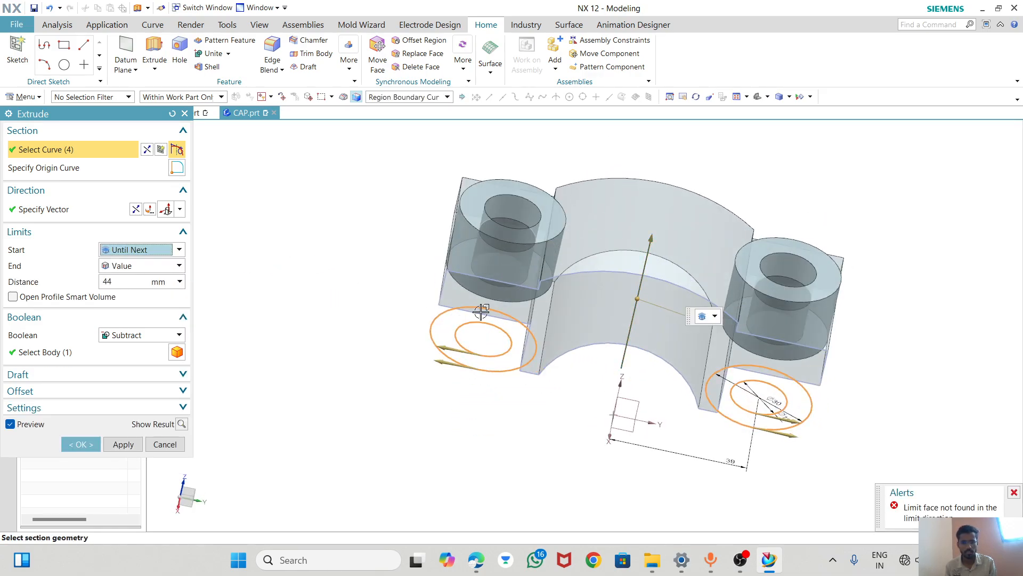
{"action": "left_click", "coordinate": [456, 260]}
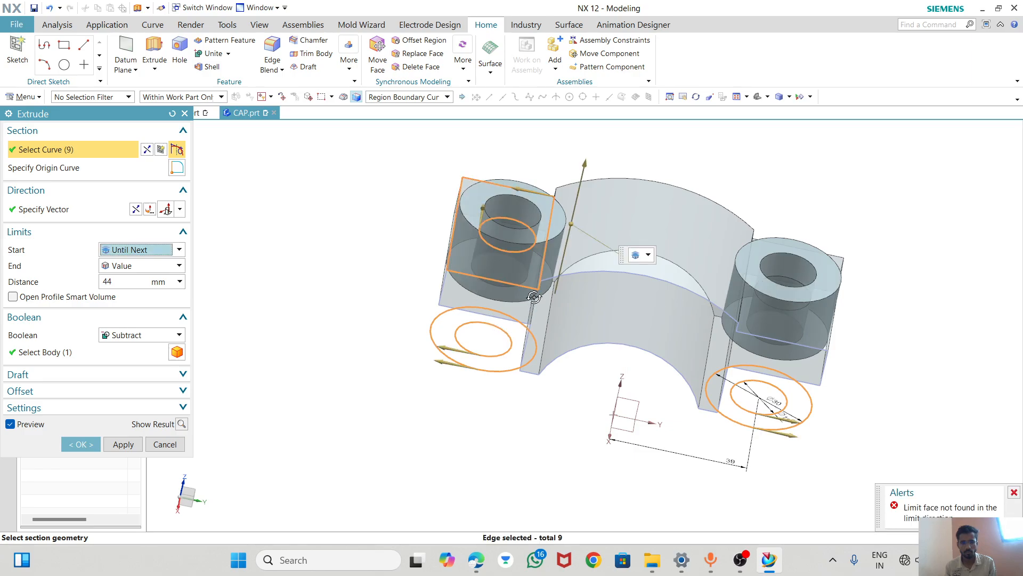
{"action": "middle_click_drag", "start_coordinate": [525, 325], "coordinate": [507, 297]}
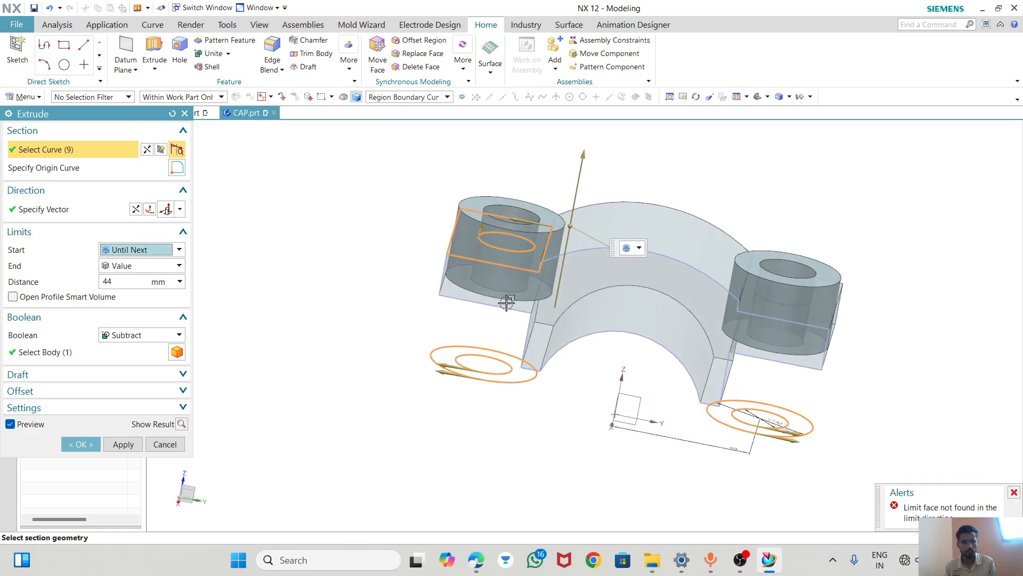
{"action": "left_click", "coordinate": [114, 281]}
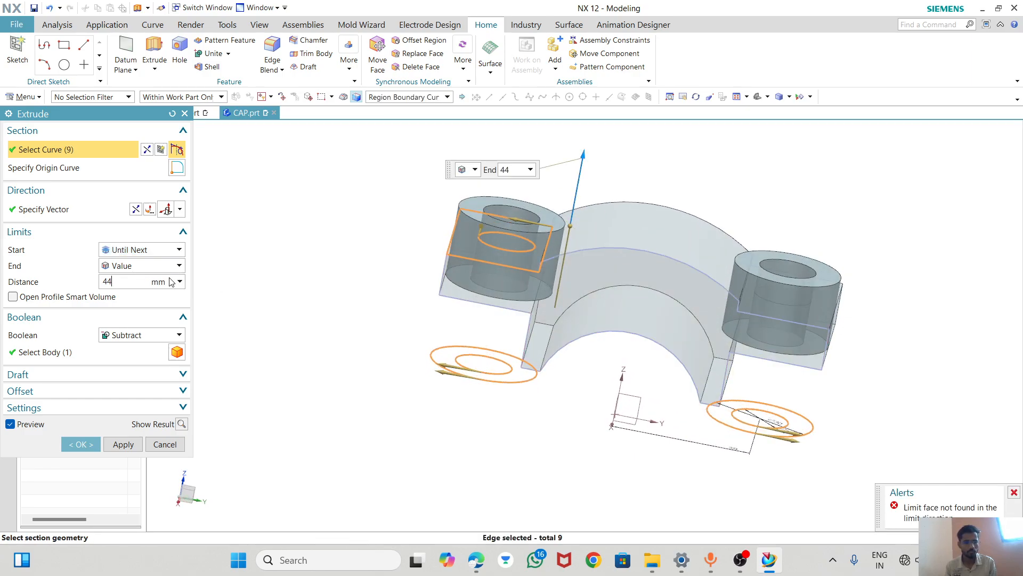
{"action": "left_click", "coordinate": [150, 250]}
{"action": "left_click", "coordinate": [134, 264]}
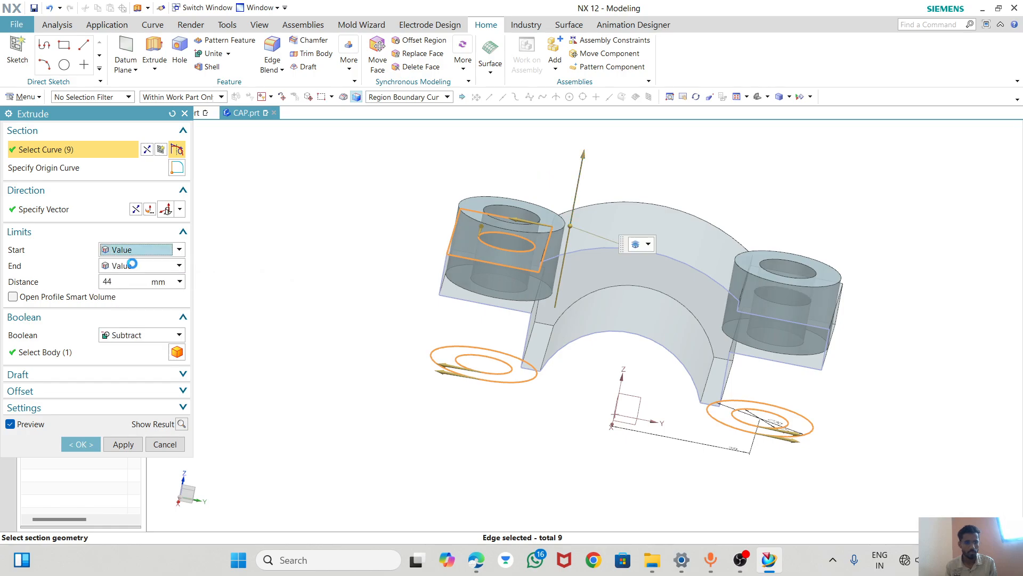
{"action": "scroll", "coordinate": [514, 321], "scroll_direction": "down", "scroll_amount": 2}
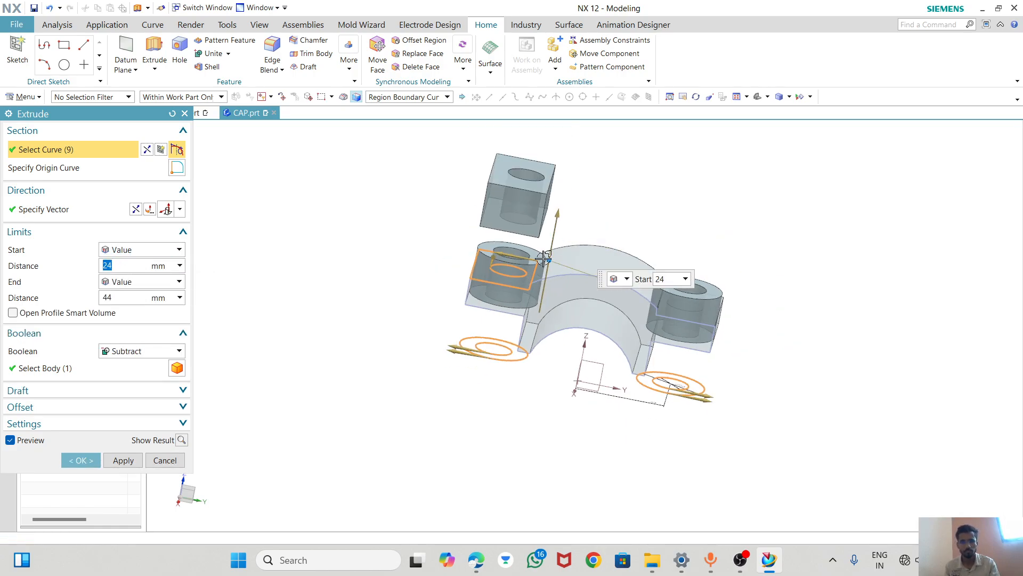
{"action": "scroll", "coordinate": [554, 197], "scroll_direction": "up", "scroll_amount": 2}
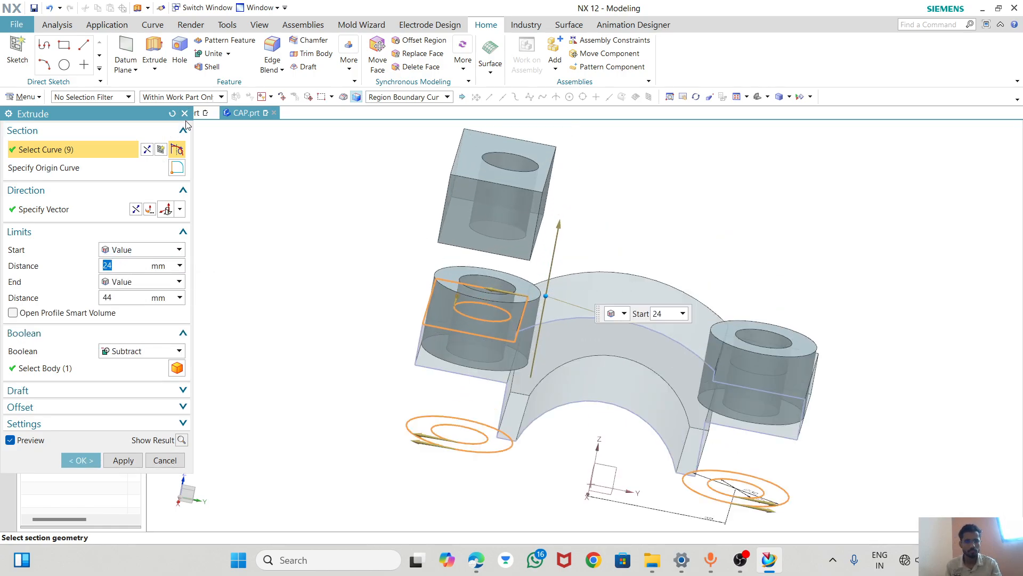
{"action": "left_click", "coordinate": [173, 114]}
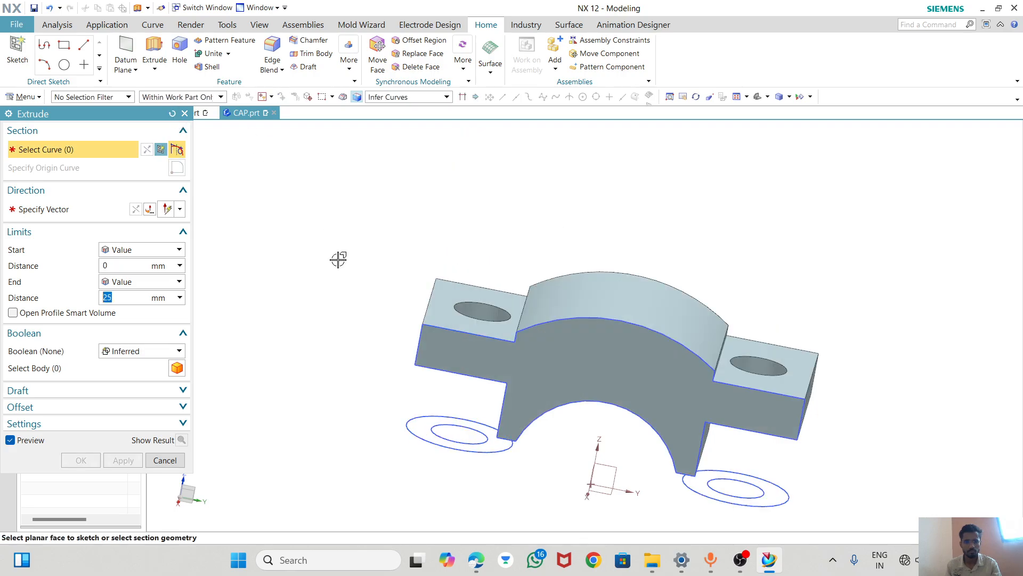
- Extrude the flange circle sketch from 36 mm to 46 mm and subtract it from the cap body to cut the spot faces
{"action": "left_click", "coordinate": [418, 427]}
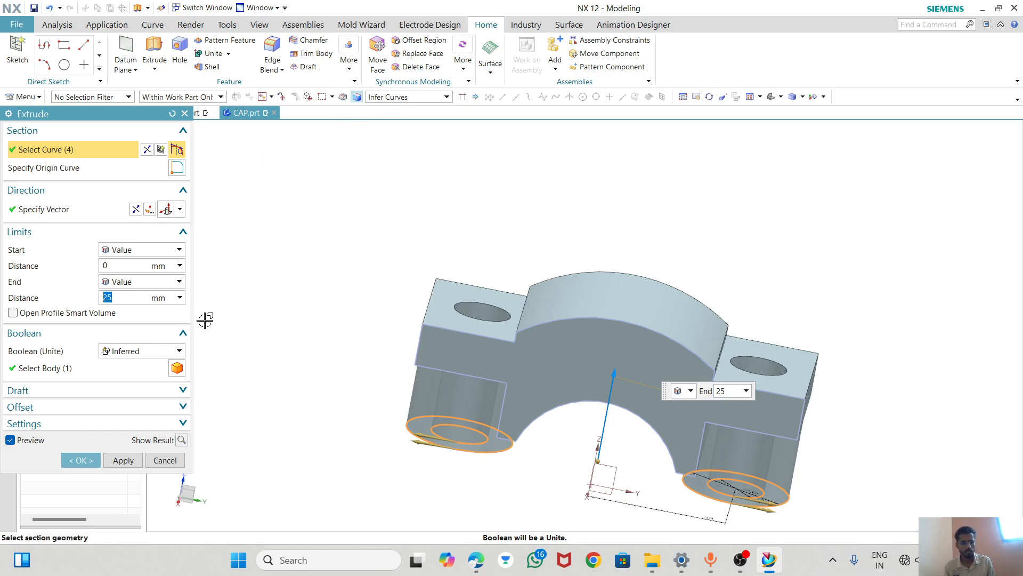
{"action": "key", "text": "alt+Tab"}
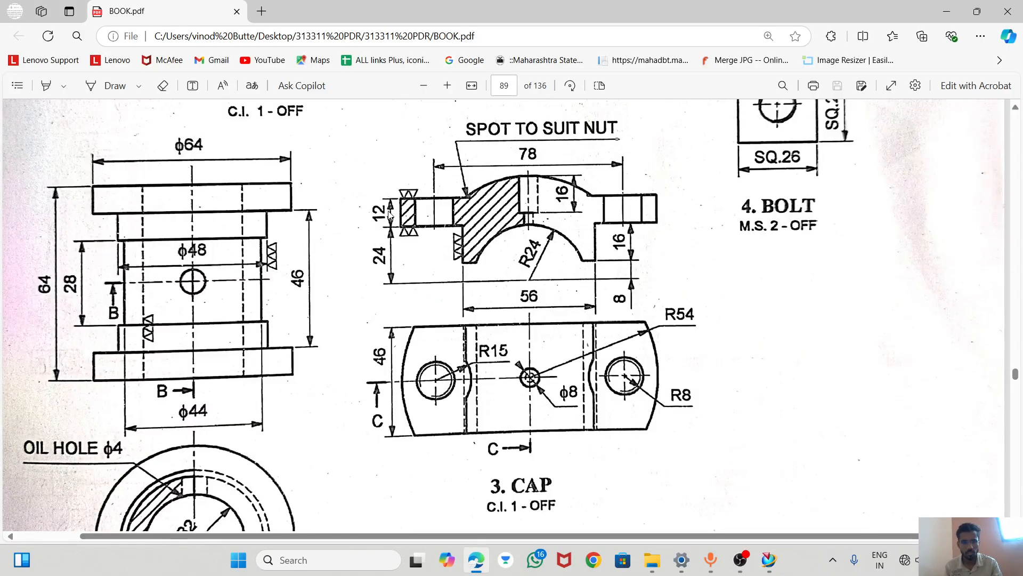
{"action": "key", "text": "alt+Tab"}
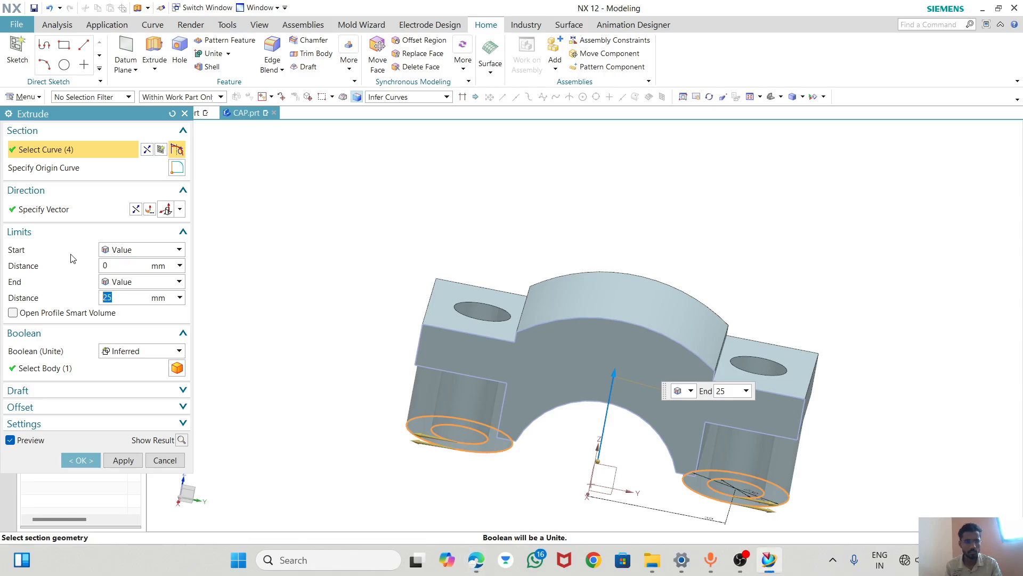
{"action": "left_click", "coordinate": [130, 263]}
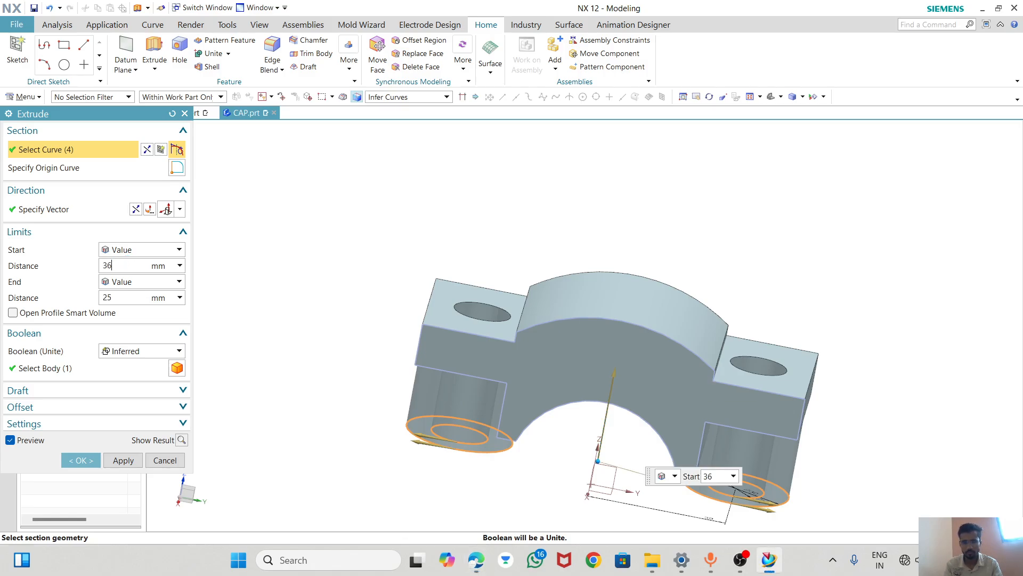
{"action": "type", "text": "36"}
{"action": "key", "text": "Return"}
{"action": "left_click", "coordinate": [133, 298]}
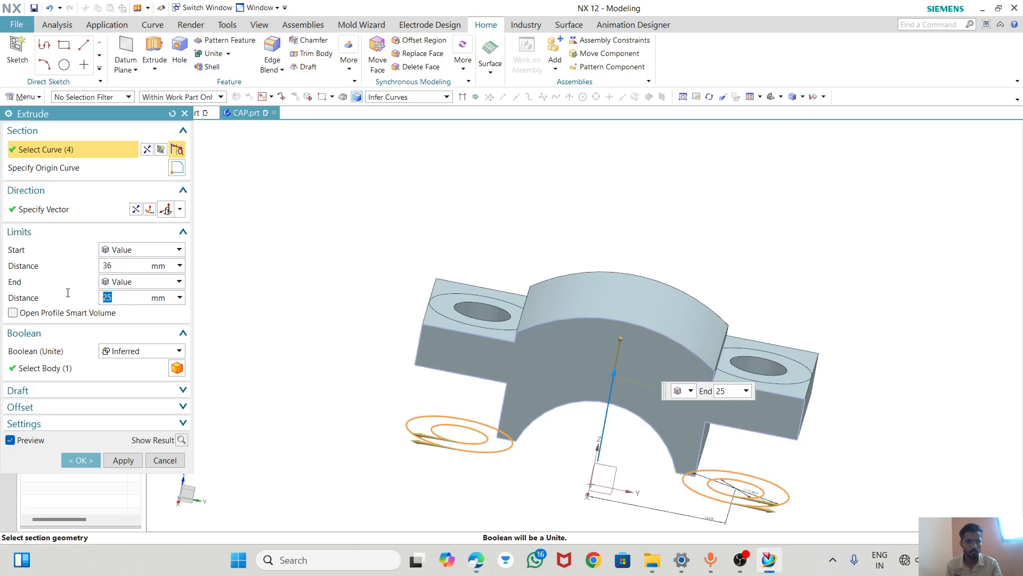
{"action": "type", "text": "46"}
{"action": "key", "text": "Return"}
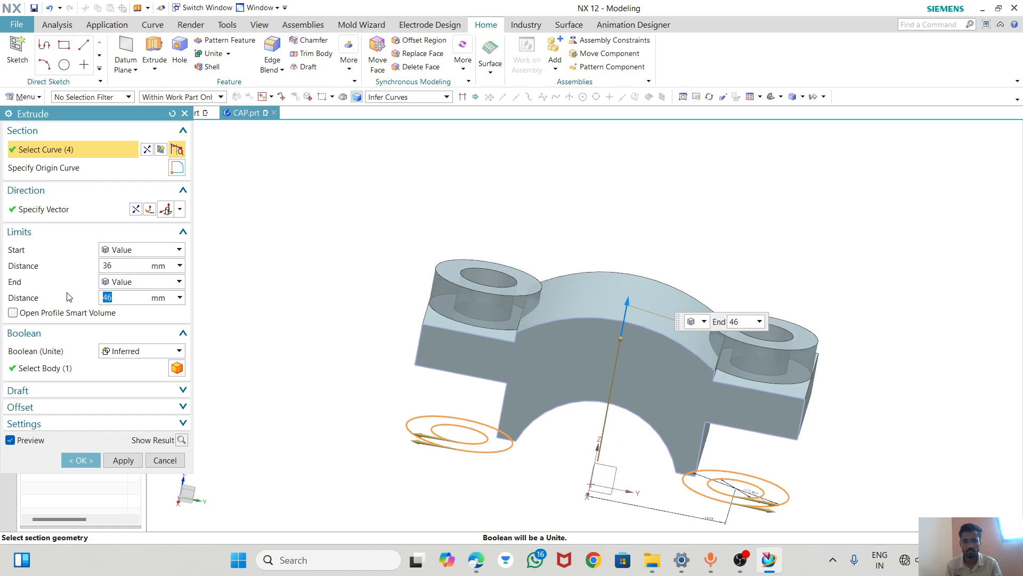
{"action": "left_click", "coordinate": [133, 352]}
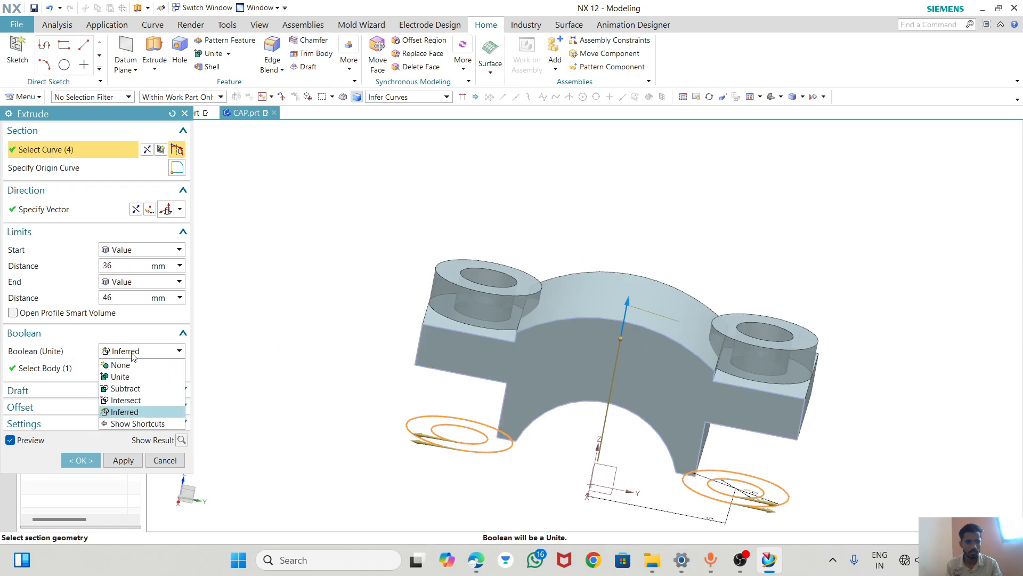
{"action": "left_click", "coordinate": [126, 388]}
{"action": "left_click", "coordinate": [81, 460]}
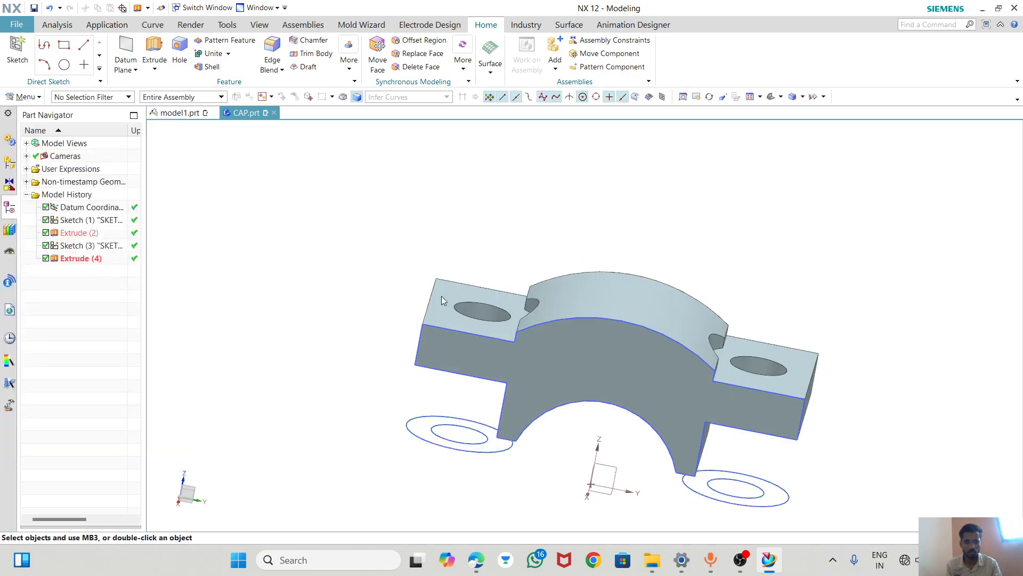
- Check the spot faces on both flanges and create a new sketch on the datum XY plane
{"action": "middle_click_drag", "start_coordinate": [441, 300], "coordinate": [454, 266]}
{"action": "scroll", "coordinate": [611, 403], "scroll_direction": "down", "scroll_amount": 2}
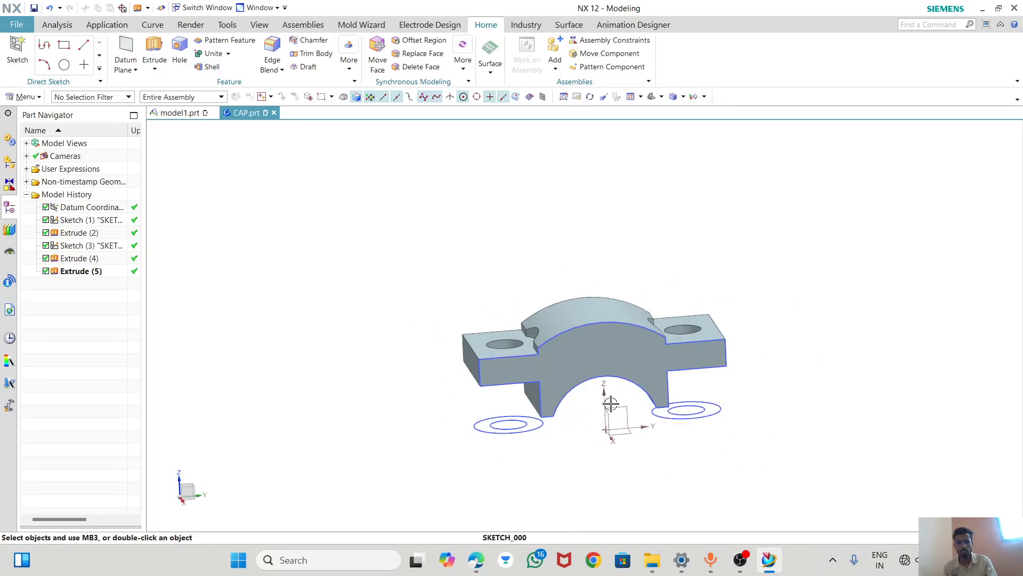
{"action": "scroll", "coordinate": [610, 404], "scroll_direction": "up", "scroll_amount": 4}
{"action": "scroll", "coordinate": [574, 388], "scroll_direction": "down", "scroll_amount": 1}
{"action": "middle_click_drag", "start_coordinate": [551, 380], "coordinate": [509, 384]}
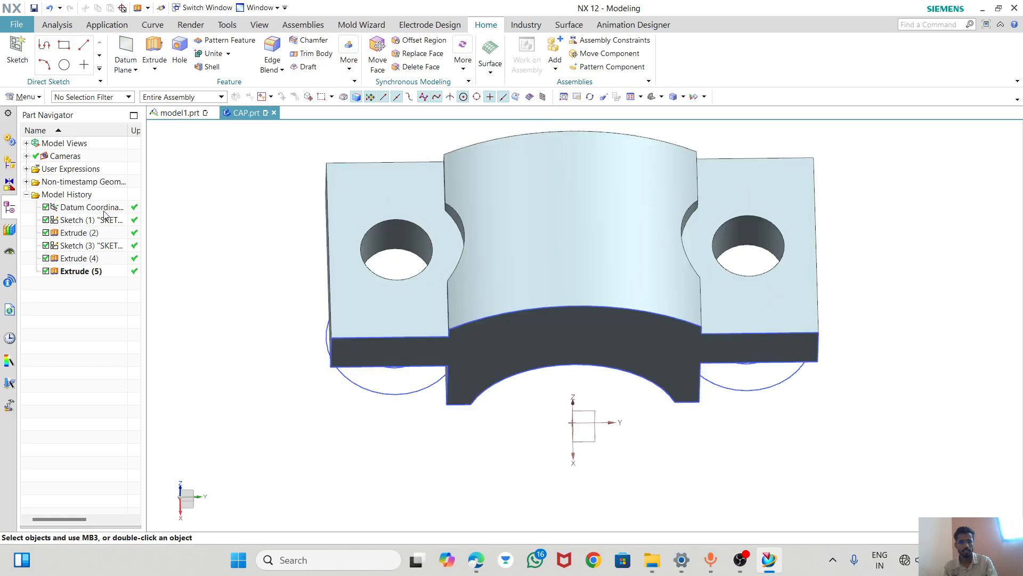
{"action": "left_click", "coordinate": [17, 48]}
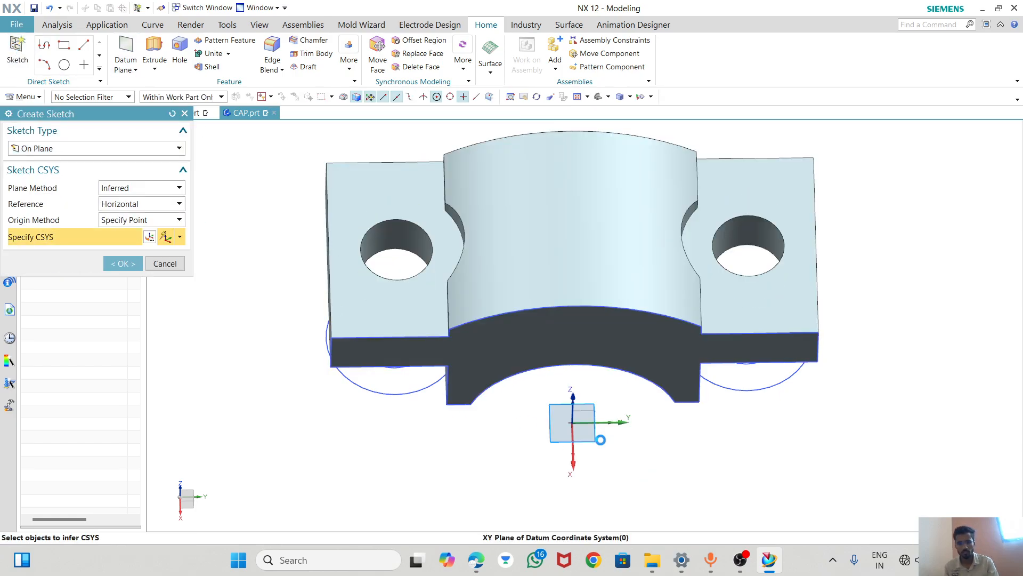
{"action": "left_click", "coordinate": [589, 433]}
{"action": "left_click", "coordinate": [122, 263]}
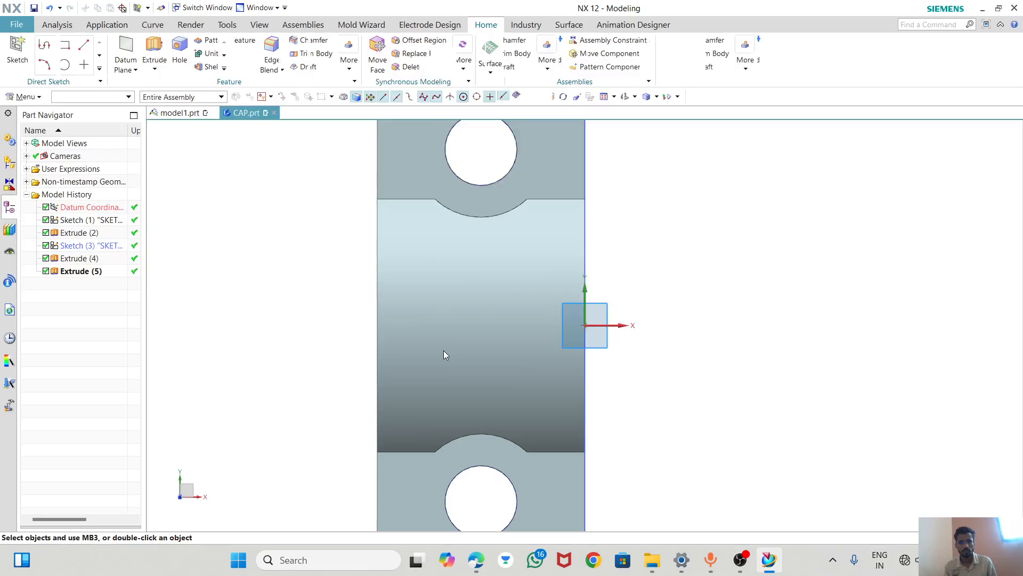
- Check the R54 end radius in the BOOK.pdf cap drawing and sketch a 108 mm diameter circle centred near the middle of the cap
{"action": "left_click", "coordinate": [150, 46]}
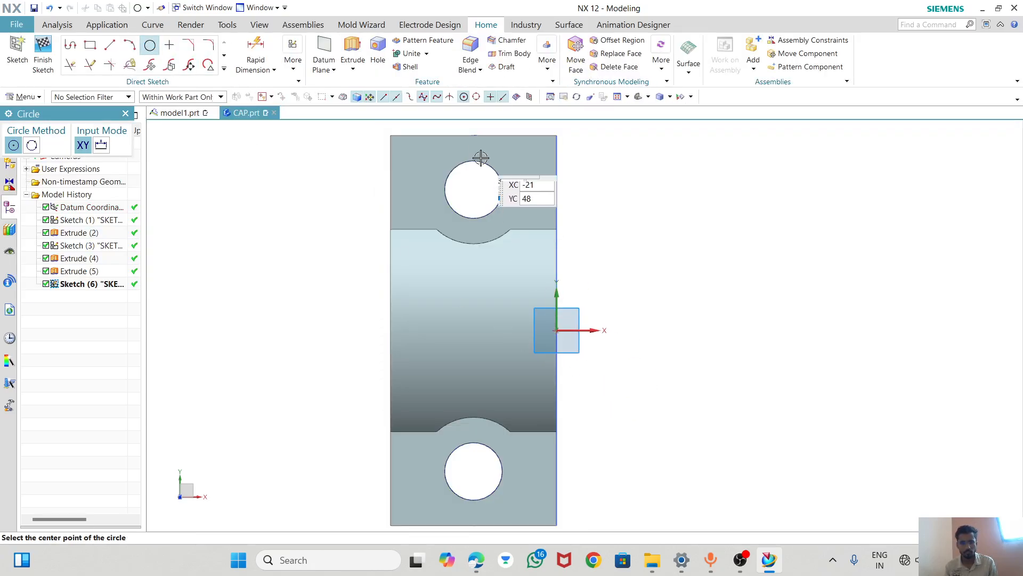
{"action": "key", "text": "alt+Tab"}
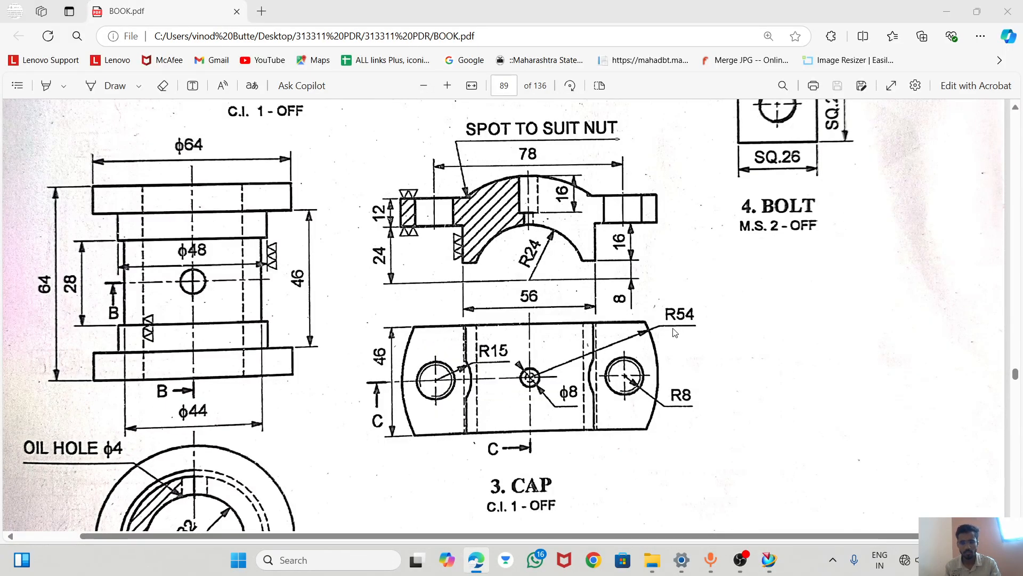
{"action": "key", "text": "alt+Tab"}
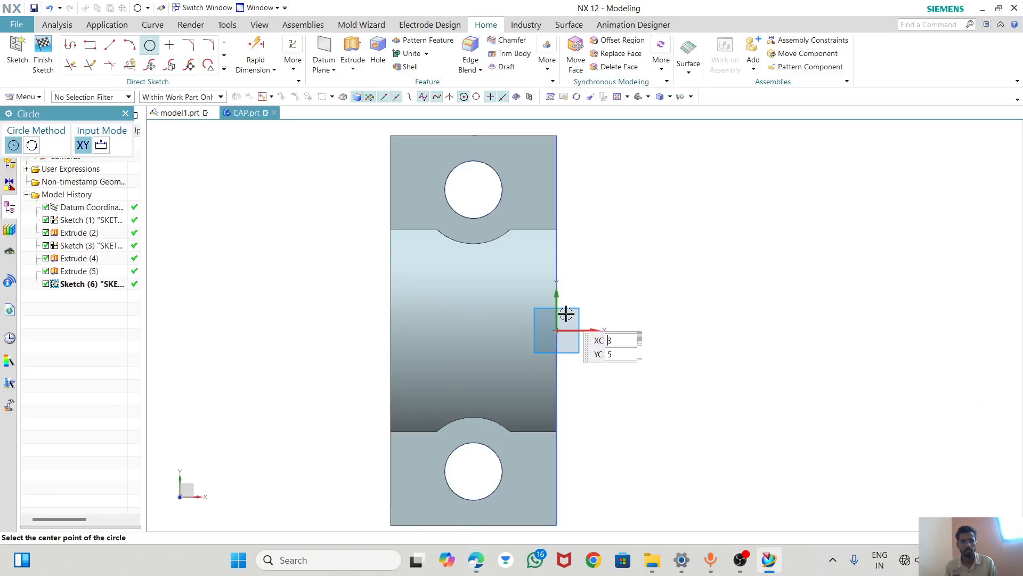
{"action": "left_click", "coordinate": [471, 328]}
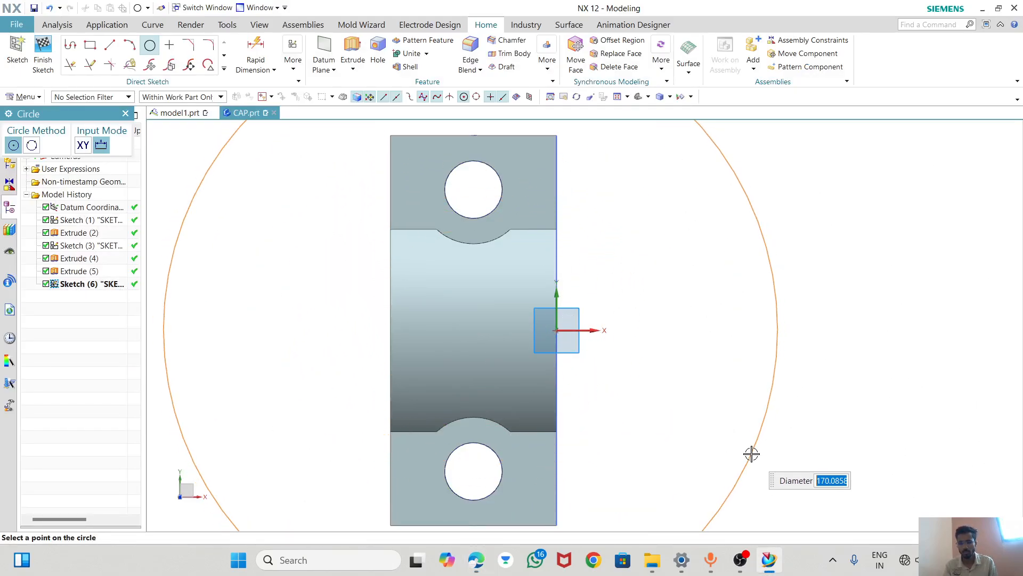
{"action": "type", "text": "54*2"}
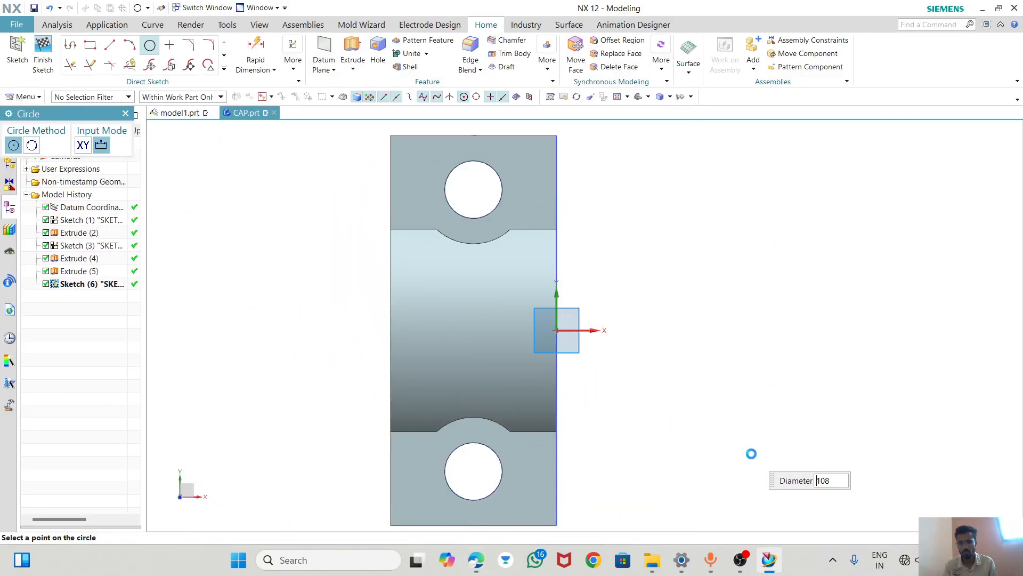
{"action": "key", "text": "Return"}
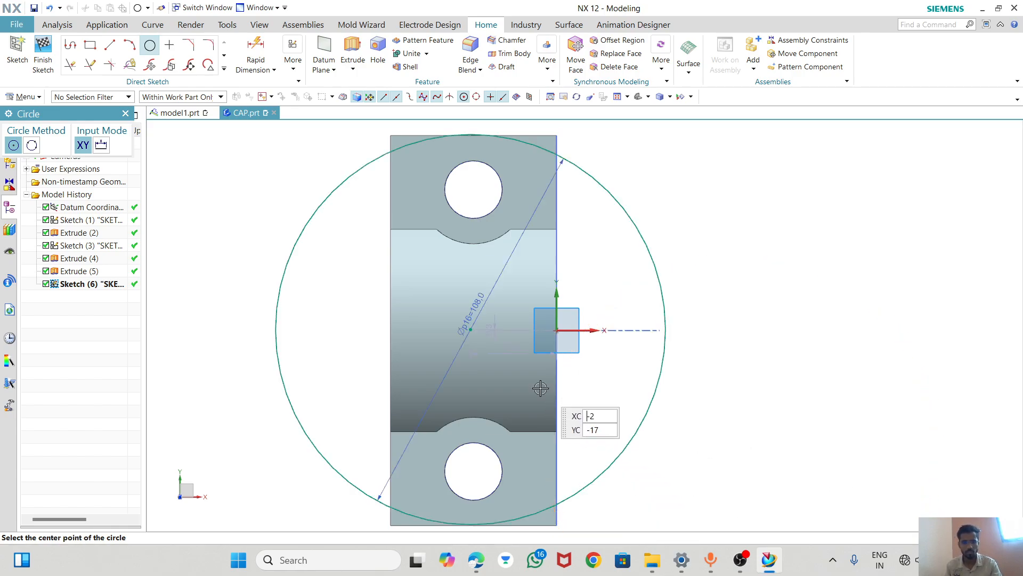
{"action": "left_click", "coordinate": [470, 329]}
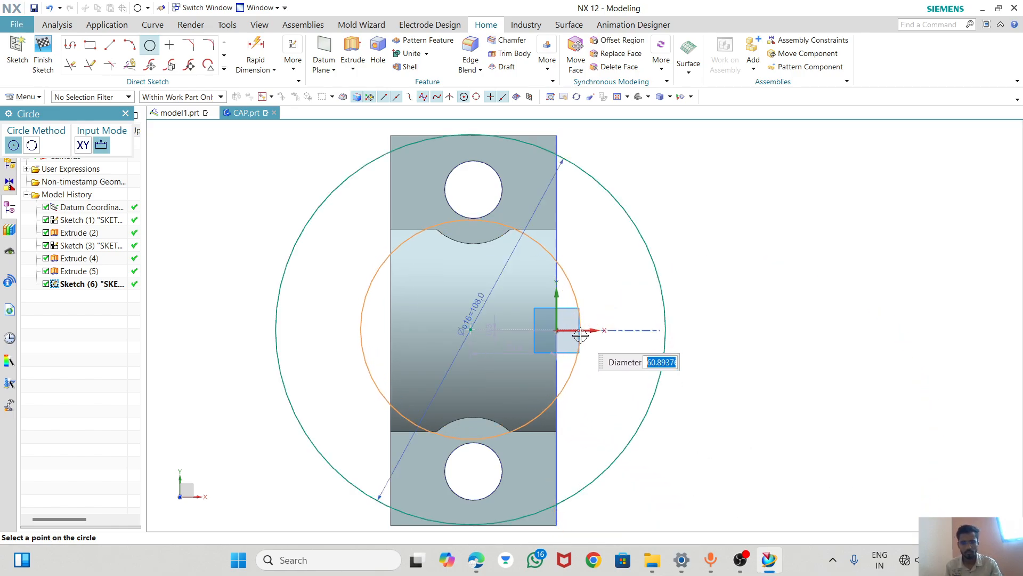
{"action": "key", "text": "Escape"}
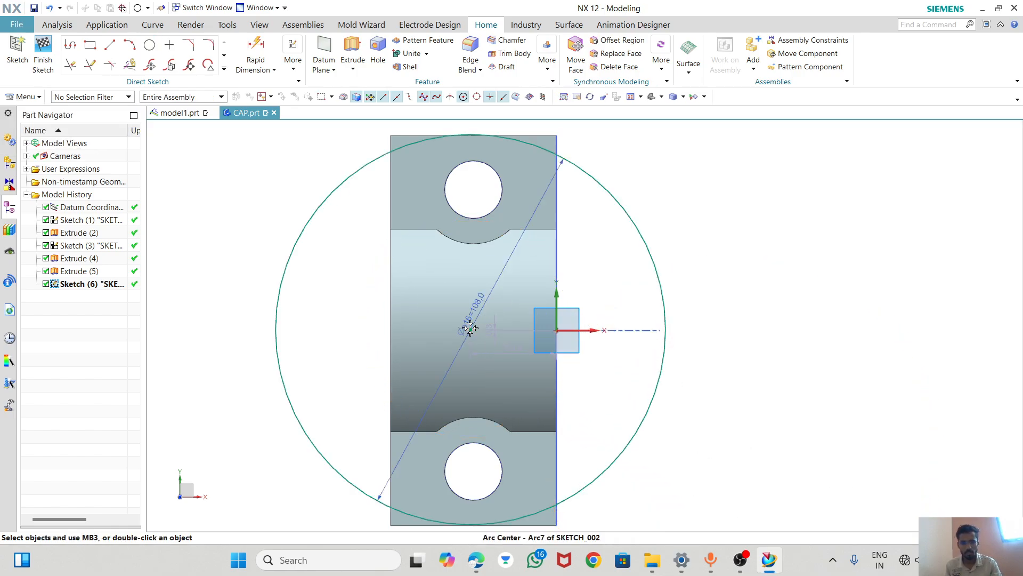
- Align the 108 mm circle's centre vertically with the midpoint of the upper flange's outer edge
{"action": "left_click", "coordinate": [470, 330]}
{"action": "left_click", "coordinate": [584, 331]}
{"action": "left_click", "coordinate": [607, 318]}
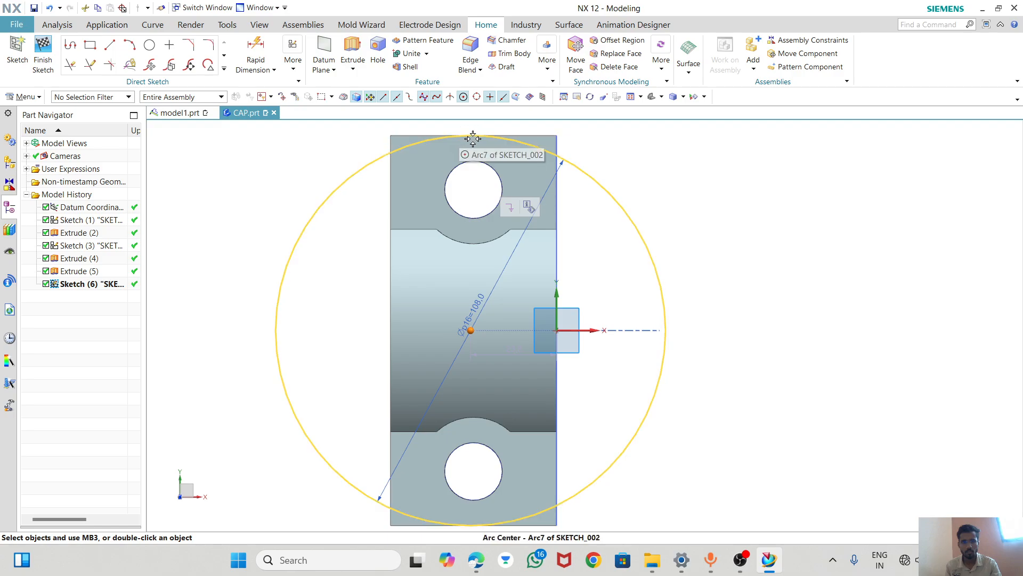
{"action": "left_click", "coordinate": [473, 135]}
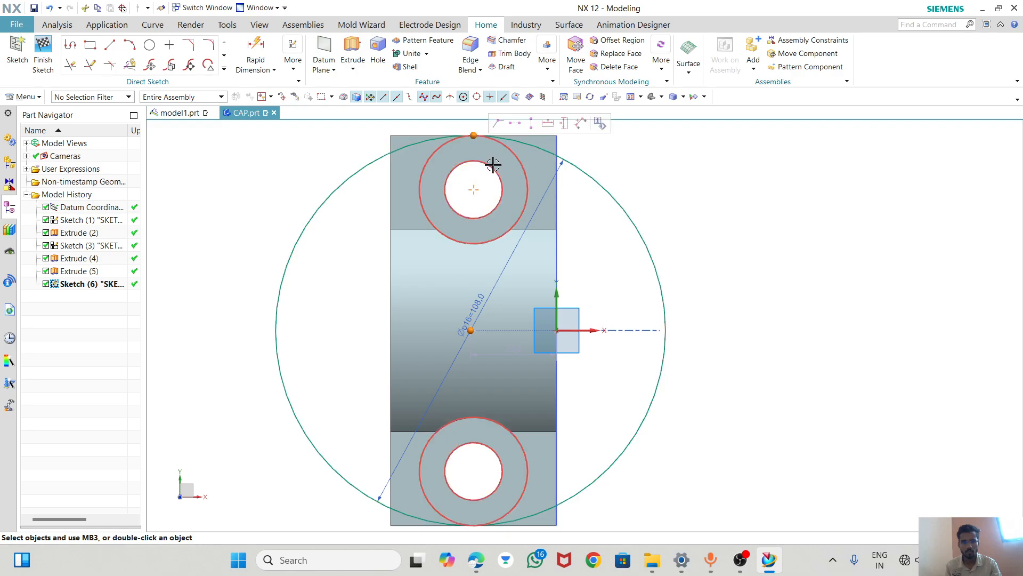
{"action": "left_click", "coordinate": [531, 126]}
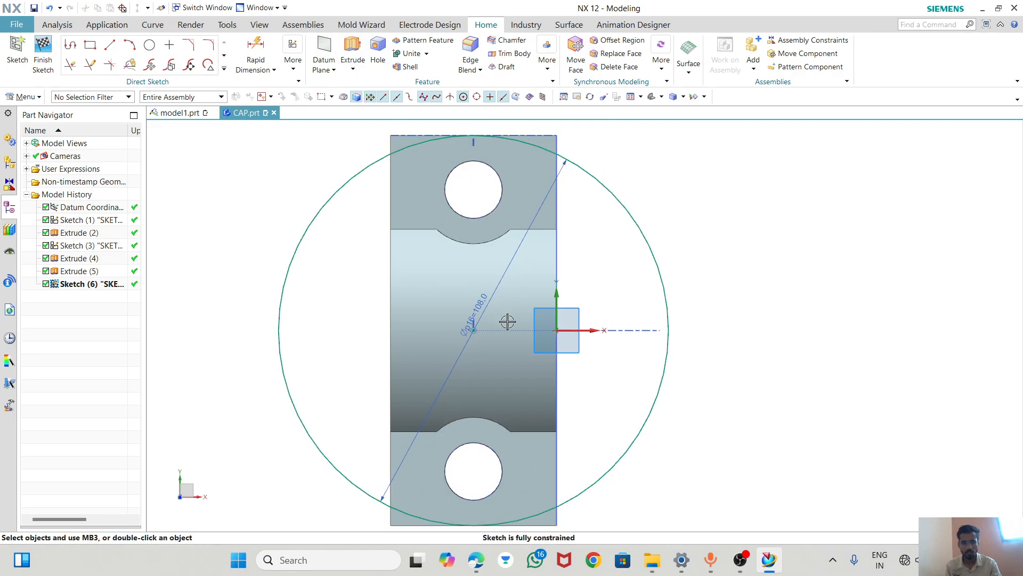
- Project the side edges of both flanges into the sketch, including the existing sketch lines along the datum side
{"action": "scroll", "coordinate": [508, 321], "scroll_direction": "down", "scroll_amount": 1}
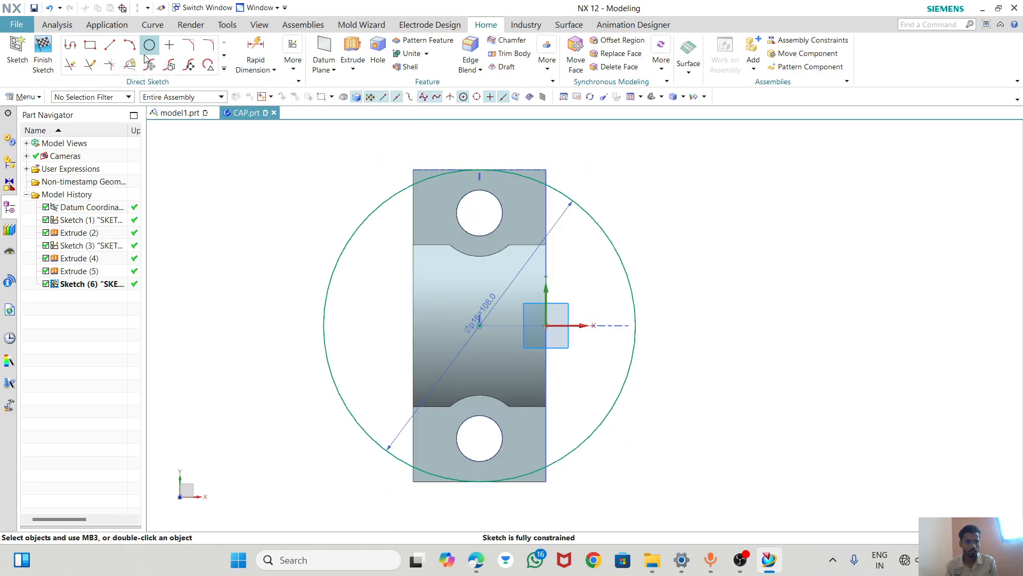
{"action": "left_click", "coordinate": [224, 68]}
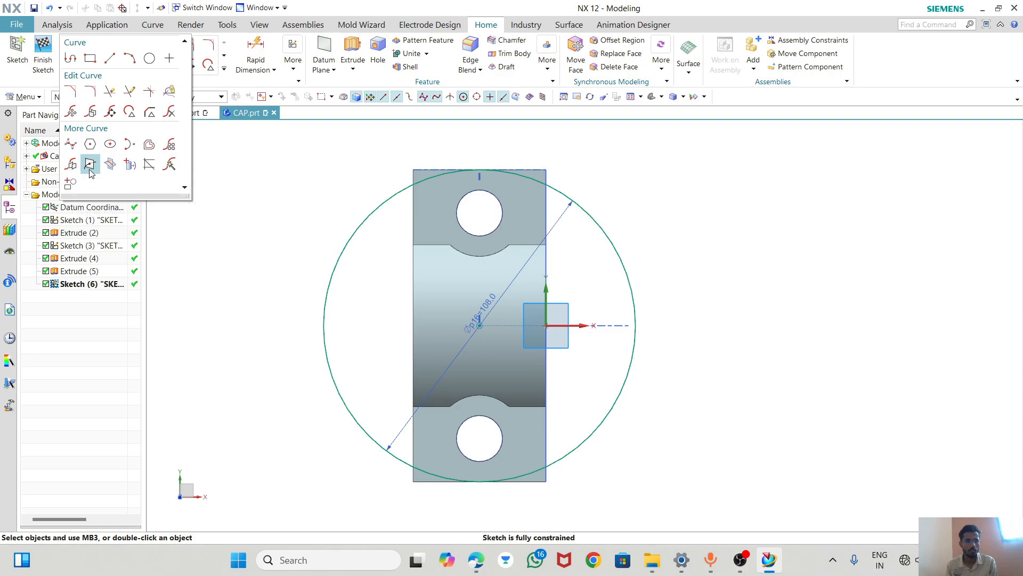
{"action": "left_click", "coordinate": [127, 170]}
{"action": "scroll", "coordinate": [427, 175], "scroll_direction": "up", "scroll_amount": 2}
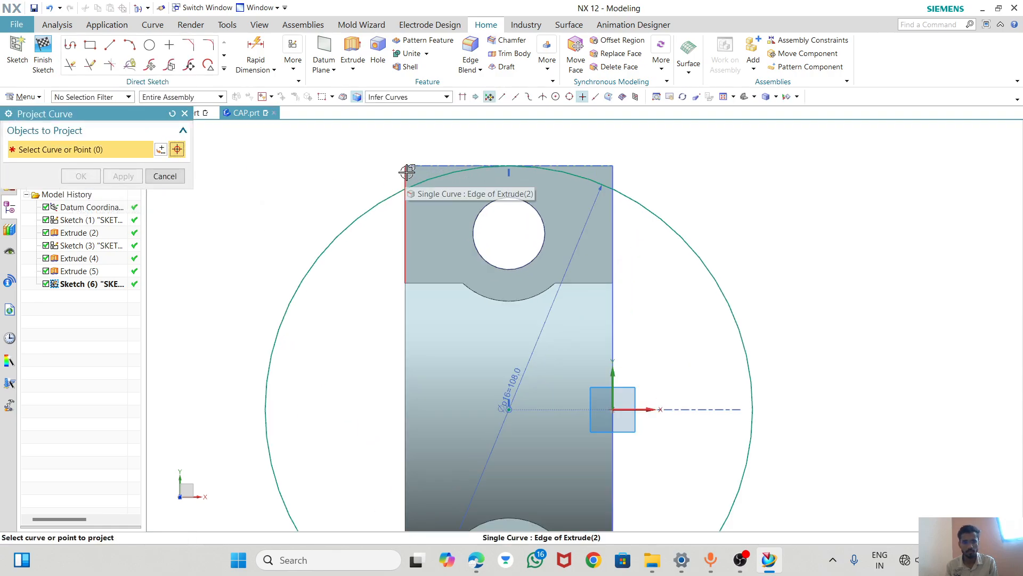
{"action": "left_click", "coordinate": [404, 175]}
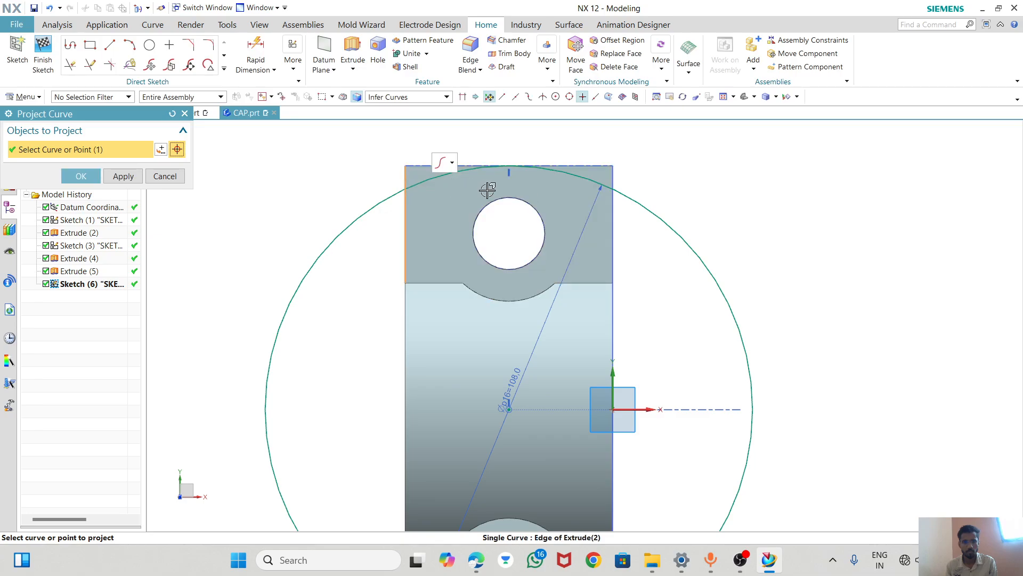
{"action": "left_click", "coordinate": [614, 181]}
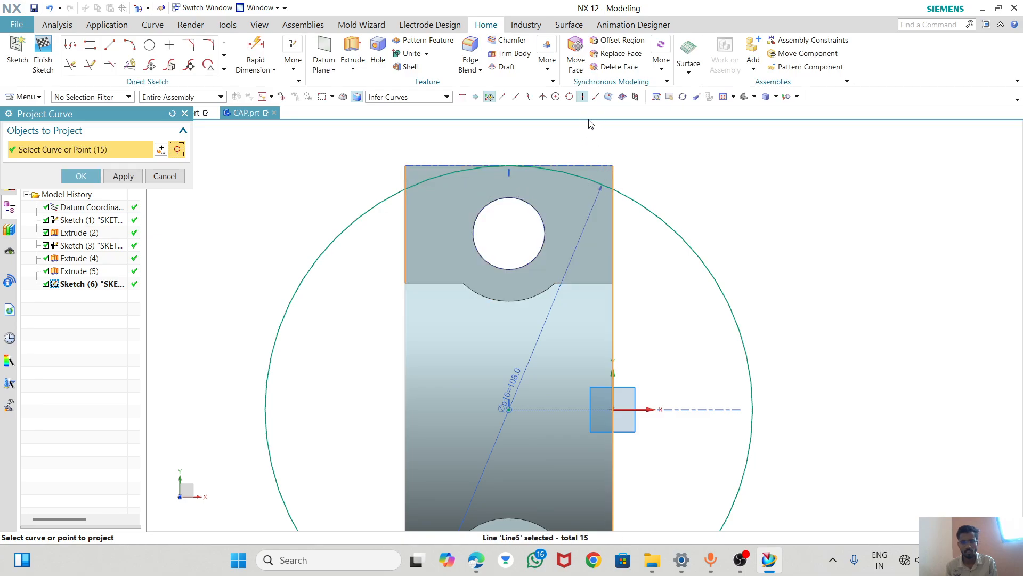
{"action": "scroll", "coordinate": [590, 123], "scroll_direction": "down", "scroll_amount": 4}
{"action": "scroll", "coordinate": [503, 347], "scroll_direction": "up", "scroll_amount": 3}
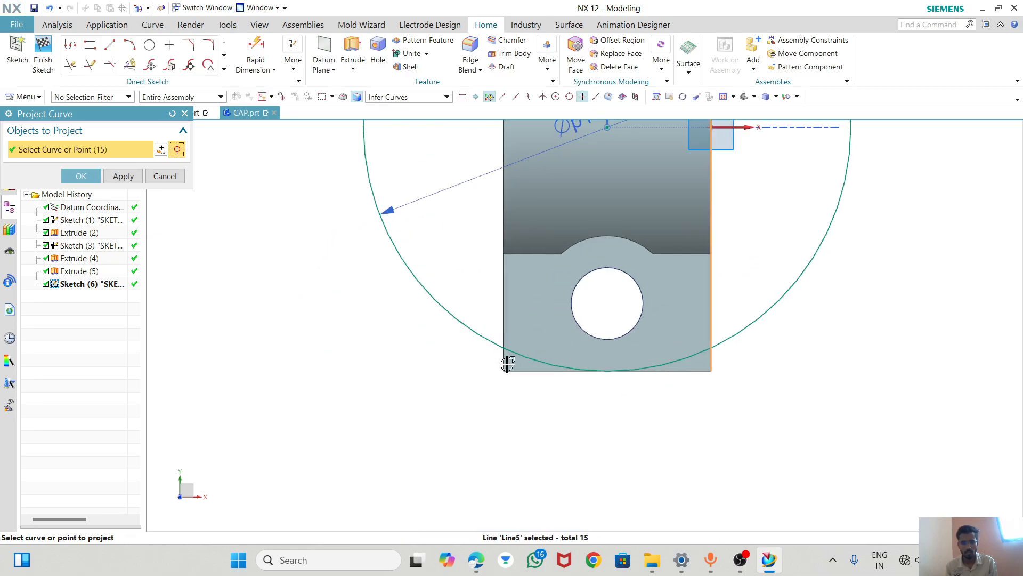
{"action": "left_click", "coordinate": [503, 315]}
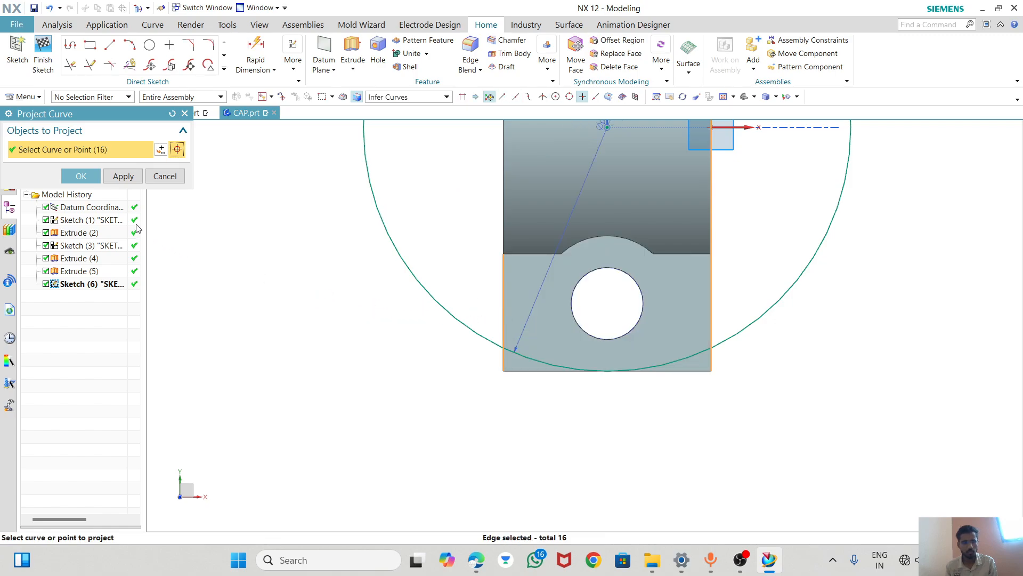
{"action": "left_click", "coordinate": [93, 182]}
{"action": "scroll", "coordinate": [539, 366], "scroll_direction": "down", "scroll_amount": 3}
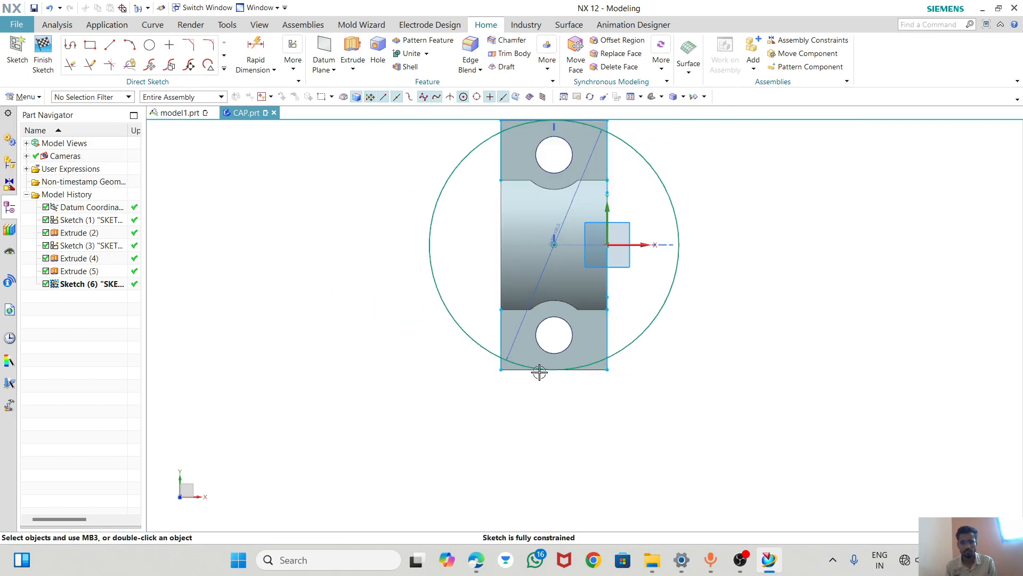
{"action": "scroll", "coordinate": [499, 369], "scroll_direction": "up", "scroll_amount": 5}
{"action": "scroll", "coordinate": [500, 368], "scroll_direction": "up", "scroll_amount": 1}
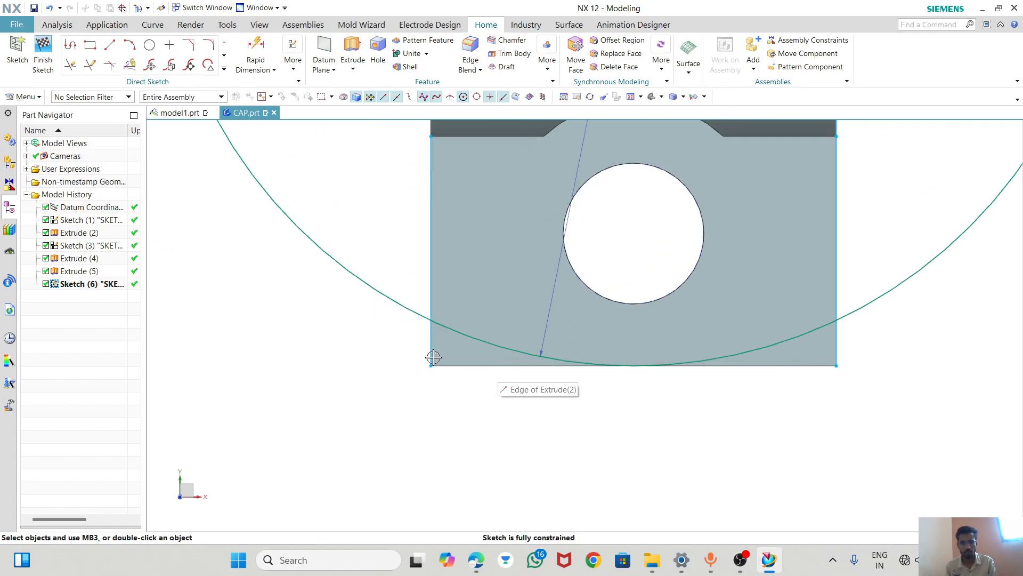
{"action": "left_click", "coordinate": [111, 46]}
{"action": "left_click", "coordinate": [432, 363]}
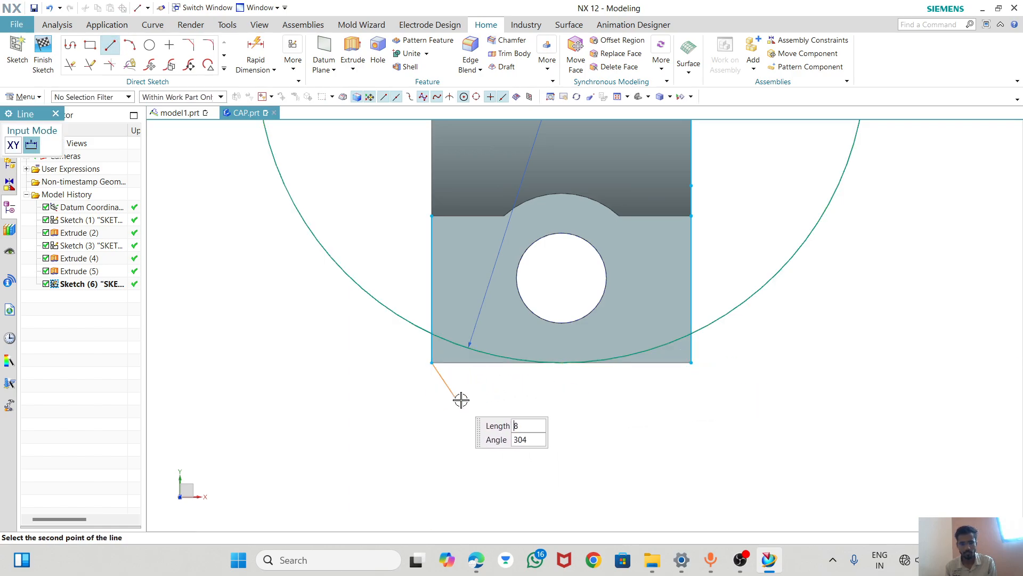
{"action": "key", "text": "Escape"}
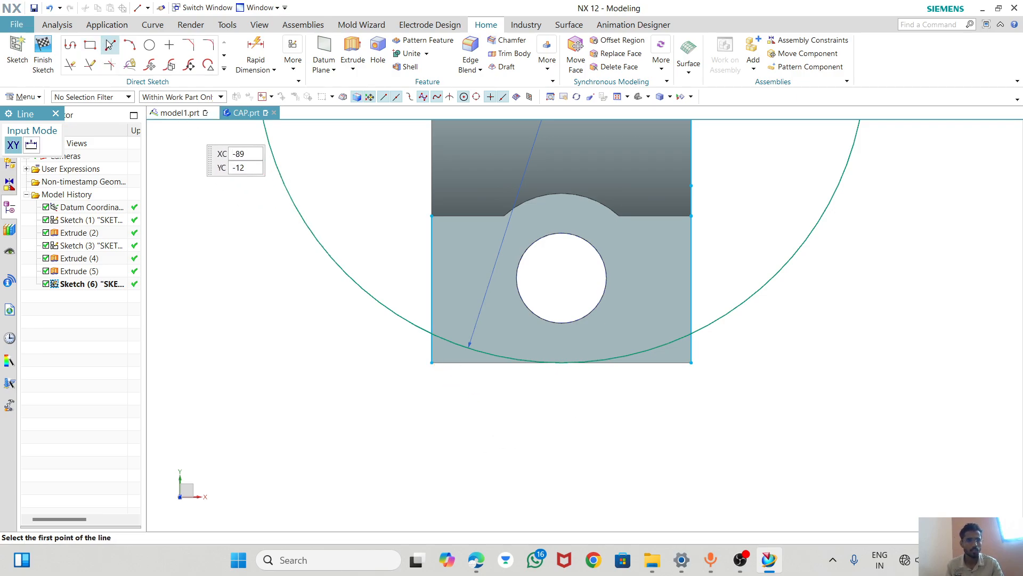
{"action": "key", "text": "Escape"}
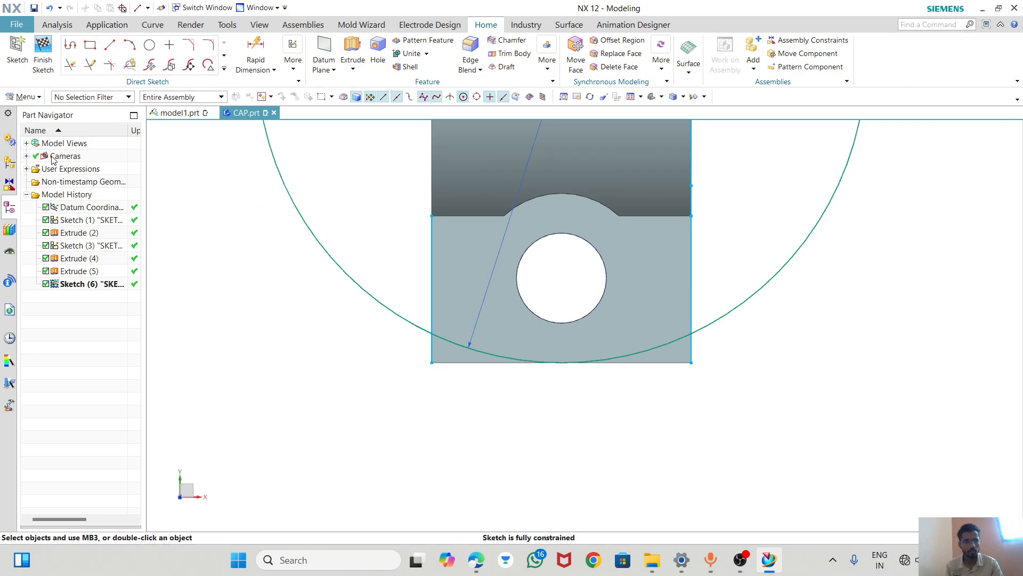
- Sketch a horizontal line about 64.5 mm long, about 7 mm below the lower flange, overhanging both sides
{"action": "left_click", "coordinate": [111, 46]}
{"action": "left_click", "coordinate": [384, 402]}
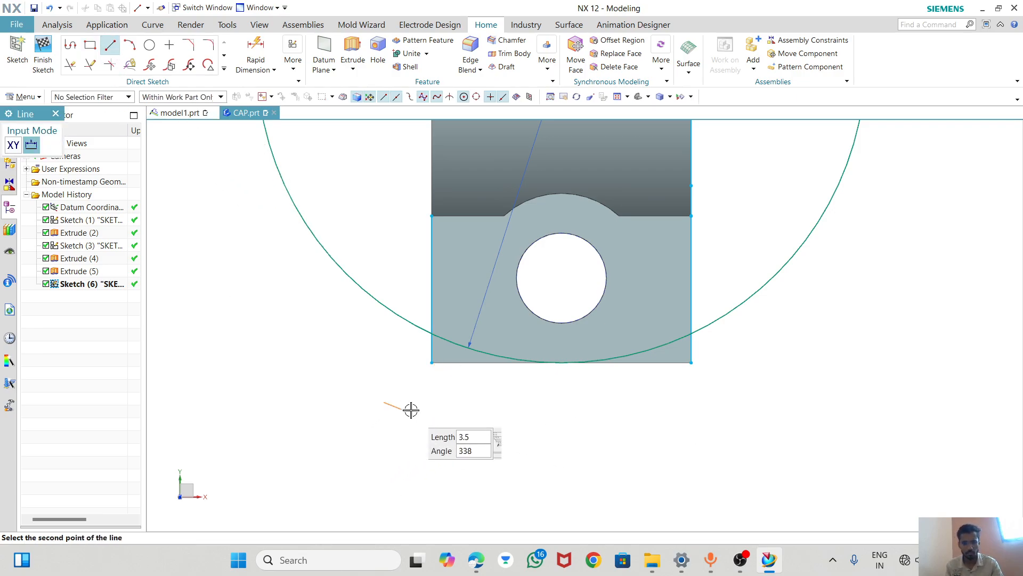
{"action": "left_click", "coordinate": [748, 400]}
{"action": "key", "text": "Escape"}
{"action": "scroll", "coordinate": [695, 493], "scroll_direction": "down", "scroll_amount": 2}
{"action": "scroll", "coordinate": [632, 352], "scroll_direction": "down", "scroll_amount": 2}
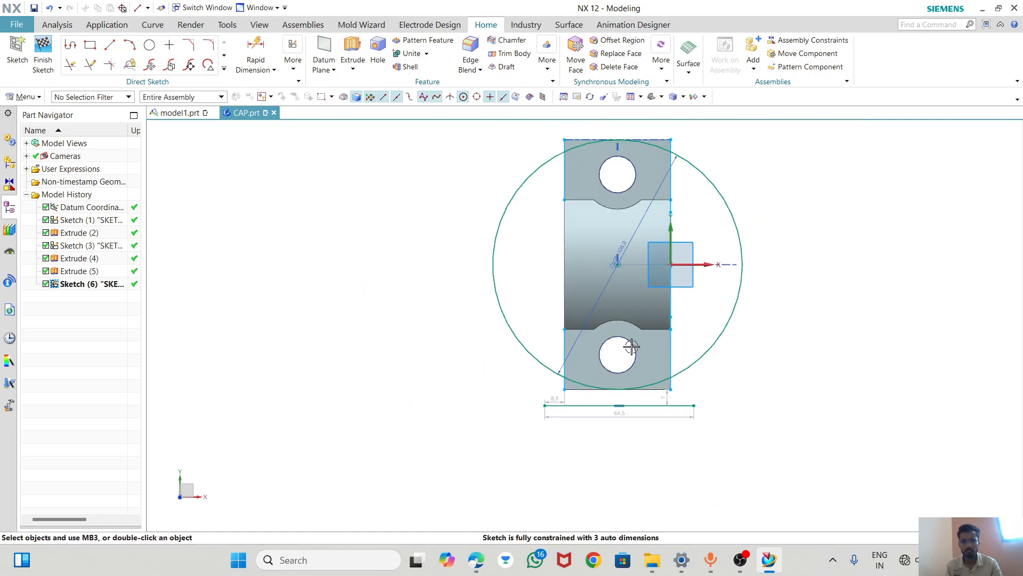
- Sketch a horizontal line about 60 mm long, about 6.5 mm above the upper flange, overhanging both sides
{"action": "scroll", "coordinate": [583, 158], "scroll_direction": "up", "scroll_amount": 4}
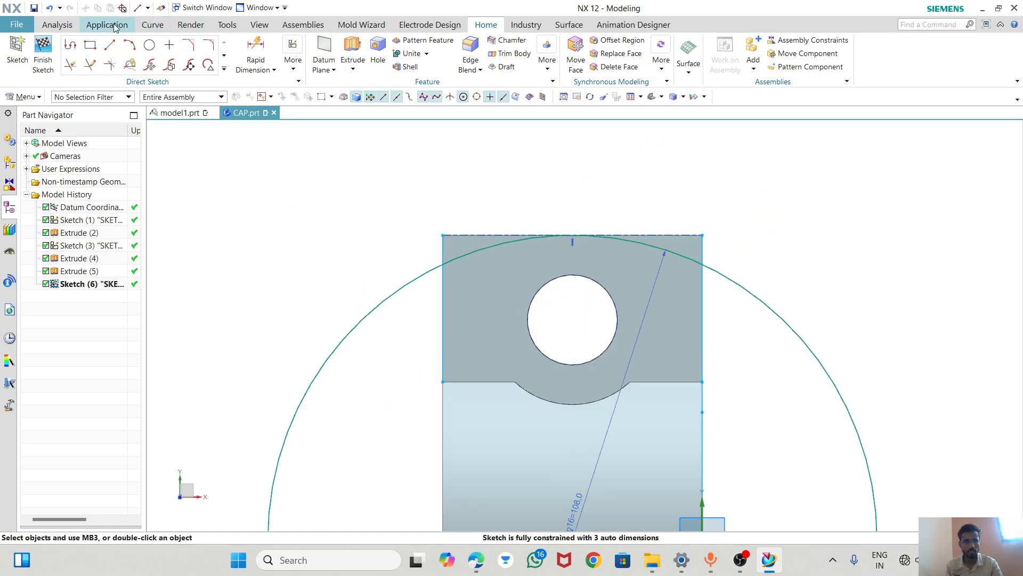
{"action": "left_click", "coordinate": [111, 45]}
{"action": "left_click", "coordinate": [423, 198]}
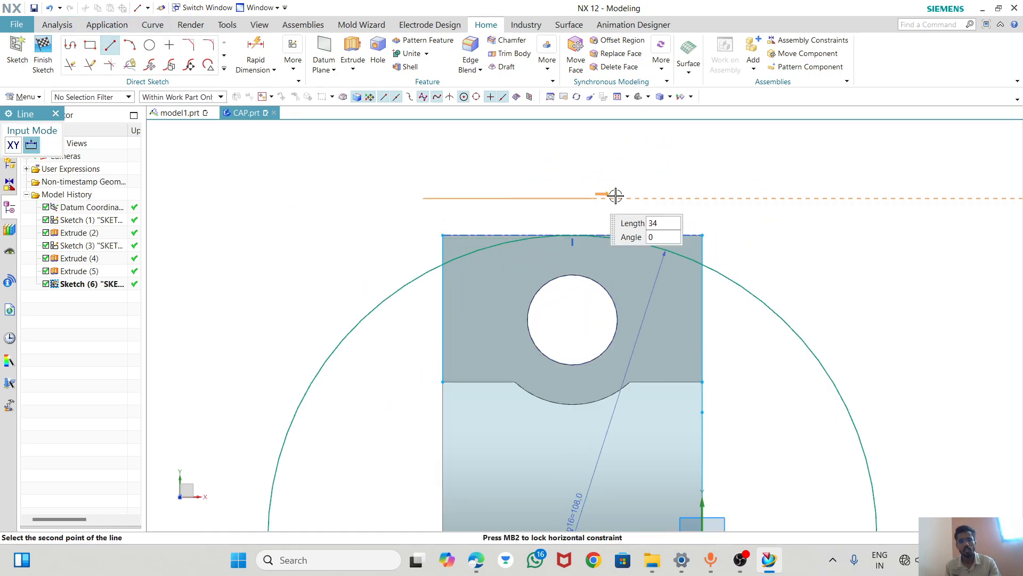
{"action": "left_click", "coordinate": [762, 198]}
{"action": "key", "text": "Escape"}
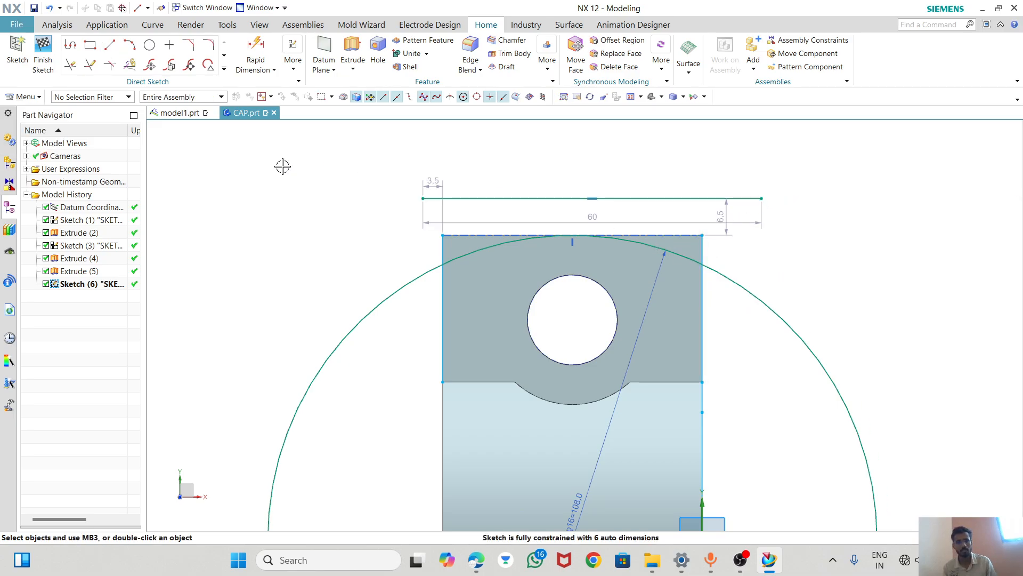
- Extend both projected side lines of the upper flange to the horizontal line above it, accepting the loss of associativity
{"action": "left_click", "coordinate": [90, 64]}
{"action": "scroll", "coordinate": [424, 243], "scroll_direction": "up", "scroll_amount": 2}
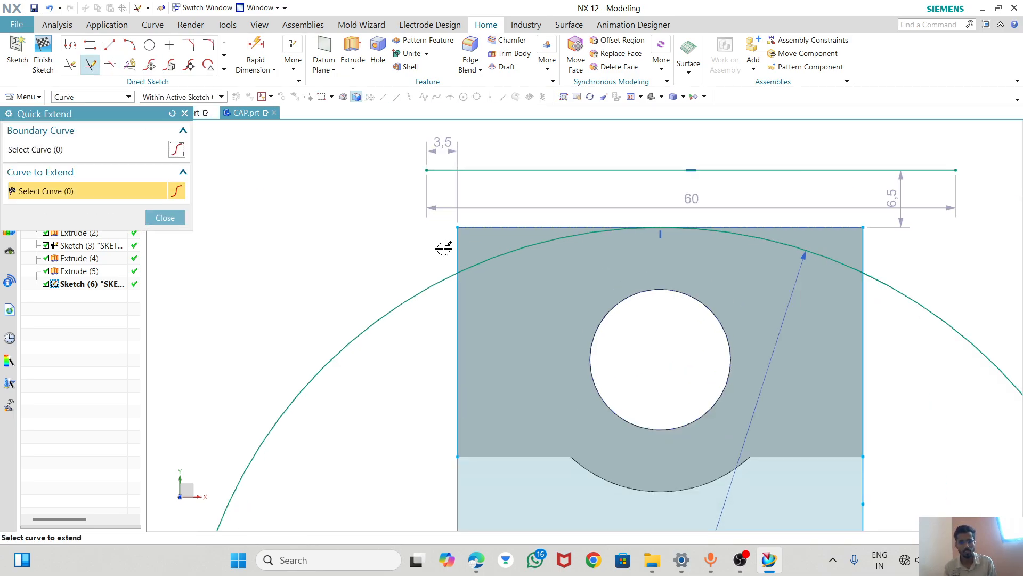
{"action": "left_click", "coordinate": [454, 245]}
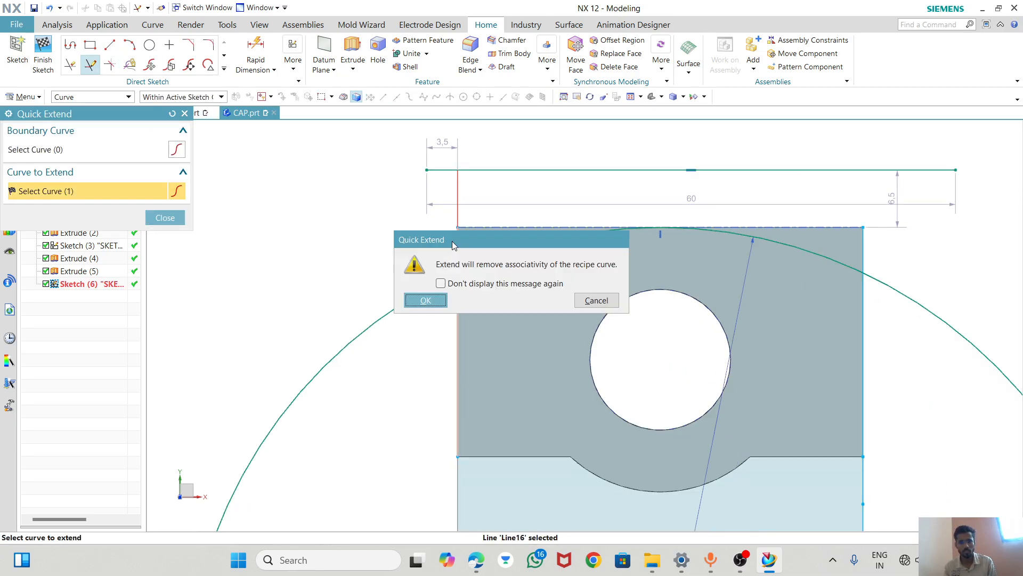
{"action": "left_click", "coordinate": [426, 301]}
{"action": "scroll", "coordinate": [439, 226], "scroll_direction": "down", "scroll_amount": 3}
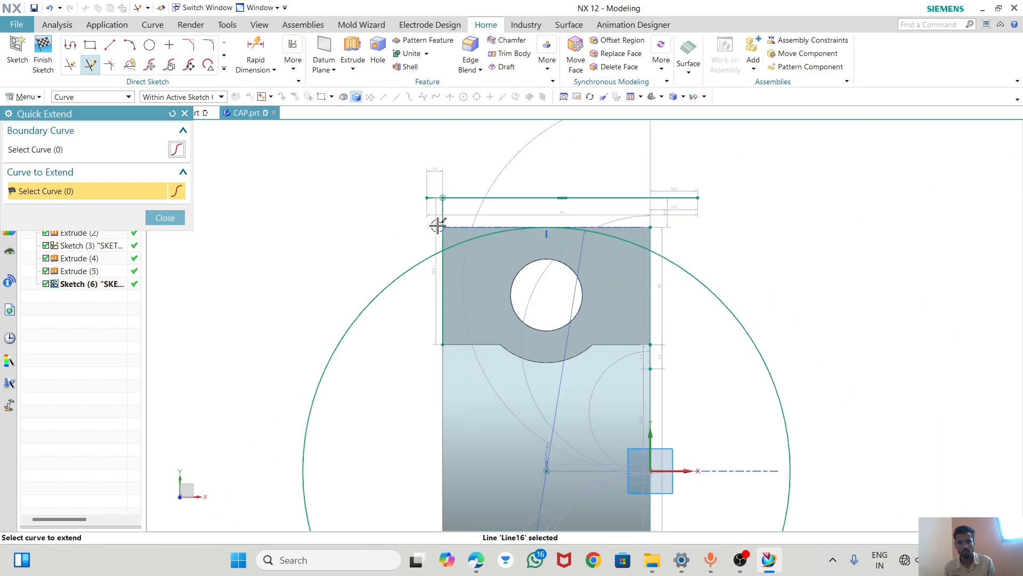
{"action": "scroll", "coordinate": [651, 235], "scroll_direction": "up", "scroll_amount": 2}
{"action": "left_click", "coordinate": [651, 206]}
- Extend both projected side lines of the lower flange down to the horizontal line below it
{"action": "scroll", "coordinate": [592, 168], "scroll_direction": "down", "scroll_amount": 1}
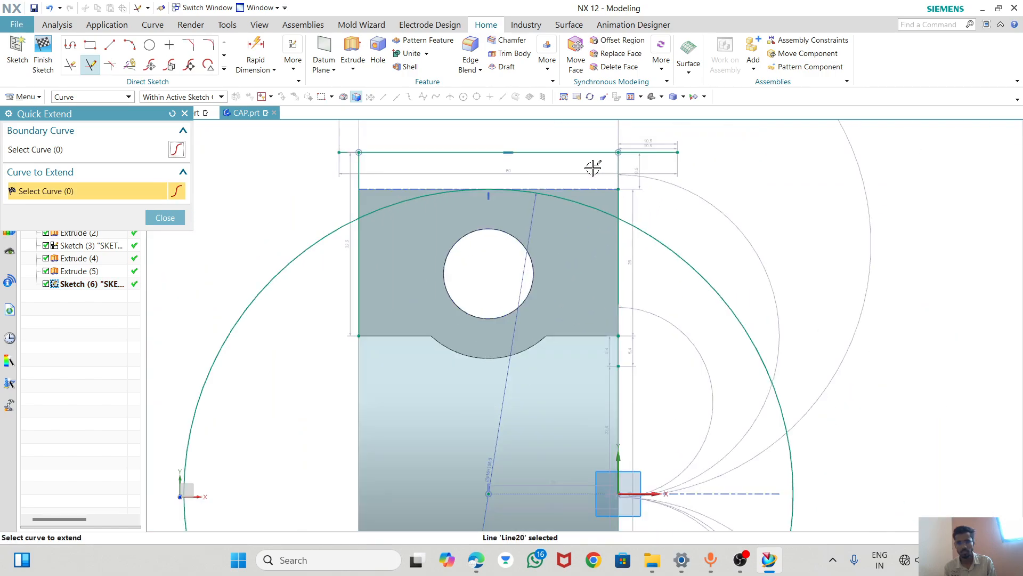
{"action": "scroll", "coordinate": [604, 243], "scroll_direction": "down", "scroll_amount": 3}
{"action": "scroll", "coordinate": [525, 417], "scroll_direction": "up", "scroll_amount": 5}
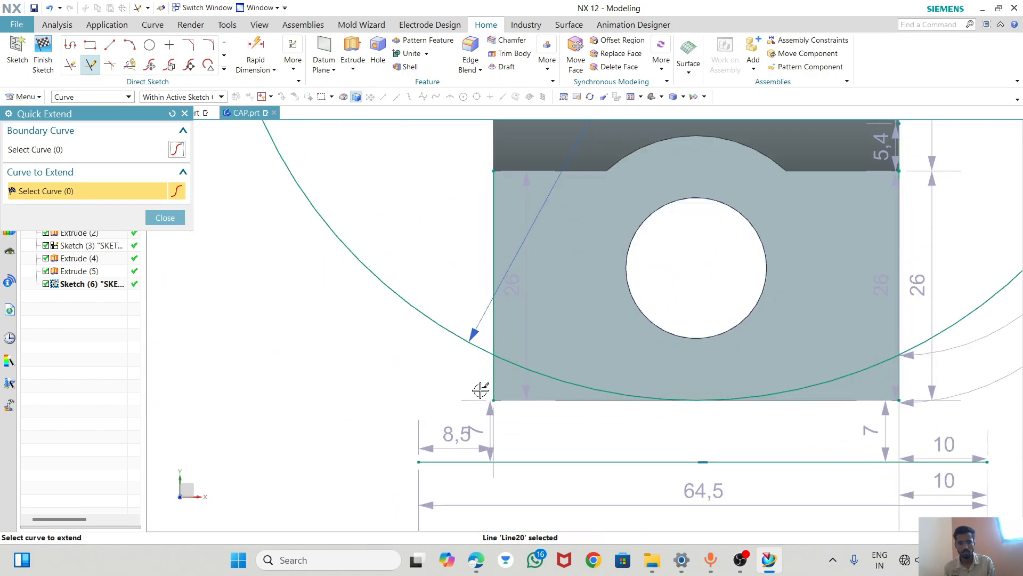
{"action": "left_click", "coordinate": [493, 388]}
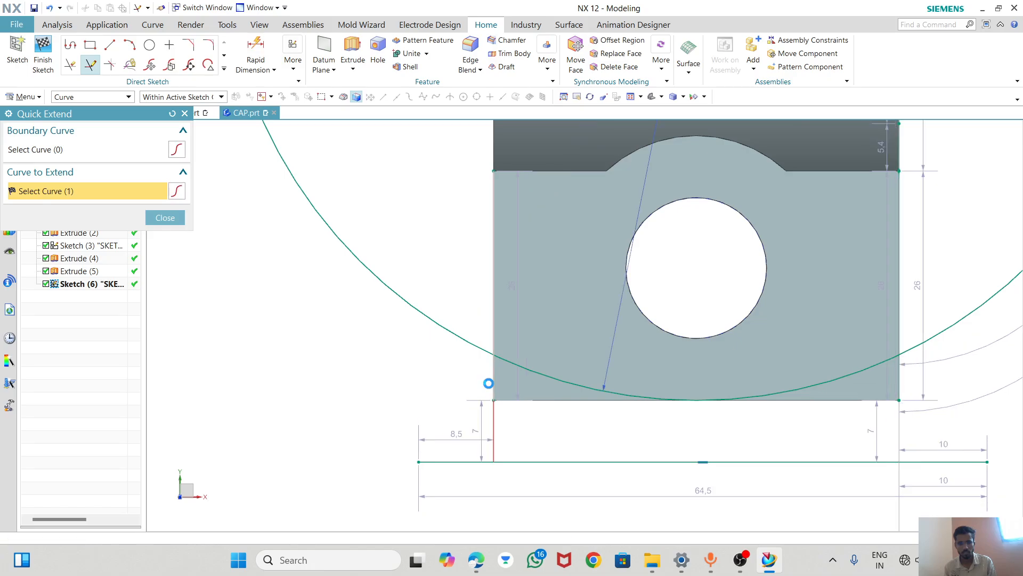
{"action": "left_click", "coordinate": [901, 373]}
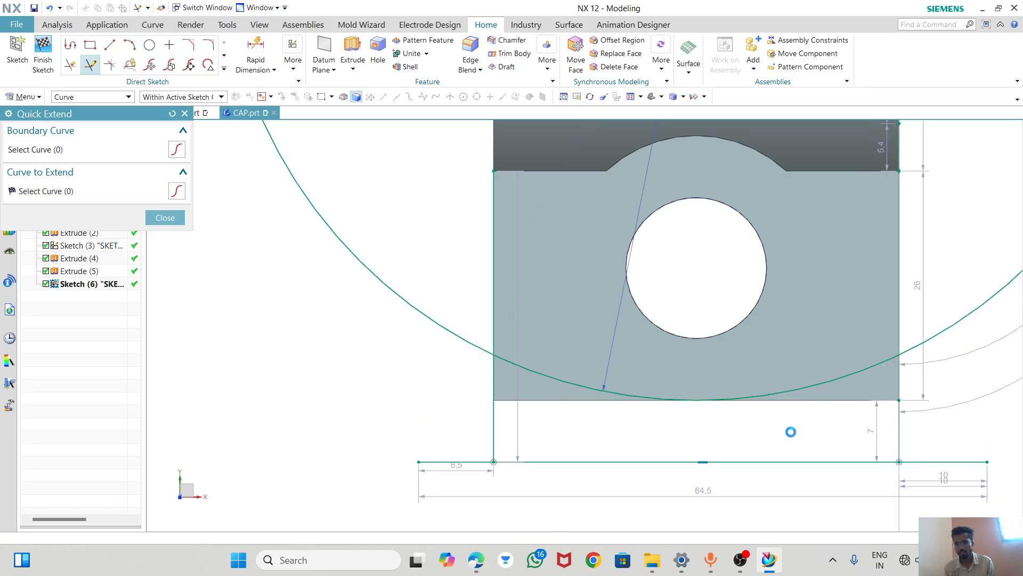
- Trim the overhanging ends of the lower horizontal line and the circle's arcs outside the lower flange's side lines
{"action": "left_click", "coordinate": [165, 219]}
{"action": "left_click", "coordinate": [71, 65]}
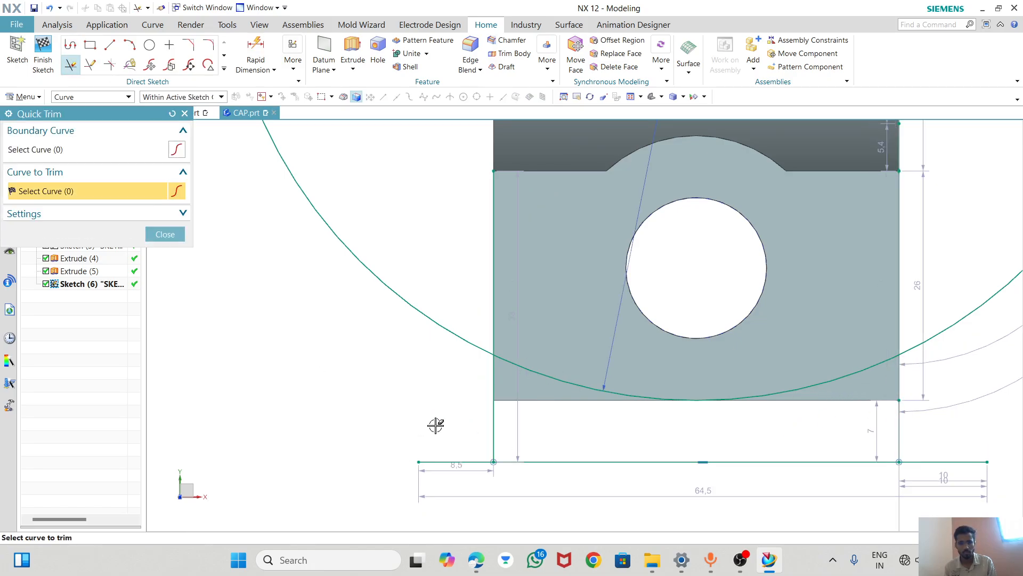
{"action": "left_click", "coordinate": [464, 462]}
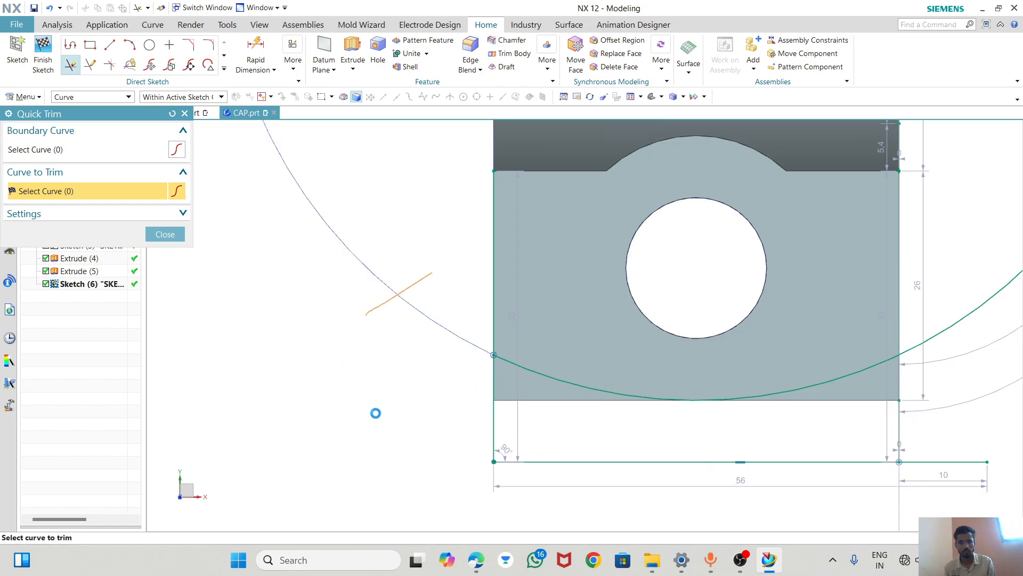
{"action": "scroll", "coordinate": [377, 412], "scroll_direction": "down", "scroll_amount": 2}
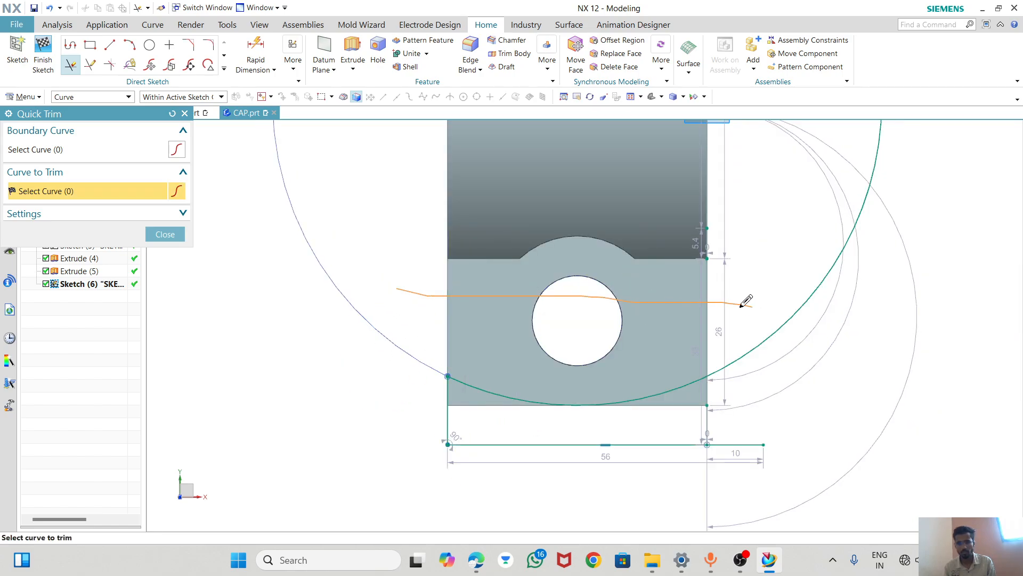
{"action": "mouse_move", "coordinate": [746, 302]}
{"action": "left_mouse_down"}
{"action": "mouse_move", "coordinate": [806, 299]}
{"action": "mouse_move", "coordinate": [781, 258]}
{"action": "mouse_move", "coordinate": [772, 392]}
{"action": "left_mouse_up"}
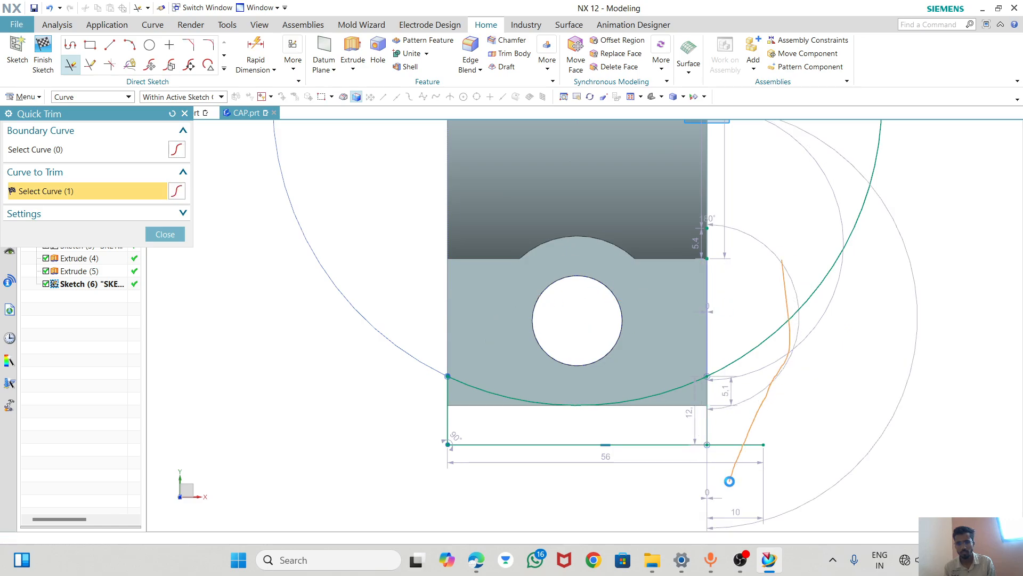
{"action": "scroll", "coordinate": [718, 497], "scroll_direction": "down", "scroll_amount": 4}
{"action": "scroll", "coordinate": [725, 323], "scroll_direction": "up", "scroll_amount": 4}
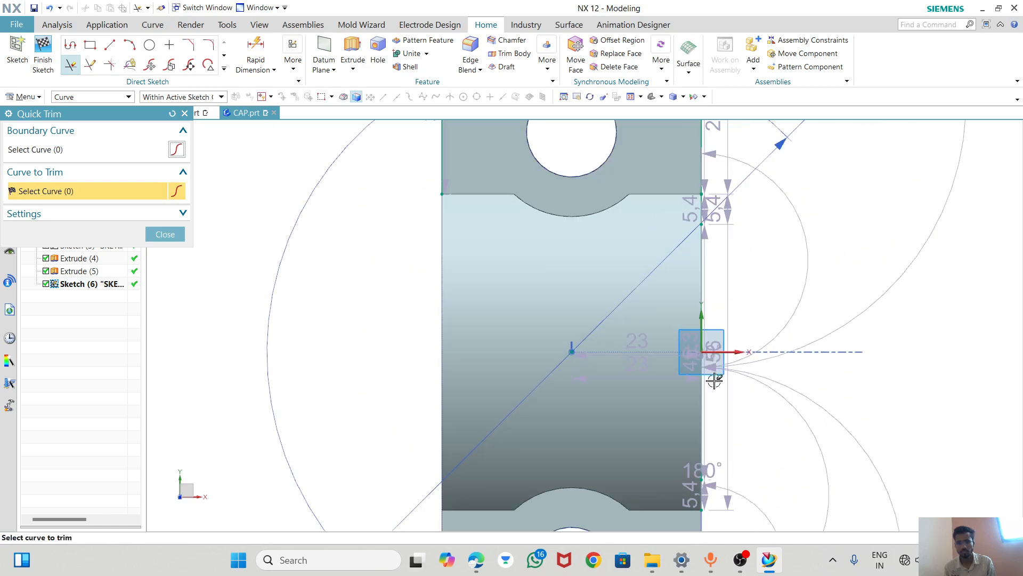
- Trim the upper flange's projected side lines below the points where the arc meets them
{"action": "mouse_move", "coordinate": [715, 380]}
{"action": "left_mouse_down"}
{"action": "mouse_move", "coordinate": [635, 369]}
{"action": "mouse_move", "coordinate": [546, 314]}
{"action": "left_mouse_up"}
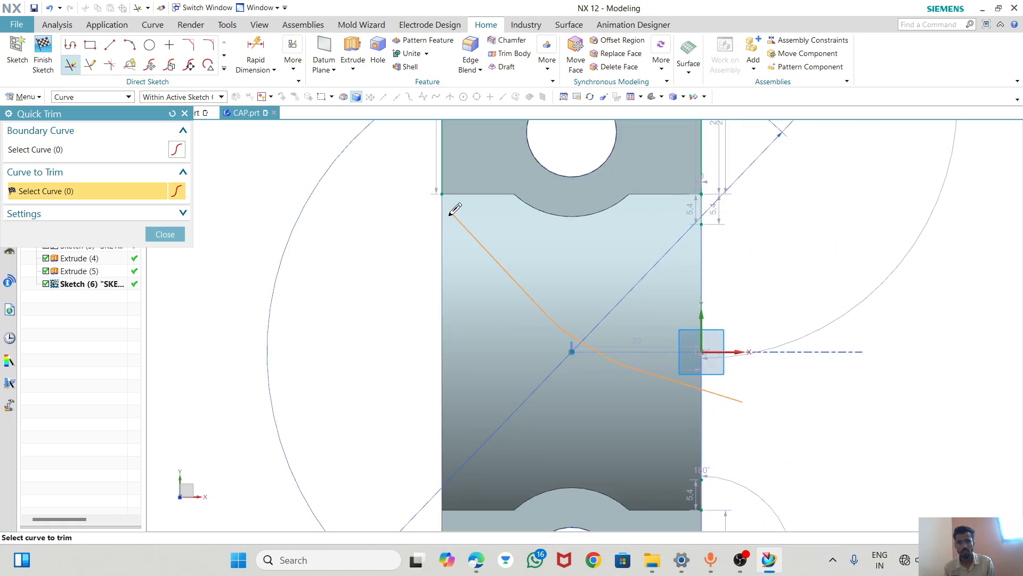
{"action": "mouse_move", "coordinate": [483, 175]}
{"action": "left_mouse_down"}
{"action": "mouse_move", "coordinate": [605, 210]}
{"action": "mouse_move", "coordinate": [730, 207]}
{"action": "left_mouse_up"}
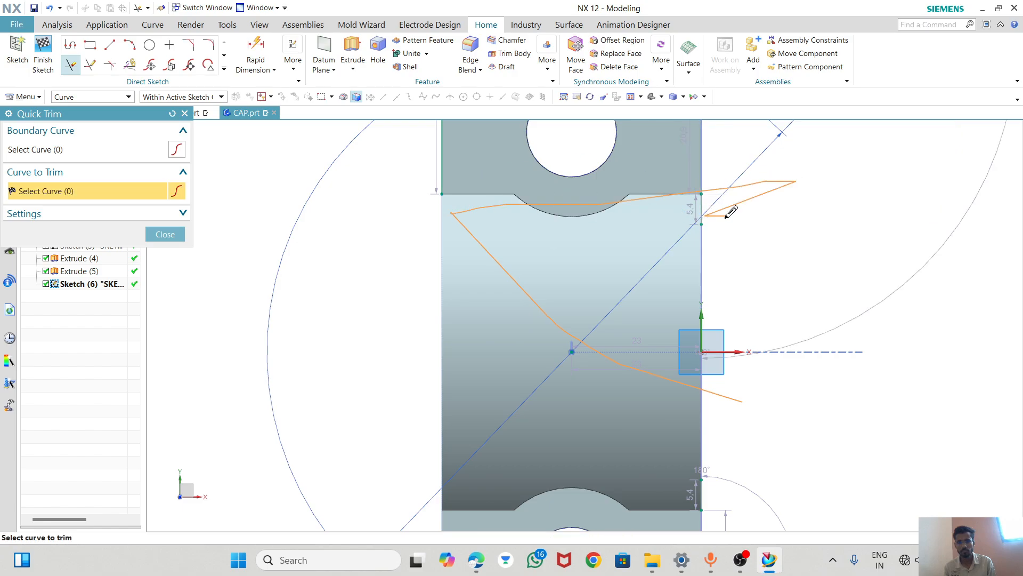
{"action": "scroll", "coordinate": [522, 346], "scroll_direction": "down", "scroll_amount": 3}
{"action": "scroll", "coordinate": [489, 211], "scroll_direction": "up", "scroll_amount": 3}
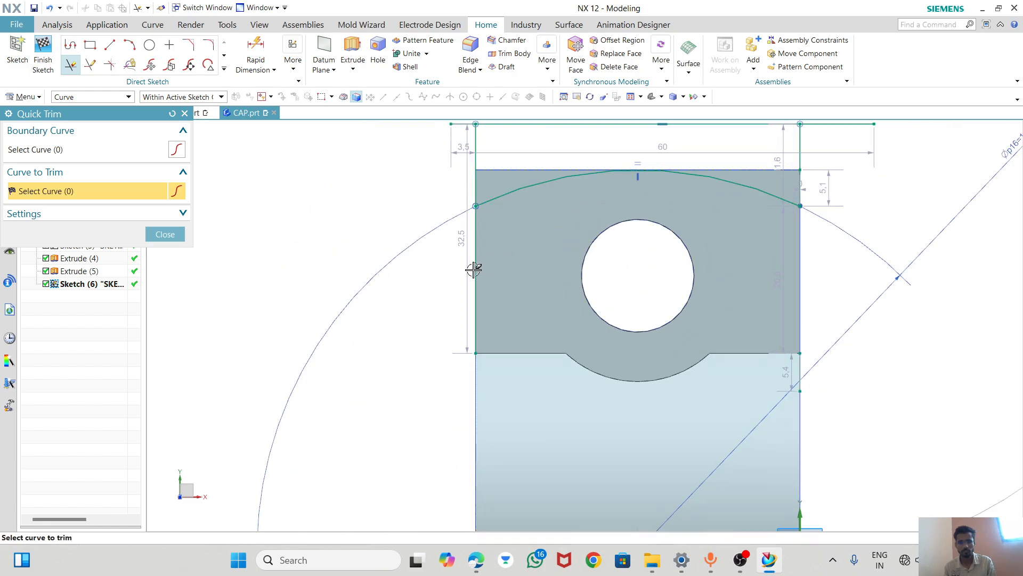
{"action": "left_click", "coordinate": [453, 278]}
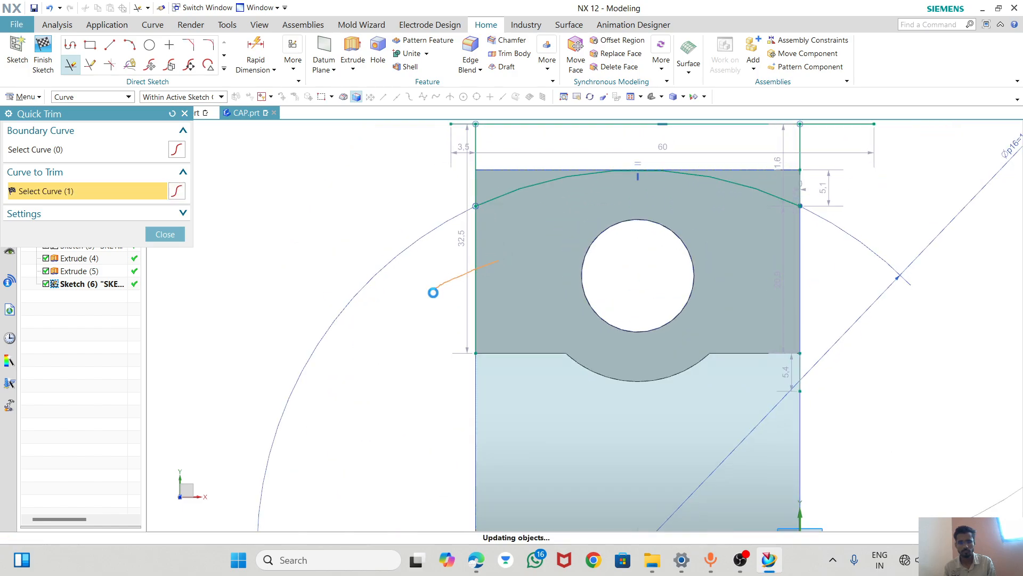
- Trim both overhanging ends of the horizontal line above the upper flange back to the side lines
{"action": "left_click", "coordinate": [452, 123]}
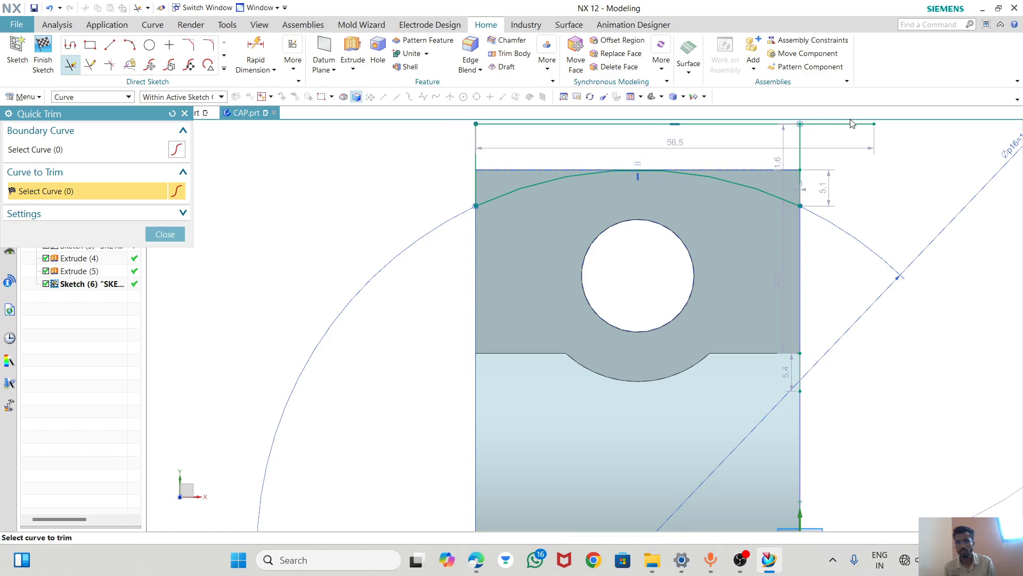
{"action": "scroll", "coordinate": [797, 205], "scroll_direction": "down", "scroll_amount": 1}
{"action": "scroll", "coordinate": [826, 150], "scroll_direction": "up", "scroll_amount": 3}
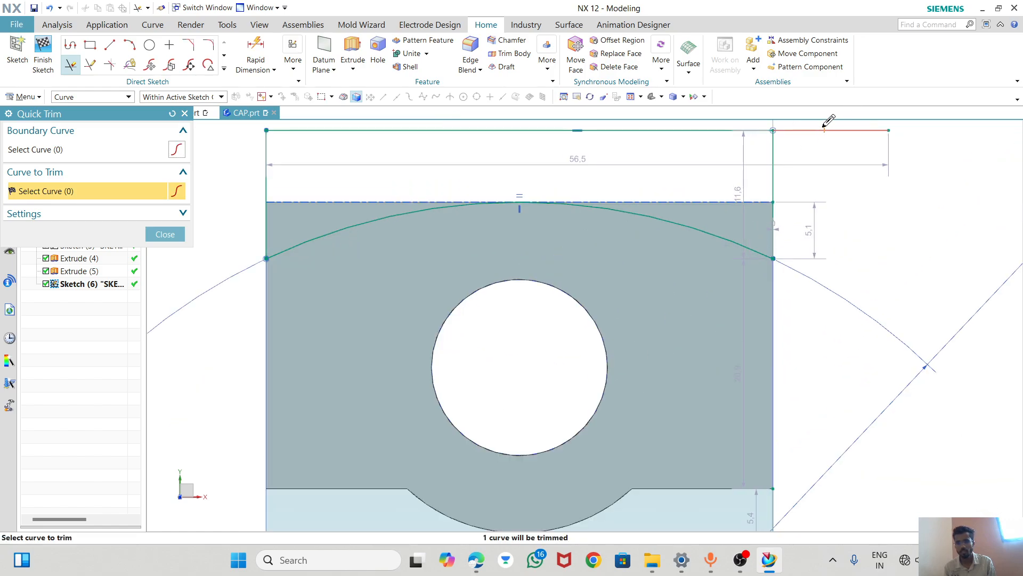
{"action": "left_click", "coordinate": [825, 129]}
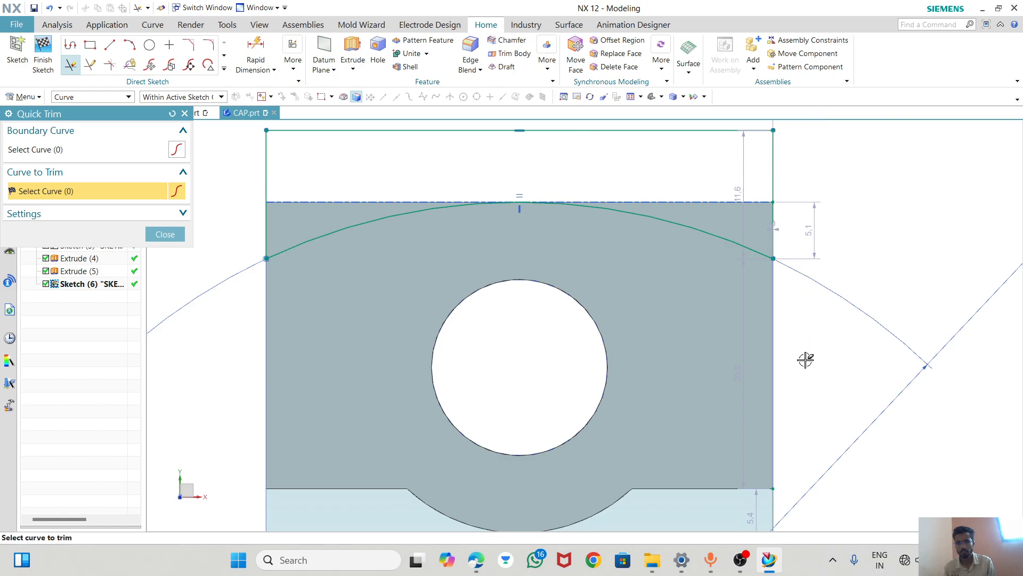
{"action": "scroll", "coordinate": [758, 342], "scroll_direction": "down", "scroll_amount": 2}
{"action": "scroll", "coordinate": [768, 457], "scroll_direction": "up", "scroll_amount": 4}
{"action": "scroll", "coordinate": [648, 397], "scroll_direction": "down", "scroll_amount": 2}
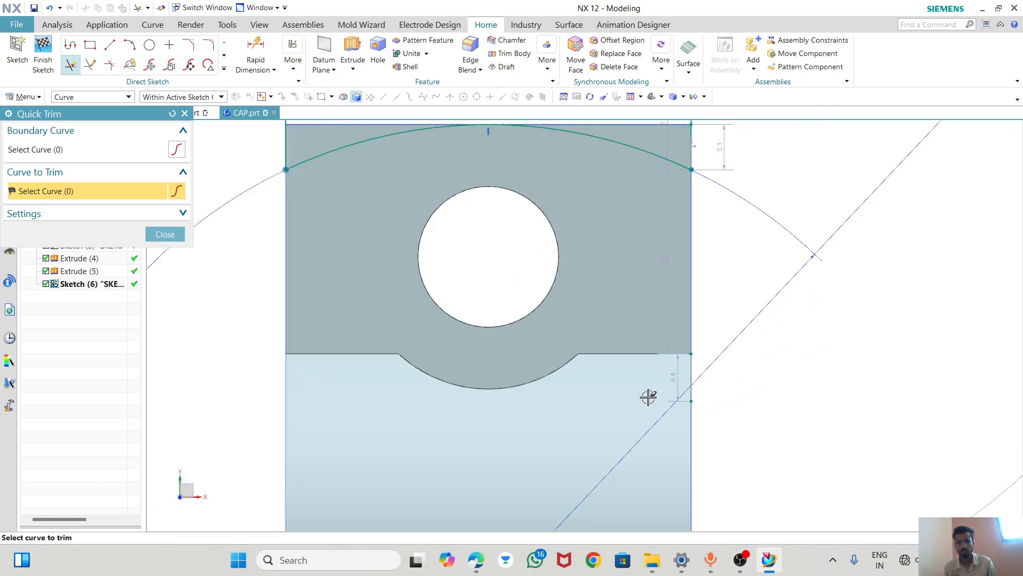
{"action": "key", "text": "Escape"}
{"action": "scroll", "coordinate": [650, 395], "scroll_direction": "down", "scroll_amount": 3}
{"action": "scroll", "coordinate": [661, 384], "scroll_direction": "up", "scroll_amount": 1}
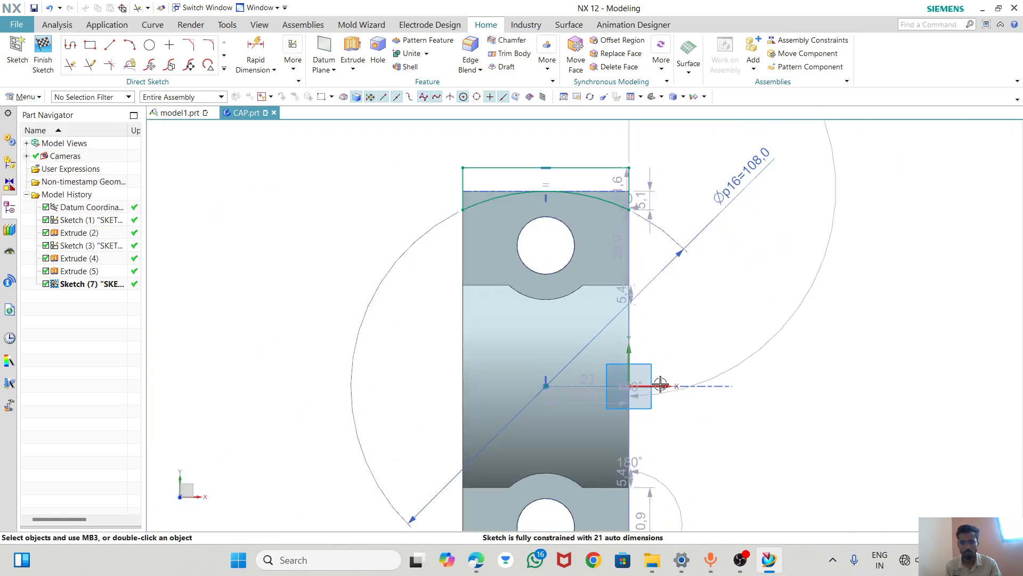
{"action": "scroll", "coordinate": [661, 384], "scroll_direction": "up", "scroll_amount": 2}
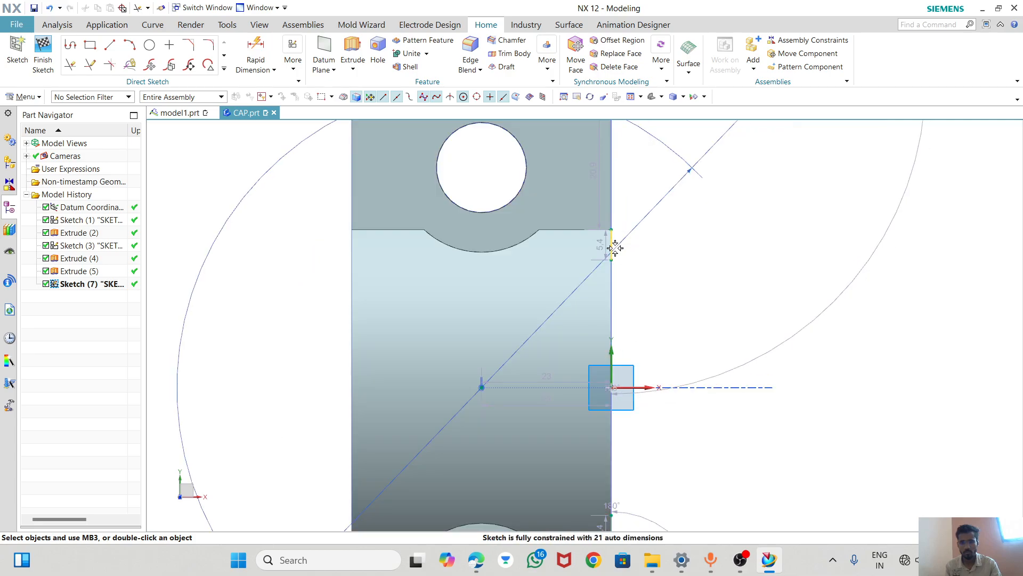
{"action": "left_click", "coordinate": [611, 245]}
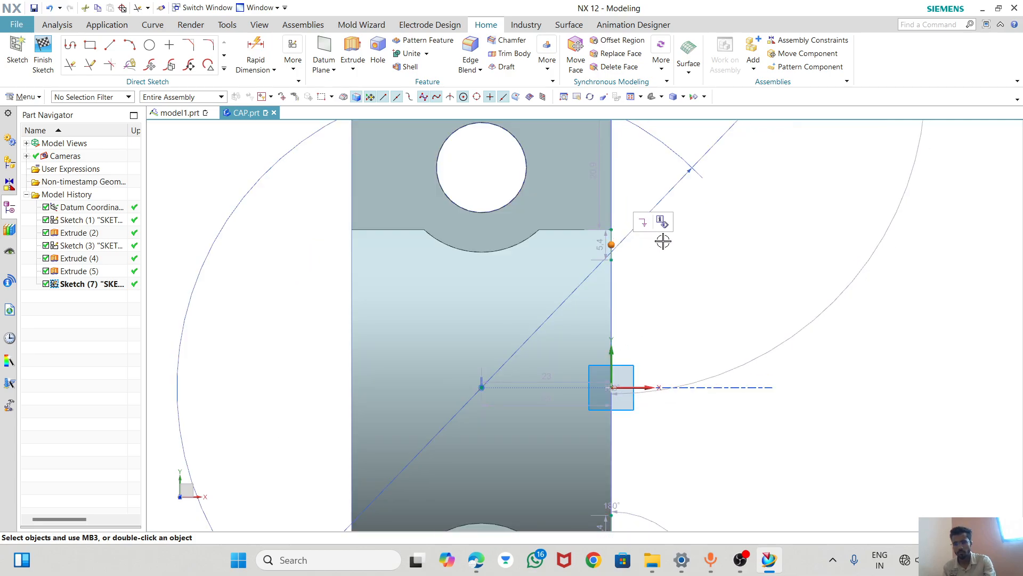
{"action": "left_click", "coordinate": [611, 235]}
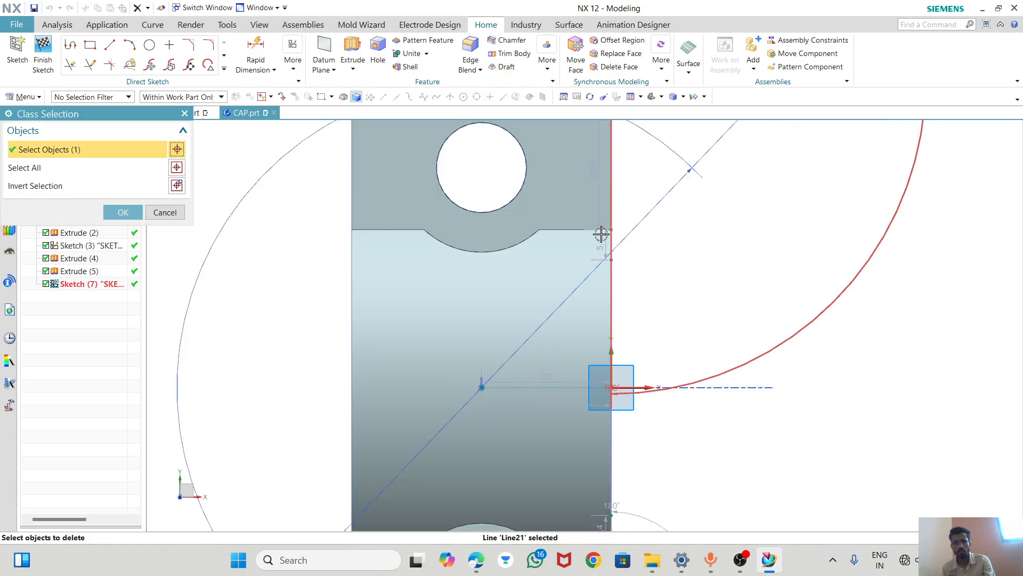
- Extend the leftover short side line segments between the two flanges along the cap's edge, and finish the sketch
{"action": "left_click", "coordinate": [71, 65]}
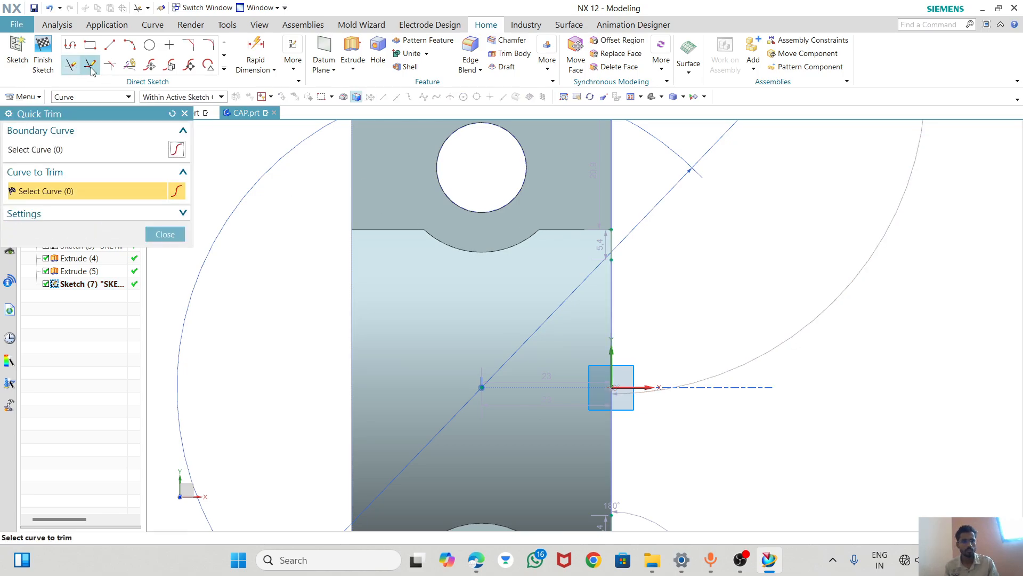
{"action": "left_click", "coordinate": [90, 65]}
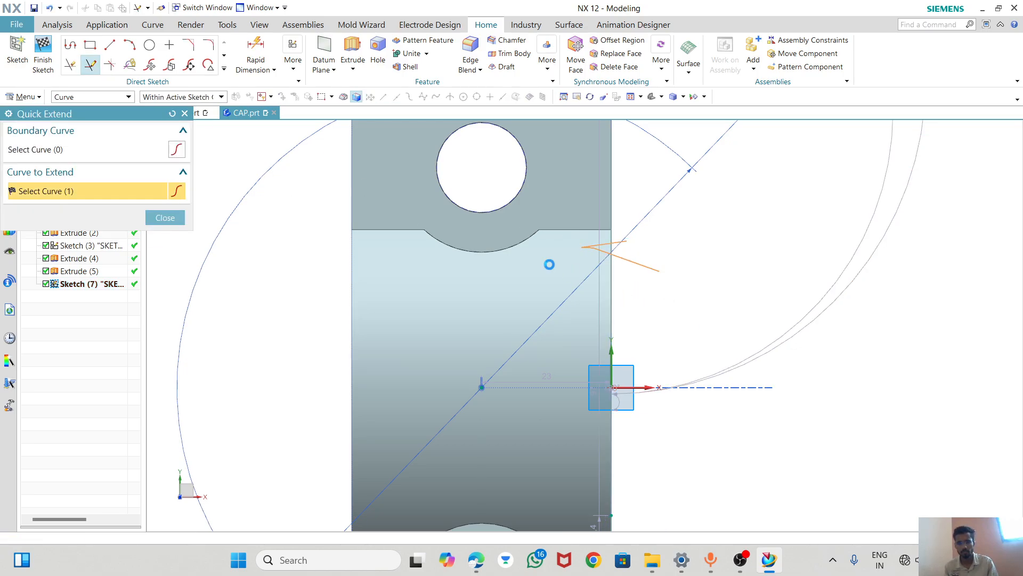
{"action": "scroll", "coordinate": [549, 262], "scroll_direction": "down", "scroll_amount": 2}
{"action": "scroll", "coordinate": [612, 469], "scroll_direction": "down", "scroll_amount": 1}
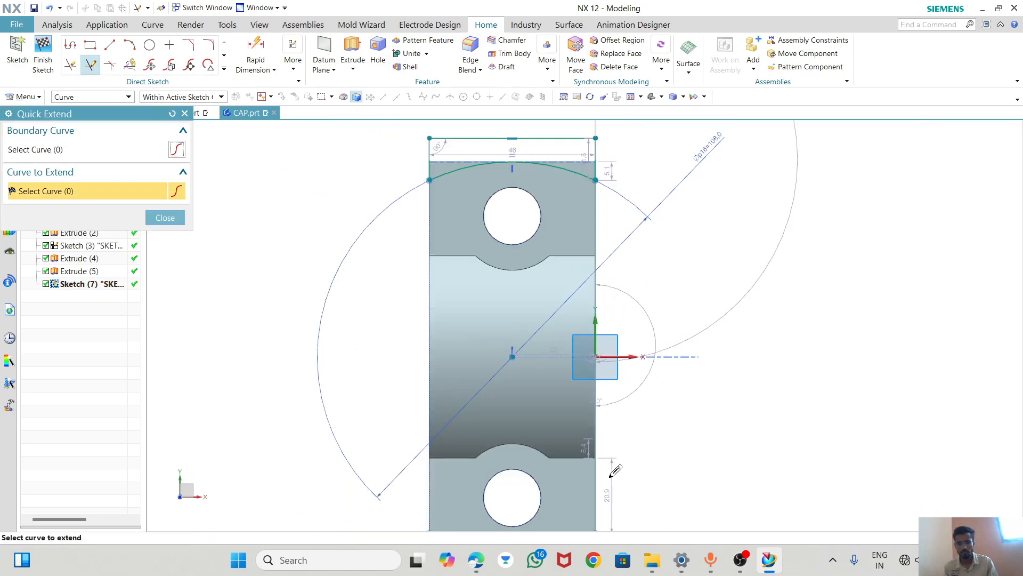
{"action": "scroll", "coordinate": [612, 468], "scroll_direction": "up", "scroll_amount": 3}
{"action": "scroll", "coordinate": [618, 276], "scroll_direction": "down", "scroll_amount": 3}
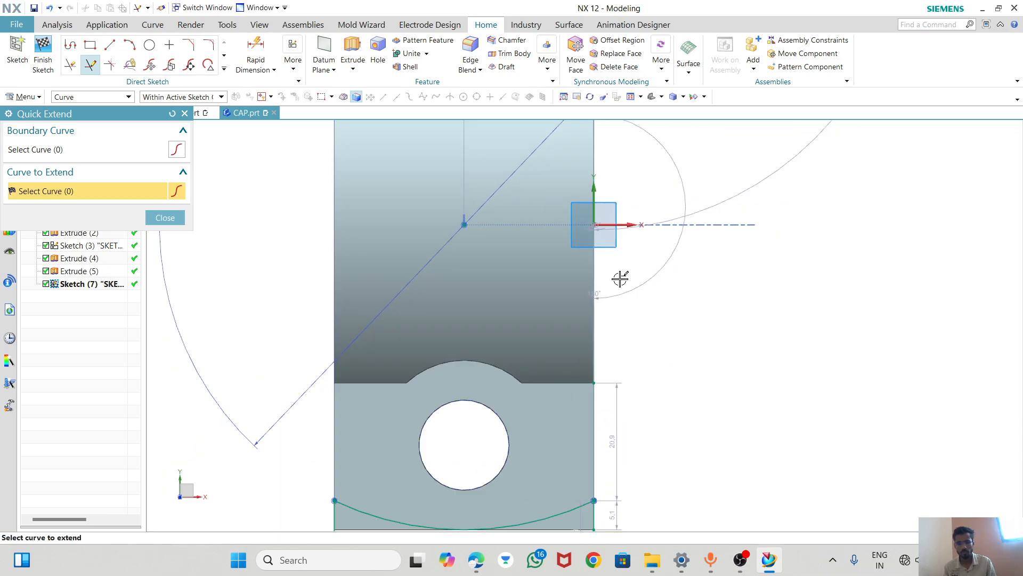
{"action": "scroll", "coordinate": [606, 283], "scroll_direction": "up", "scroll_amount": 3}
{"action": "left_click", "coordinate": [163, 219]}
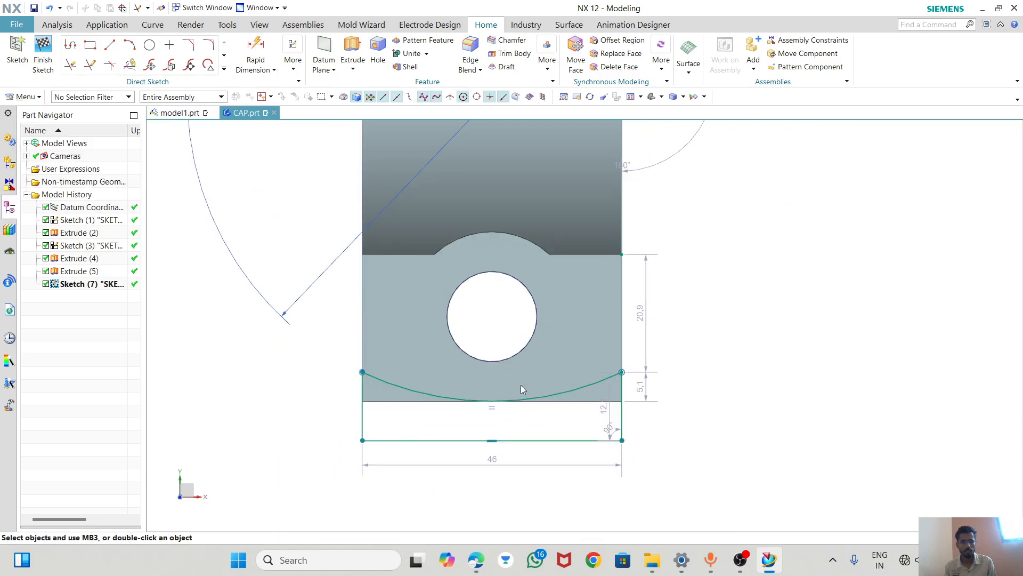
{"action": "scroll", "coordinate": [676, 461], "scroll_direction": "down", "scroll_amount": 3}
{"action": "left_click", "coordinate": [57, 48]}
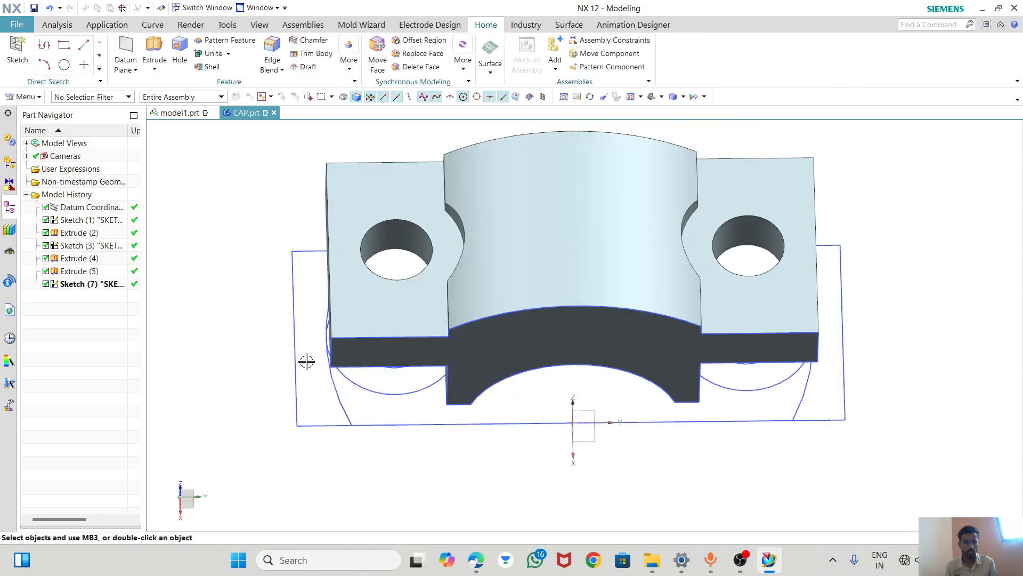
- Extrude the two closed regions at the flange ends from 24 mm to 46 mm as region boundary curves, subtracting them from the cap
{"action": "left_click", "coordinate": [154, 51]}
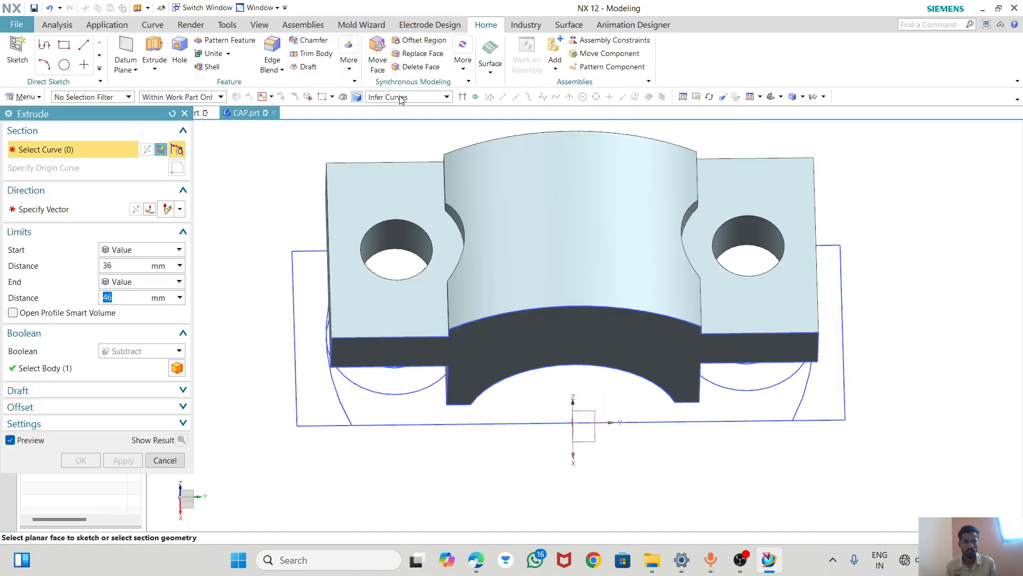
{"action": "left_click", "coordinate": [401, 97]}
{"action": "left_click", "coordinate": [389, 176]}
{"action": "left_click", "coordinate": [313, 277]}
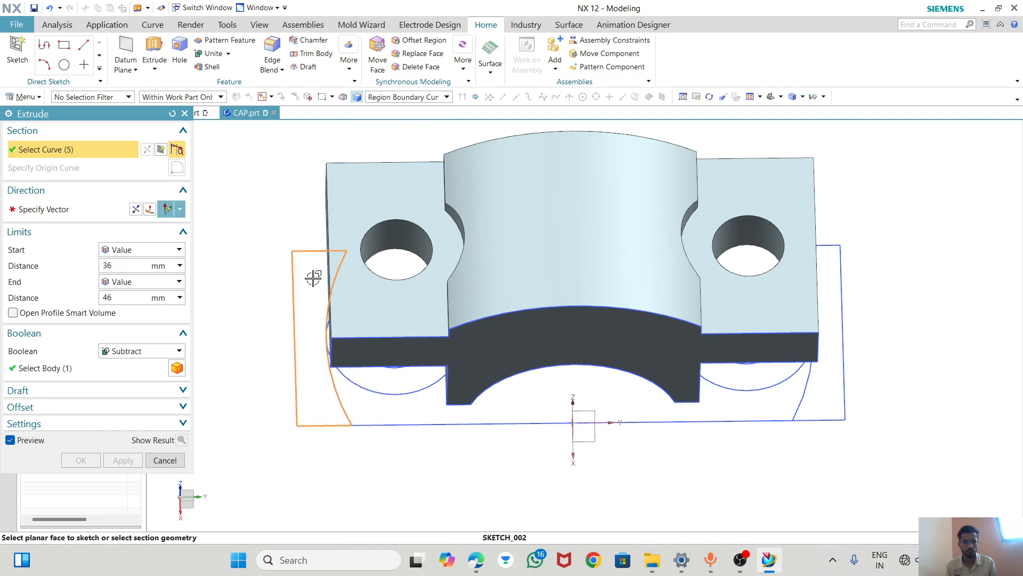
{"action": "left_click", "coordinate": [836, 286]}
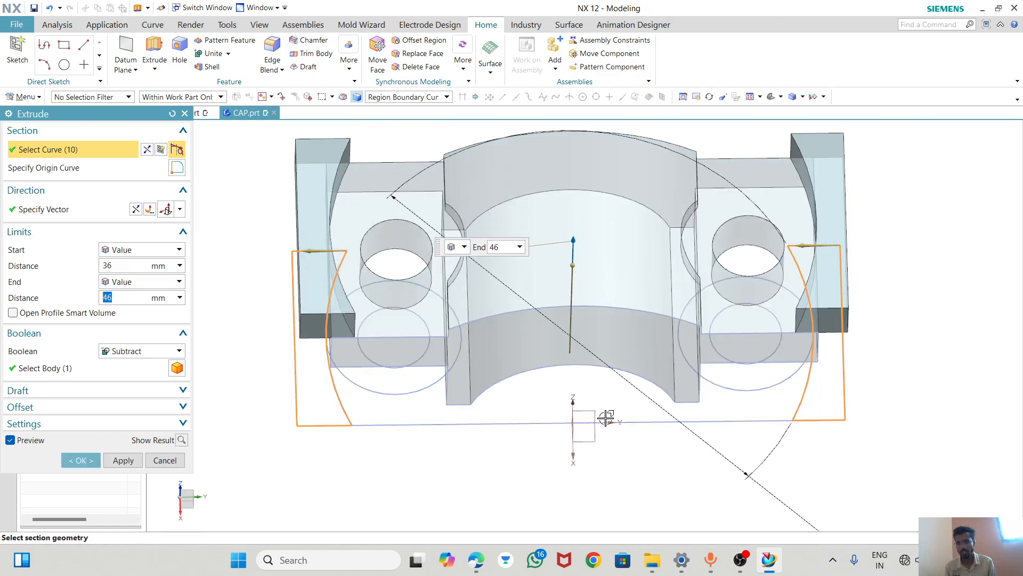
{"action": "middle_click_drag", "start_coordinate": [585, 389], "coordinate": [578, 347]}
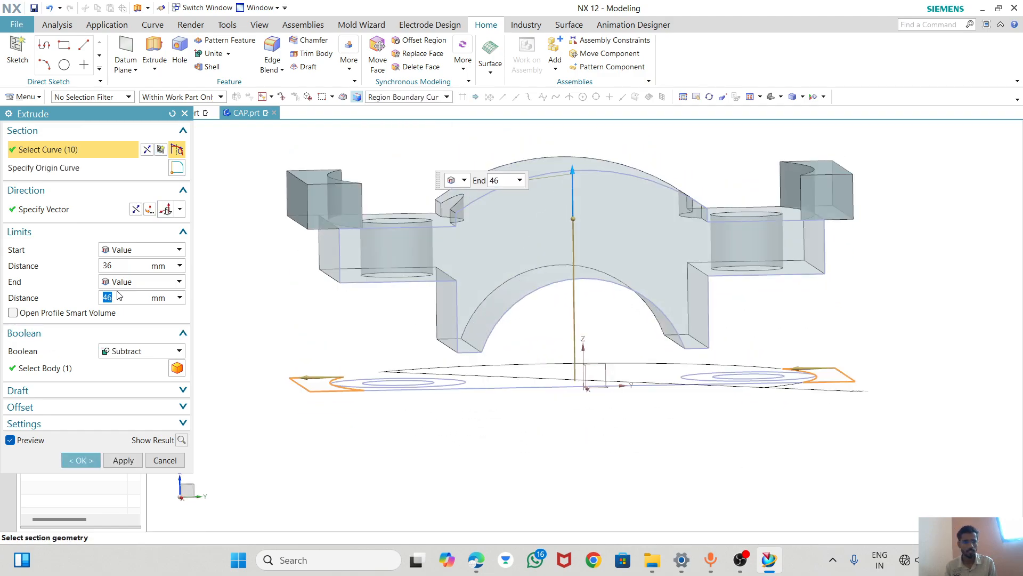
{"action": "type", "text": "24"}
{"action": "key", "text": "Return"}
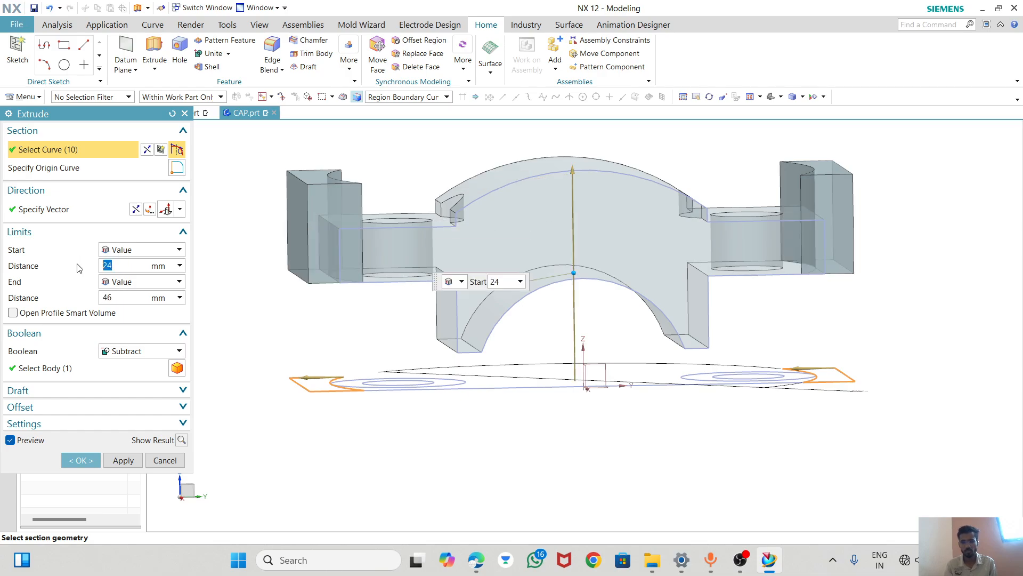
{"action": "left_click", "coordinate": [87, 459]}
{"action": "middle_click_drag", "start_coordinate": [408, 363], "coordinate": [482, 313]}
{"action": "left_click", "coordinate": [651, 97]}
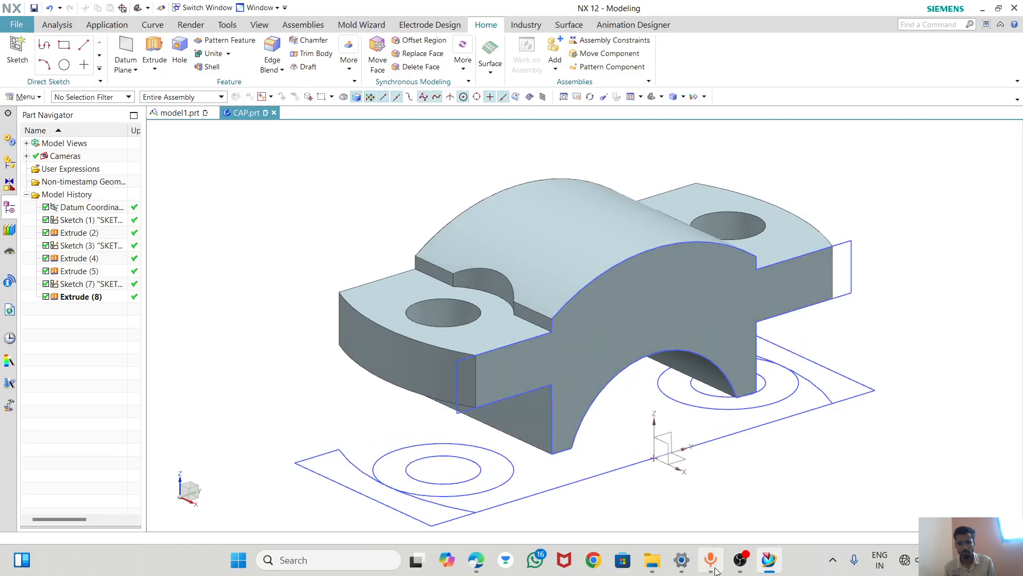
- Switch to BOOK.pdf in the browser and examine the cap and plummer block assembly drawings for the central hole's dimensions
{"action": "left_click", "coordinate": [477, 563]}
{"action": "scroll", "coordinate": [530, 190], "scroll_direction": "up", "scroll_amount": 1}
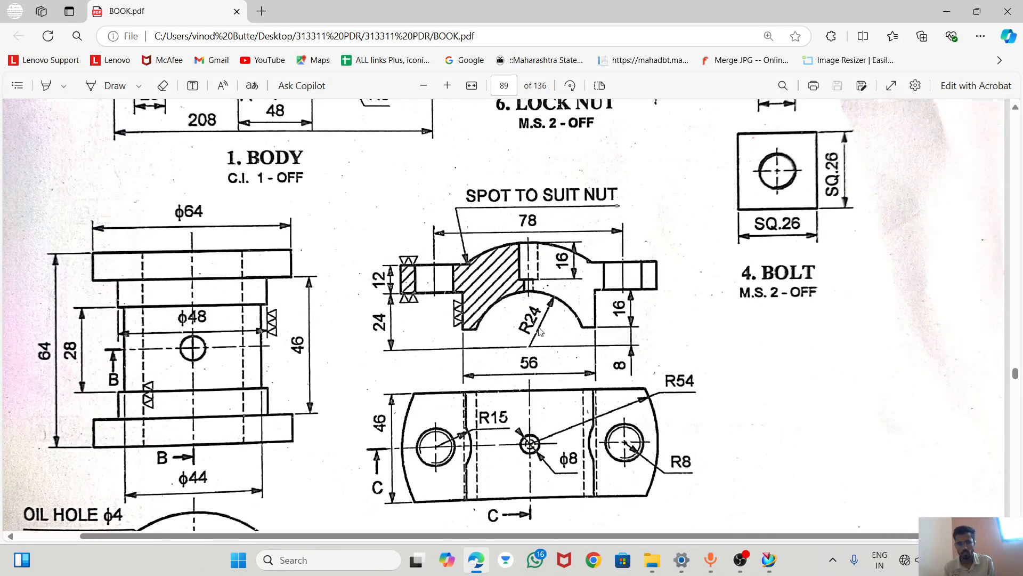
{"action": "scroll", "coordinate": [543, 452], "scroll_direction": "down", "scroll_amount": 2}
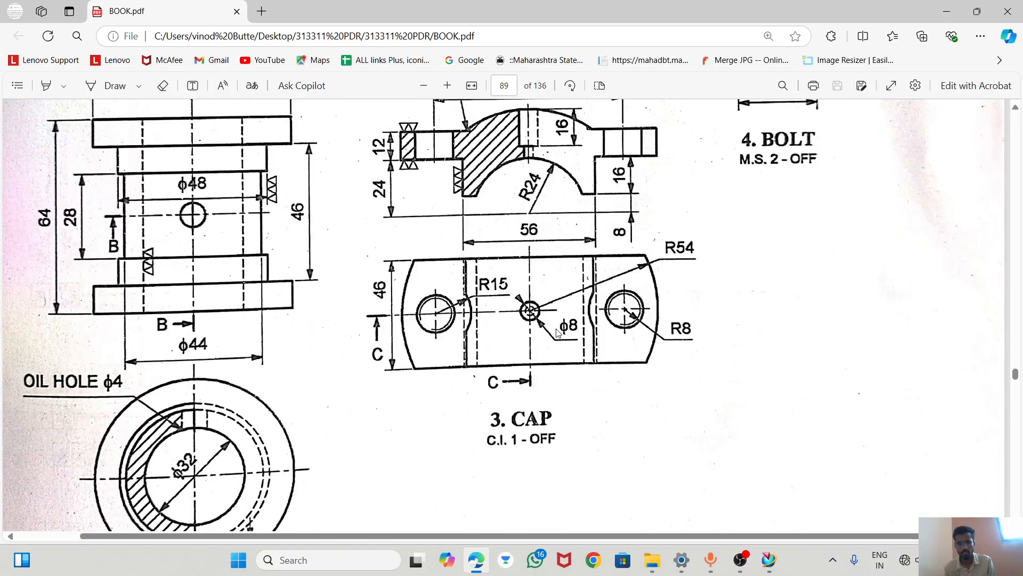
{"action": "scroll", "coordinate": [531, 326], "scroll_direction": "down", "scroll_amount": 12}
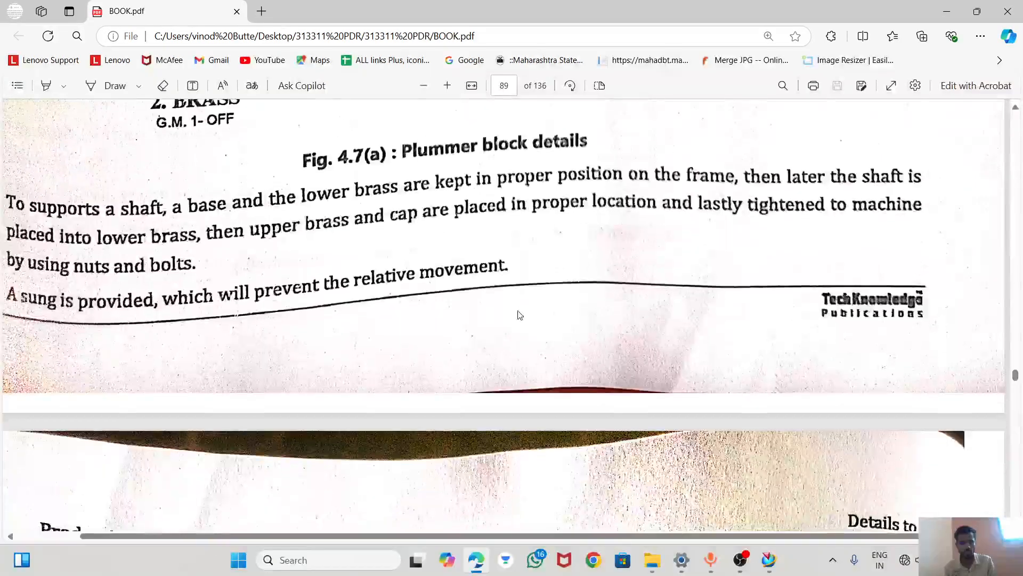
{"action": "scroll", "coordinate": [518, 314], "scroll_direction": "down", "scroll_amount": 5}
{"action": "scroll", "coordinate": [506, 261], "scroll_direction": "up", "scroll_amount": 3}
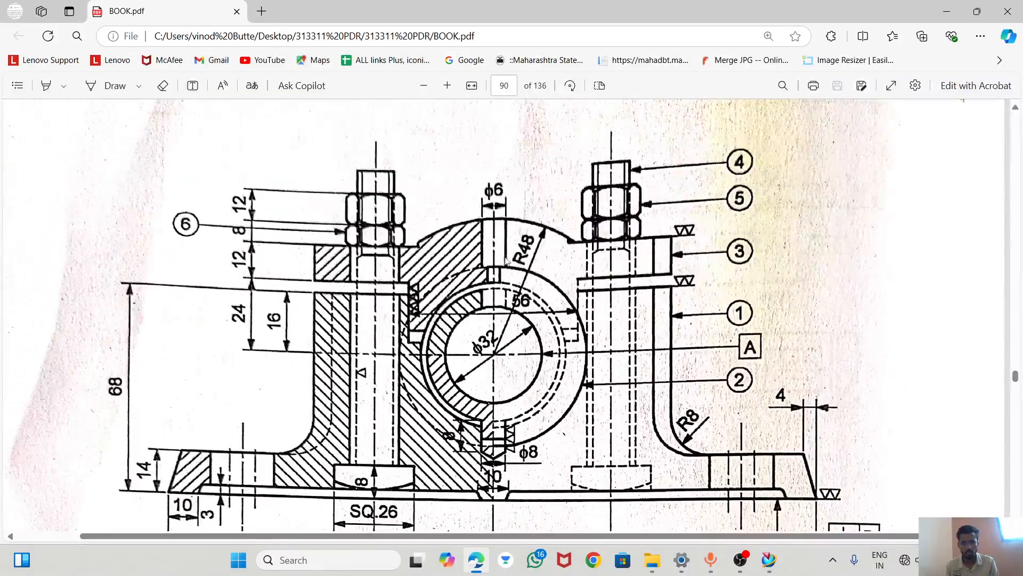
{"action": "scroll", "coordinate": [518, 297], "scroll_direction": "up", "scroll_amount": 12}
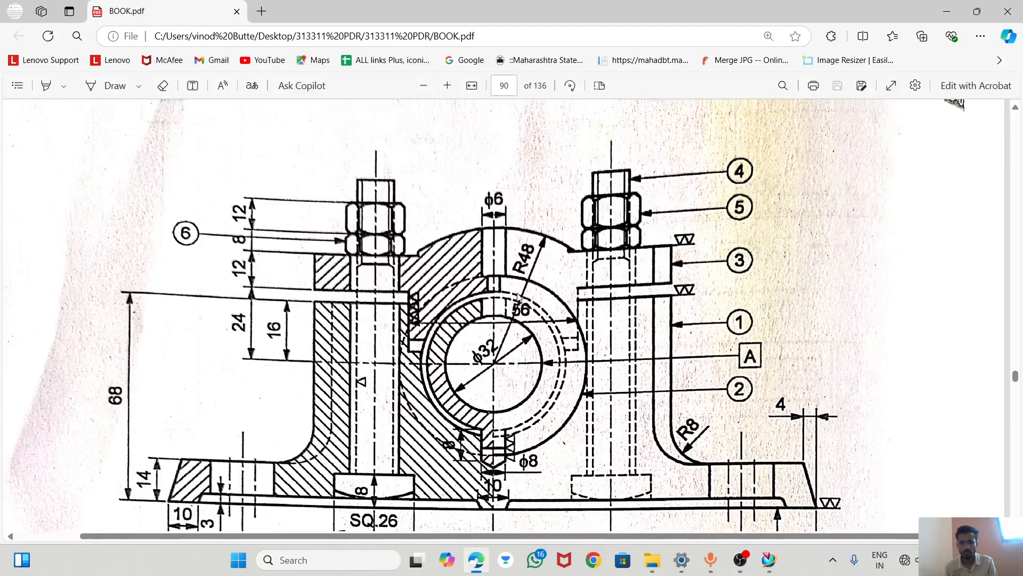
{"action": "scroll", "coordinate": [619, 318], "scroll_direction": "up", "scroll_amount": 5}
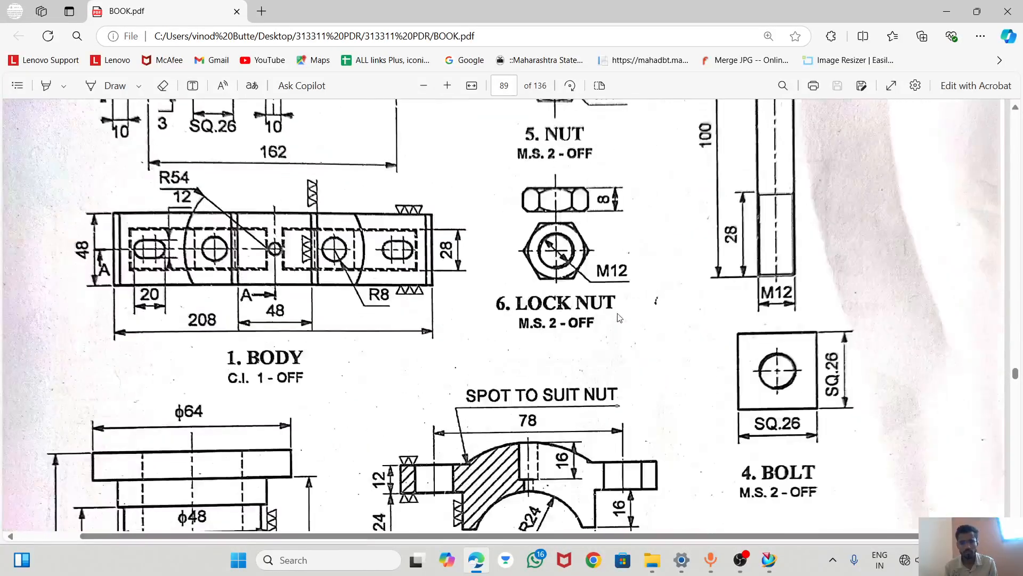
- Compare the cap detail with the assembly's front, top and pictorial views in BOOK.pdf for the central oil hole's shape and size
{"action": "scroll", "coordinate": [619, 318], "scroll_direction": "up", "scroll_amount": 6}
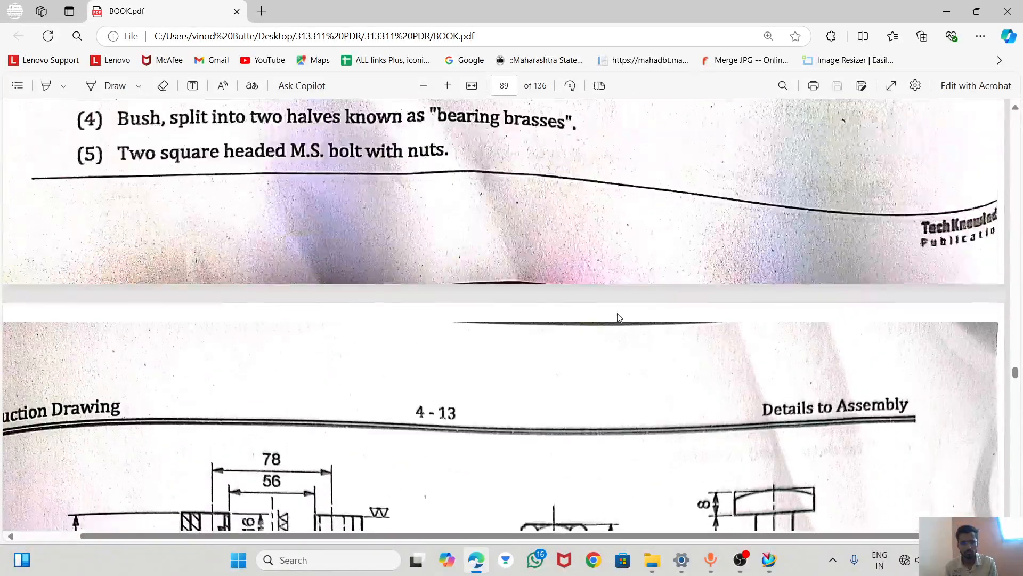
{"action": "scroll", "coordinate": [620, 318], "scroll_direction": "up", "scroll_amount": 2}
{"action": "scroll", "coordinate": [616, 316], "scroll_direction": "down", "scroll_amount": 8}
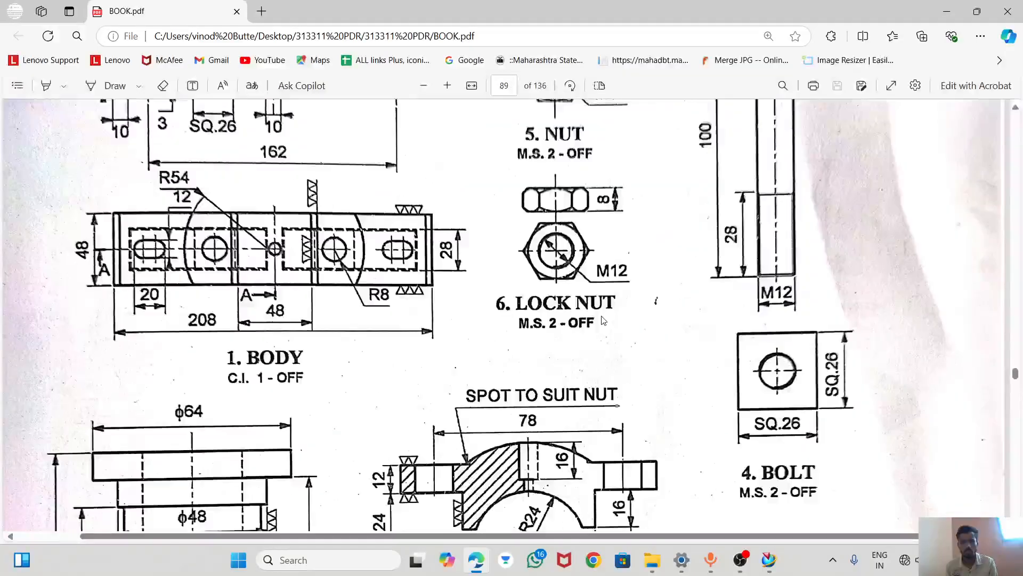
{"action": "scroll", "coordinate": [604, 319], "scroll_direction": "down", "scroll_amount": 2}
{"action": "scroll", "coordinate": [557, 356], "scroll_direction": "down", "scroll_amount": 2}
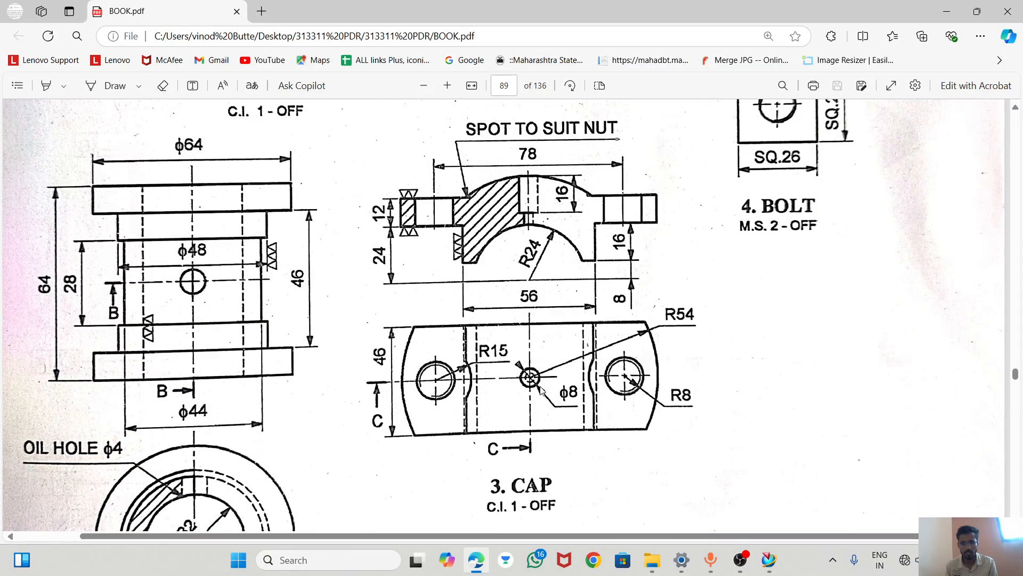
{"action": "scroll", "coordinate": [574, 384], "scroll_direction": "down", "scroll_amount": 15}
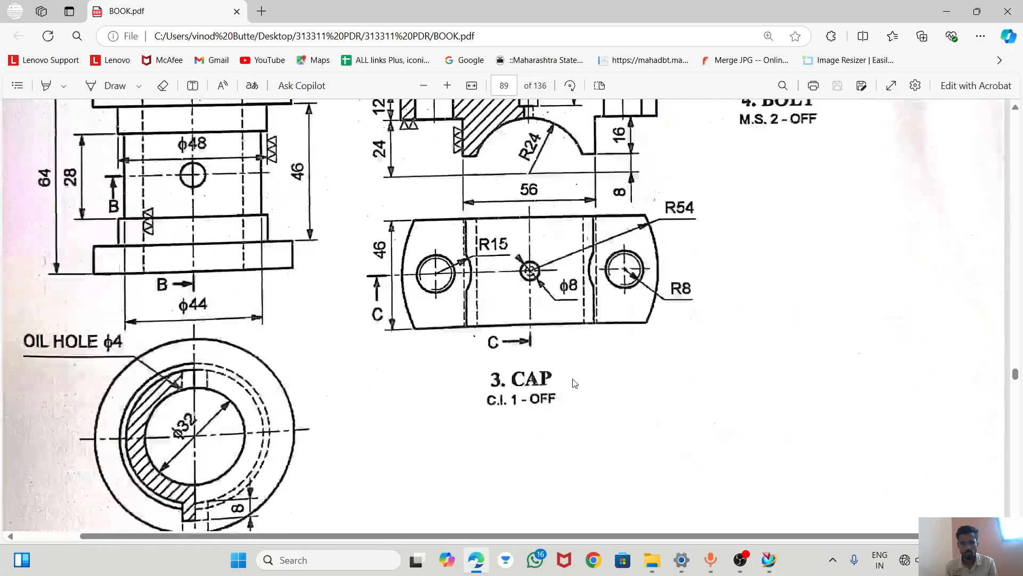
{"action": "scroll", "coordinate": [574, 379], "scroll_direction": "down", "scroll_amount": 3}
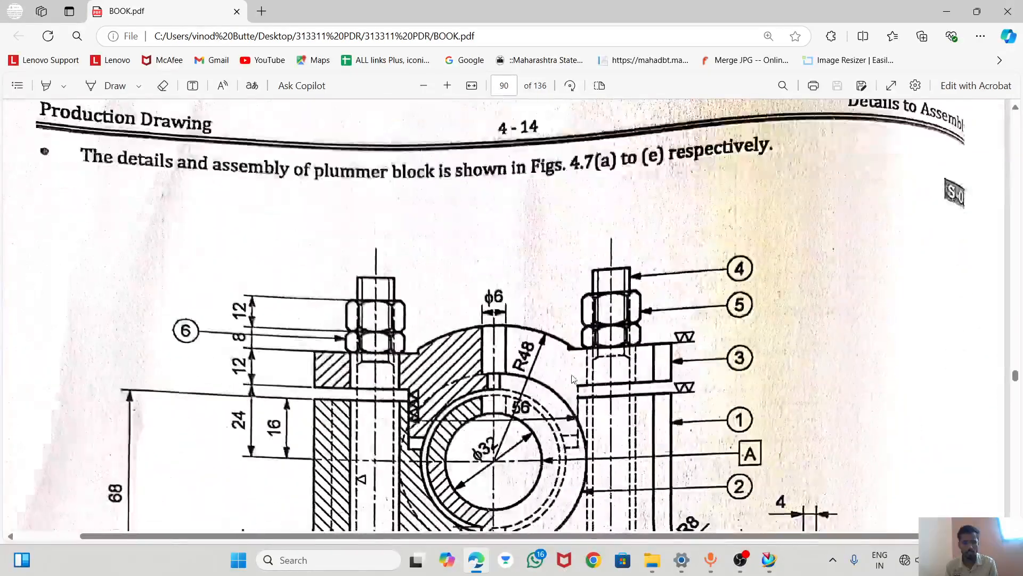
{"action": "scroll", "coordinate": [494, 352], "scroll_direction": "down", "scroll_amount": 8}
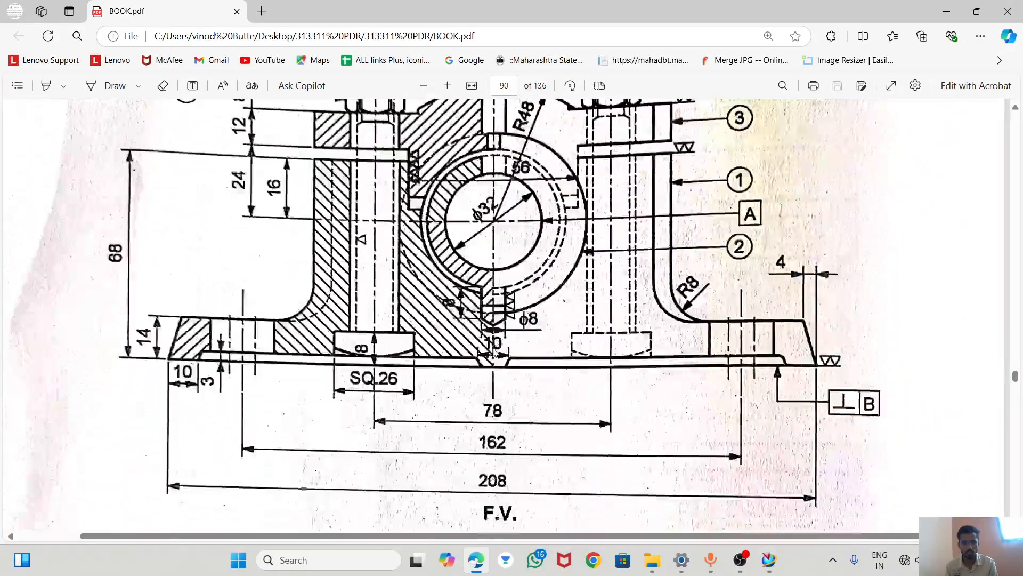
{"action": "scroll", "coordinate": [499, 355], "scroll_direction": "down", "scroll_amount": 3}
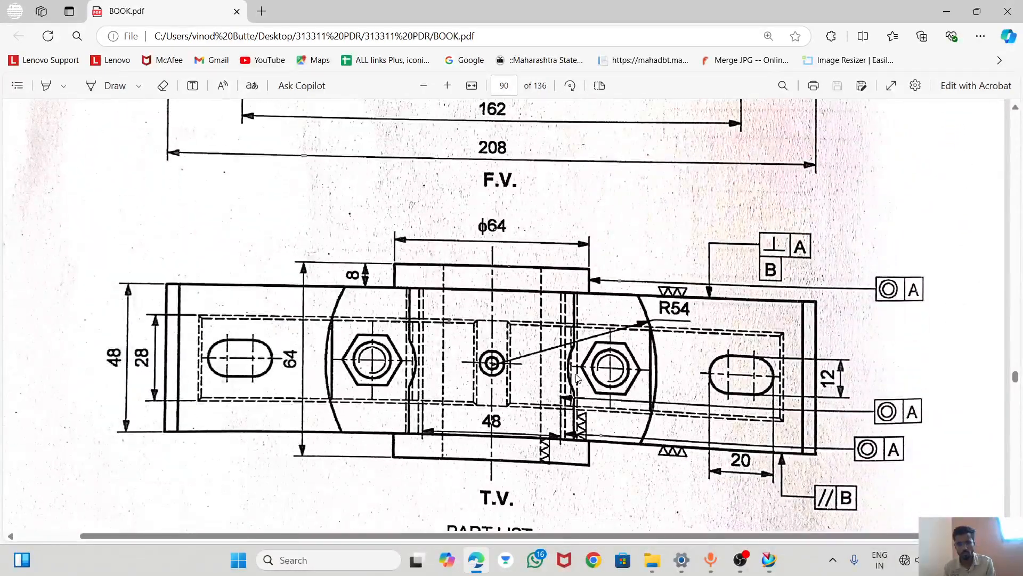
{"action": "scroll", "coordinate": [575, 377], "scroll_direction": "down", "scroll_amount": 14}
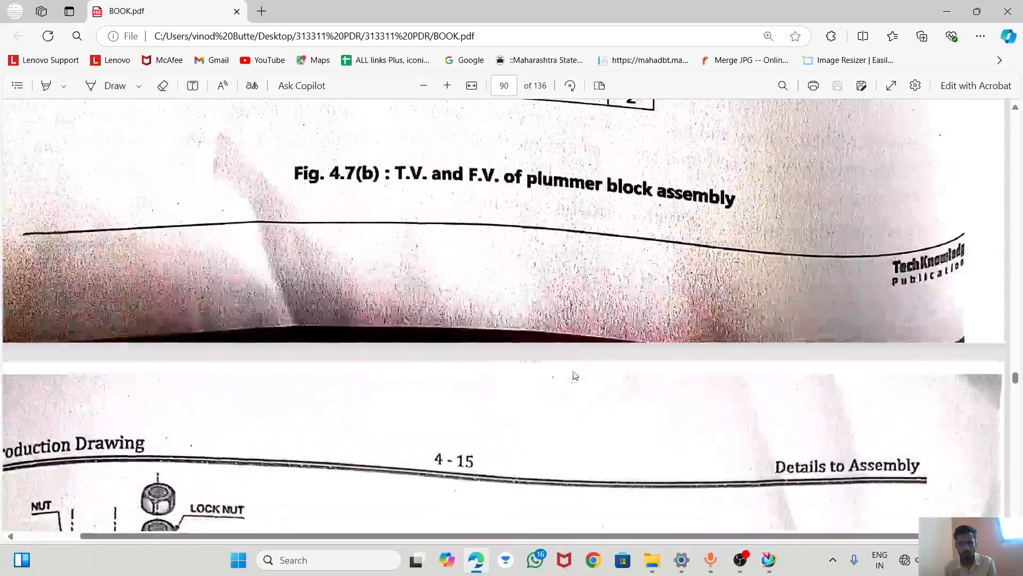
{"action": "scroll", "coordinate": [575, 377], "scroll_direction": "up", "scroll_amount": 7}
{"action": "scroll", "coordinate": [570, 362], "scroll_direction": "down", "scroll_amount": 13}
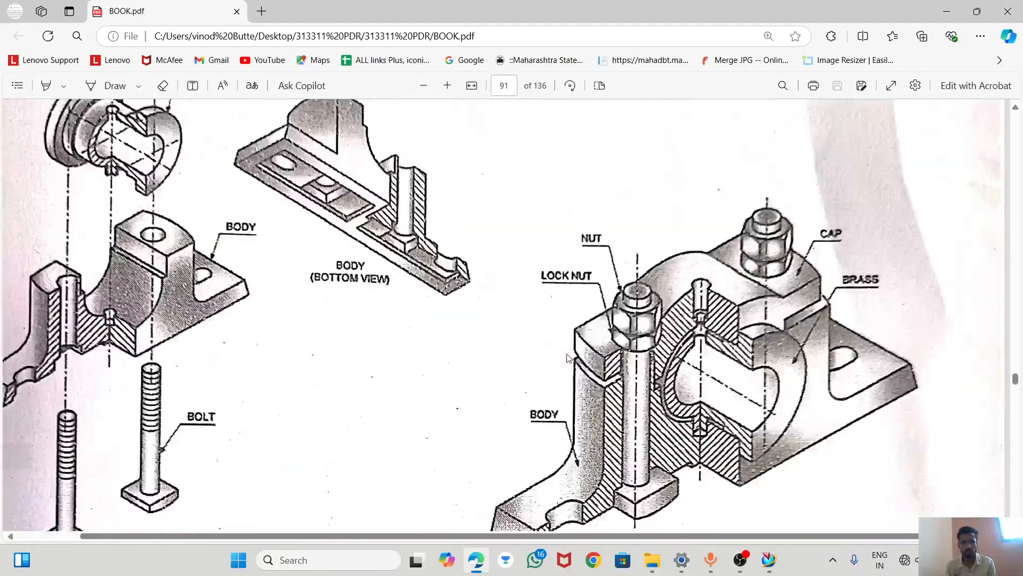
{"action": "scroll", "coordinate": [569, 357], "scroll_direction": "up", "scroll_amount": 12}
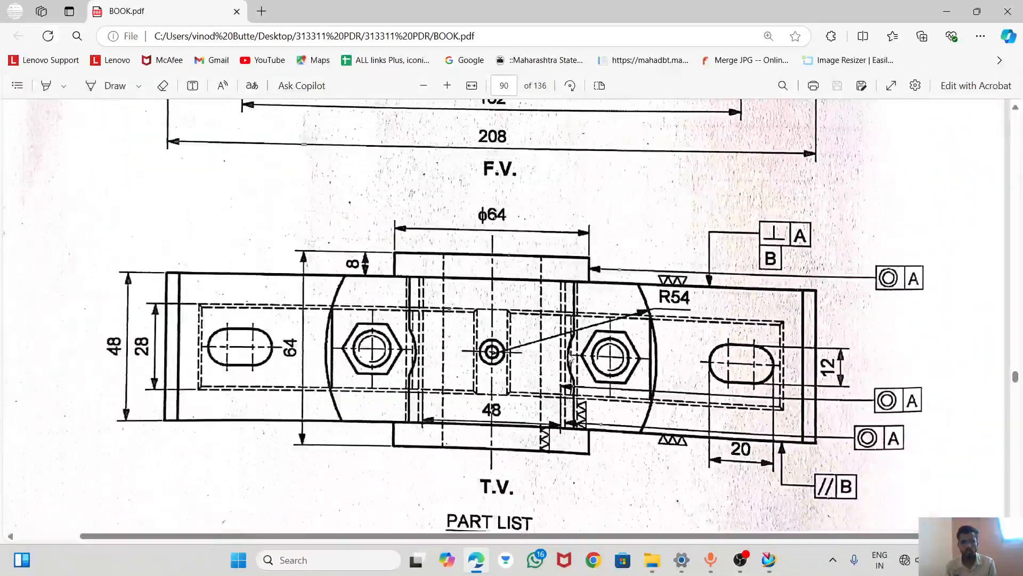
{"action": "scroll", "coordinate": [569, 356], "scroll_direction": "up", "scroll_amount": 5}
{"action": "scroll", "coordinate": [569, 357], "scroll_direction": "up", "scroll_amount": 4}
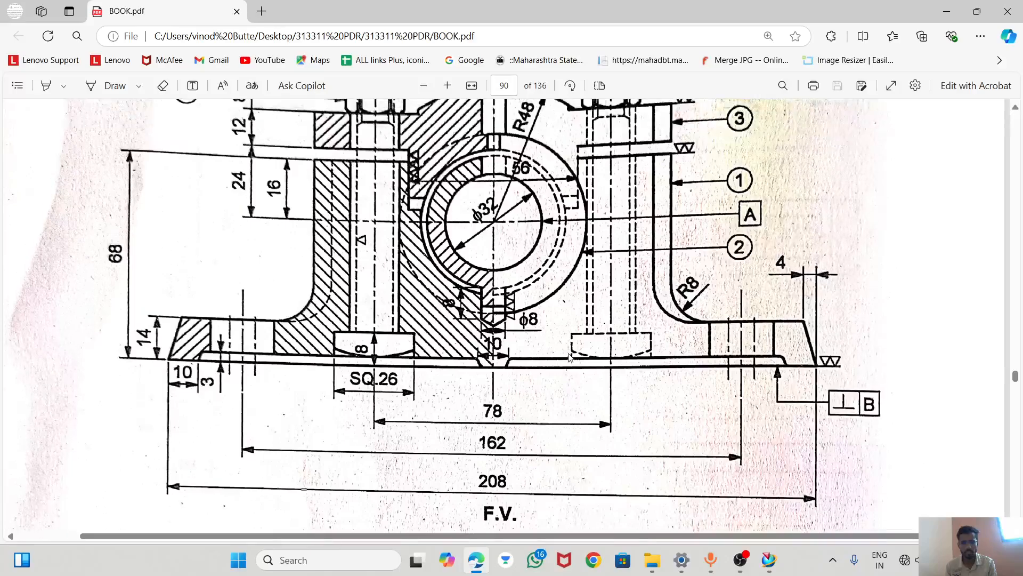
- Switch back to NX and create a datum plane offset 48 mm above the XY plane, checking the cap's height in BOOK.pdf
{"action": "left_click", "coordinate": [763, 562]}
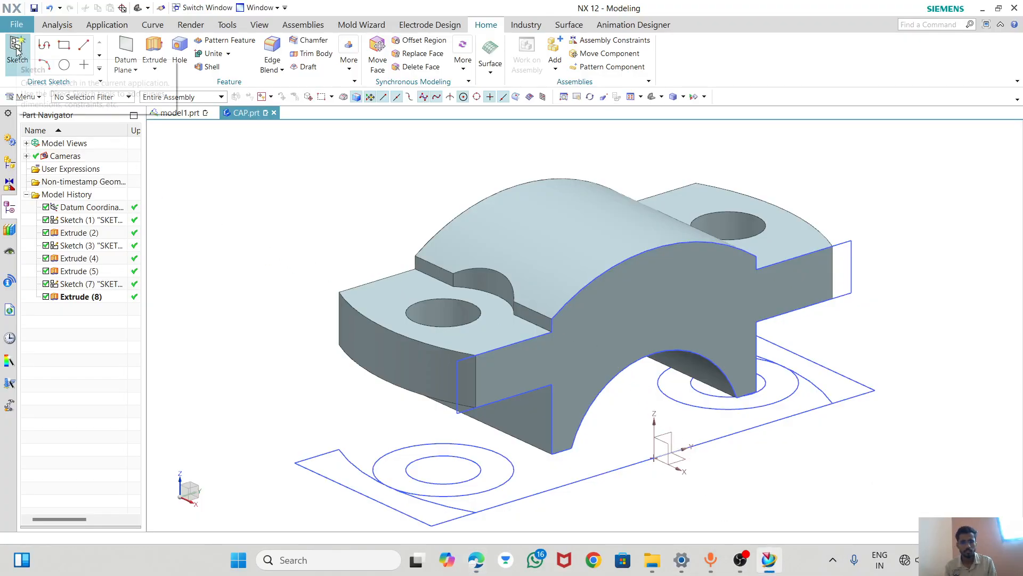
{"action": "middle_click_drag", "start_coordinate": [687, 469], "coordinate": [651, 473]}
{"action": "scroll", "coordinate": [608, 477], "scroll_direction": "up", "scroll_amount": 3}
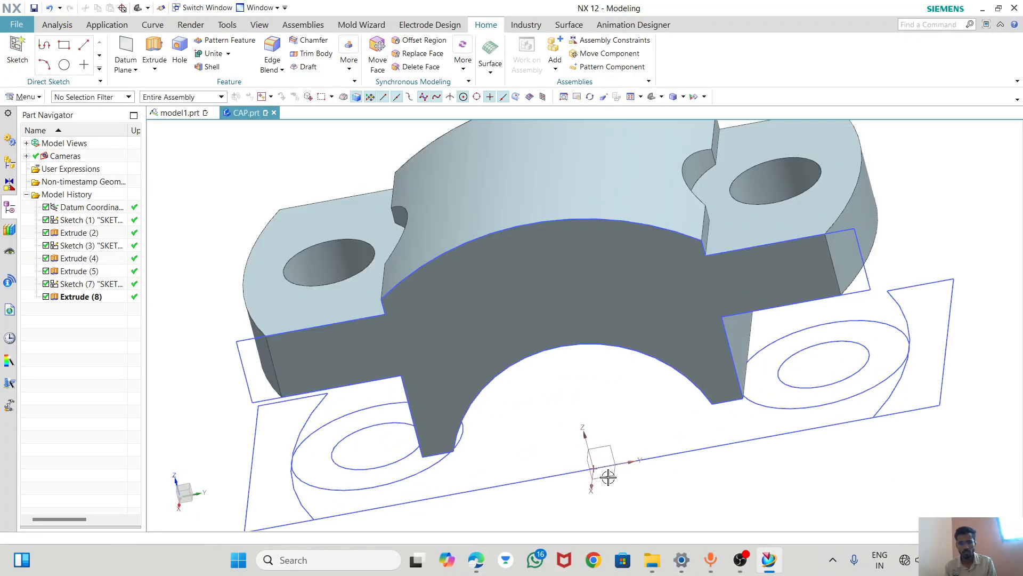
{"action": "scroll", "coordinate": [620, 394], "scroll_direction": "down", "scroll_amount": 3}
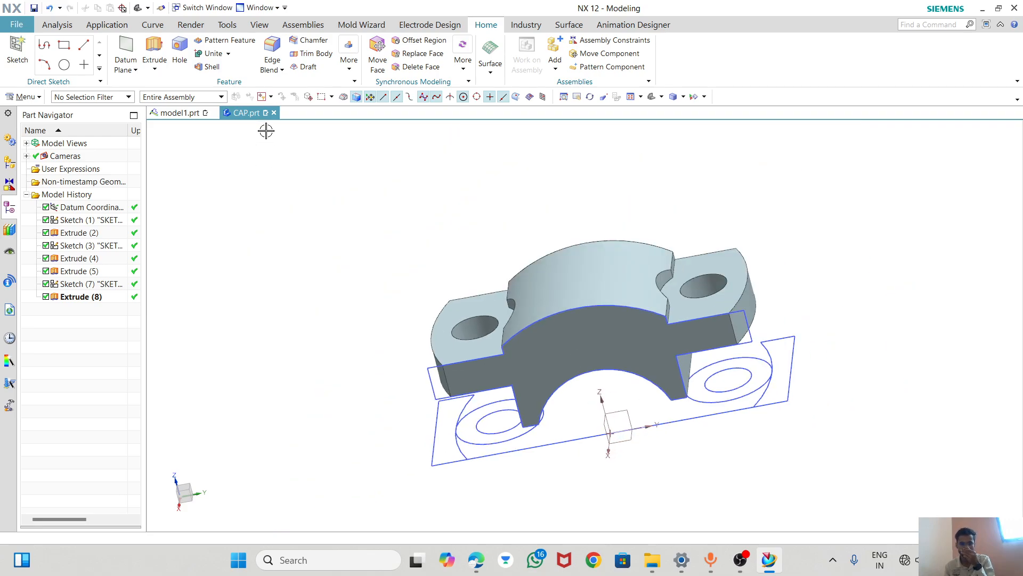
{"action": "left_click", "coordinate": [126, 51]}
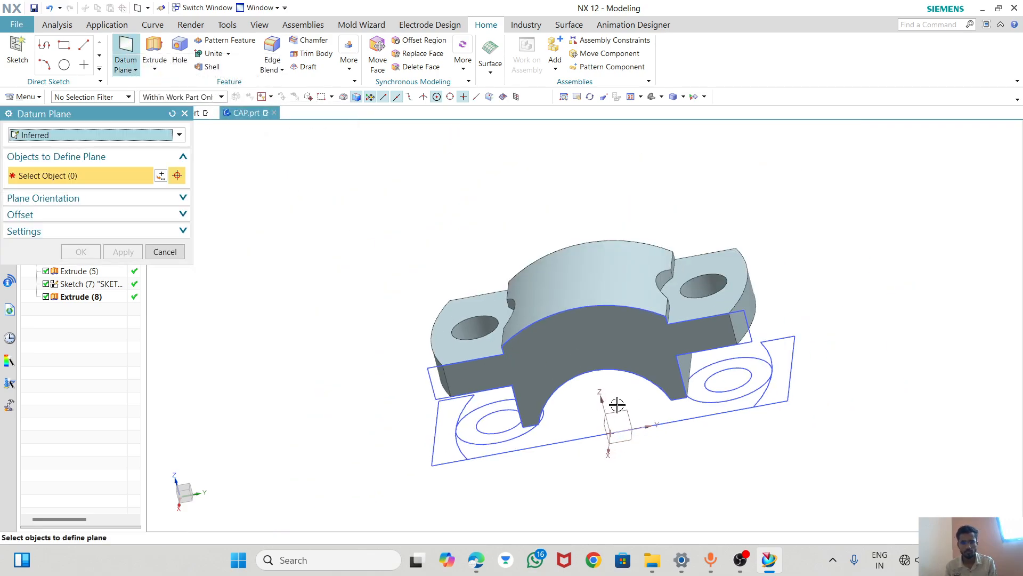
{"action": "left_click", "coordinate": [184, 114]}
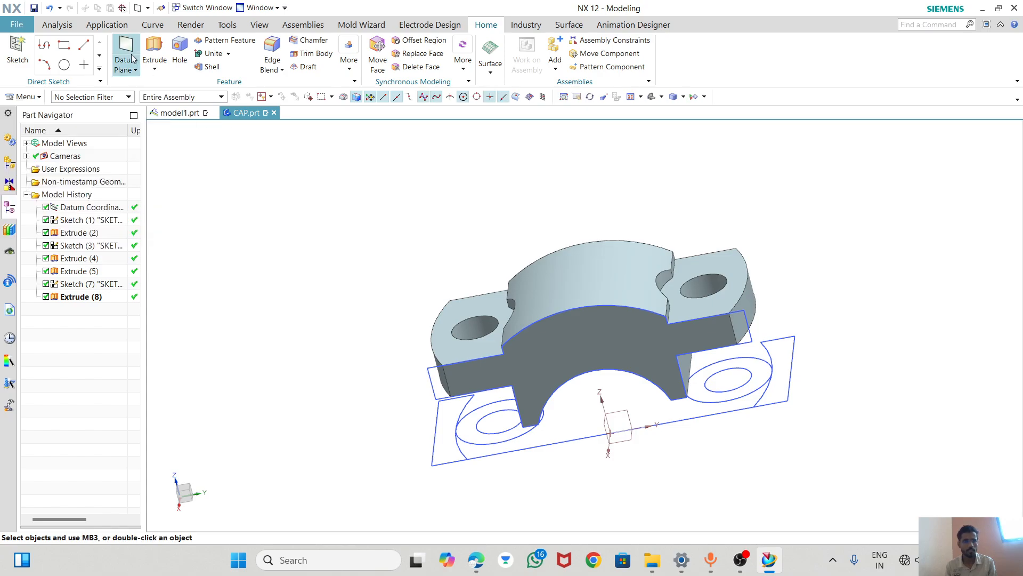
{"action": "left_click", "coordinate": [126, 51]}
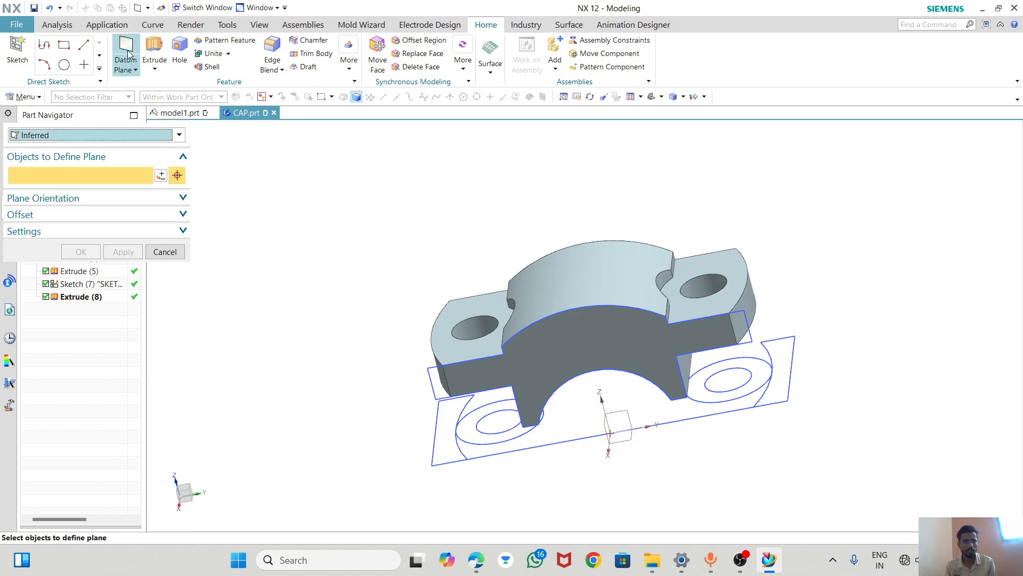
{"action": "left_click", "coordinate": [616, 440]}
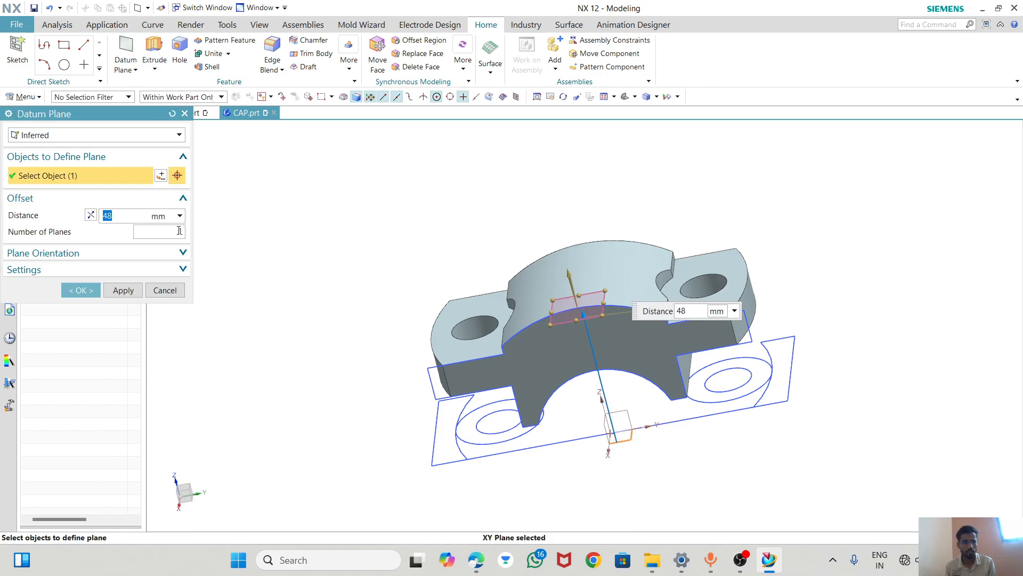
{"action": "key", "text": "alt+Tab"}
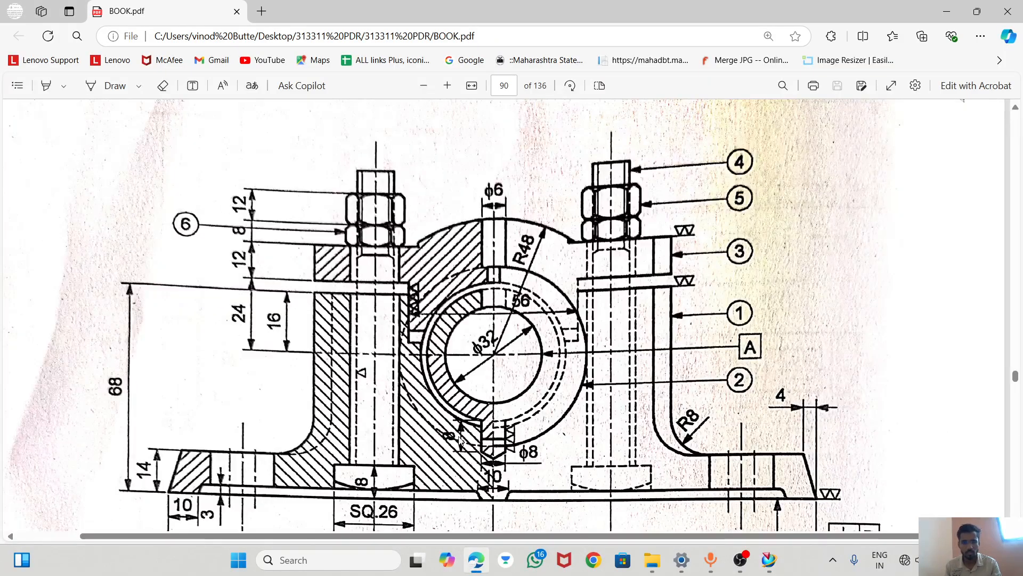
{"action": "scroll", "coordinate": [472, 335], "scroll_direction": "up", "scroll_amount": 15}
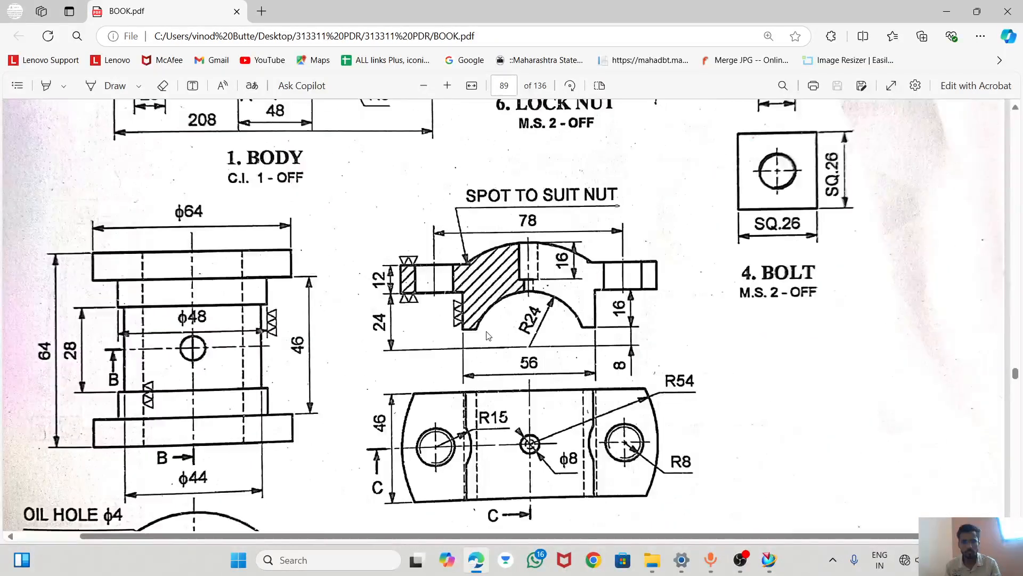
{"action": "scroll", "coordinate": [488, 334], "scroll_direction": "down", "scroll_amount": 1}
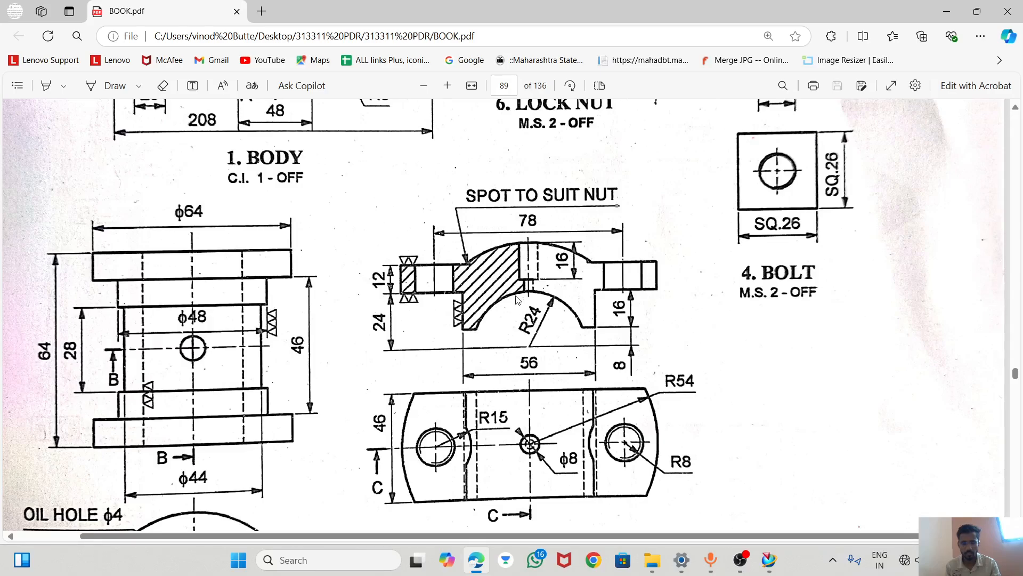
{"action": "key", "text": "alt+Tab"}
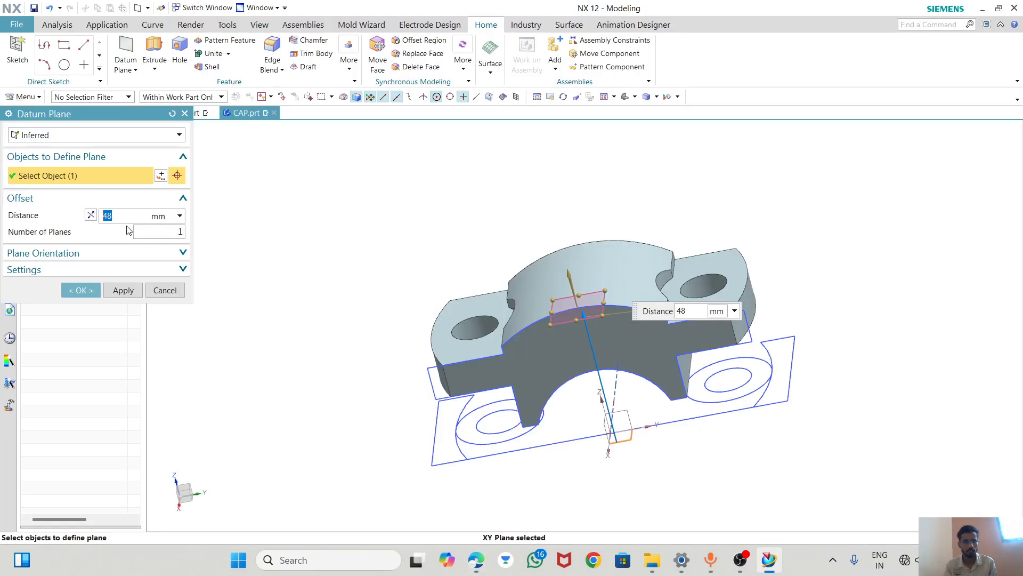
{"action": "left_click", "coordinate": [79, 290]}
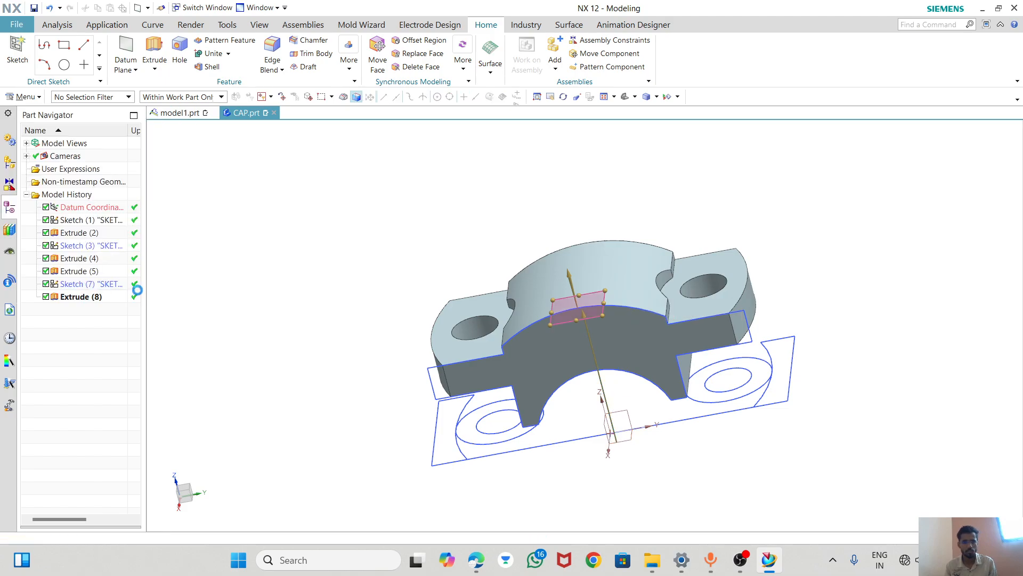
- Start a new sketch on the datum plane above the cap
{"action": "mouse_move", "coordinate": [549, 347]}
{"action": "middle_mouse_down"}
{"action": "mouse_move", "coordinate": [554, 373]}
{"action": "mouse_move", "coordinate": [552, 362]}
{"action": "middle_mouse_up"}
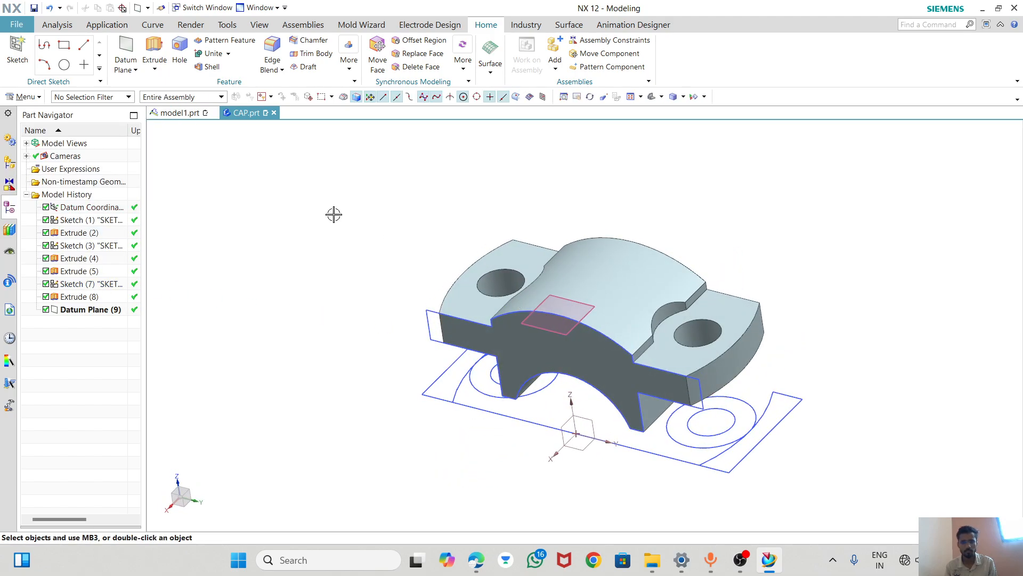
{"action": "left_click", "coordinate": [17, 53]}
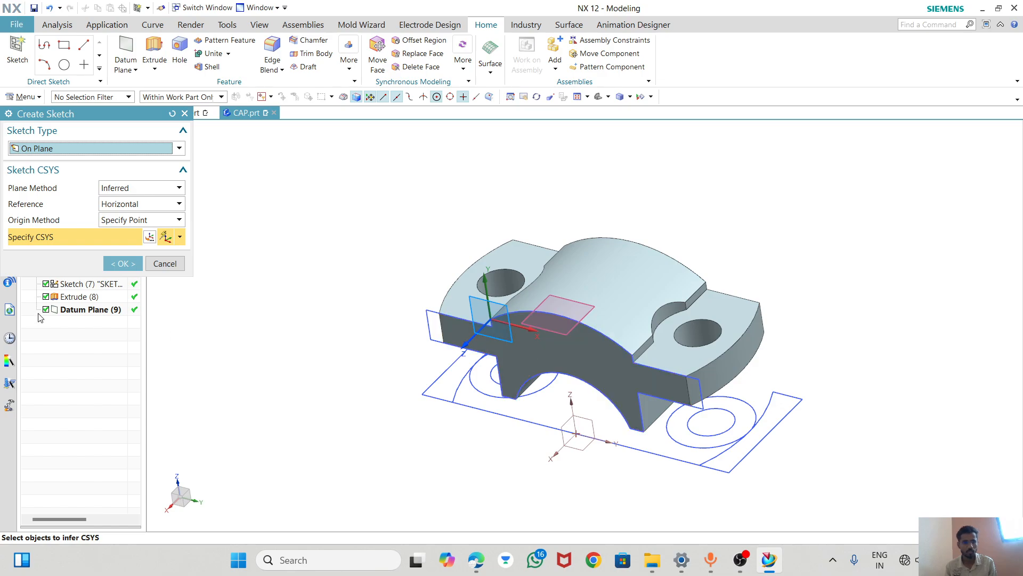
{"action": "left_click", "coordinate": [73, 310]}
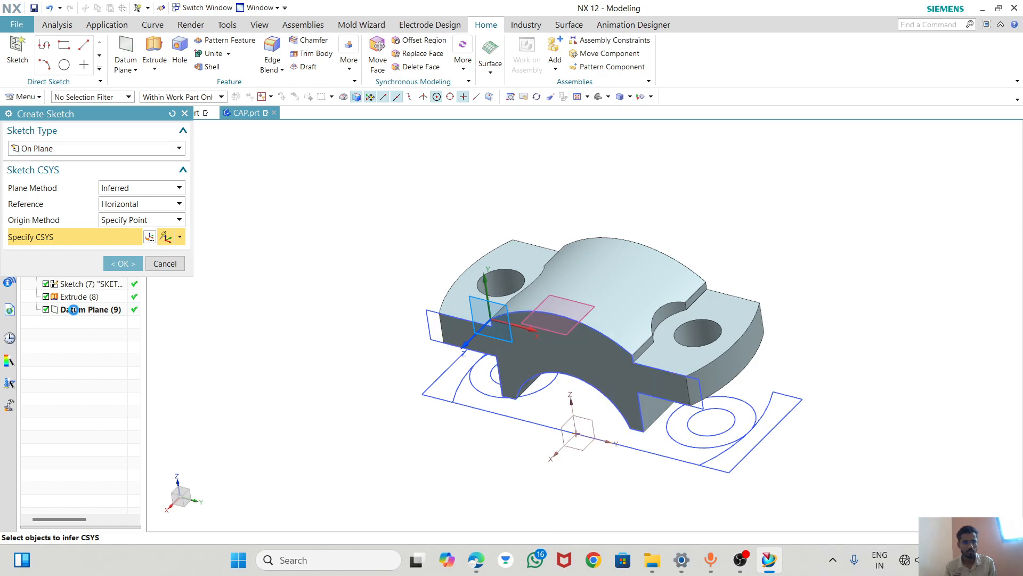
{"action": "left_click", "coordinate": [124, 264]}
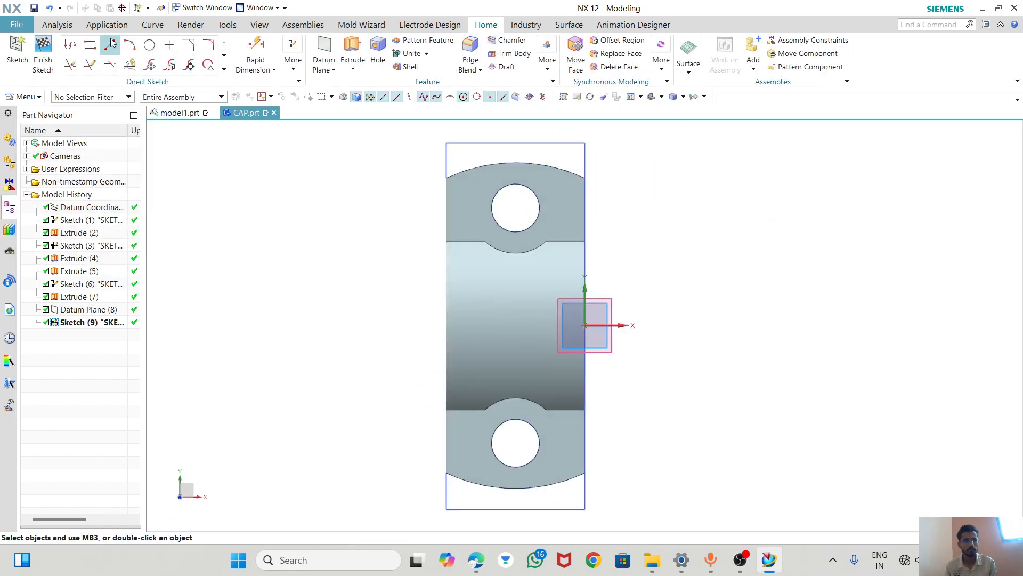
- Draw an 8 mm diameter circle near the middle of the cap's curved top, centred at about X -22.4, Y 0.8
{"action": "left_click", "coordinate": [150, 47]}
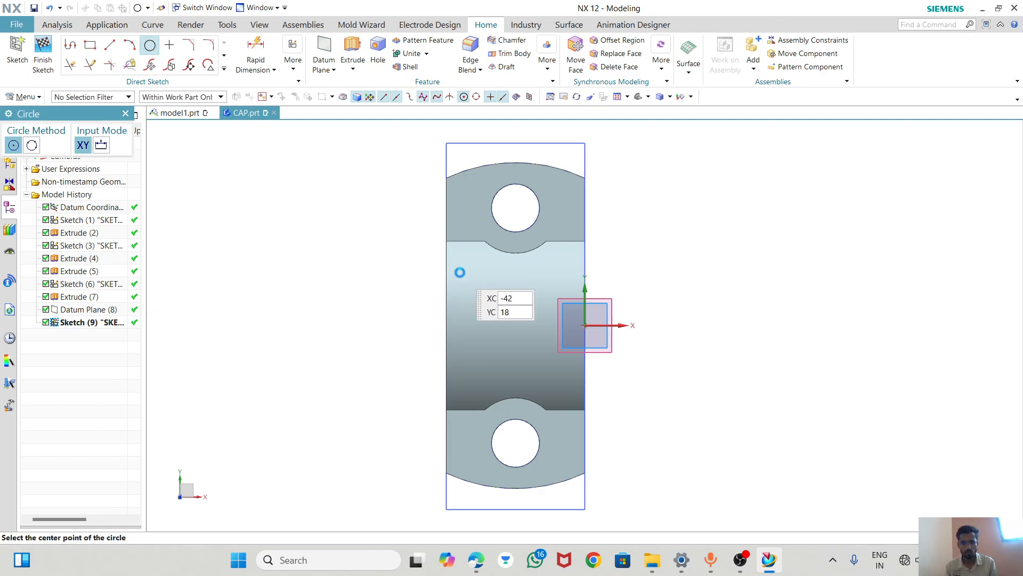
{"action": "left_click", "coordinate": [518, 323]}
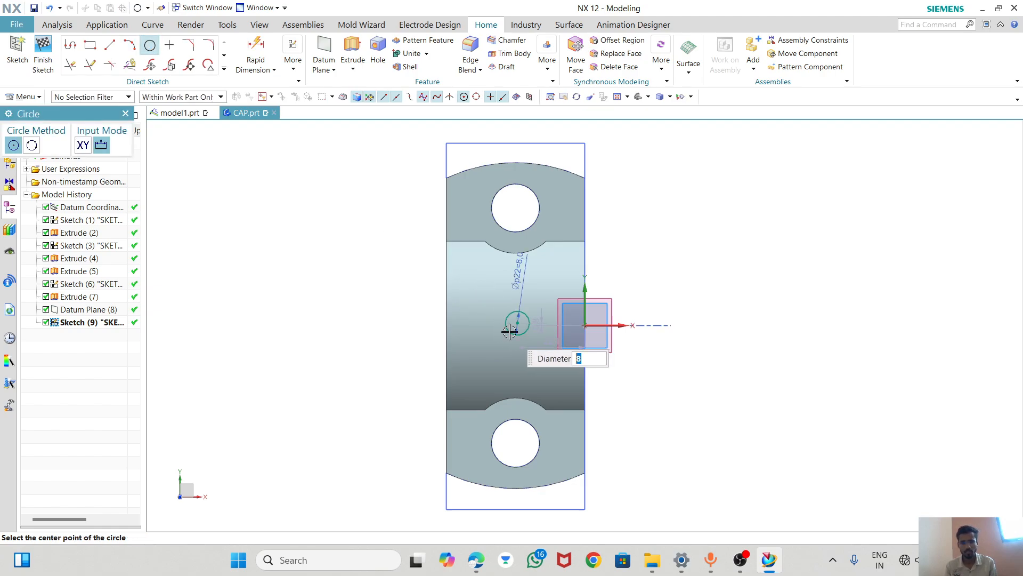
{"action": "left_click", "coordinate": [509, 331]}
{"action": "left_click", "coordinate": [149, 46]}
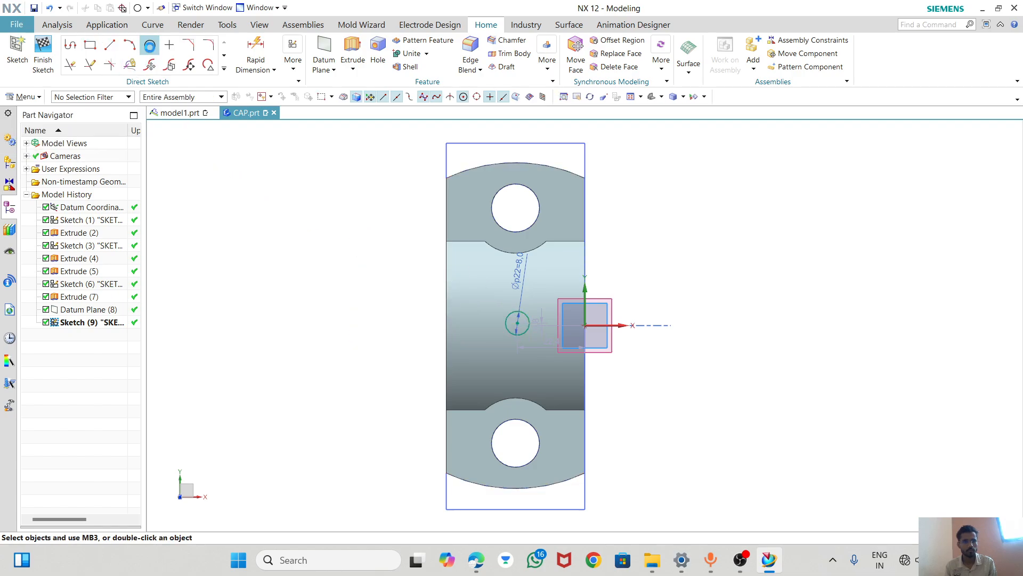
- Add a concentric circle of 6 mm diameter inside the 8 mm circle
{"action": "left_click", "coordinate": [150, 45]}
{"action": "scroll", "coordinate": [518, 331], "scroll_direction": "up", "scroll_amount": 3}
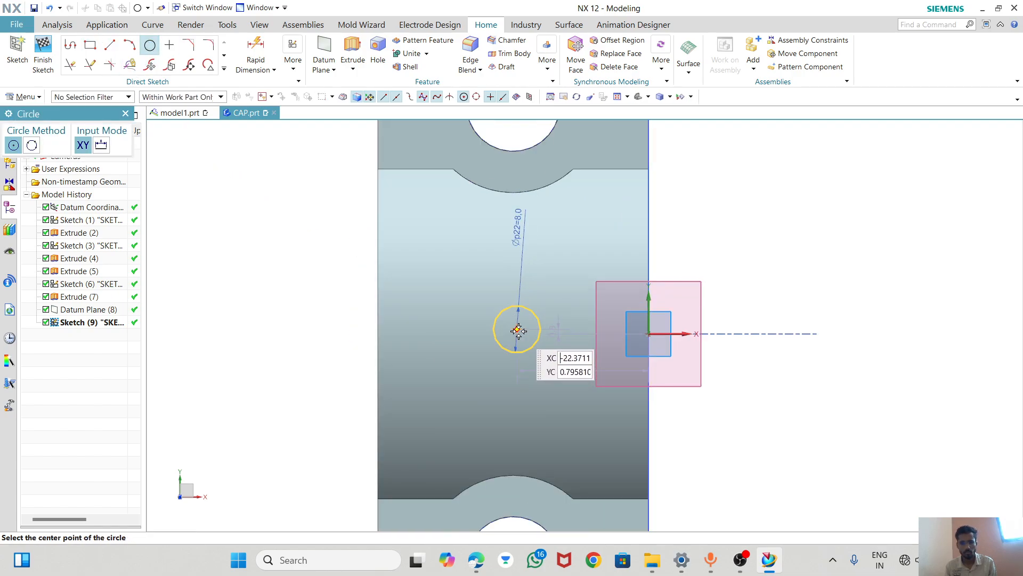
{"action": "left_click", "coordinate": [519, 338]}
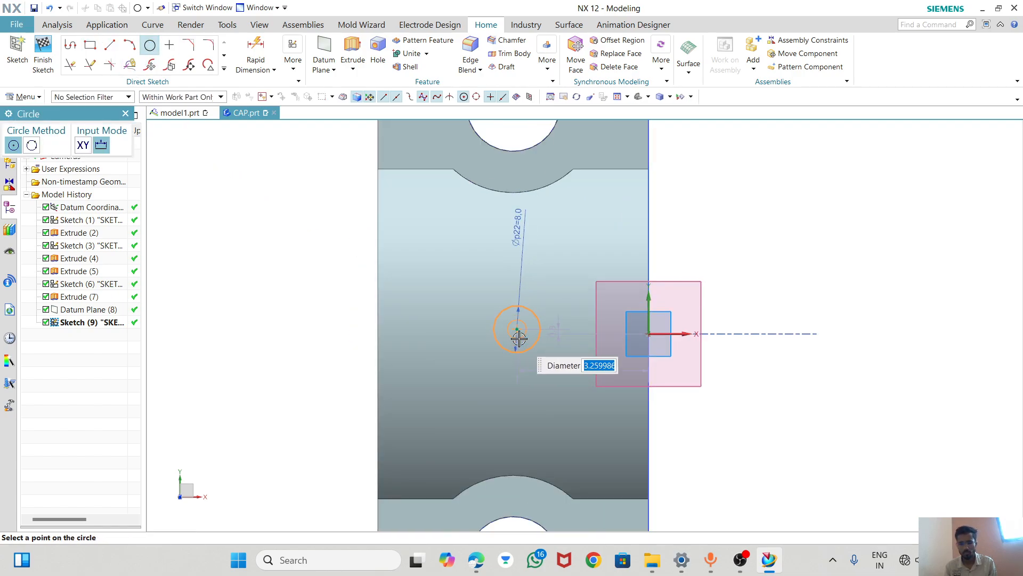
{"action": "type", "text": "6"}
{"action": "key", "text": "Return"}
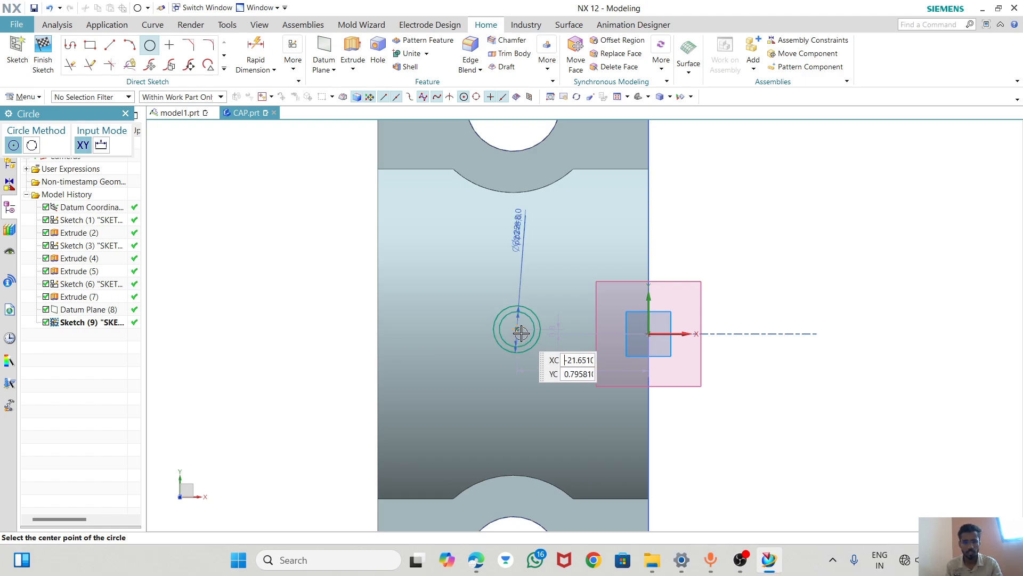
{"action": "left_click", "coordinate": [517, 335]}
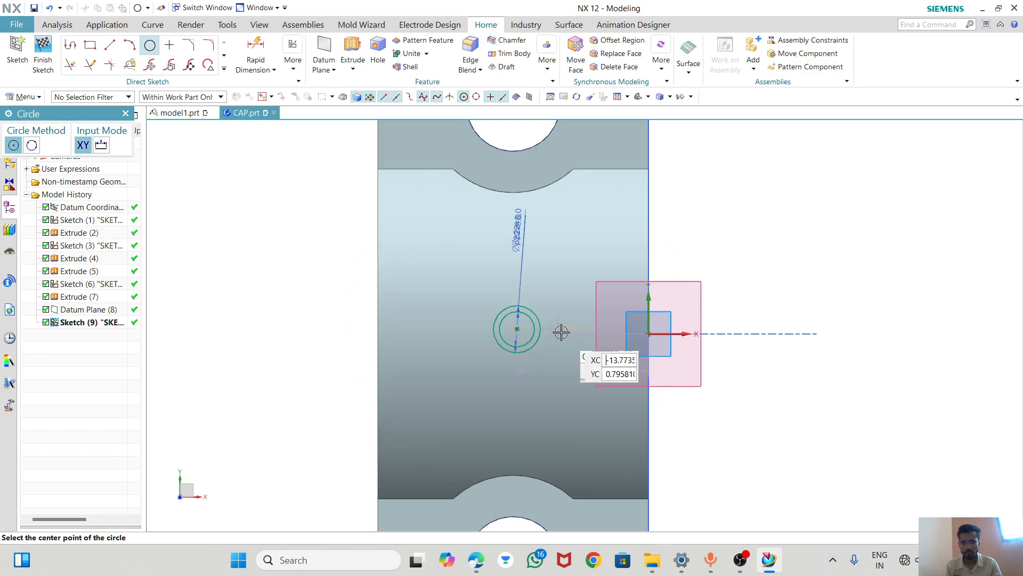
{"action": "key", "text": "Escape"}
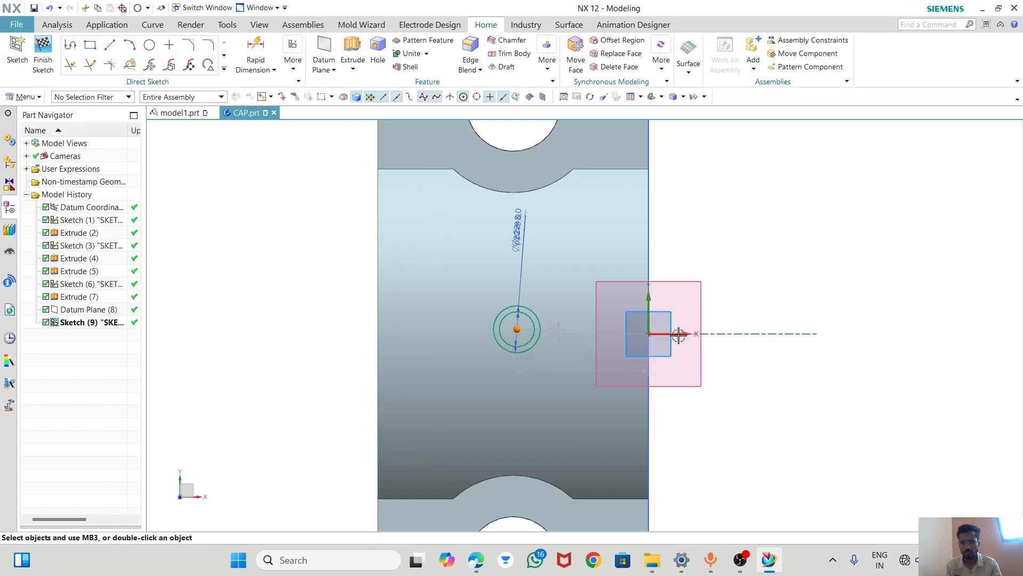
- Align the circles' centre horizontally with the sketch's X axis and vertically with the bolt hole's centre, and finish the sketch
{"action": "left_click", "coordinate": [679, 335]}
{"action": "left_click", "coordinate": [699, 319]}
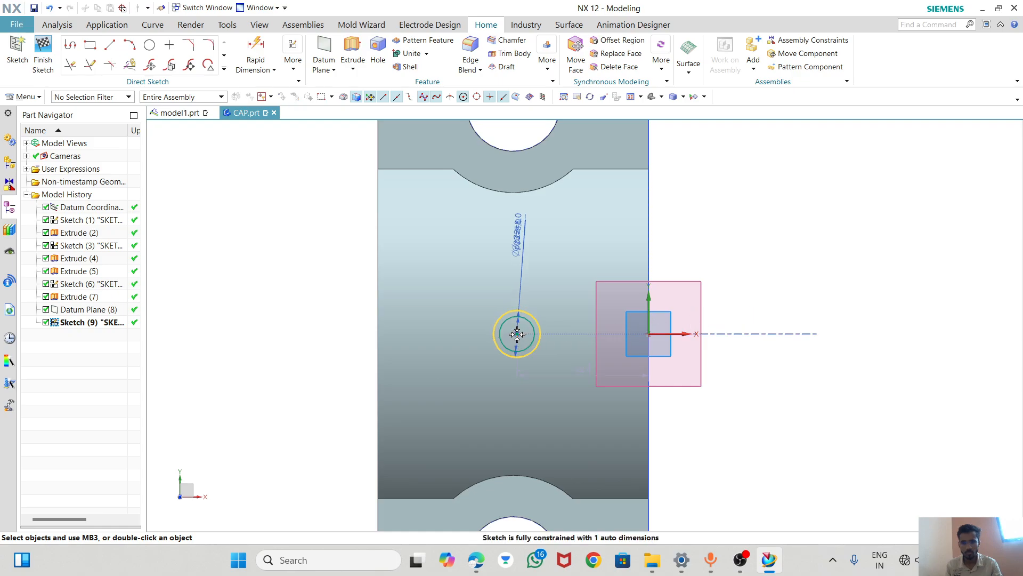
{"action": "scroll", "coordinate": [515, 418], "scroll_direction": "up", "scroll_amount": 2}
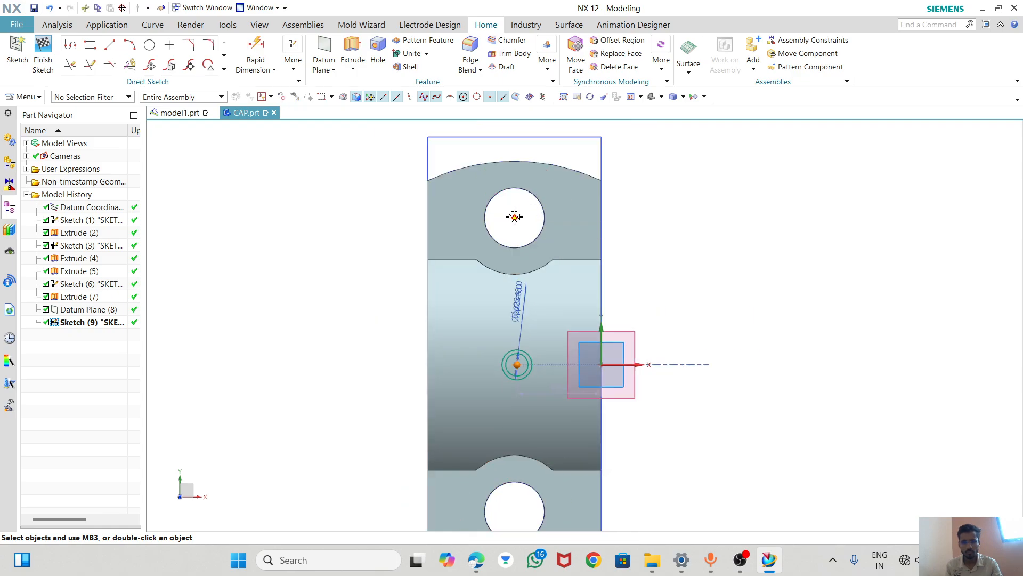
{"action": "left_click", "coordinate": [536, 228]}
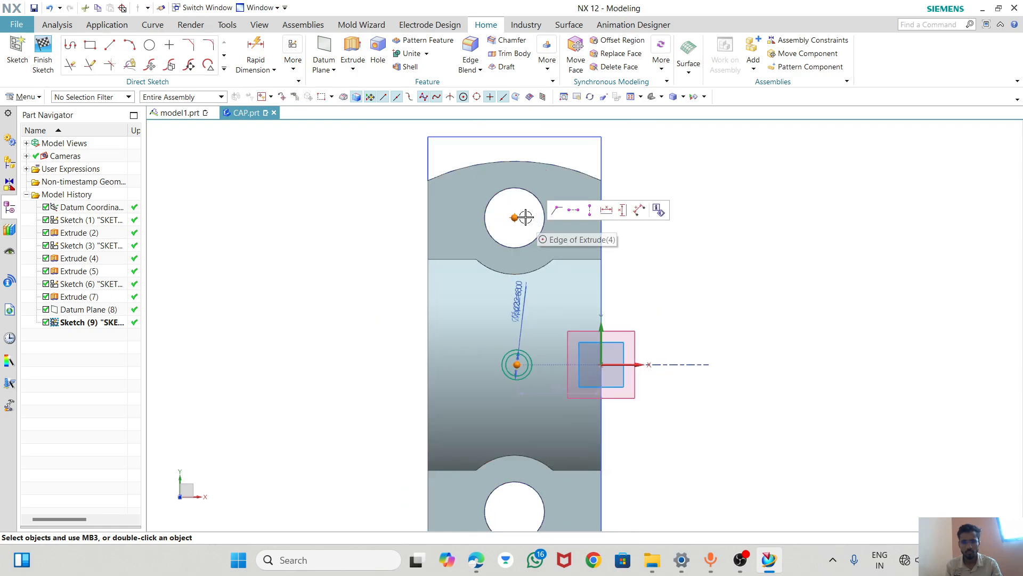
{"action": "left_click", "coordinate": [589, 211]}
{"action": "left_click", "coordinate": [43, 54]}
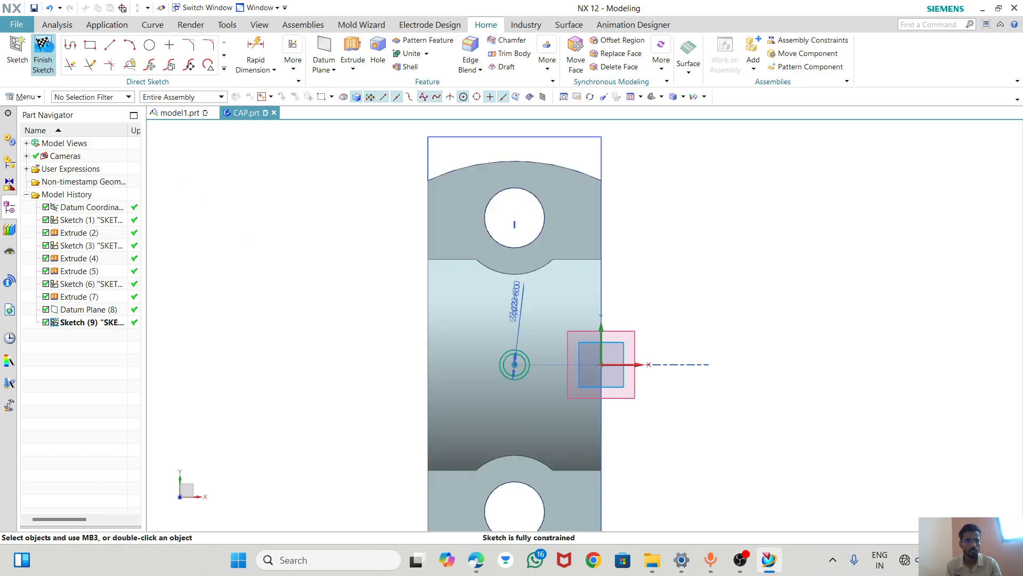
- Cut the 6 mm circle down through the cap with a subtracting Extrude from 0 to 34 mm
{"action": "scroll", "coordinate": [553, 284], "scroll_direction": "down", "scroll_amount": 5}
{"action": "scroll", "coordinate": [553, 283], "scroll_direction": "down", "scroll_amount": 2}
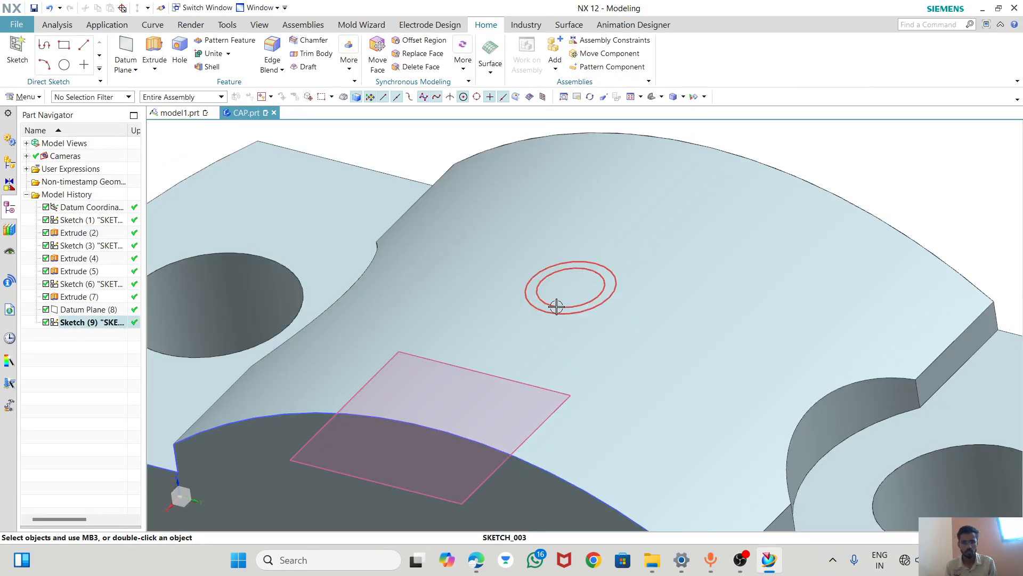
{"action": "left_click", "coordinate": [153, 46]}
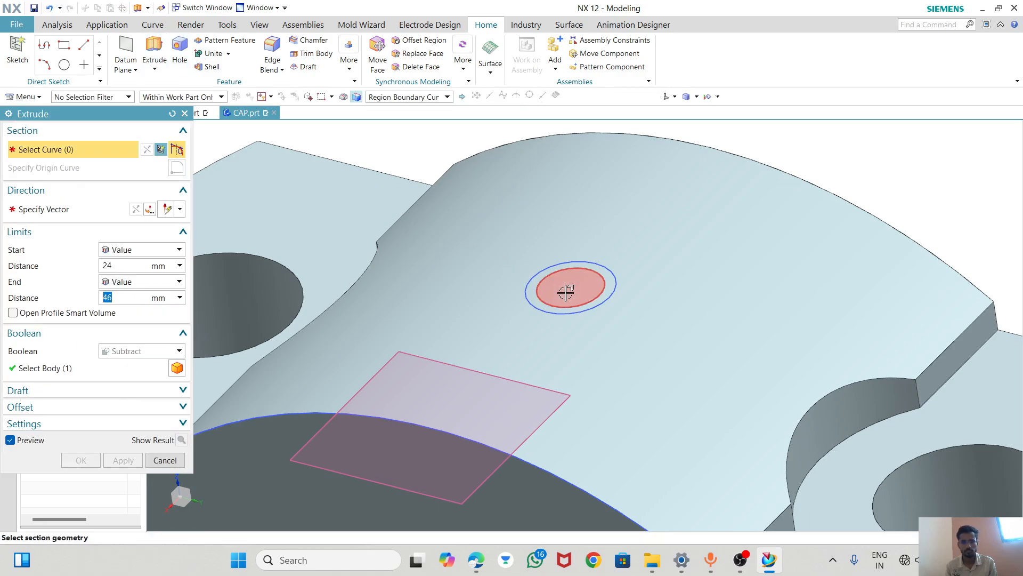
{"action": "left_click", "coordinate": [566, 289]}
{"action": "scroll", "coordinate": [598, 349], "scroll_direction": "up", "scroll_amount": 3}
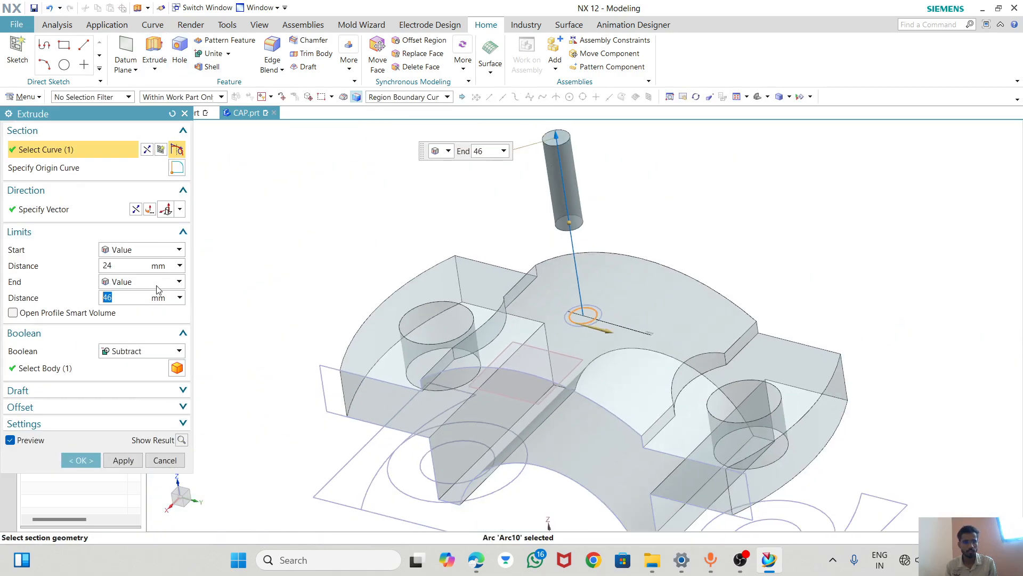
{"action": "left_click", "coordinate": [131, 266]}
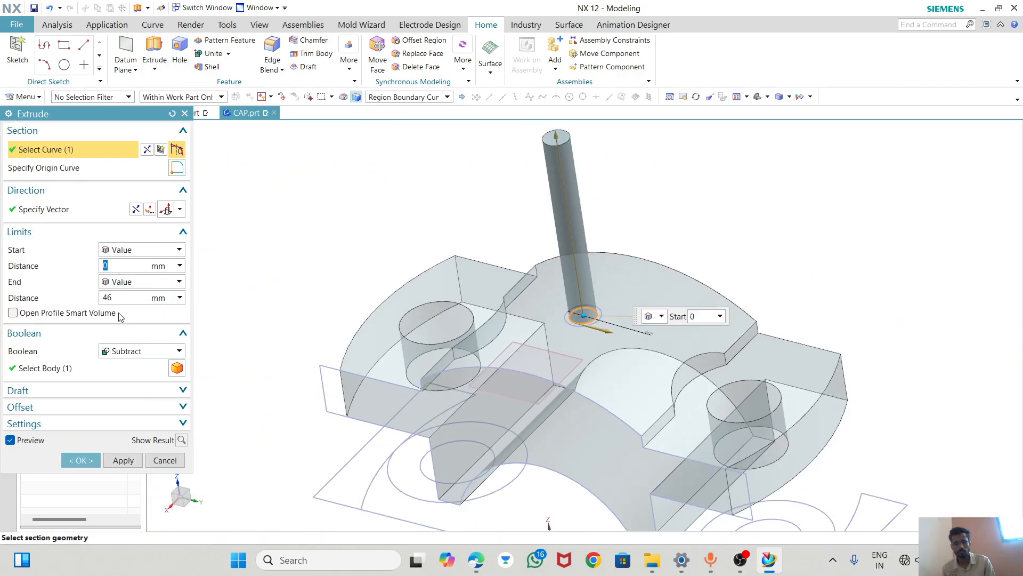
{"action": "left_click", "coordinate": [135, 209]}
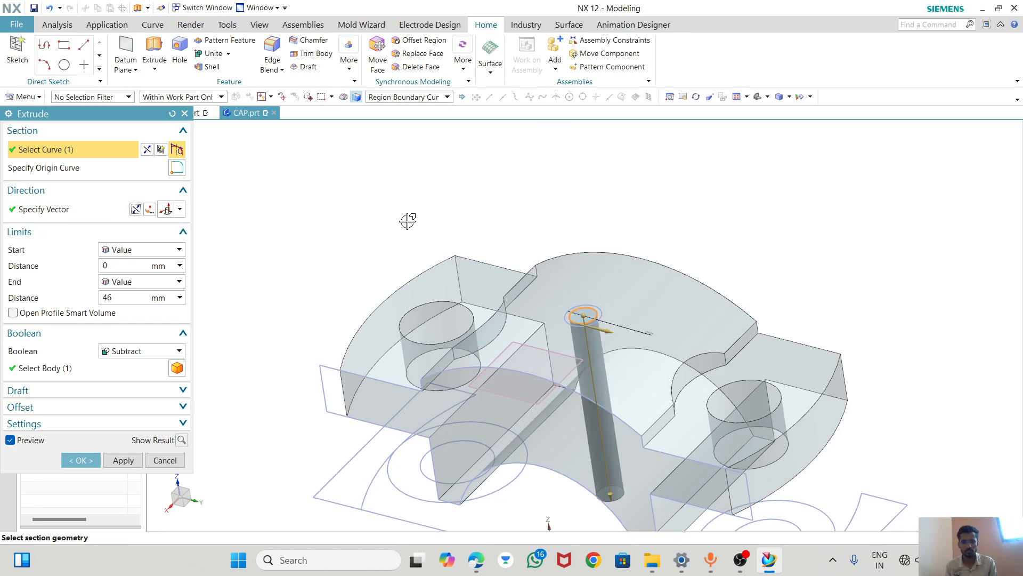
{"action": "middle_click_drag", "start_coordinate": [464, 384], "coordinate": [542, 415]}
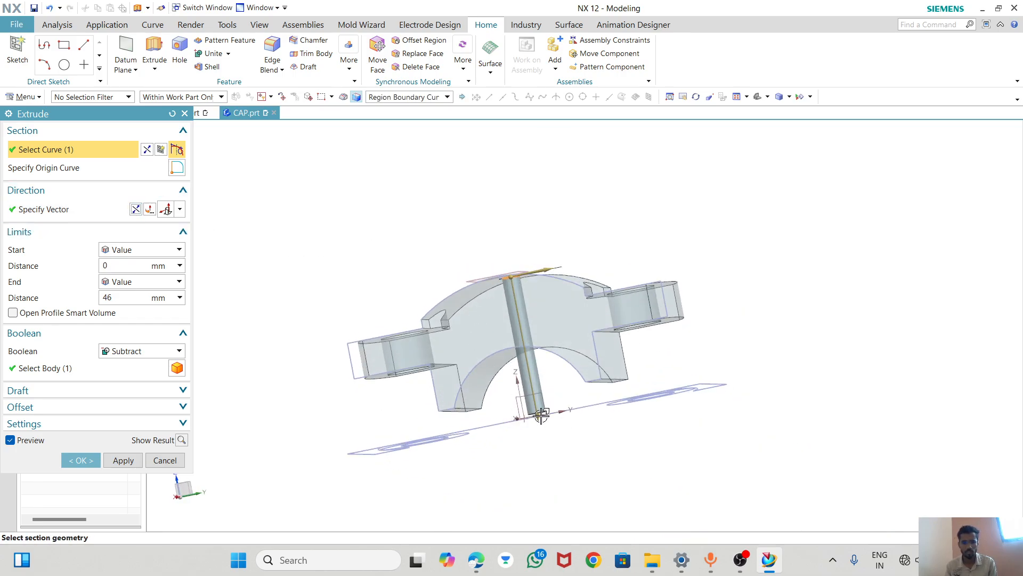
{"action": "left_click_drag", "start_coordinate": [541, 416], "coordinate": [531, 385]}
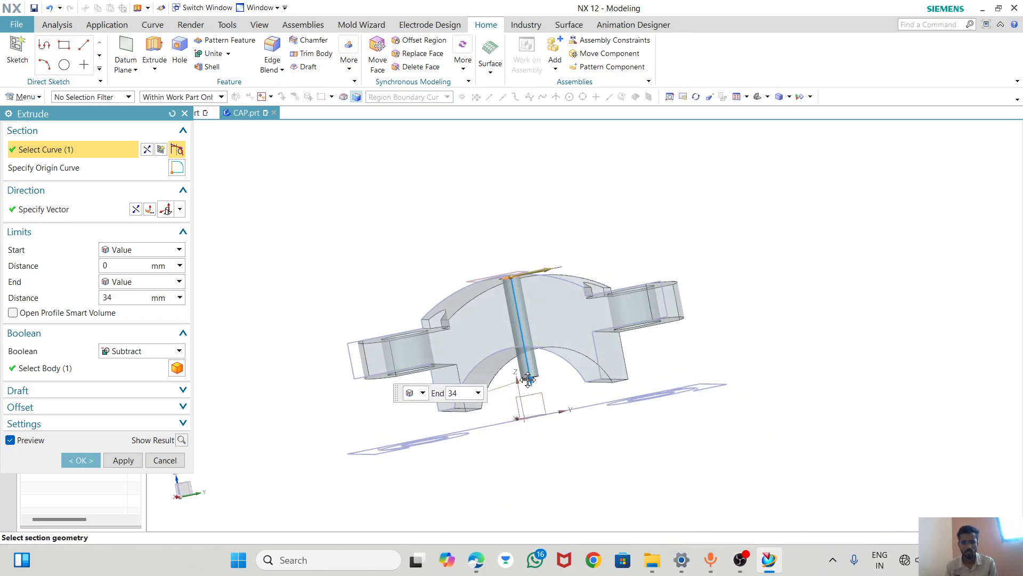
{"action": "left_click", "coordinate": [118, 458]}
- Extrude the 8 mm and 6 mm circles downward from 0 to 16 mm as a subtraction, checking the depth in BOOK.pdf
{"action": "middle_click_drag", "start_coordinate": [422, 251], "coordinate": [496, 272]}
{"action": "scroll", "coordinate": [502, 275], "scroll_direction": "up", "scroll_amount": 5}
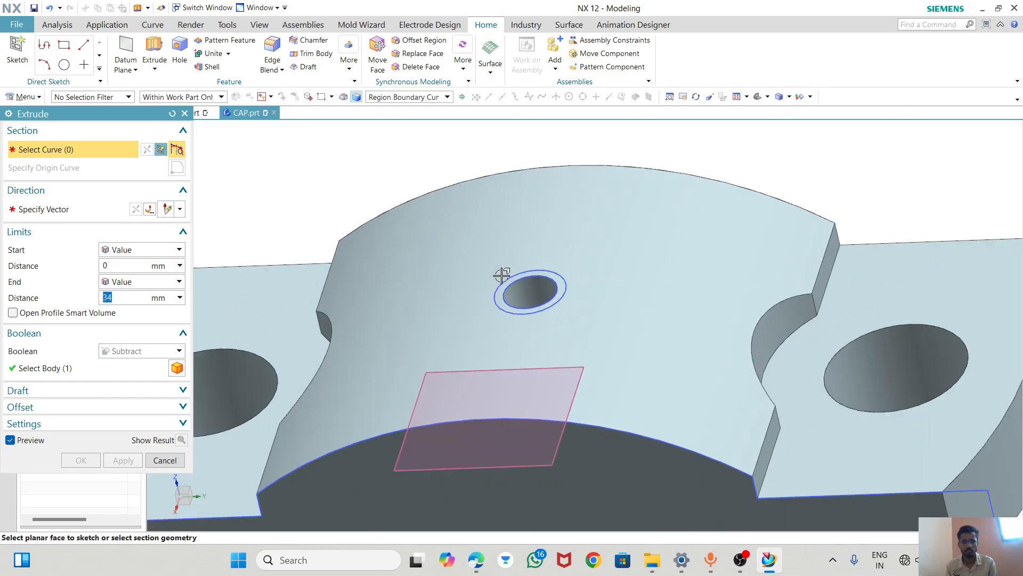
{"action": "scroll", "coordinate": [502, 275], "scroll_direction": "up", "scroll_amount": 2}
{"action": "left_click", "coordinate": [156, 47]}
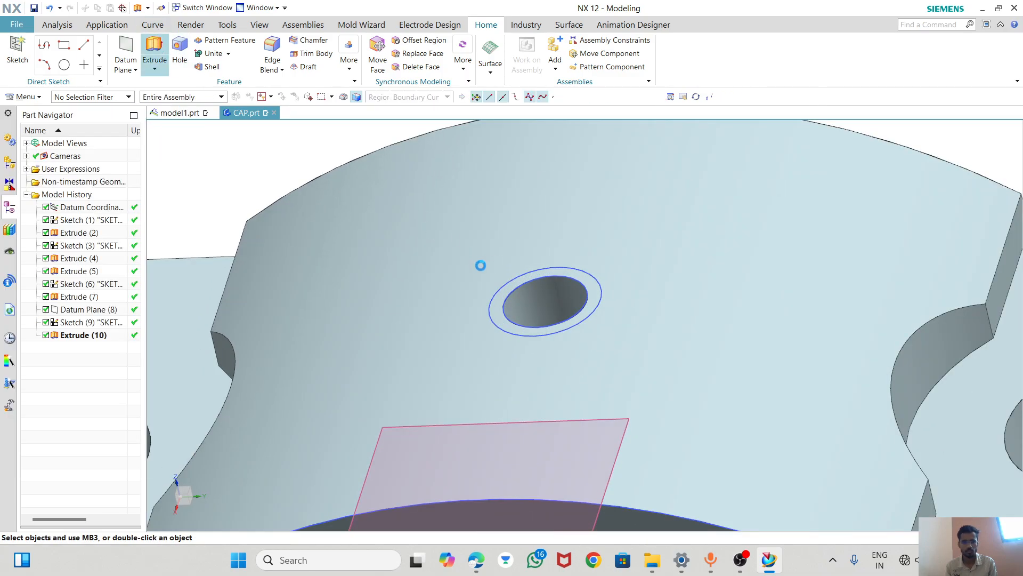
{"action": "left_click", "coordinate": [499, 302]}
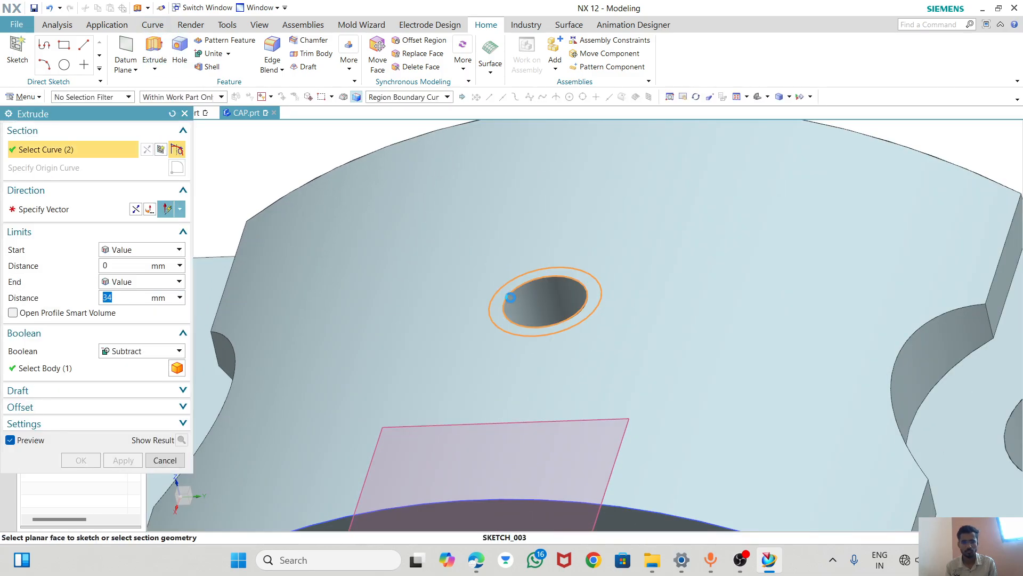
{"action": "scroll", "coordinate": [501, 304], "scroll_direction": "down", "scroll_amount": 3}
{"action": "left_click", "coordinate": [136, 209]}
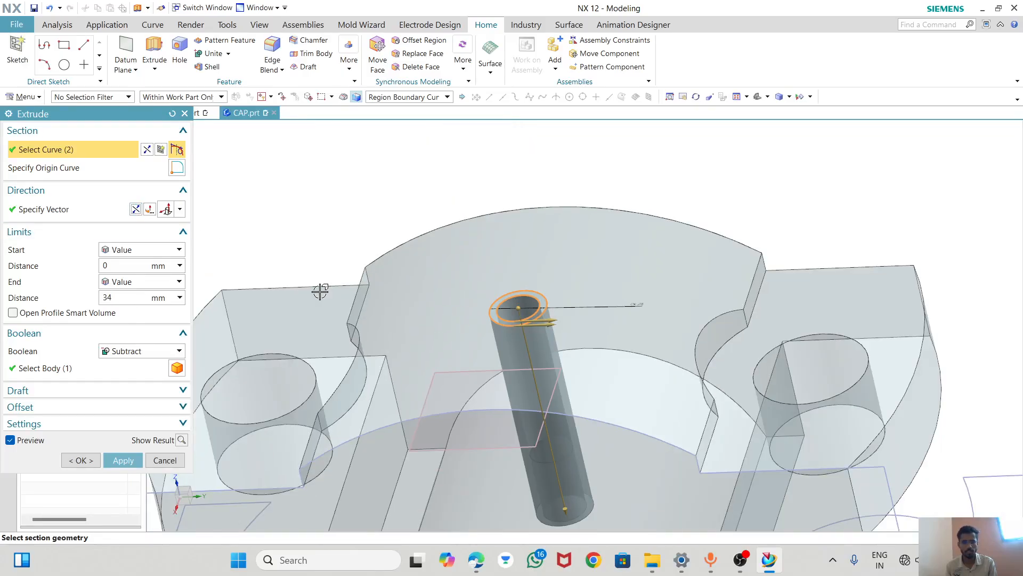
{"action": "key", "text": "alt+Tab"}
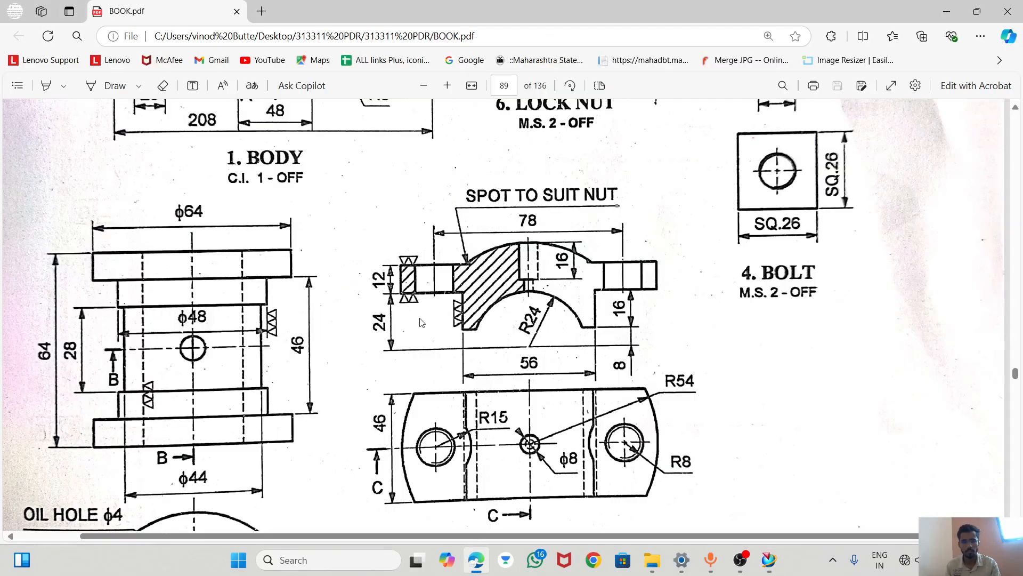
{"action": "key", "text": "alt+Tab"}
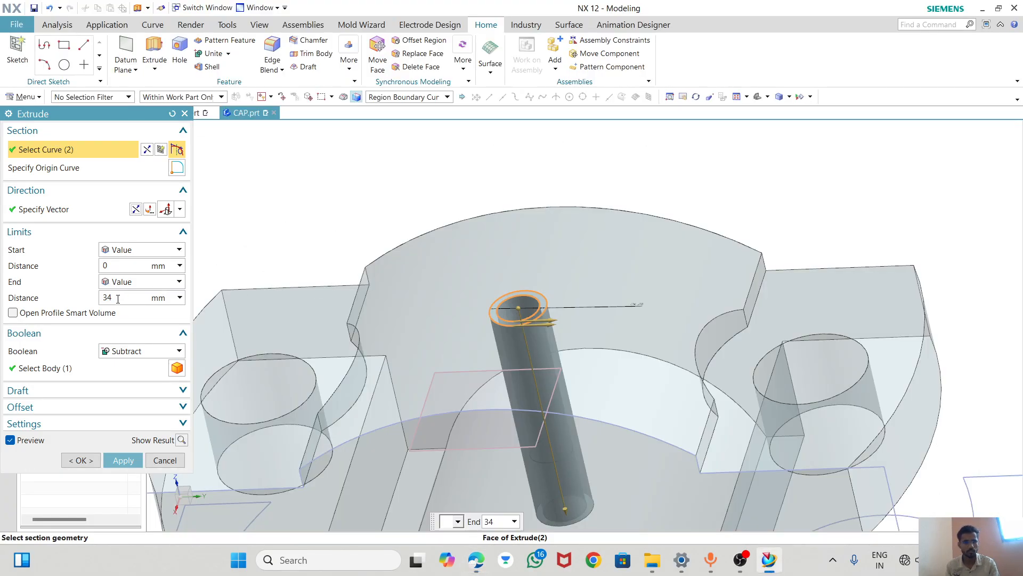
{"action": "type", "text": "16"}
{"action": "key", "text": "Return"}
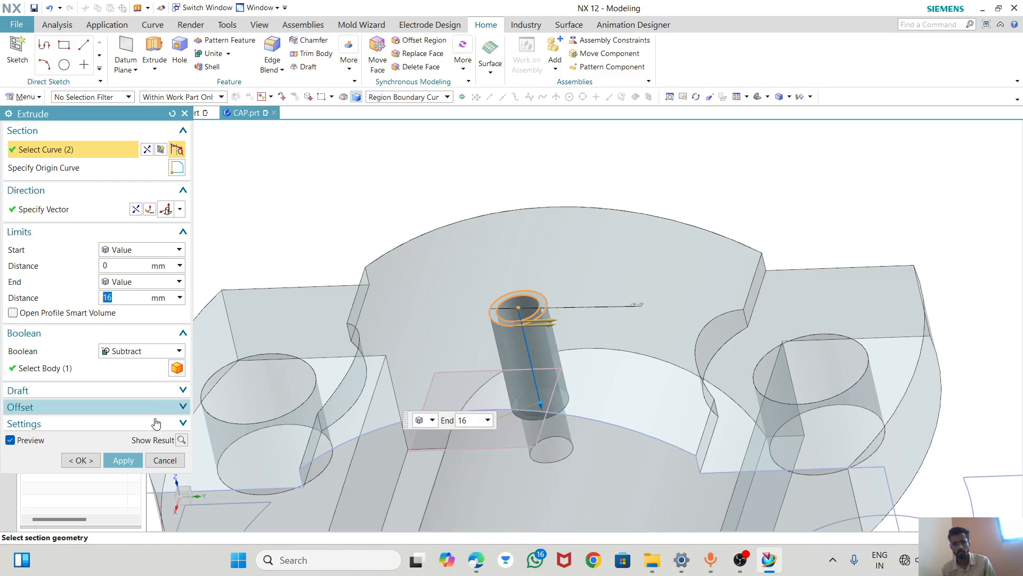
{"action": "left_click", "coordinate": [117, 460]}
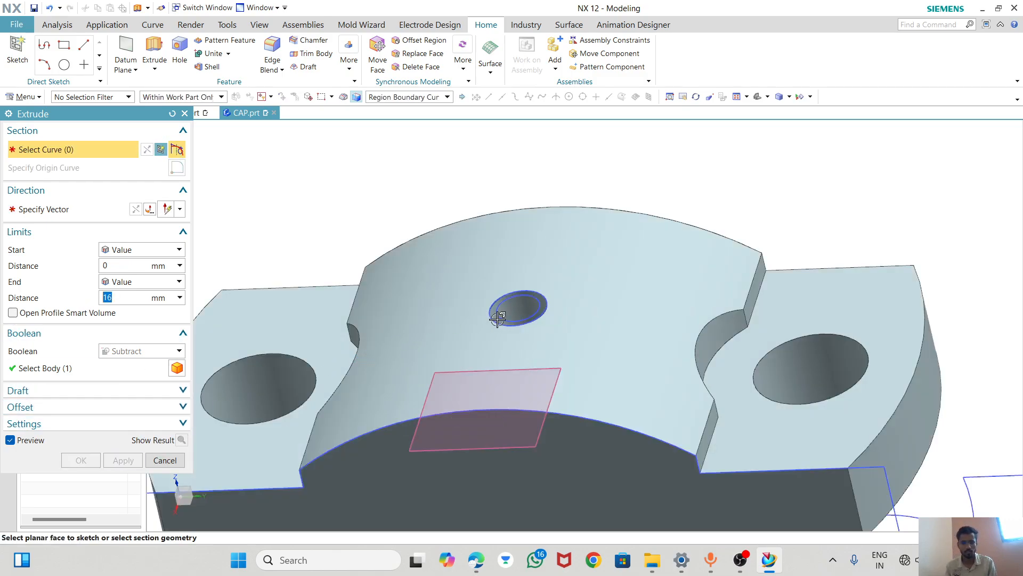
{"action": "middle_click_drag", "start_coordinate": [499, 318], "coordinate": [558, 228]}
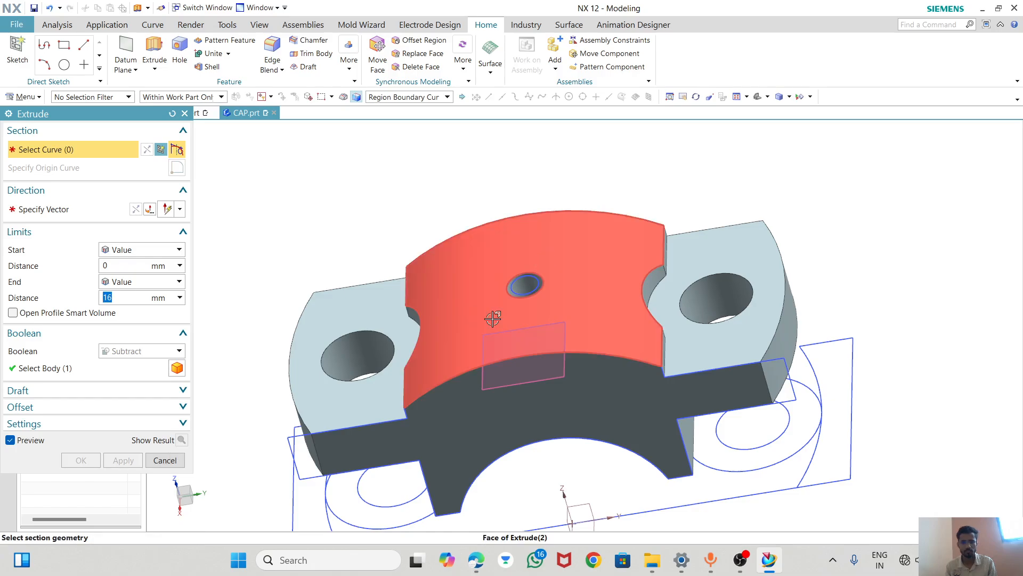
{"action": "left_click", "coordinate": [165, 460]}
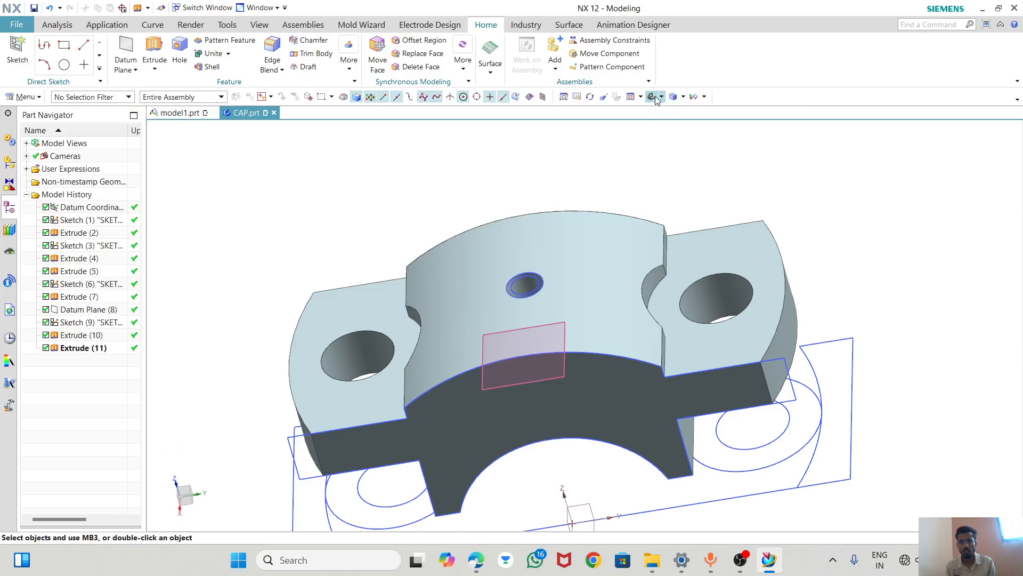
- Show the cap isometrically and hide the central hole's sketch, the offset datum plane and the datum coordinate system
{"action": "left_click", "coordinate": [653, 97]}
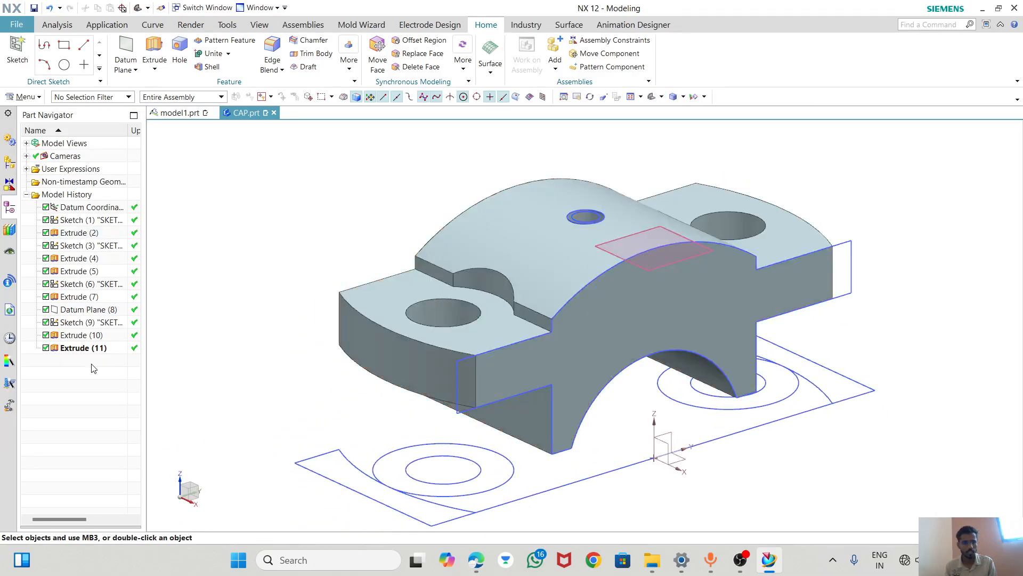
{"action": "right_click", "coordinate": [86, 321]}
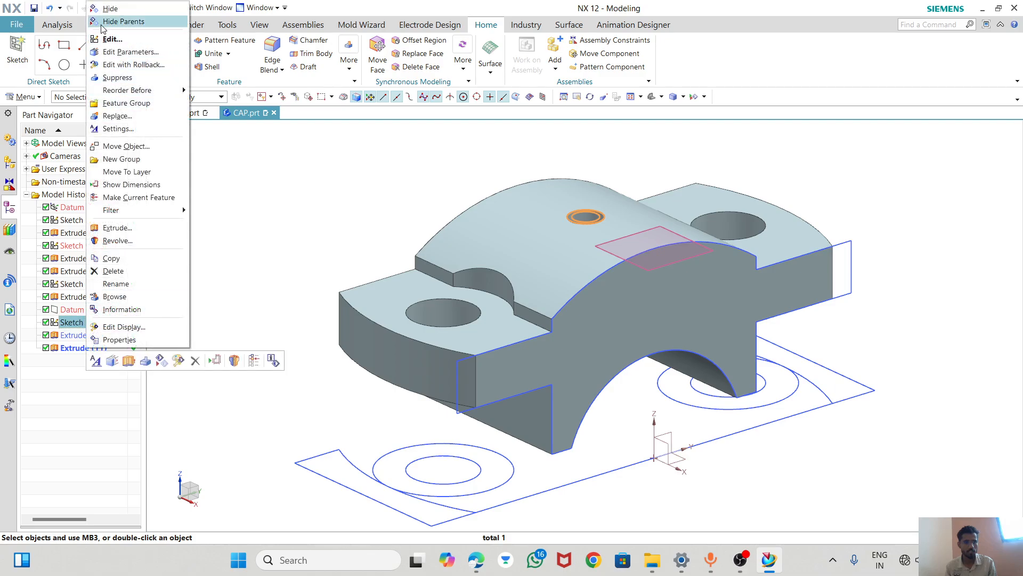
{"action": "left_click", "coordinate": [104, 11]}
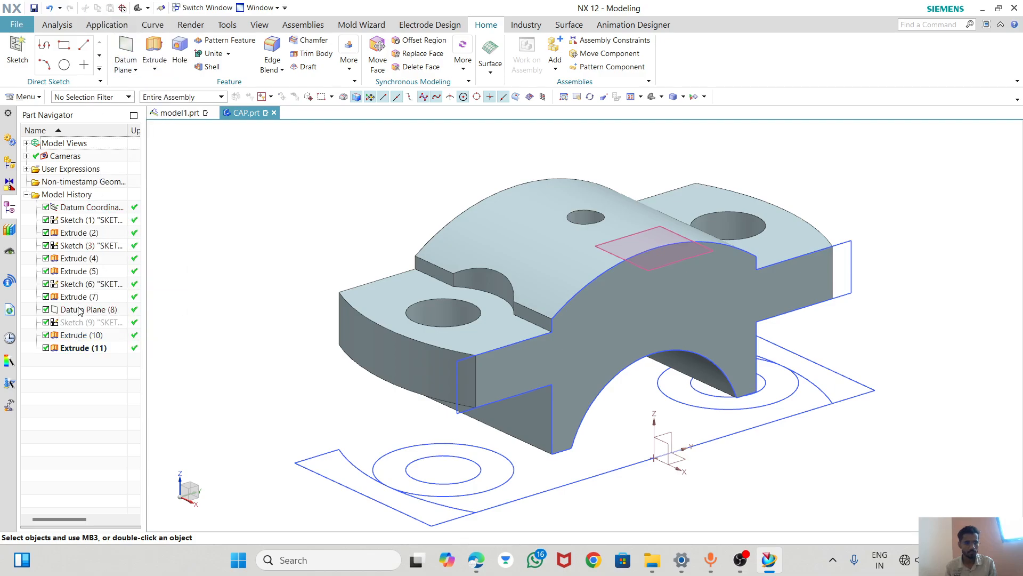
{"action": "right_click", "coordinate": [79, 311]}
{"action": "left_click", "coordinate": [104, 11]}
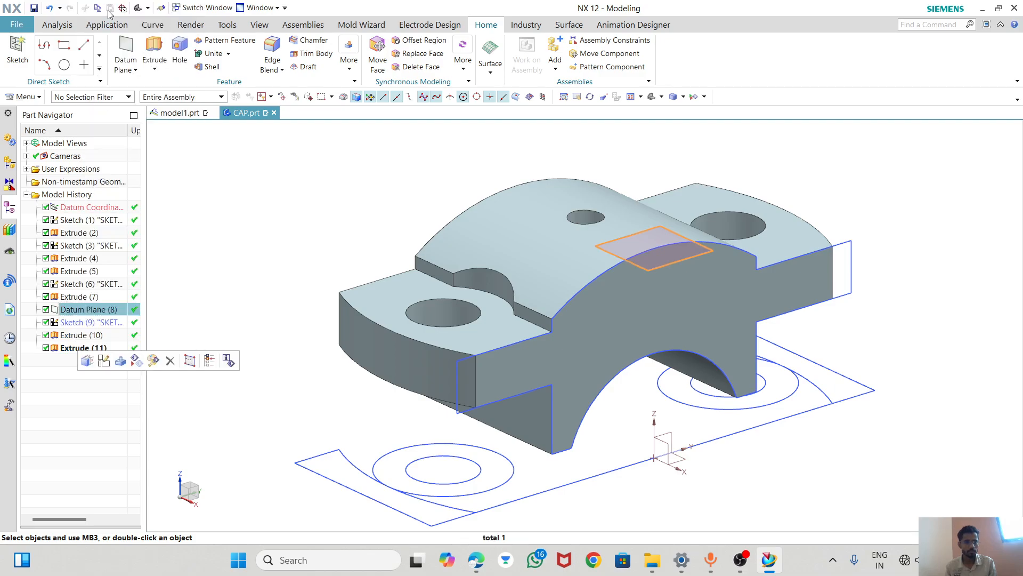
{"action": "right_click", "coordinate": [73, 208]}
{"action": "left_click", "coordinate": [85, 193]}
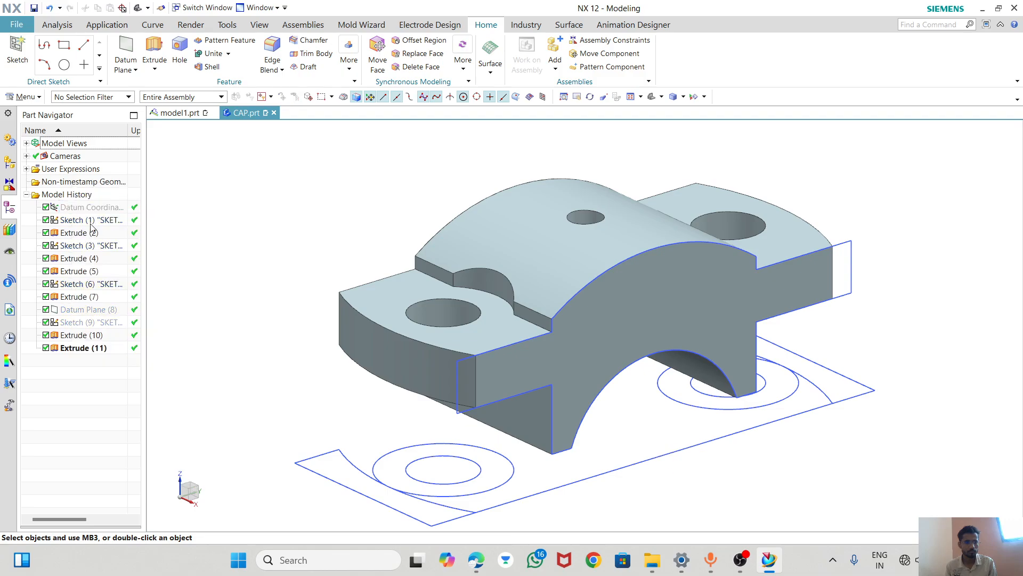
- Hide the three remaining sketches: the front profile, the bolt-hole circles and the base outline
{"action": "right_click", "coordinate": [92, 221]}
{"action": "left_click", "coordinate": [171, 204]}
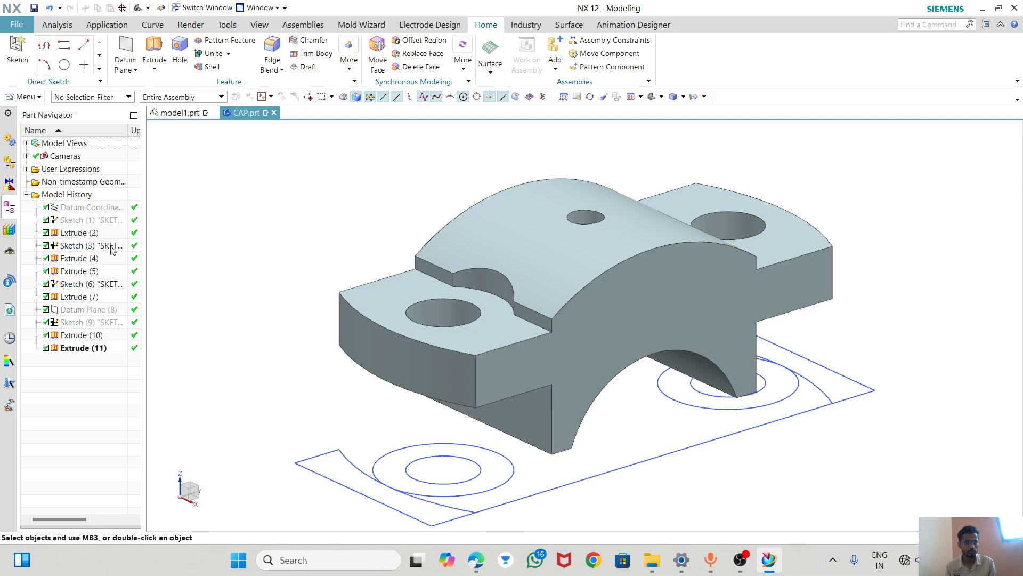
{"action": "right_click", "coordinate": [110, 247]}
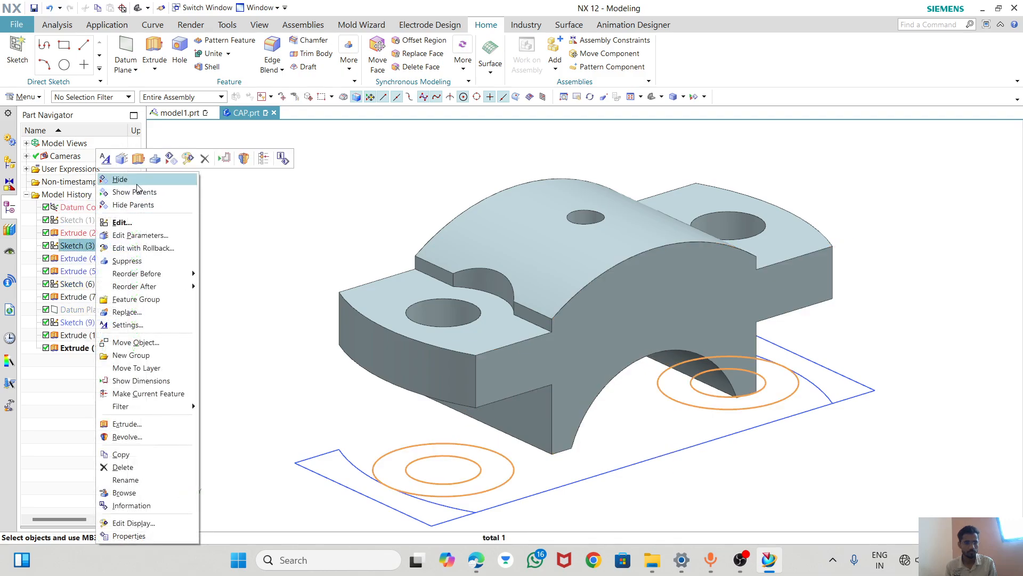
{"action": "left_click", "coordinate": [137, 183]}
{"action": "right_click", "coordinate": [95, 285]}
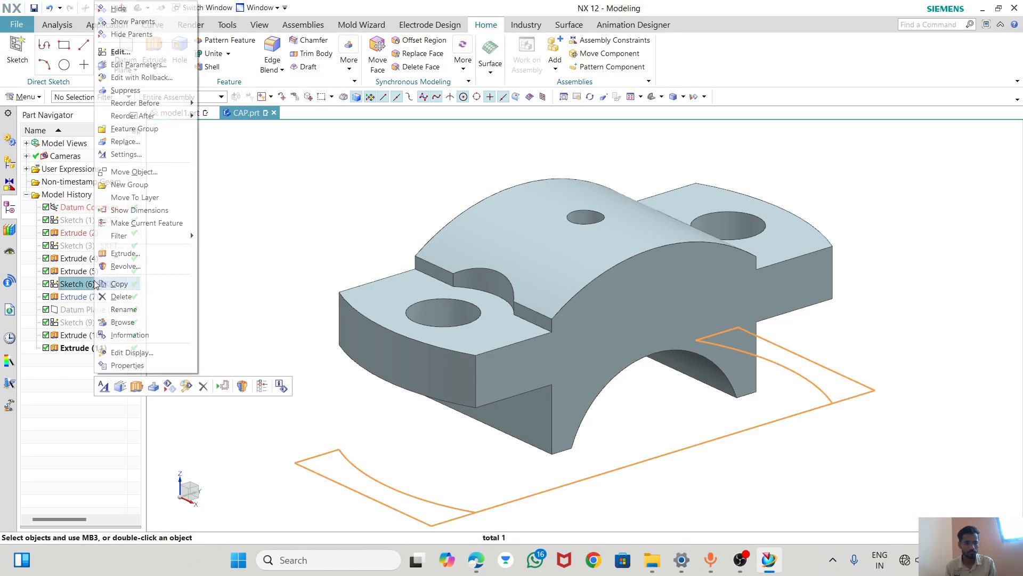
{"action": "left_click", "coordinate": [132, 8]}
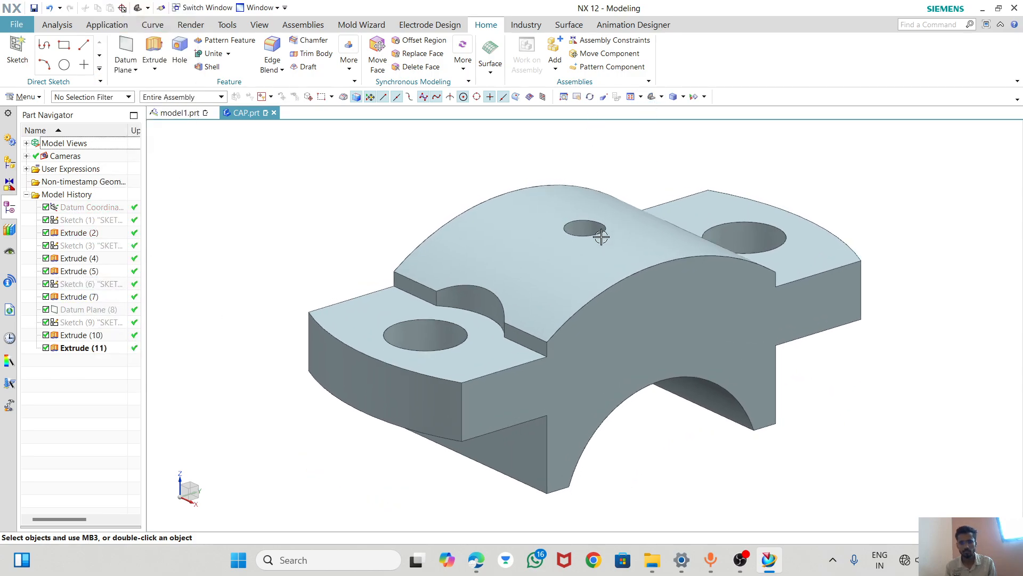
- Save the finished cap part and inspect it from the front
{"action": "middle_click_drag", "start_coordinate": [654, 383], "coordinate": [464, 272]}
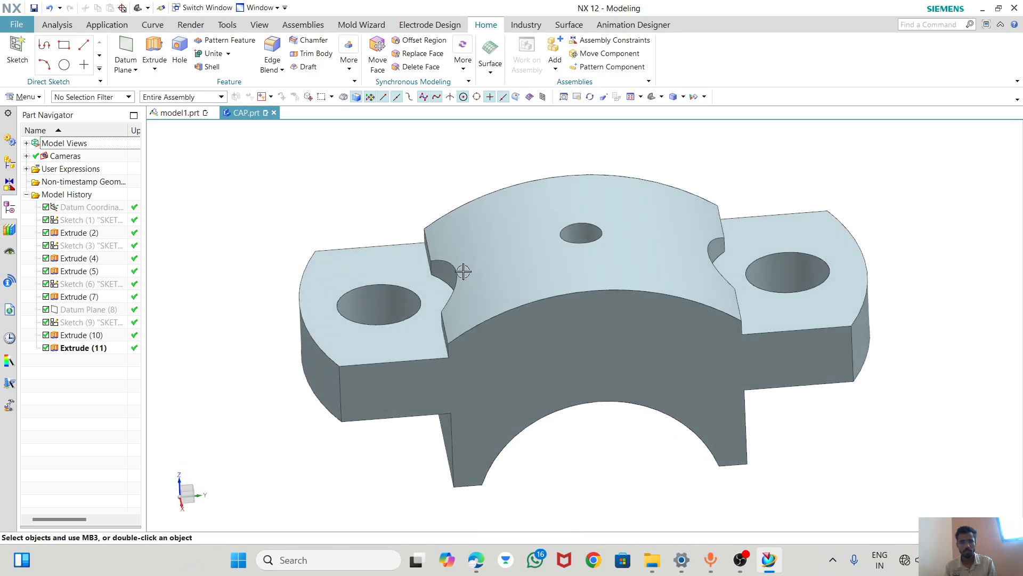
{"action": "left_click", "coordinate": [33, 8]}
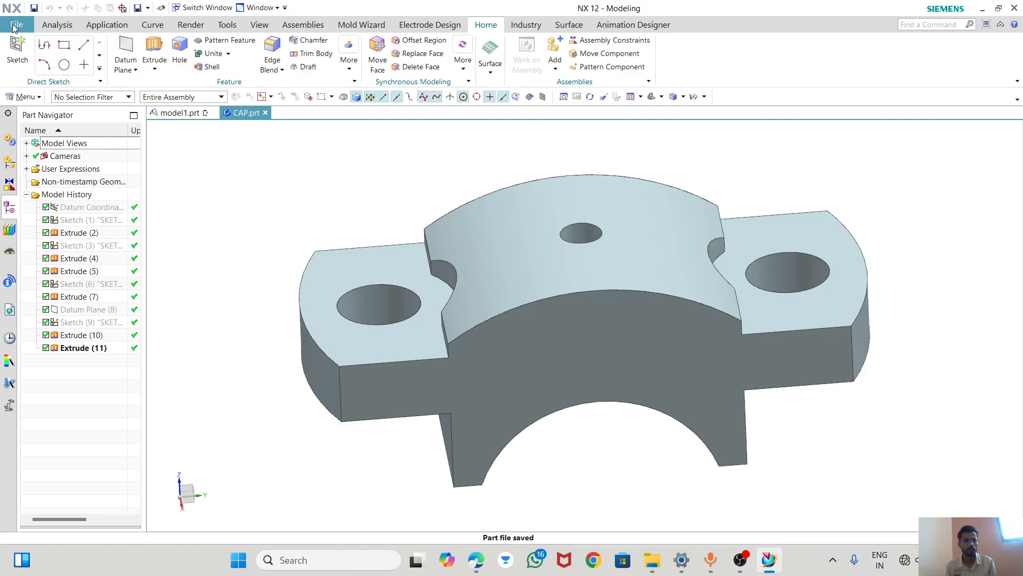
{"action": "middle_click_drag", "start_coordinate": [505, 229], "coordinate": [731, 486]}
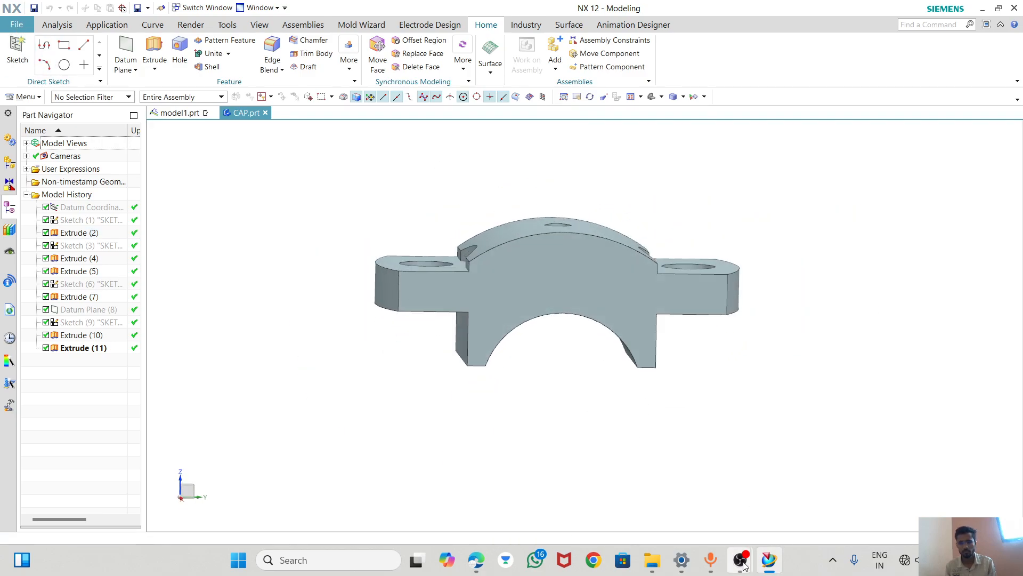